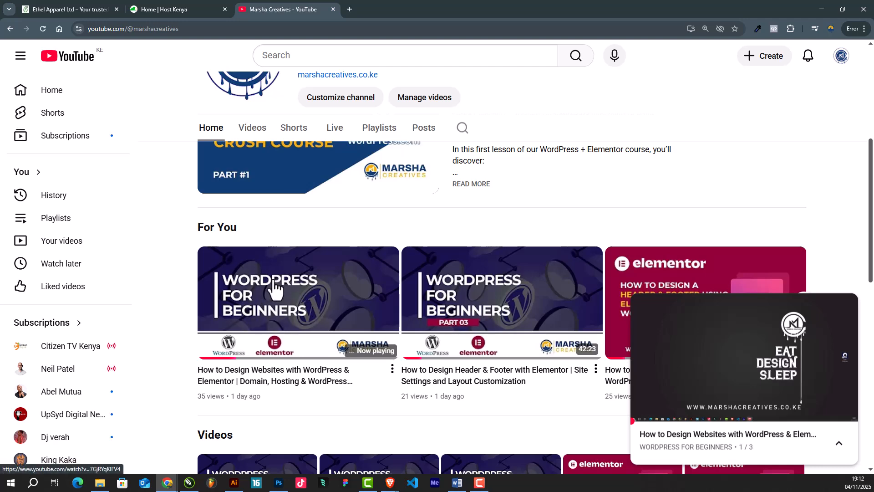
{"action": "scroll", "coordinate": [332, 152], "scroll_direction": "up", "scroll_amount": 3}
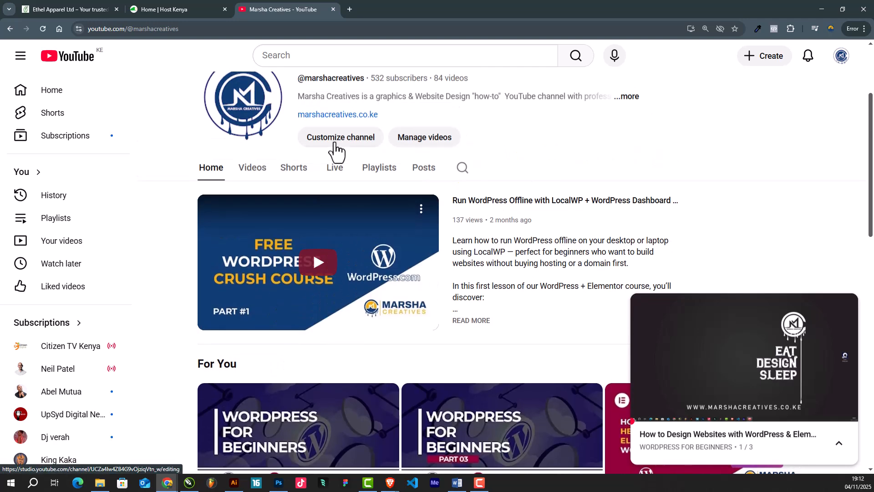
{"action": "scroll", "coordinate": [326, 231], "scroll_direction": "down", "scroll_amount": 4}
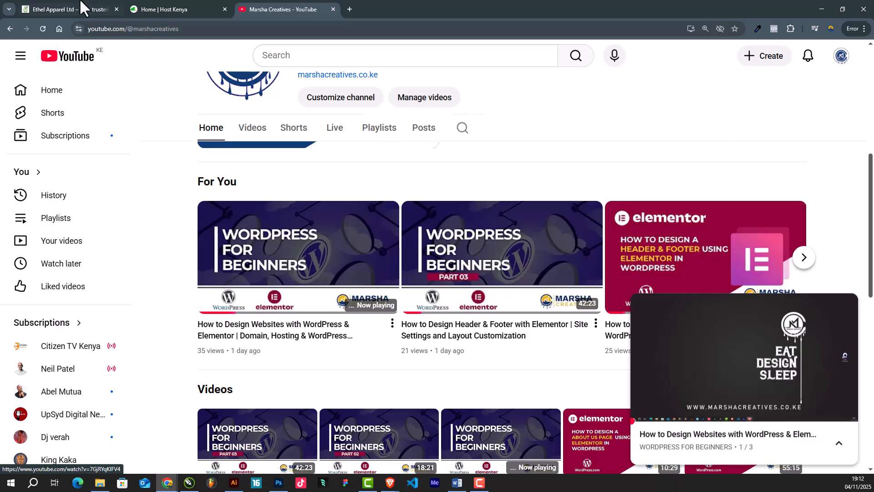
Step: Examine the Host Kenya home page from the hero section through the hosting plans, email hosting and blog sections
{"action": "left_click", "coordinate": [177, 1]}
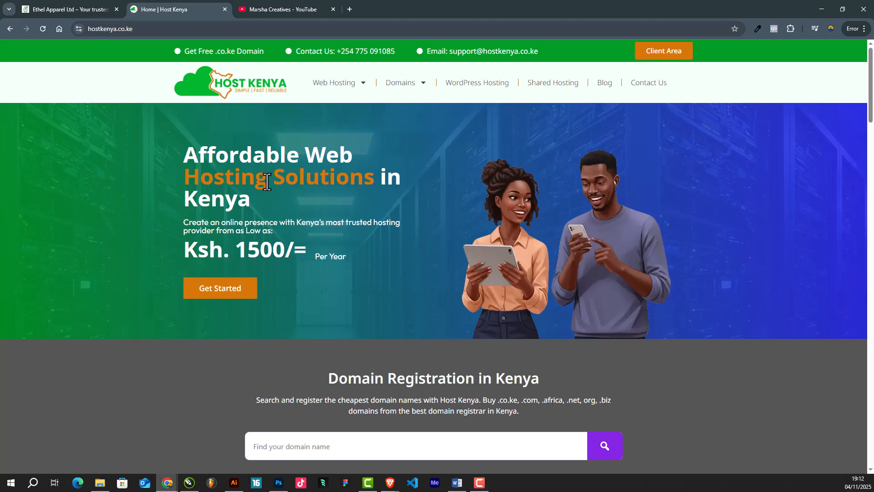
{"action": "scroll", "coordinate": [297, 222], "scroll_direction": "down", "scroll_amount": 10}
{"action": "scroll", "coordinate": [296, 222], "scroll_direction": "up", "scroll_amount": 10}
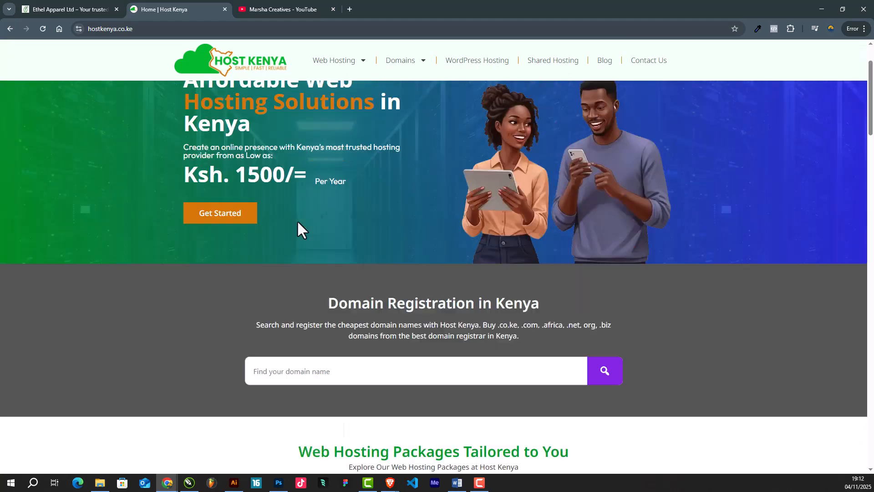
{"action": "scroll", "coordinate": [296, 222], "scroll_direction": "down", "scroll_amount": 4}
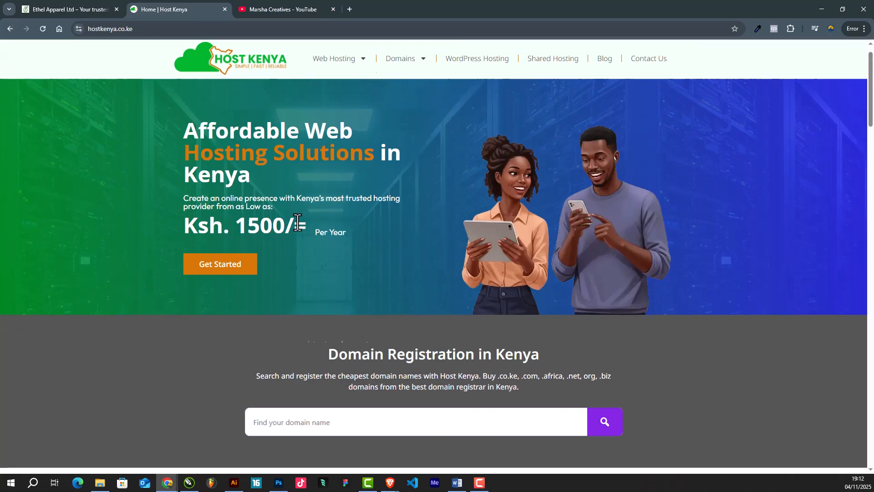
{"action": "scroll", "coordinate": [297, 222], "scroll_direction": "up", "scroll_amount": 4}
{"action": "scroll", "coordinate": [297, 222], "scroll_direction": "down", "scroll_amount": 10}
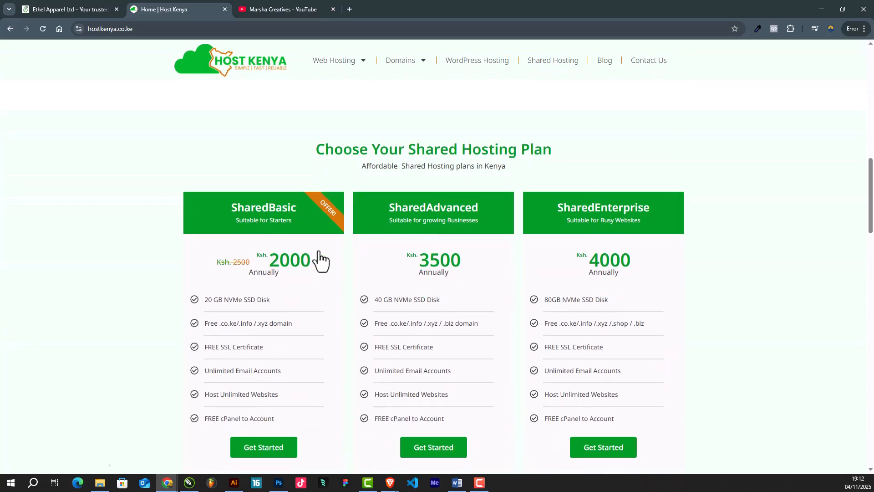
{"action": "scroll", "coordinate": [318, 255], "scroll_direction": "down", "scroll_amount": 4}
{"action": "scroll", "coordinate": [318, 250], "scroll_direction": "up", "scroll_amount": 3}
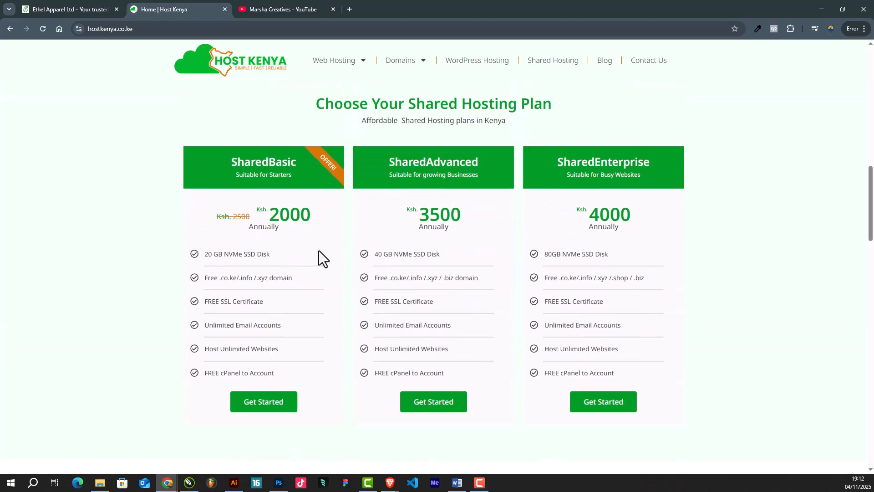
{"action": "scroll", "coordinate": [319, 251], "scroll_direction": "down", "scroll_amount": 2}
{"action": "scroll", "coordinate": [319, 250], "scroll_direction": "down", "scroll_amount": 5}
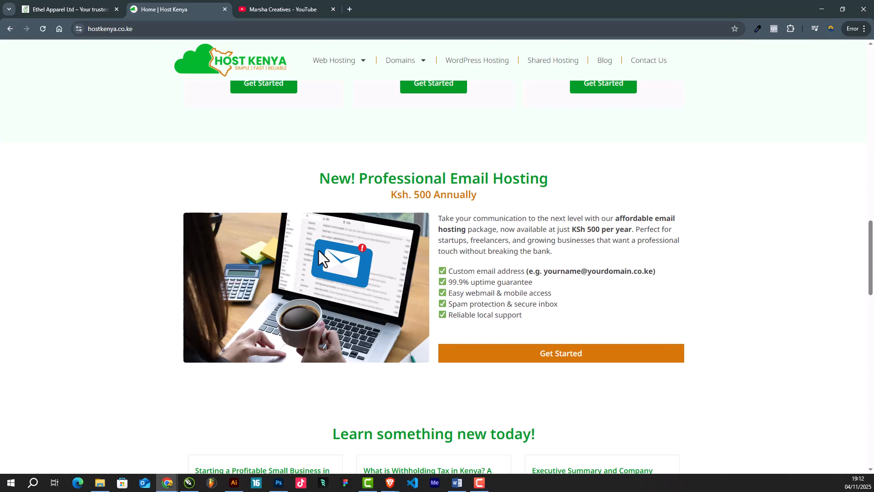
{"action": "scroll", "coordinate": [319, 250], "scroll_direction": "down", "scroll_amount": 6}
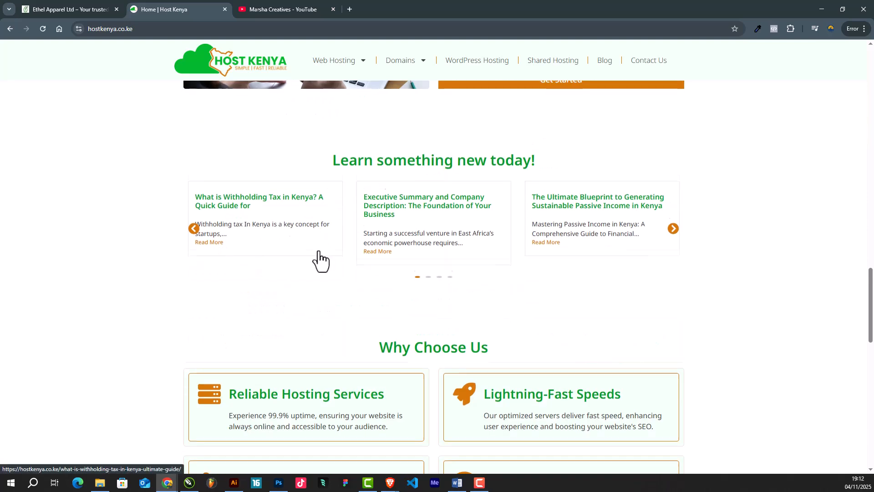
Step: Switch to the Ethel Apparel site and open its WordPress login page at marshacreatives.co.ke/Ethel/wp-admin
{"action": "left_click", "coordinate": [44, 9]}
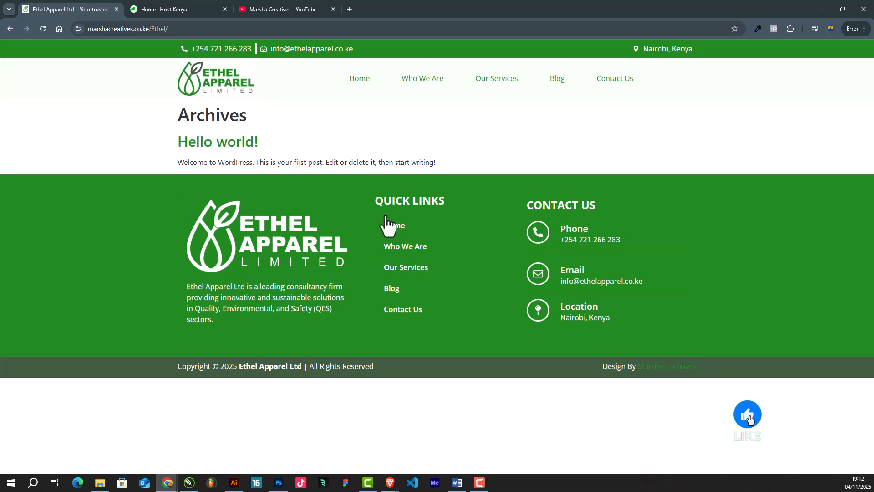
{"action": "left_click_drag", "start_coordinate": [468, 158], "coordinate": [162, 122]}
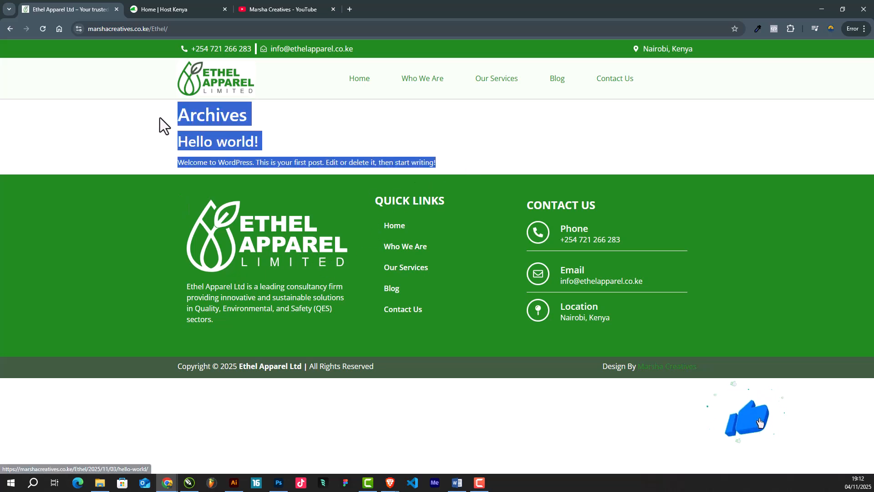
{"action": "left_click", "coordinate": [473, 139]}
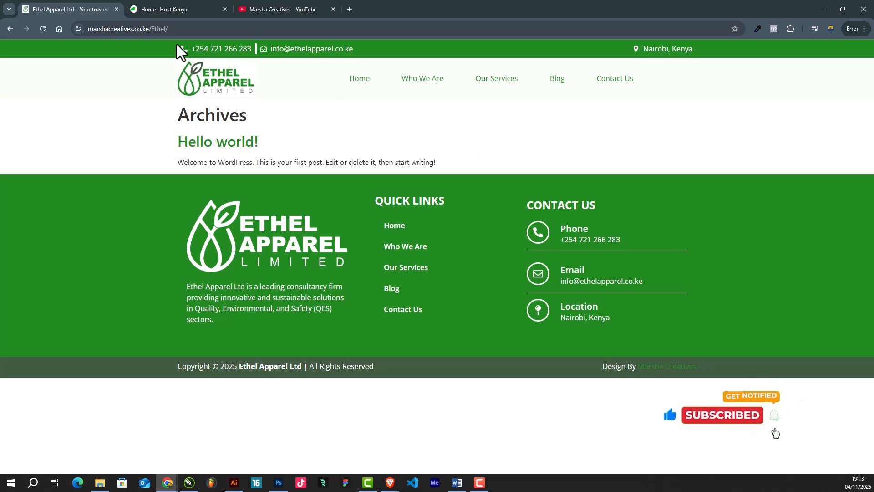
{"action": "left_click", "coordinate": [276, 30]}
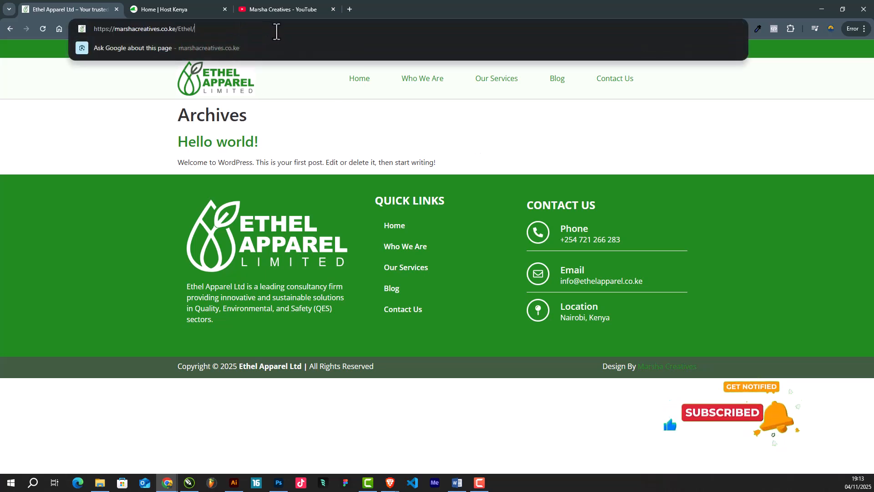
{"action": "type", "text": "wp-"}
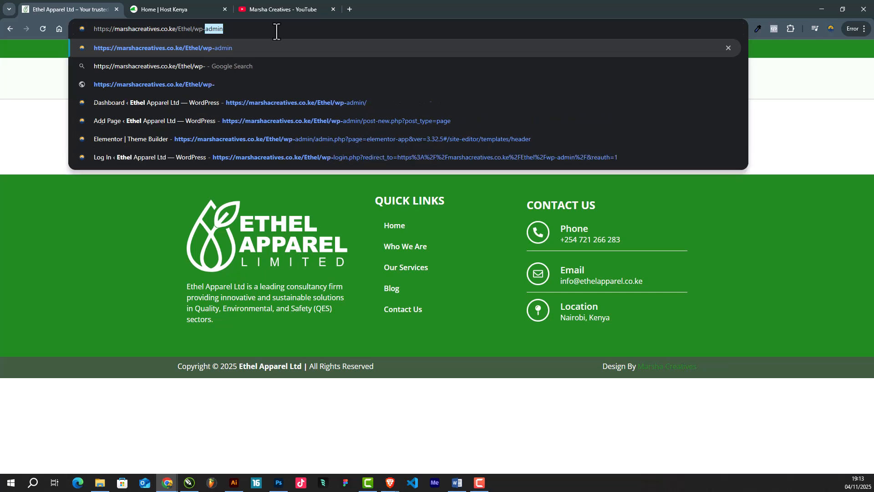
{"action": "key", "text": "Return"}
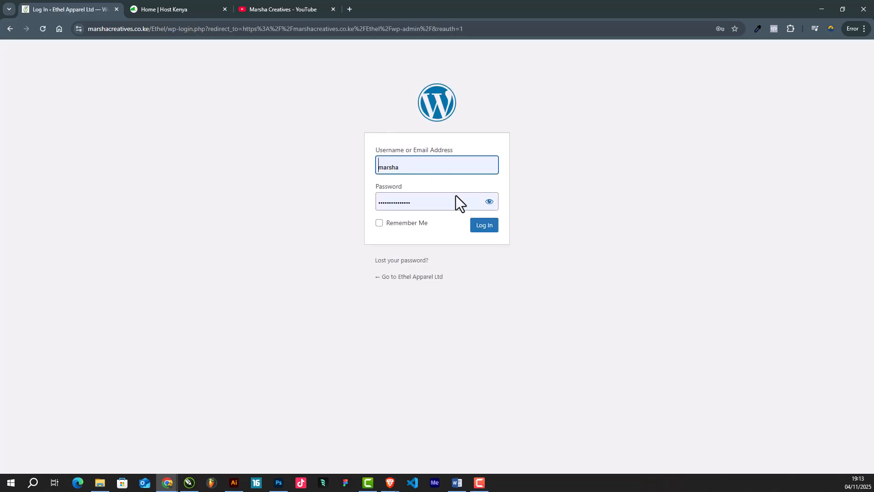
Step: Fill in the saved username and password for the Ethel Apparel site and log in to WordPress
{"action": "left_click", "coordinate": [433, 168]}
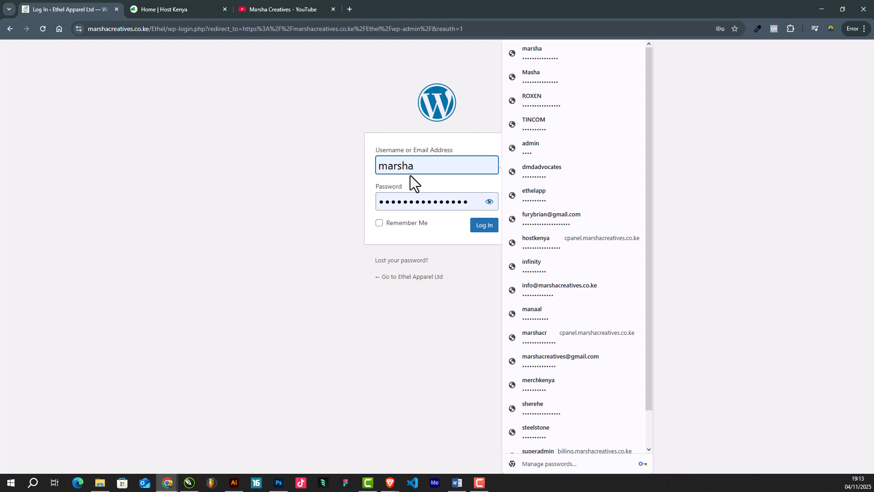
{"action": "left_click", "coordinate": [548, 193]}
{"action": "left_click", "coordinate": [494, 228]}
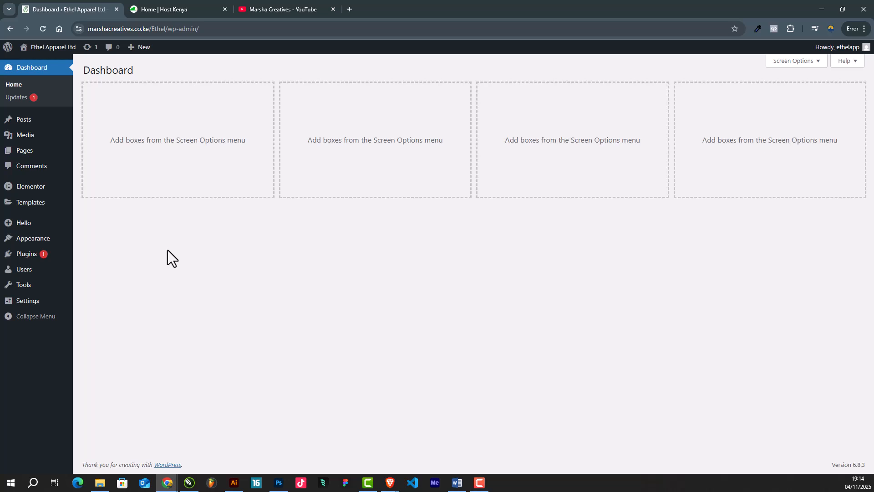
Step: Open the Home page from the WordPress pages list for editing in a new browser tab and load it in Elementor
{"action": "left_click", "coordinate": [25, 152]}
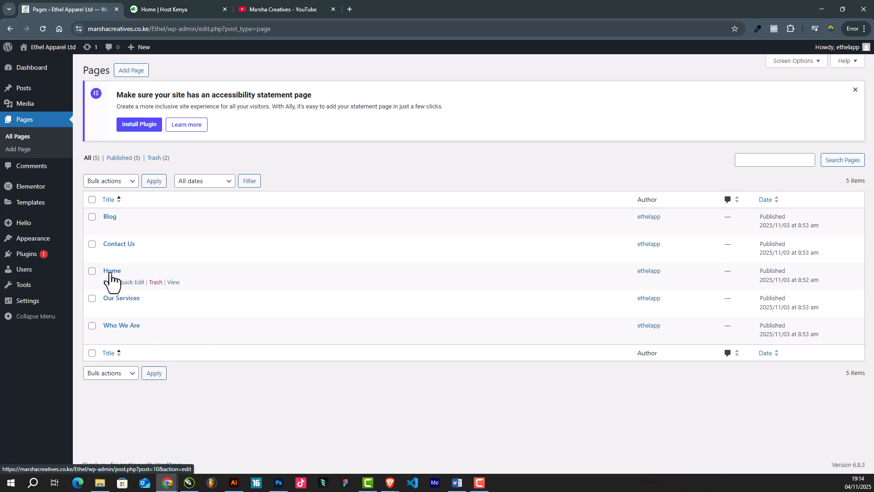
{"action": "right_click", "coordinate": [106, 284]}
{"action": "left_click", "coordinate": [146, 293]}
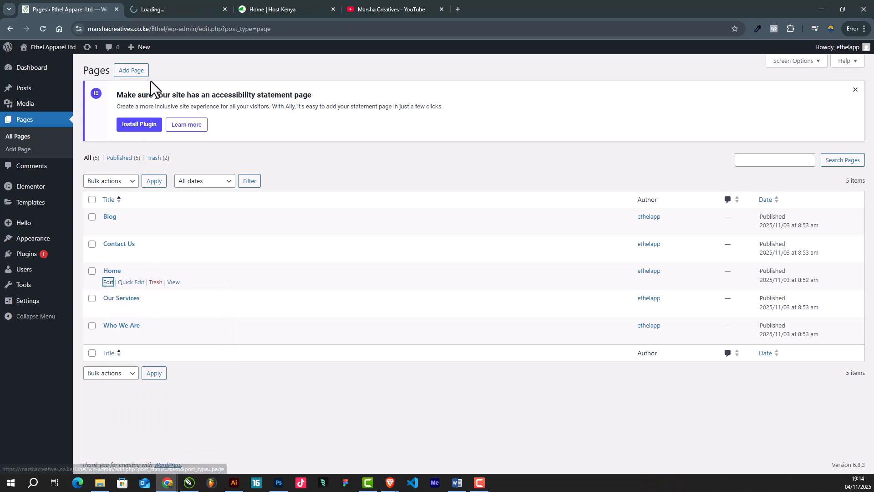
{"action": "left_click", "coordinate": [157, 1]}
{"action": "left_click", "coordinate": [62, 6]}
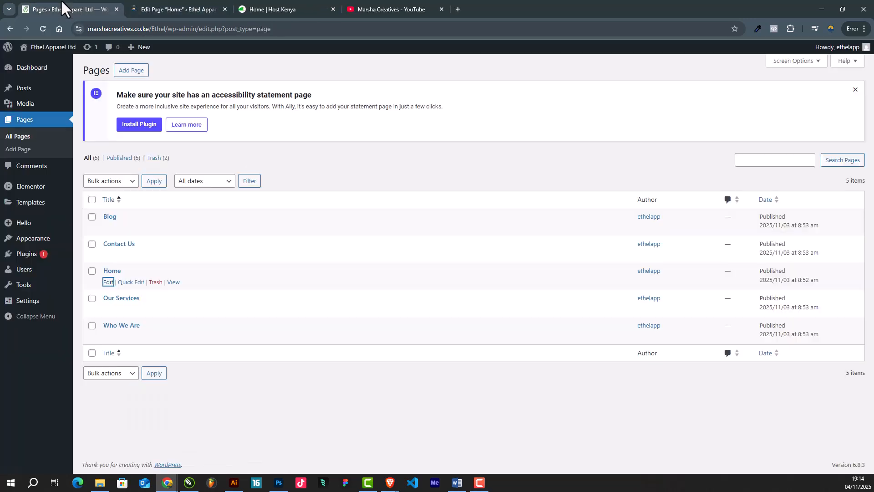
{"action": "left_click", "coordinate": [151, 2]}
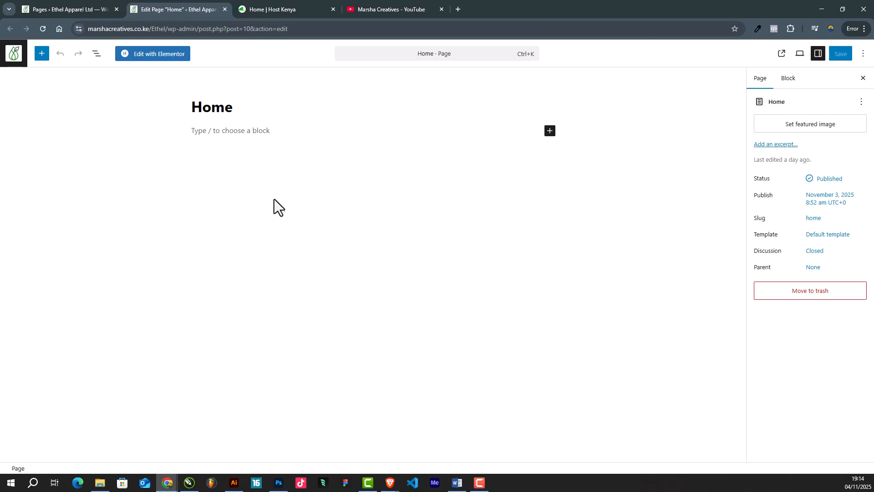
{"action": "left_click", "coordinate": [157, 54]}
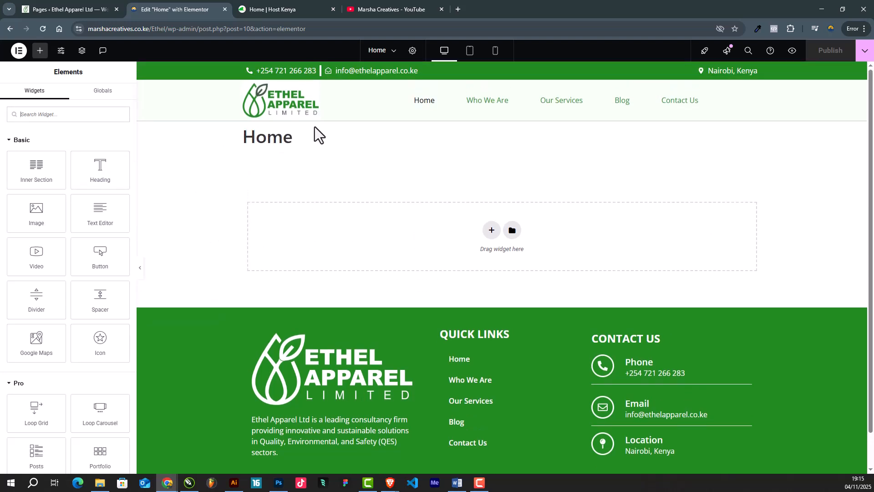
Step: Hide the Home page's title in its Elementor page settings
{"action": "left_click_drag", "start_coordinate": [287, 140], "coordinate": [246, 149]}
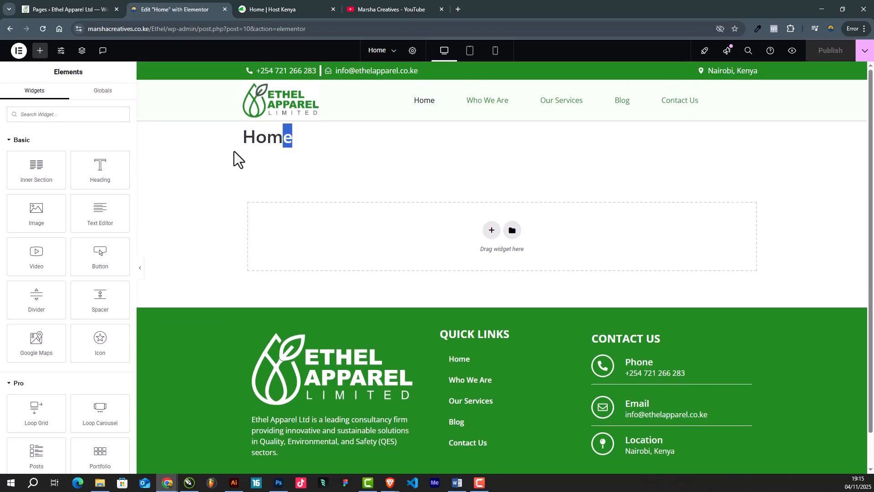
{"action": "left_click", "coordinate": [308, 162]}
{"action": "left_click", "coordinate": [413, 51]}
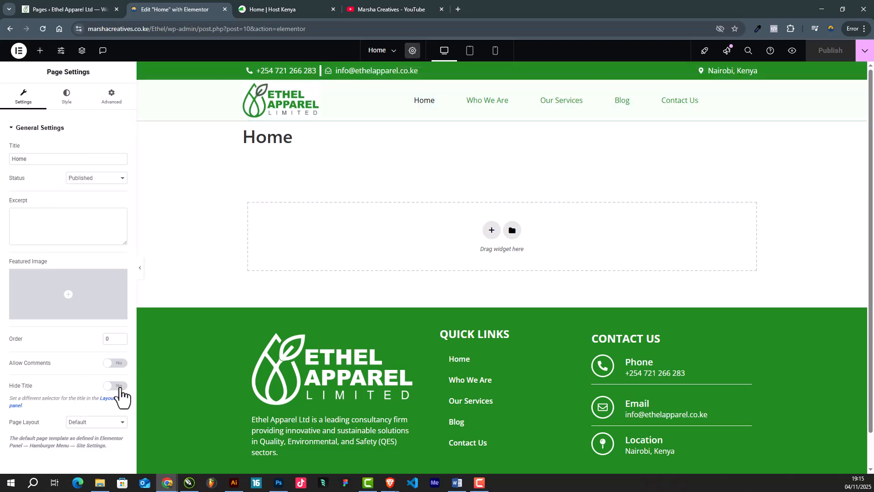
{"action": "left_click", "coordinate": [118, 386]}
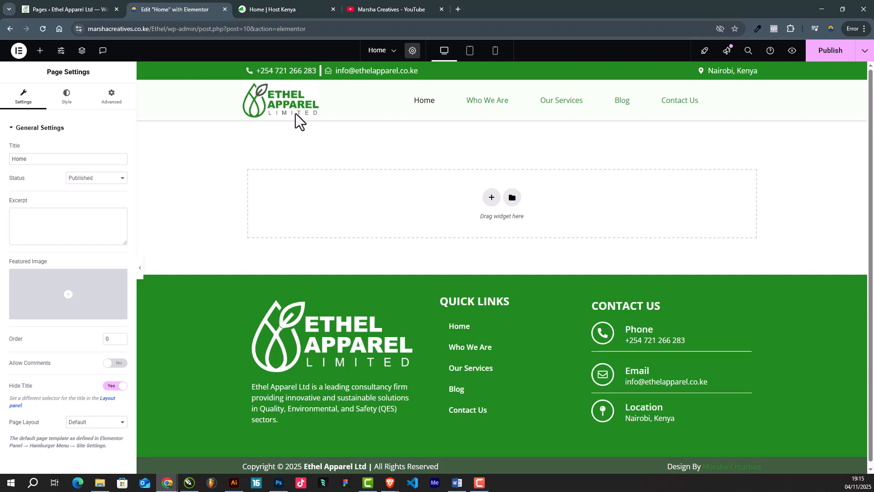
Step: Review the Host Kenya hero section, and find the Jumia Kenya website in a new browser tab as another example
{"action": "left_click", "coordinate": [314, 10]}
{"action": "scroll", "coordinate": [361, 181], "scroll_direction": "up", "scroll_amount": 15}
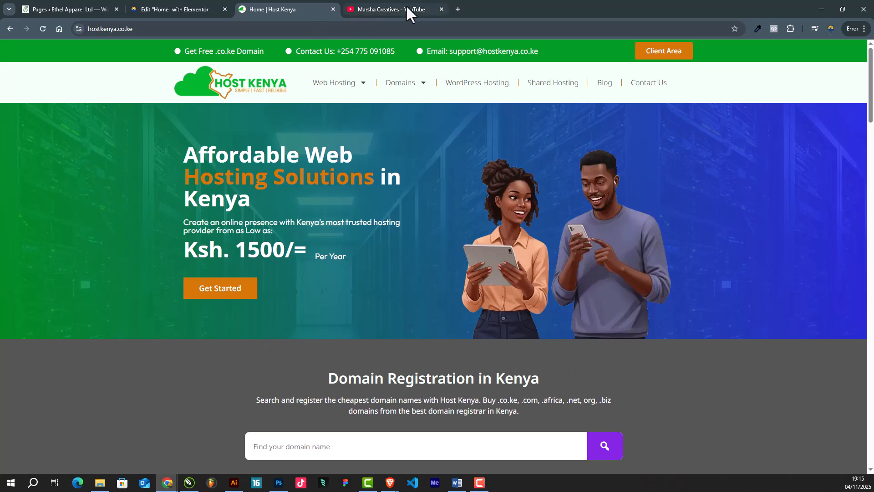
{"action": "left_click", "coordinate": [458, 9]}
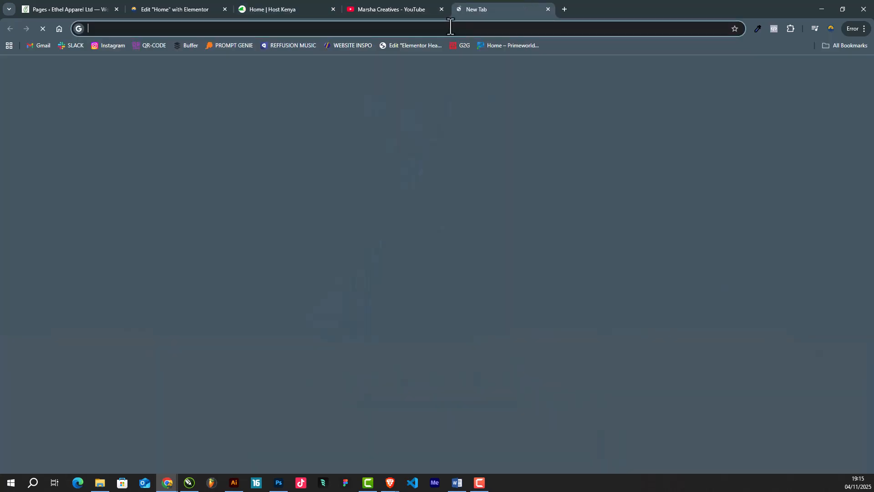
{"action": "left_click", "coordinate": [348, 27]}
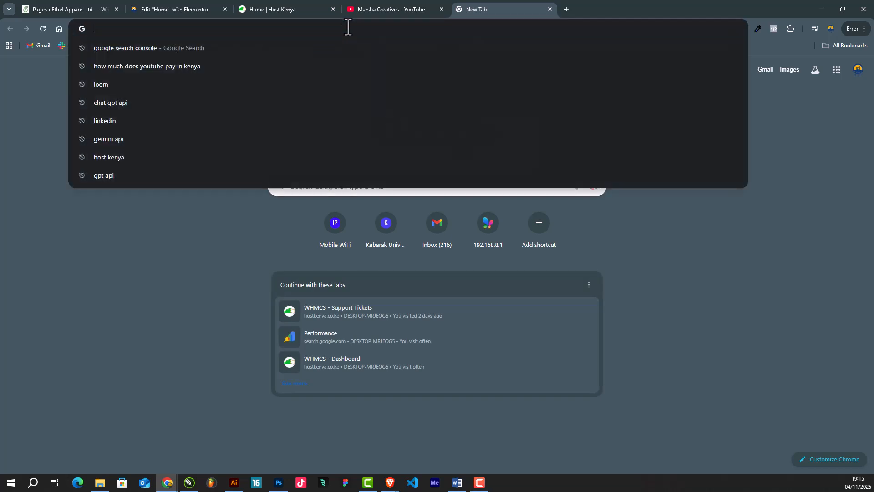
{"action": "type", "text": "jumi"}
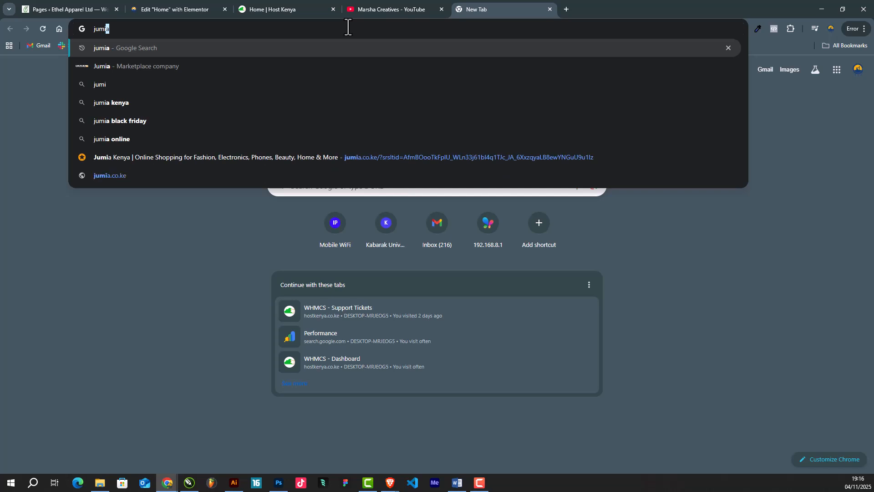
{"action": "key", "text": "Return"}
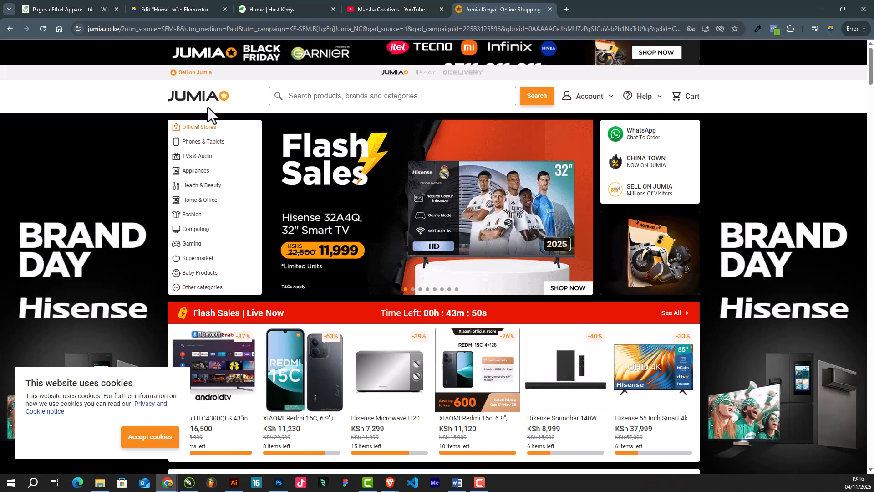
Step: Search Google for safaricom in another new browser tab and open the official Safaricom website
{"action": "left_click", "coordinate": [567, 10]}
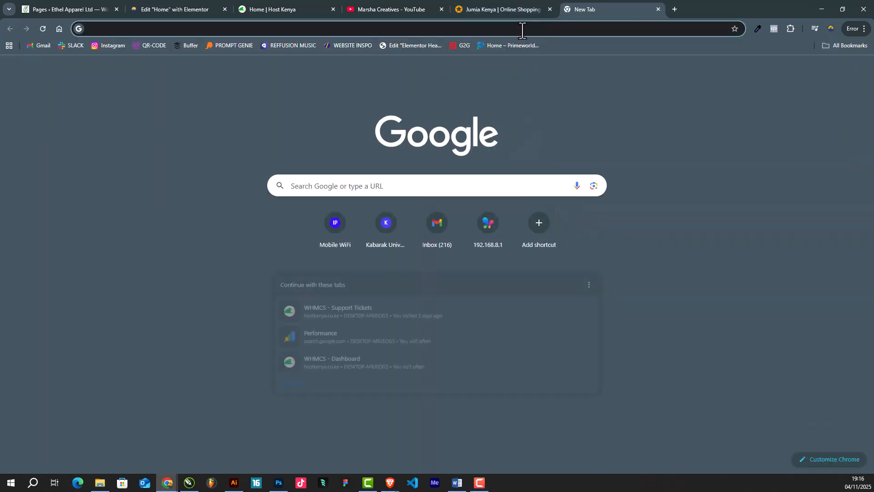
{"action": "left_click", "coordinate": [522, 29]}
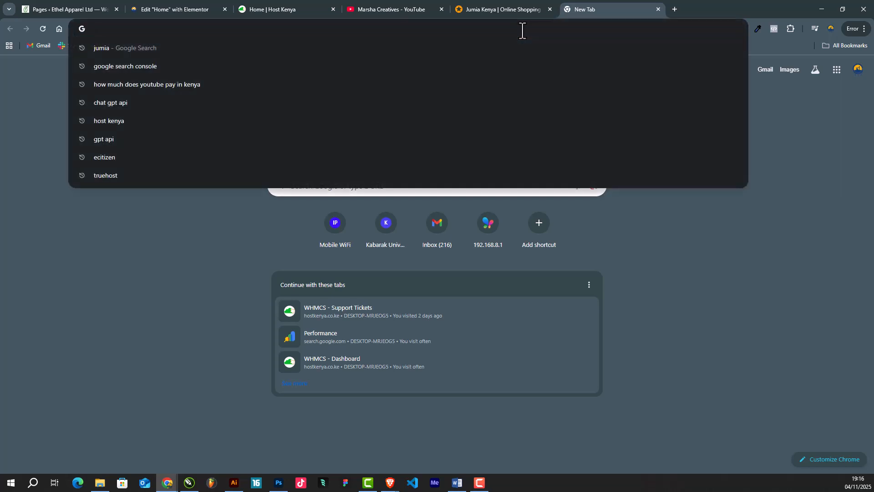
{"action": "type", "text": "safar"}
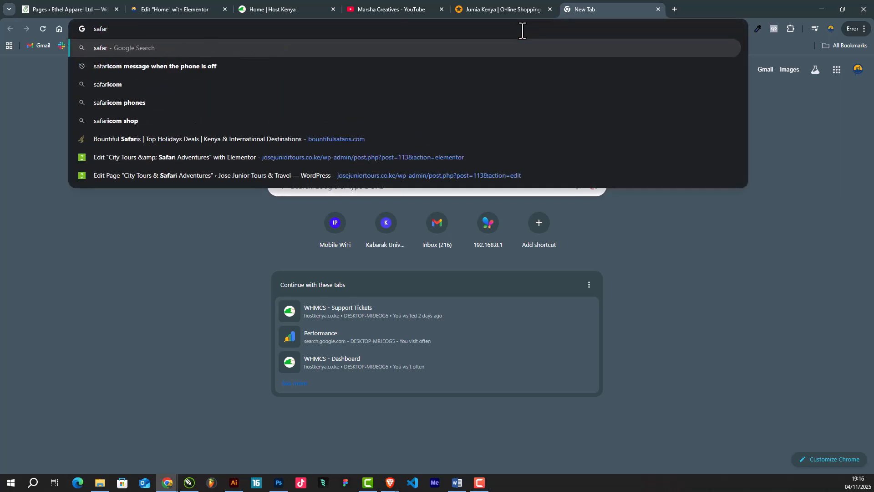
{"action": "left_click", "coordinate": [165, 84]}
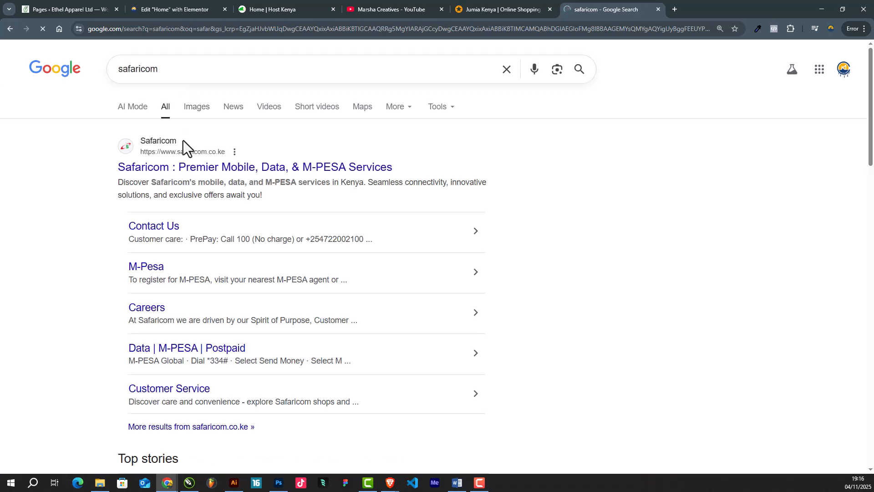
{"action": "left_click", "coordinate": [204, 175]}
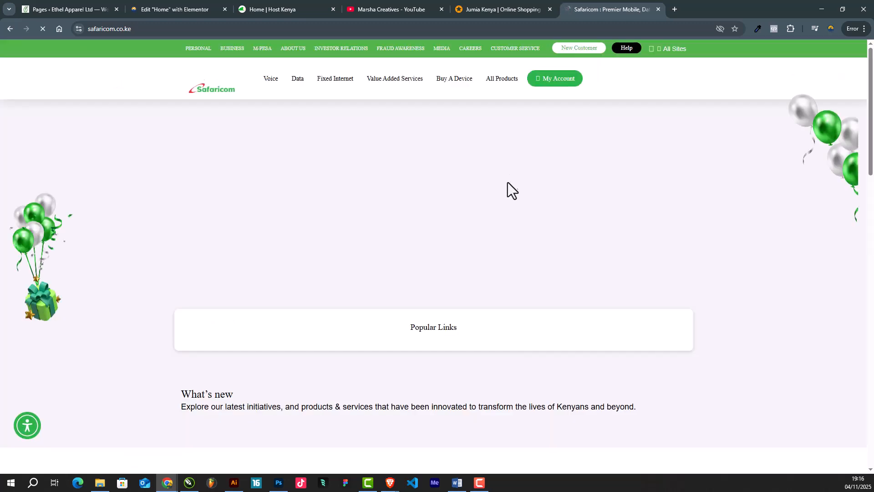
Step: Examine the Safaricom home page from its hero banner through the content sections down to the footer as a layout example
{"action": "scroll", "coordinate": [506, 173], "scroll_direction": "down", "scroll_amount": 2}
{"action": "scroll", "coordinate": [507, 174], "scroll_direction": "up", "scroll_amount": 2}
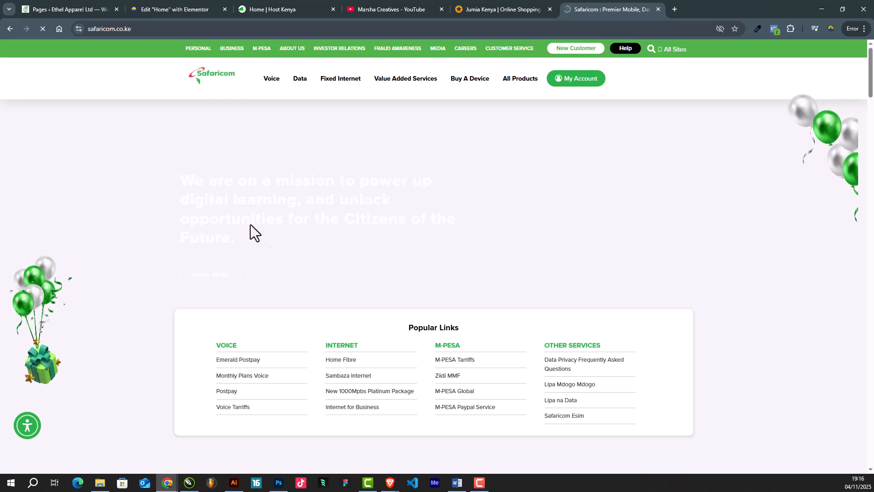
{"action": "scroll", "coordinate": [397, 206], "scroll_direction": "down", "scroll_amount": 7}
{"action": "scroll", "coordinate": [397, 204], "scroll_direction": "up", "scroll_amount": 6}
{"action": "scroll", "coordinate": [398, 206], "scroll_direction": "up", "scroll_amount": 1}
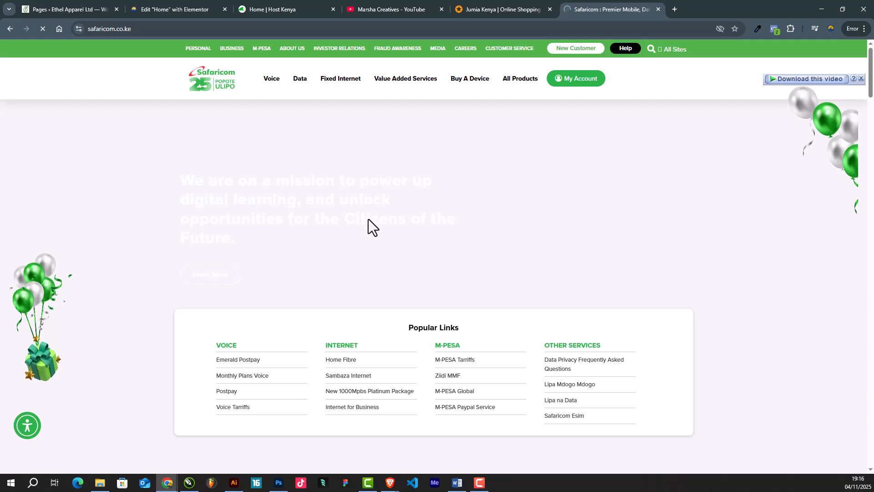
{"action": "scroll", "coordinate": [368, 219], "scroll_direction": "down", "scroll_amount": 15}
{"action": "scroll", "coordinate": [367, 219], "scroll_direction": "up", "scroll_amount": 15}
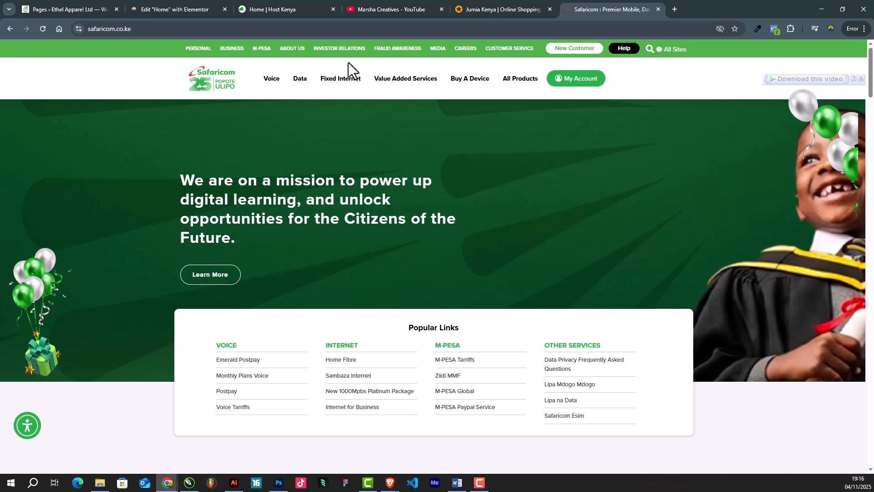
{"action": "scroll", "coordinate": [539, 425], "scroll_direction": "down", "scroll_amount": 10}
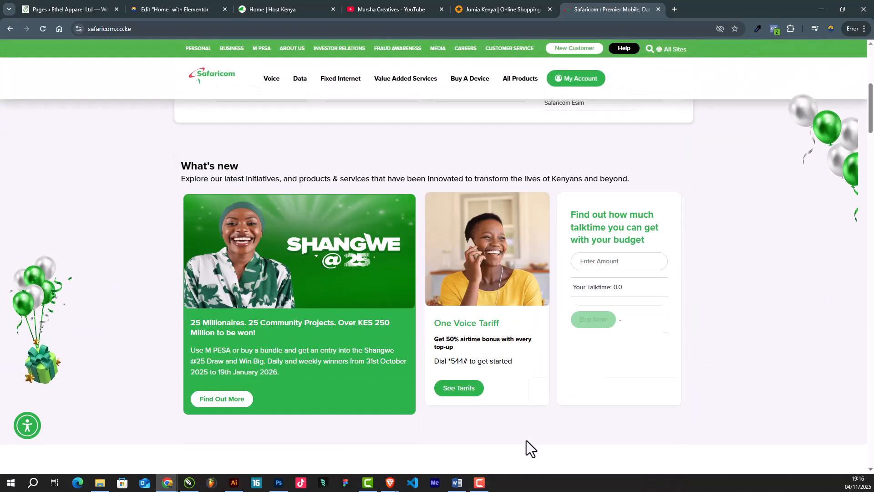
{"action": "scroll", "coordinate": [568, 444], "scroll_direction": "down", "scroll_amount": 15}
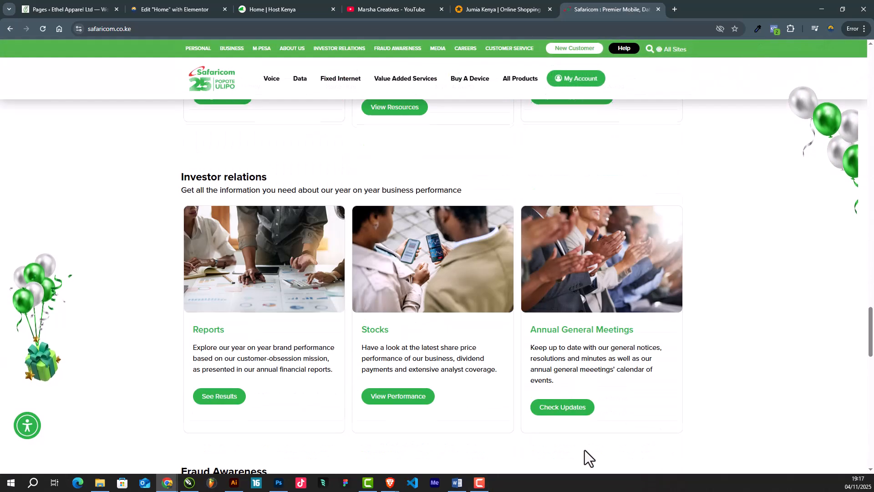
{"action": "scroll", "coordinate": [585, 450], "scroll_direction": "down", "scroll_amount": 8}
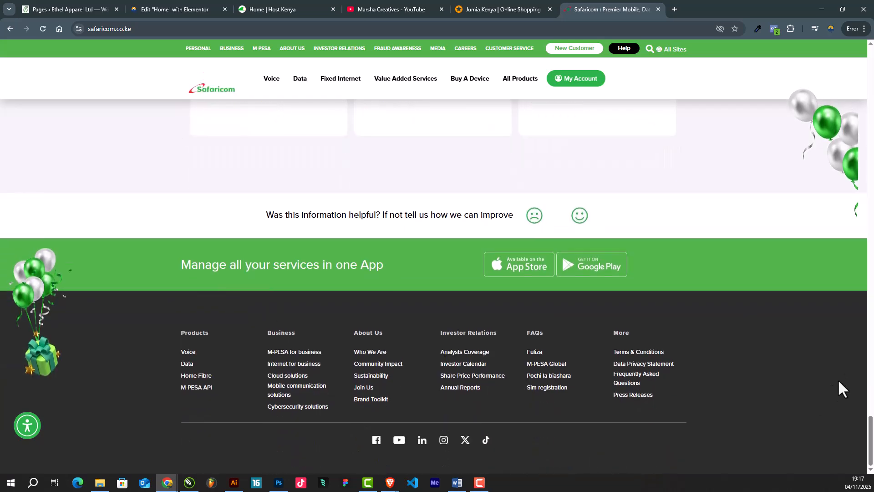
Step: Compare the empty Home page in Elementor with the hero section at the start of the Safaricom home page
{"action": "left_click", "coordinate": [65, 4]}
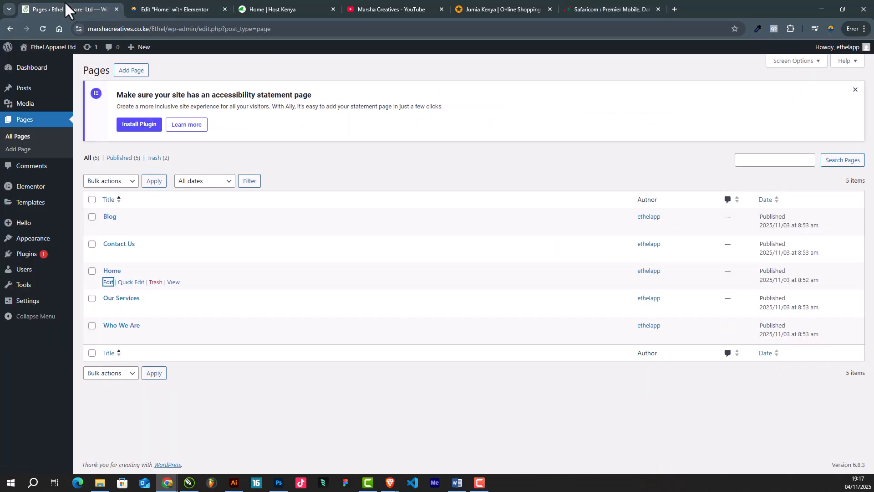
{"action": "left_click", "coordinate": [196, 5]}
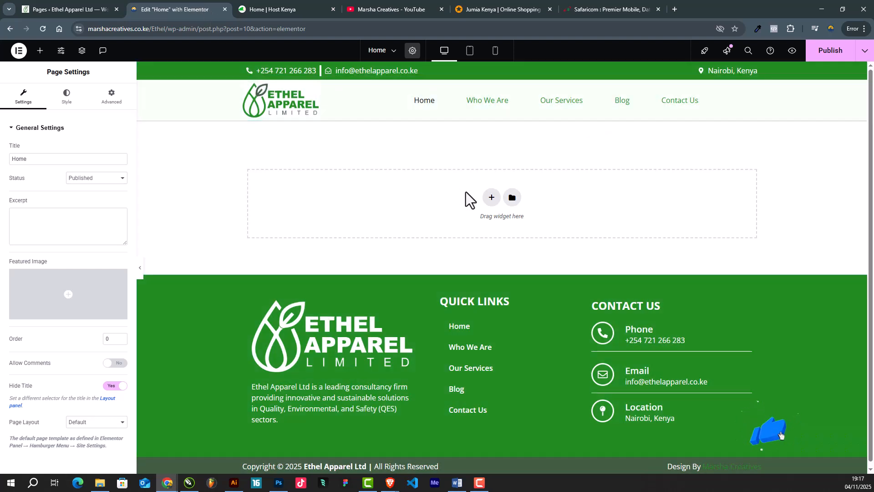
{"action": "left_click", "coordinate": [610, 5]}
{"action": "scroll", "coordinate": [419, 204], "scroll_direction": "up", "scroll_amount": 20}
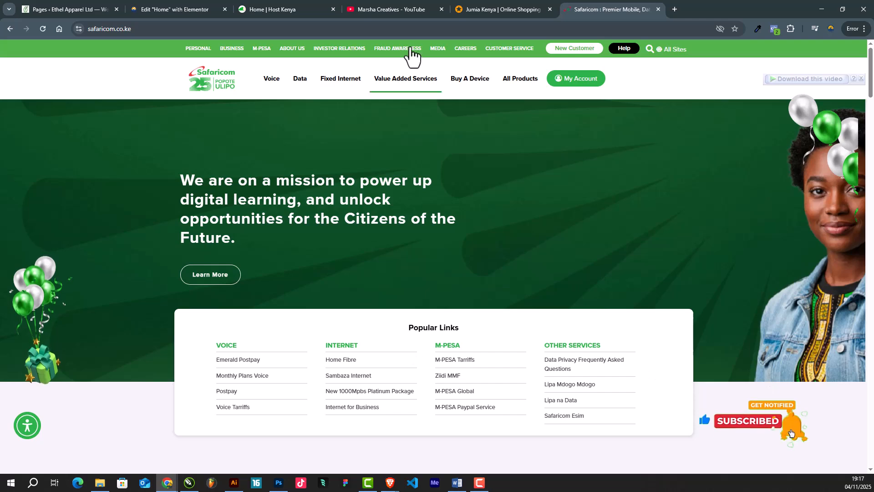
{"action": "left_click", "coordinate": [391, 3]}
{"action": "left_click", "coordinate": [258, 2]}
Step: Add a single-column section to the Home page in Elementor and give it a minimum height of 600 px
{"action": "left_click", "coordinate": [160, 2]}
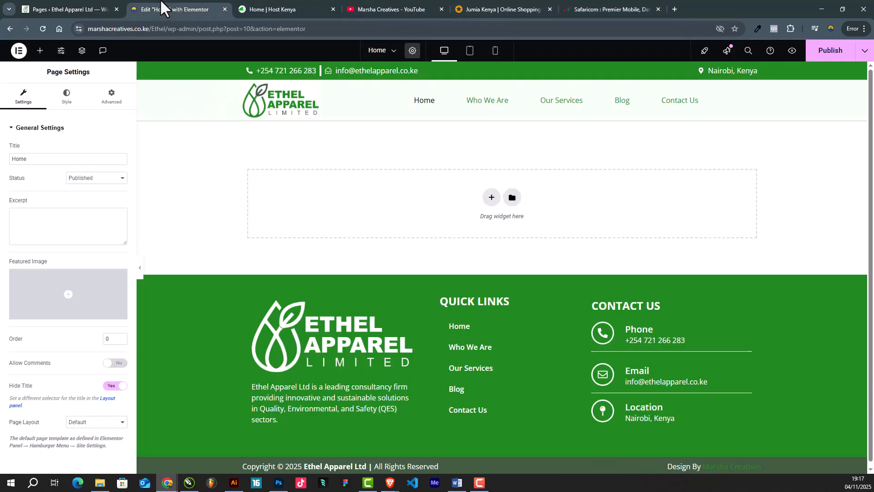
{"action": "left_click", "coordinate": [492, 196]}
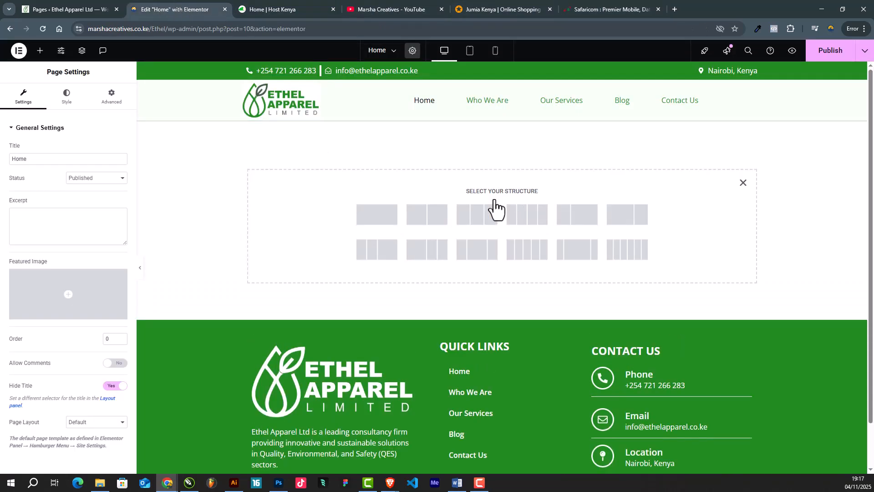
{"action": "left_click", "coordinate": [368, 225]}
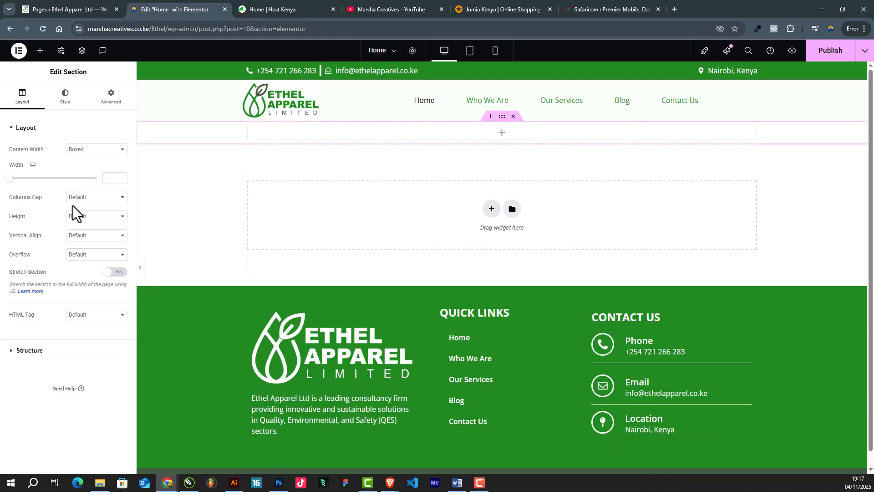
{"action": "left_click", "coordinate": [90, 219]}
{"action": "left_click", "coordinate": [83, 252]}
{"action": "double_click", "coordinate": [109, 246]}
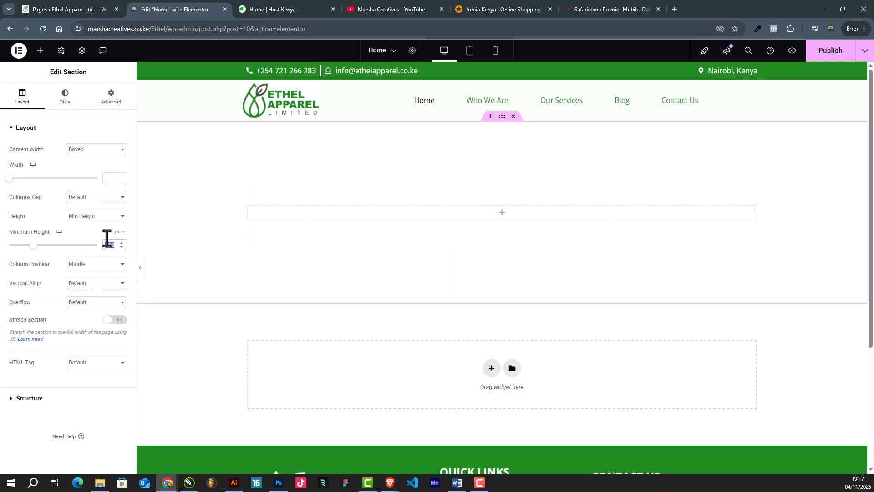
{"action": "type", "text": "600"}
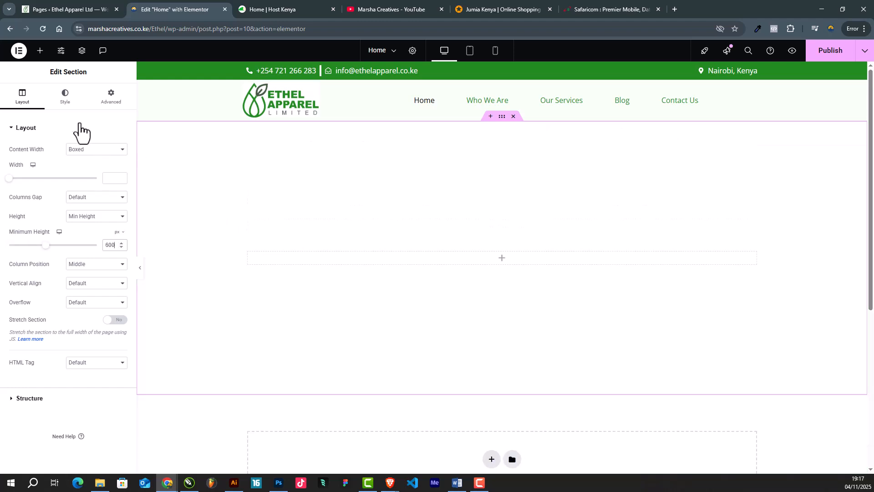
Step: Set the new section's background type to Classic
{"action": "left_click", "coordinate": [60, 101]}
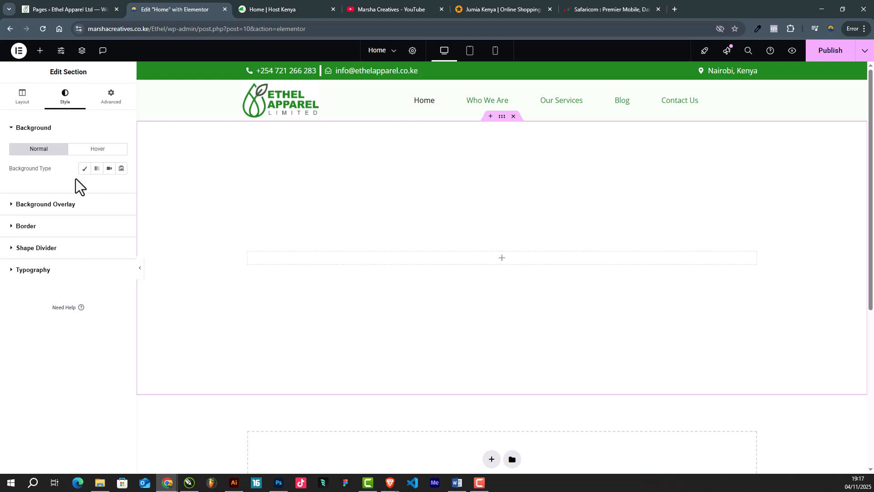
{"action": "left_click", "coordinate": [83, 170]}
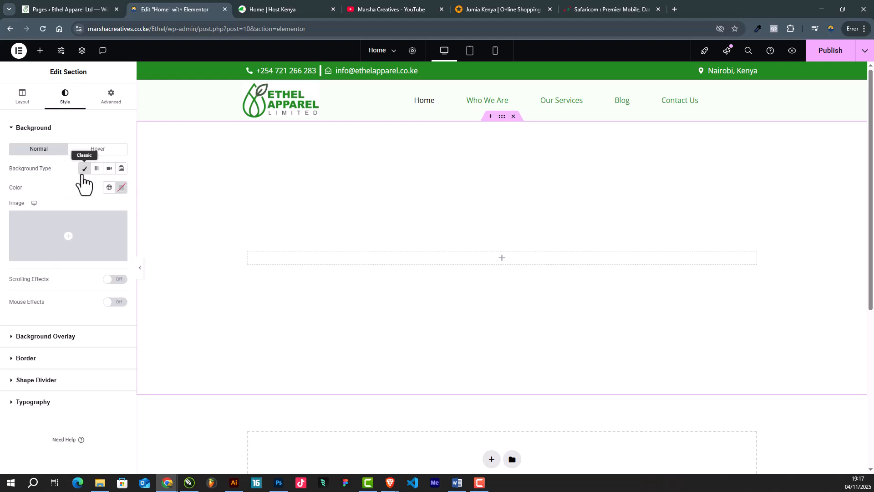
{"action": "mouse_move", "coordinate": [61, 229]}
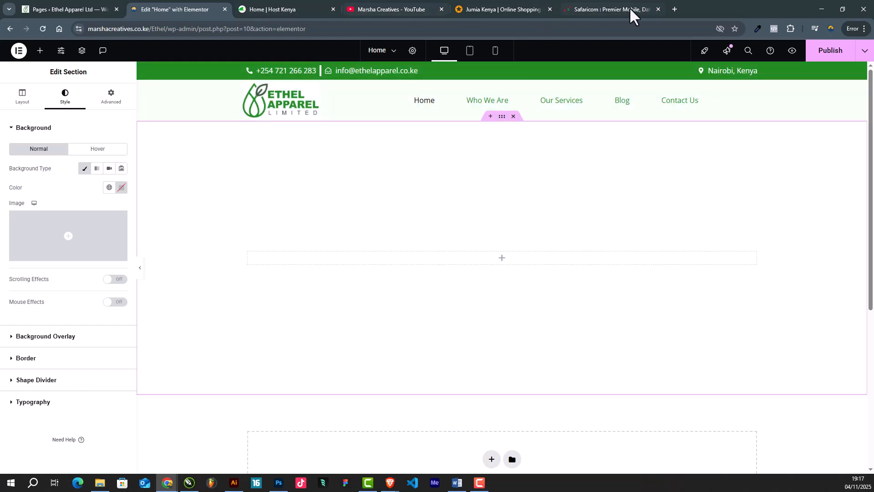
Step: Check the Safaricom hero once more and open ImageFX at labs.google/fx/tools/image-fx in a new browser tab
{"action": "left_click", "coordinate": [612, 10]}
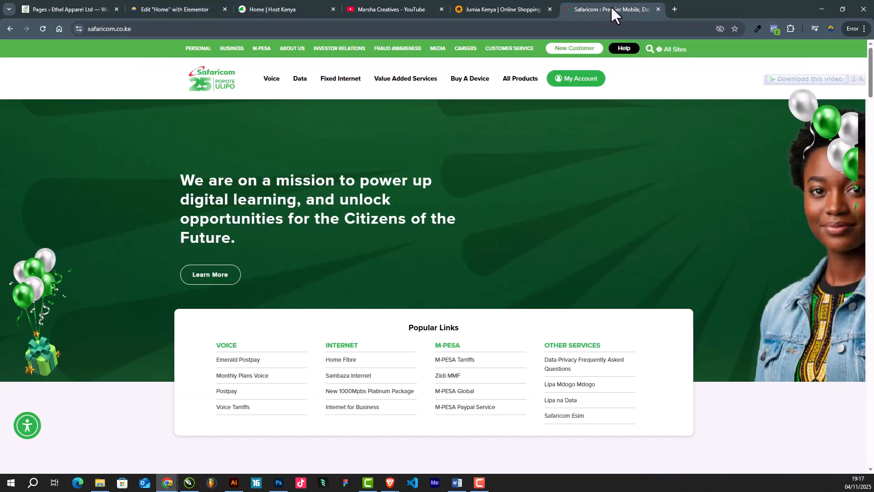
{"action": "left_click", "coordinate": [674, 9]}
{"action": "type", "text": "labs.google/fx/tools/image-fx"}
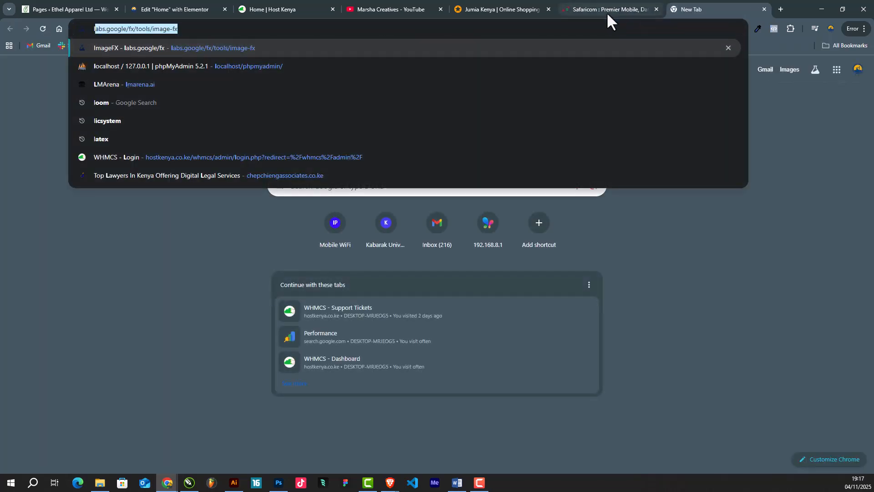
{"action": "key", "text": "Return"}
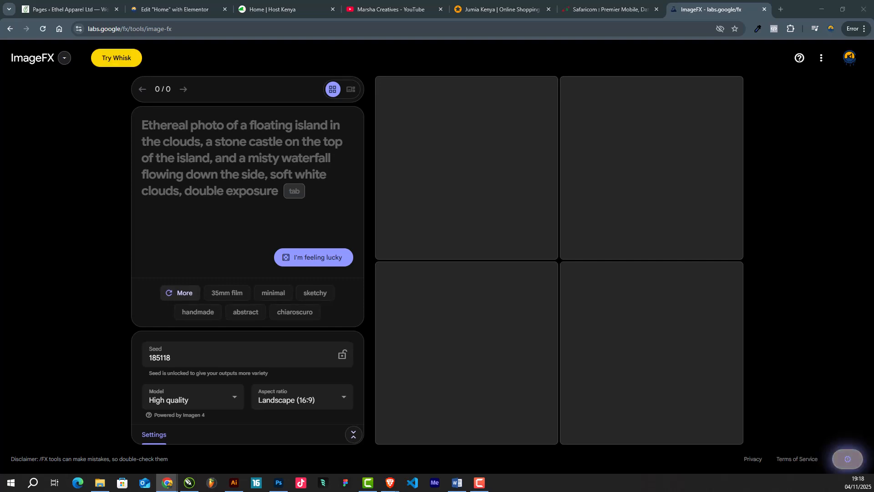
Step: Generate Landscape (16:9) images from the prompt "A clean, professional image of a modern office environment with subtle green tones, reflecting sustainability and professionalism."
{"action": "left_click", "coordinate": [264, 158]}
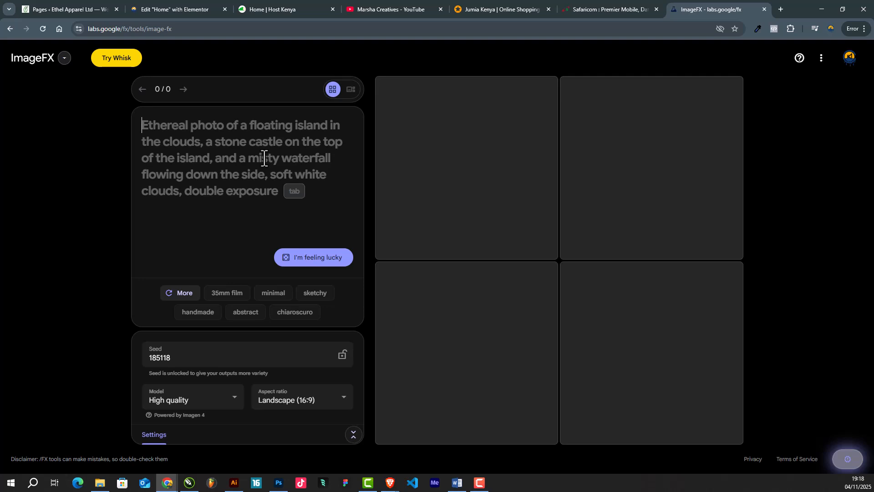
{"action": "type", "text": "A clean, professional image of a modern office environment with subtle green tones, reflecting sustainability and professionalism."}
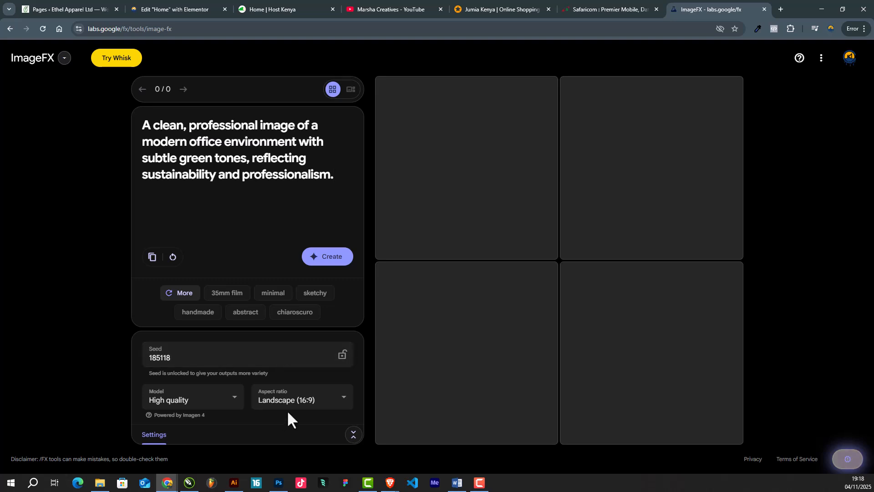
{"action": "left_click", "coordinate": [297, 402]}
{"action": "left_click", "coordinate": [297, 399]}
{"action": "left_click", "coordinate": [327, 405]}
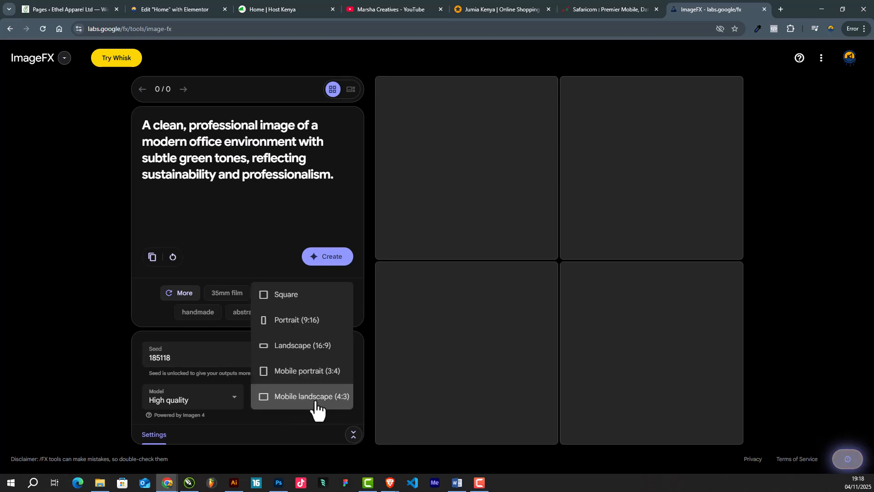
{"action": "left_click", "coordinate": [294, 345]}
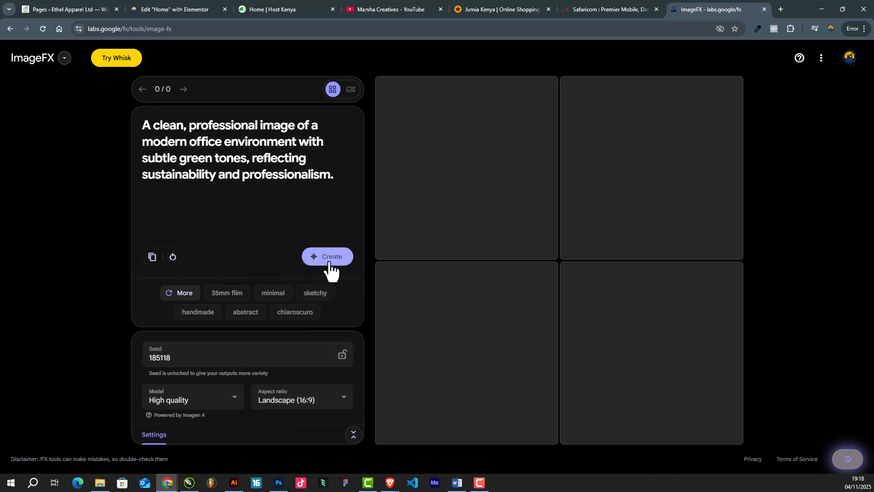
{"action": "left_click", "coordinate": [328, 258]}
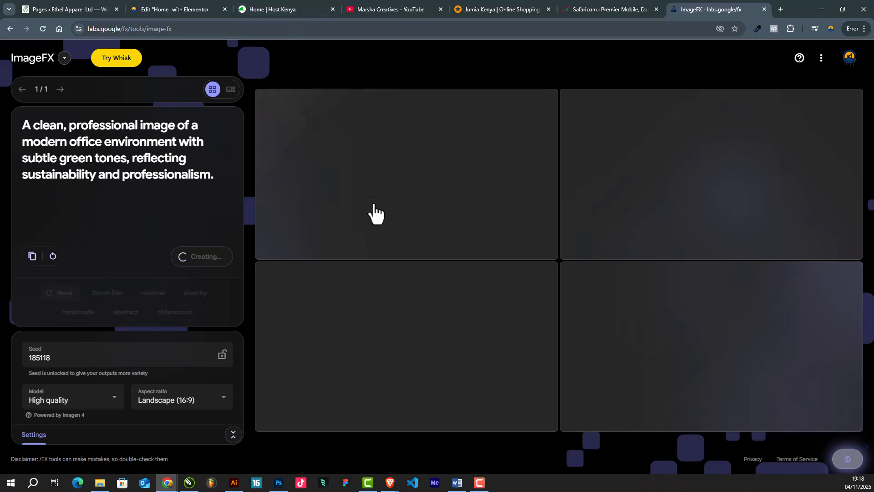
Step: Download the generated office image at the lower left of the four ImageFX results
{"action": "left_click", "coordinate": [77, 7]}
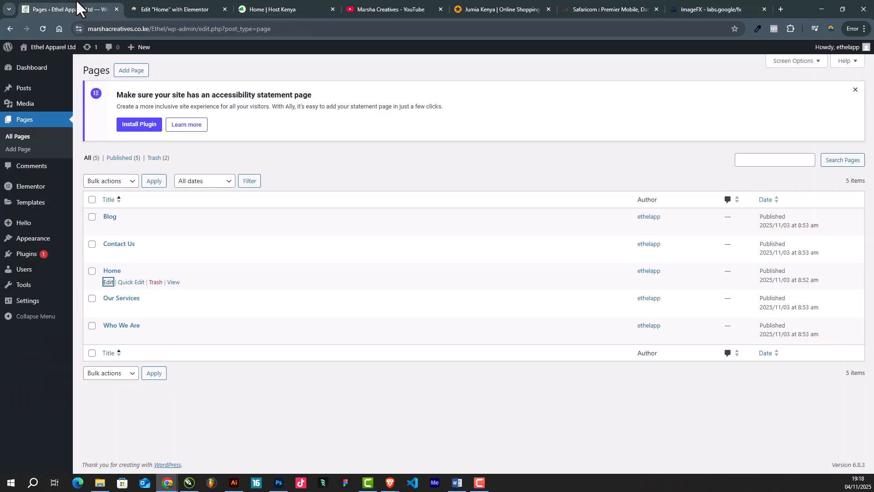
{"action": "left_click", "coordinate": [701, 4]}
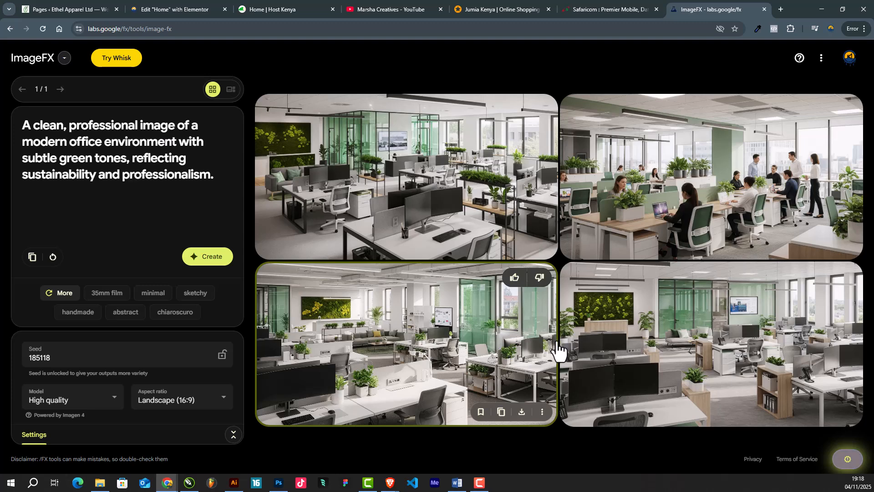
{"action": "left_click", "coordinate": [521, 412]}
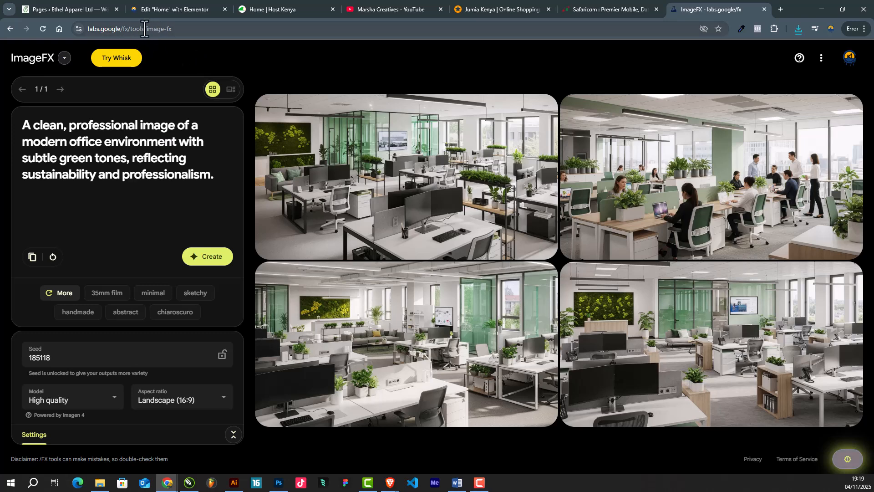
Step: Upload Image_fx (56) from the Downloads folder to the media library and use it as the Elementor section's Classic background image
{"action": "left_click", "coordinate": [153, 7]}
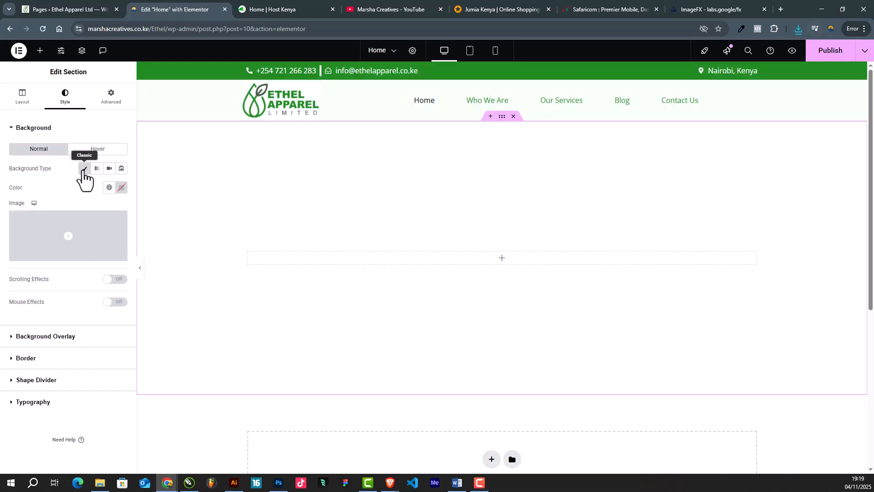
{"action": "left_click", "coordinate": [85, 169]}
{"action": "left_click", "coordinate": [83, 169]}
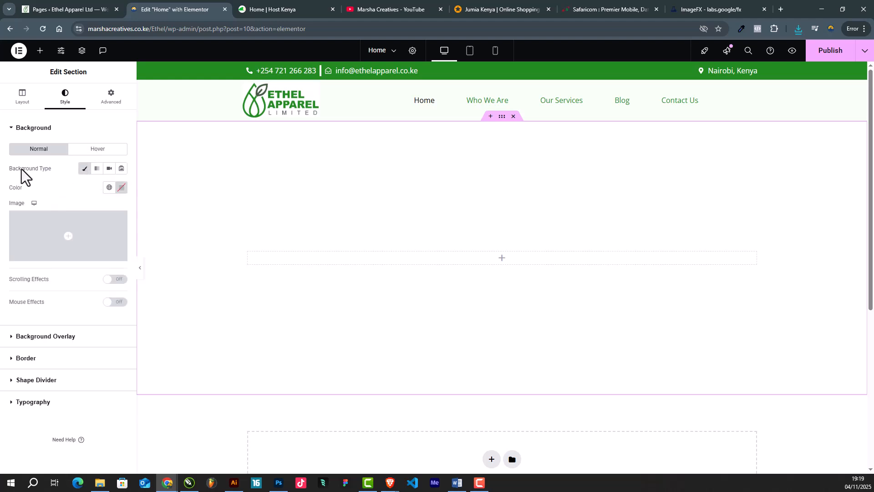
{"action": "left_click", "coordinate": [28, 230]}
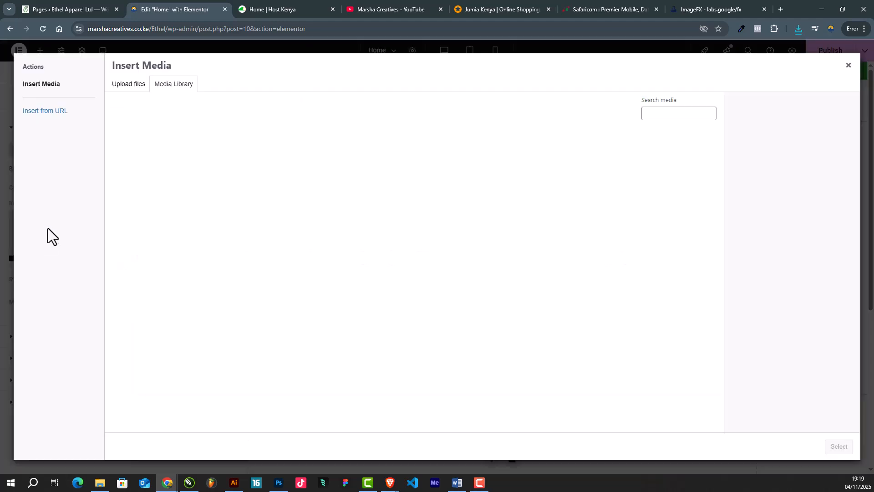
{"action": "left_click", "coordinate": [126, 85]}
{"action": "left_click", "coordinate": [472, 240]}
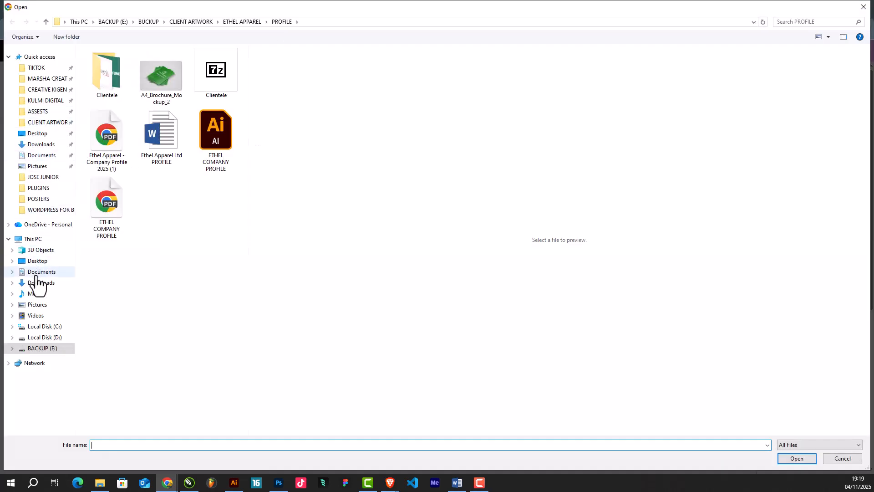
{"action": "left_click", "coordinate": [41, 282]}
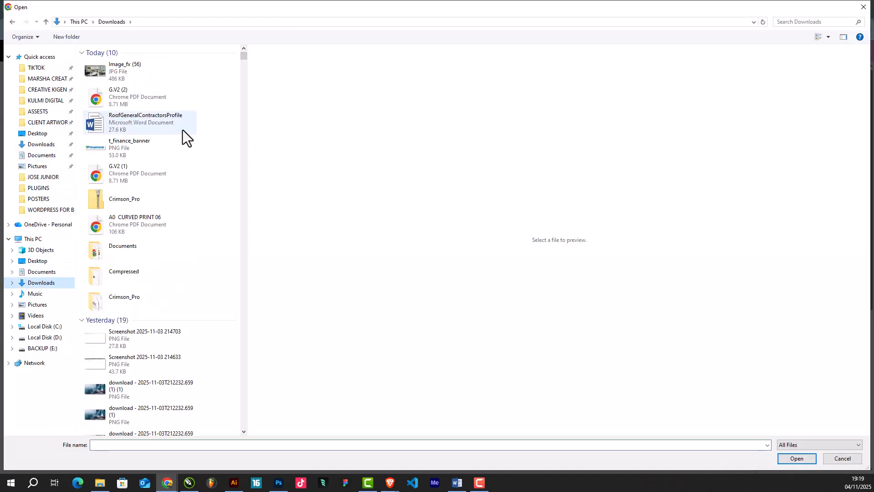
{"action": "left_click", "coordinate": [129, 75]}
{"action": "double_click", "coordinate": [139, 72]}
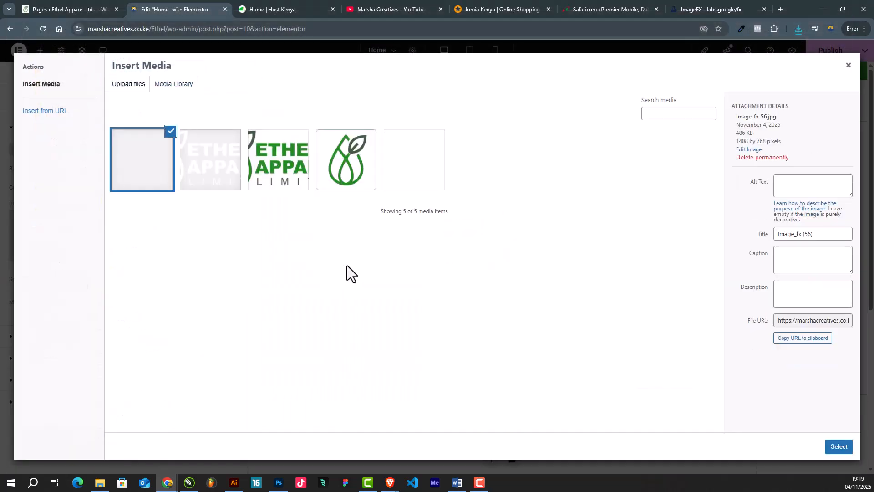
{"action": "left_click", "coordinate": [837, 447]}
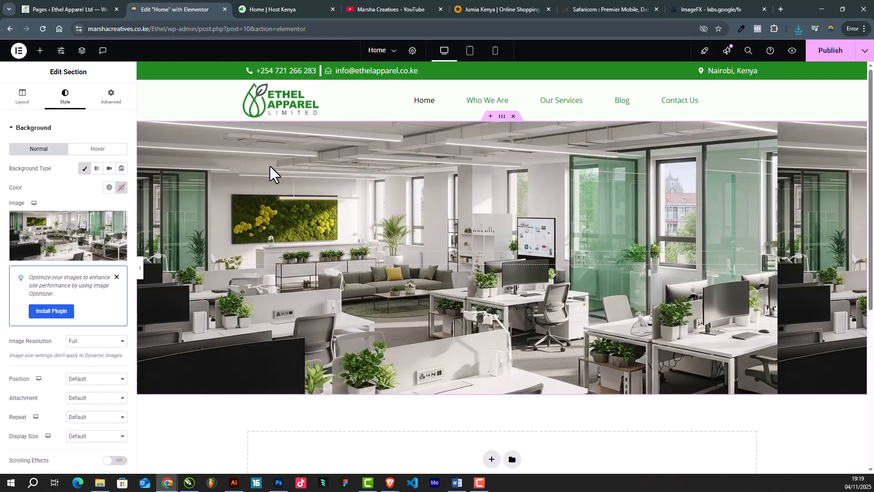
Step: Set the section's background image position to Center Center, repeat to No-repeat and display size to Cover
{"action": "scroll", "coordinate": [47, 338], "scroll_direction": "down", "scroll_amount": 2}
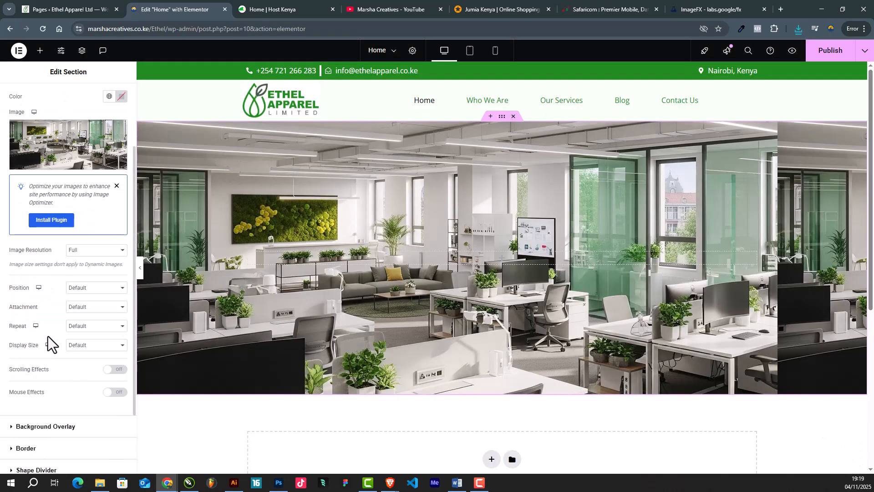
{"action": "left_click", "coordinate": [80, 287]}
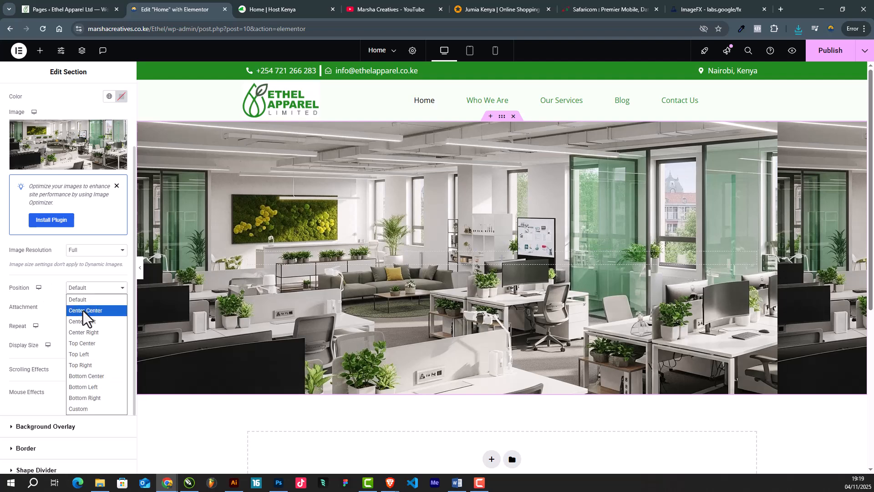
{"action": "left_click", "coordinate": [83, 311]}
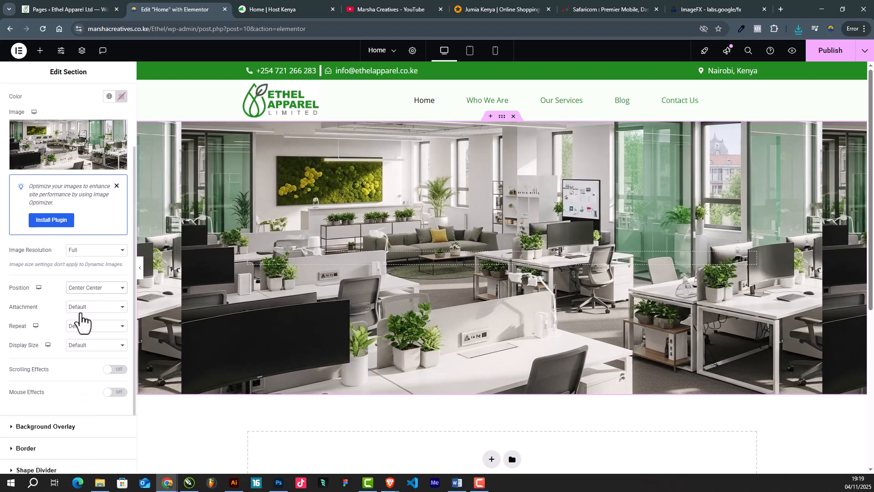
{"action": "left_click", "coordinate": [82, 326]}
{"action": "left_click", "coordinate": [83, 348]}
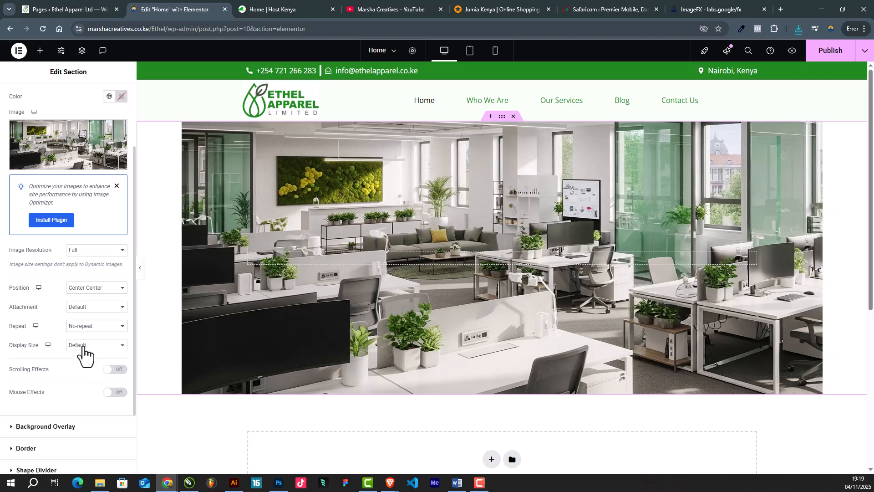
{"action": "left_click", "coordinate": [83, 346]}
{"action": "left_click", "coordinate": [83, 381]}
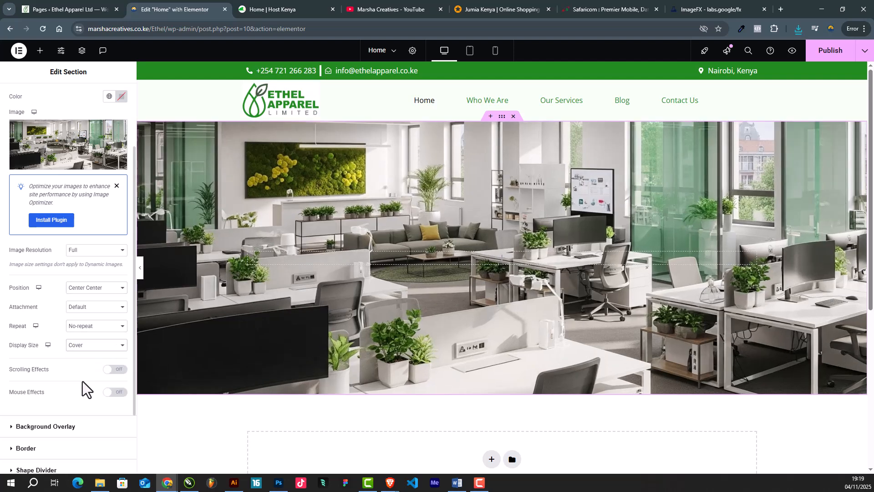
Step: Give the hero section a Classic background overlay in the Primary global color with an opacity of 0.78
{"action": "scroll", "coordinate": [78, 351], "scroll_direction": "down", "scroll_amount": 2}
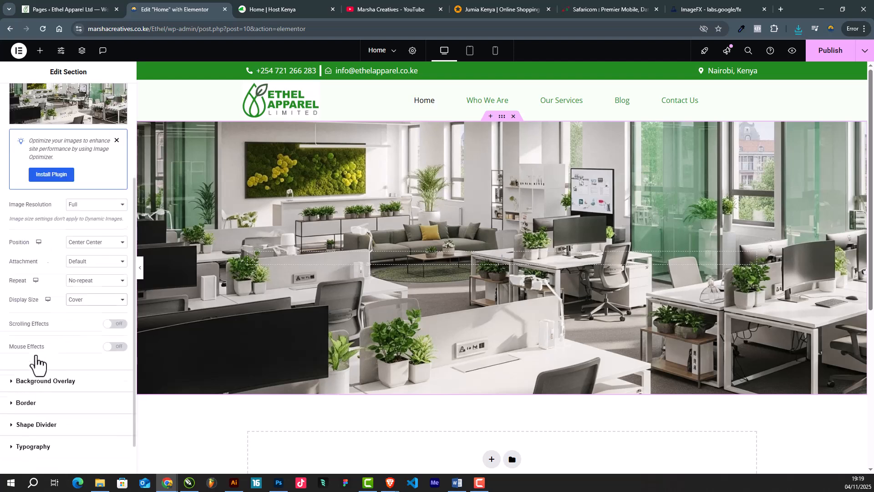
{"action": "left_click", "coordinate": [8, 344]}
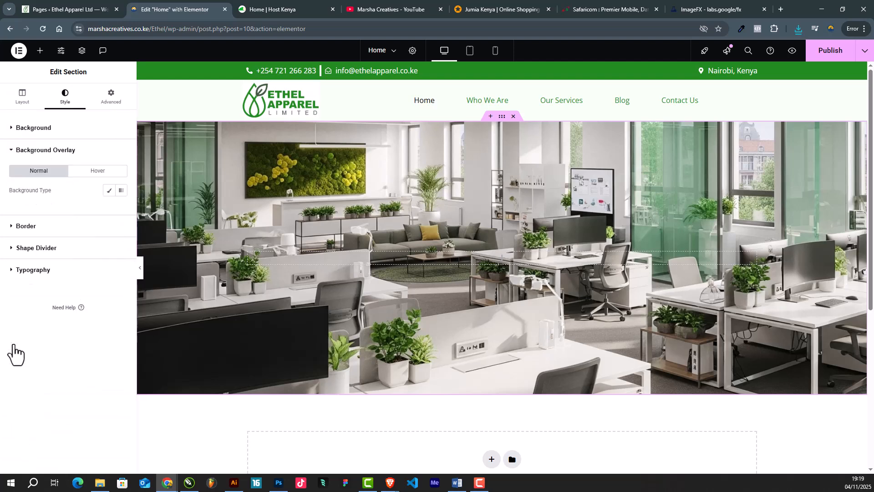
{"action": "left_click", "coordinate": [108, 191]}
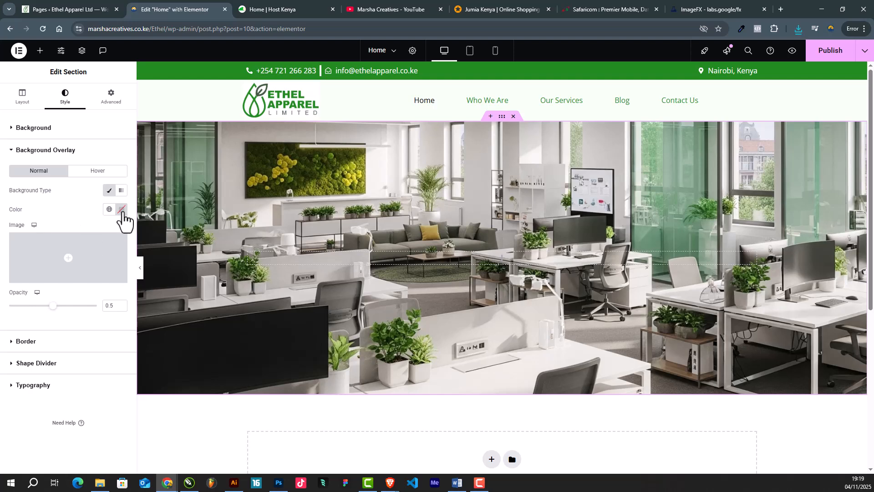
{"action": "left_click", "coordinate": [121, 209]}
{"action": "left_click_drag", "start_coordinate": [157, 301], "coordinate": [179, 335]}
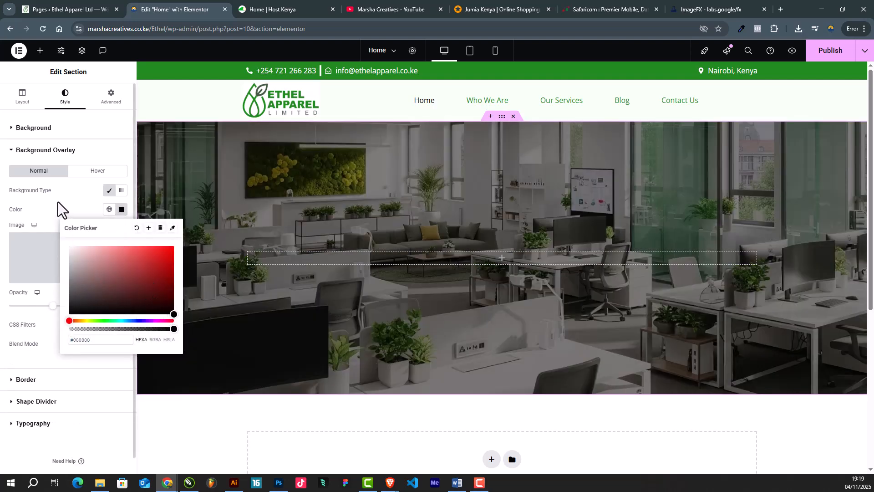
{"action": "left_click", "coordinate": [109, 209]}
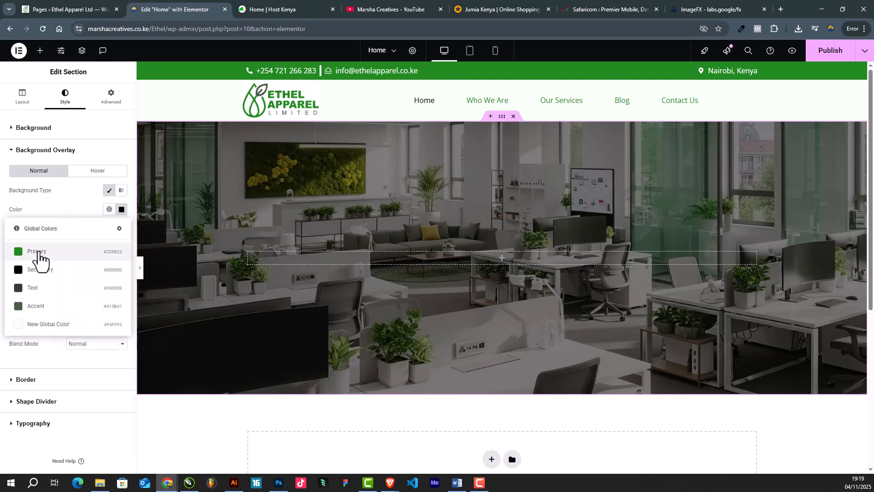
{"action": "left_click", "coordinate": [39, 255]}
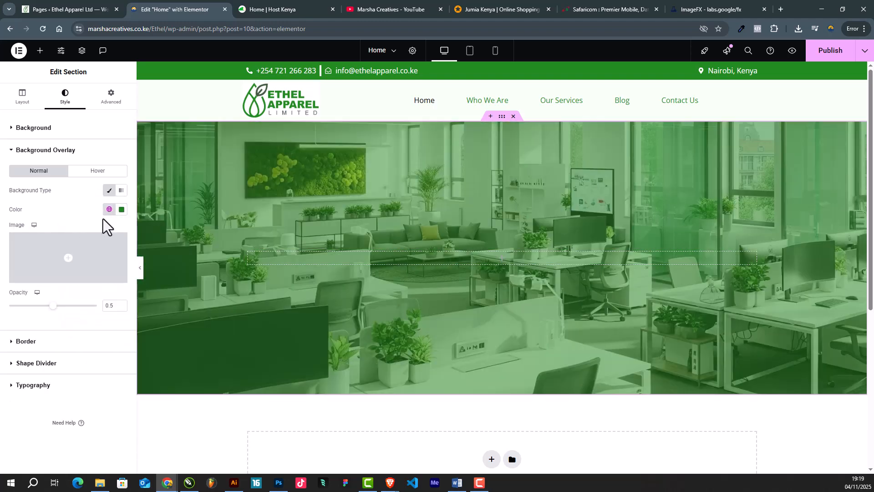
{"action": "left_click", "coordinate": [54, 305]}
{"action": "left_click_drag", "start_coordinate": [55, 308], "coordinate": [77, 314]}
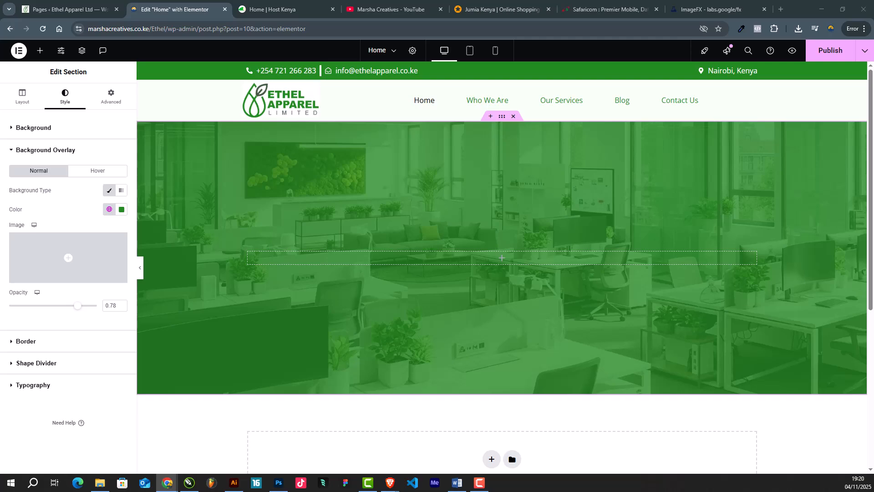
Step: Switch to the ChatGPT home page content chat and send the prompt "generate 3 samples of the hero section"
{"action": "left_click_drag", "start_coordinate": [873, 69], "coordinate": [419, 0]}
{"action": "scroll", "coordinate": [518, 266], "scroll_direction": "down", "scroll_amount": 8}
{"action": "scroll", "coordinate": [517, 266], "scroll_direction": "down", "scroll_amount": 1}
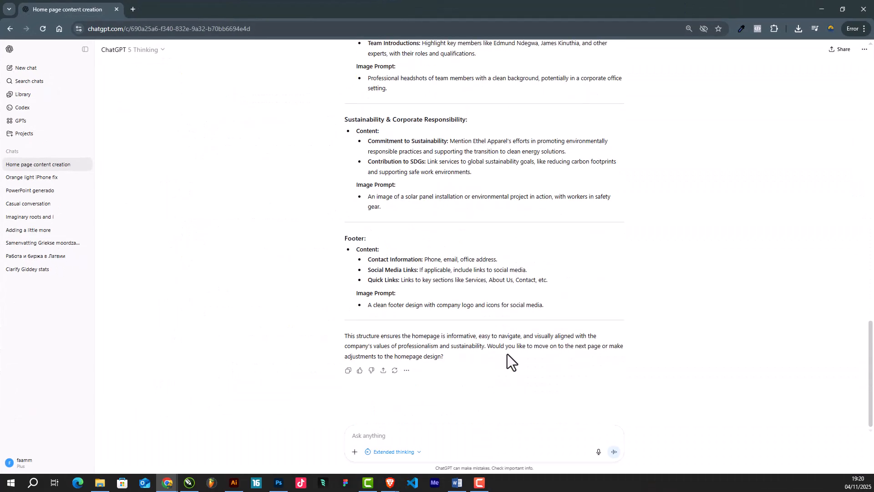
{"action": "left_click", "coordinate": [412, 437]}
{"action": "type", "text": "g"}
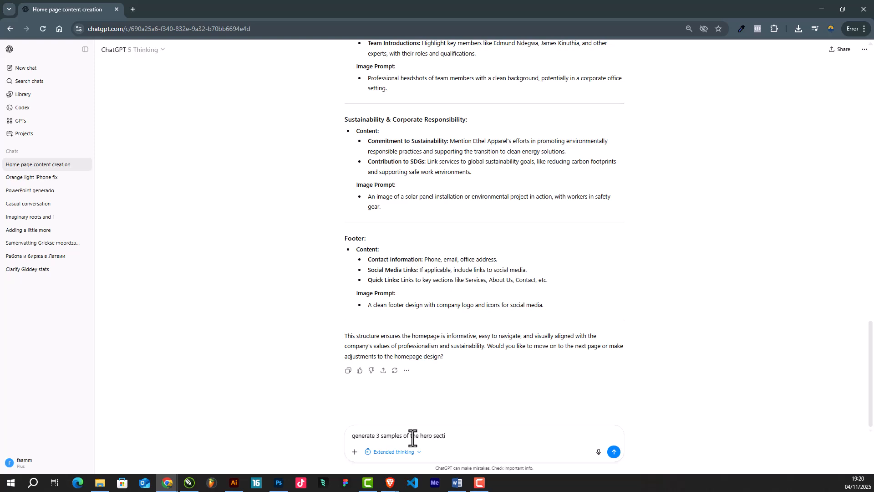
{"action": "key", "text": "Return"}
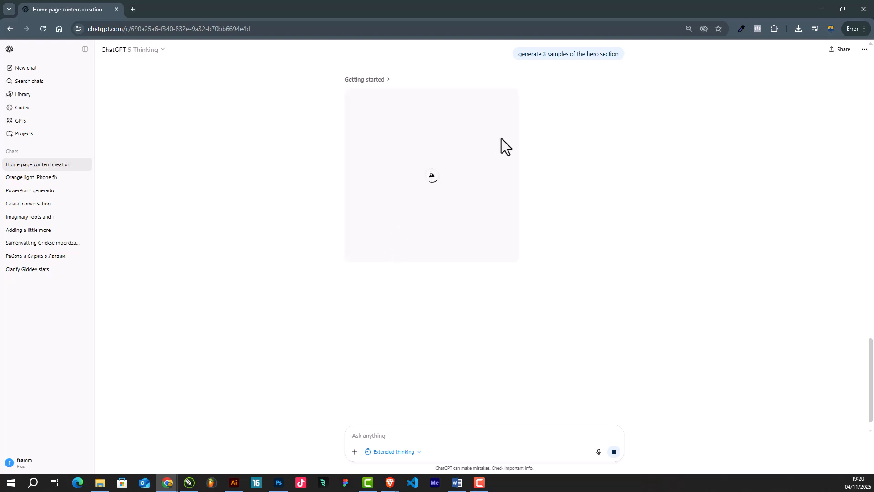
Step: Stop the response and resend the edited prompt "generate 3 samples of the hero section content to use"
{"action": "scroll", "coordinate": [569, 173], "scroll_direction": "up", "scroll_amount": 3}
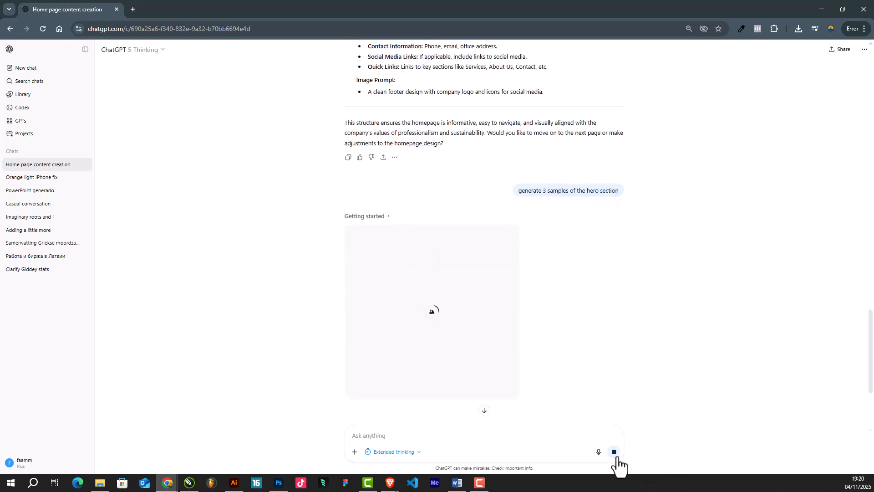
{"action": "left_click", "coordinate": [613, 452]}
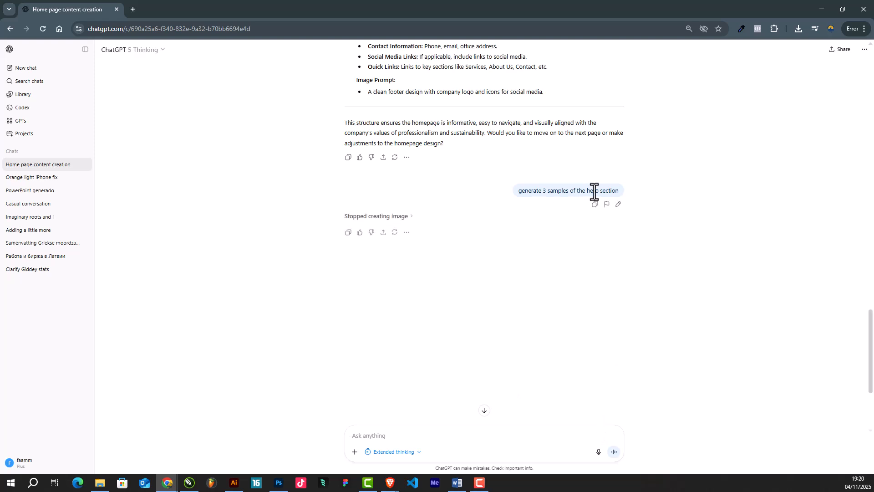
{"action": "left_click", "coordinate": [618, 204]}
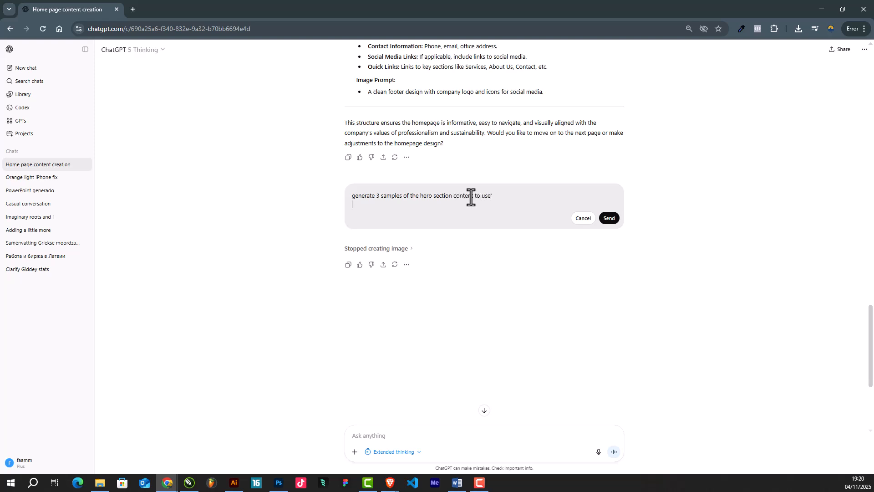
{"action": "left_click", "coordinate": [609, 220]}
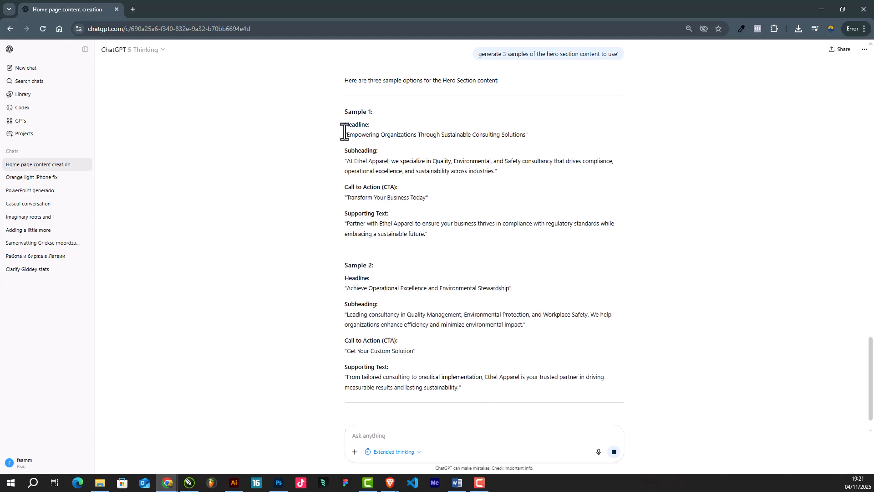
Step: Copy the Sample 1 headline and use it in Elementor as a new hero Heading: "Empowering Organizations Through Sustainable Consulting Solutions"
{"action": "left_click_drag", "start_coordinate": [346, 134], "coordinate": [524, 138]}
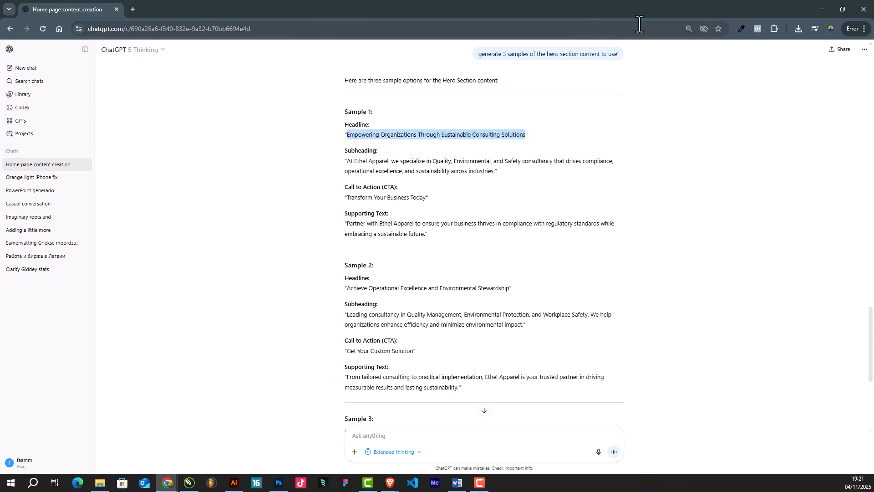
{"action": "left_click_drag", "start_coordinate": [160, 12], "coordinate": [873, 75]}
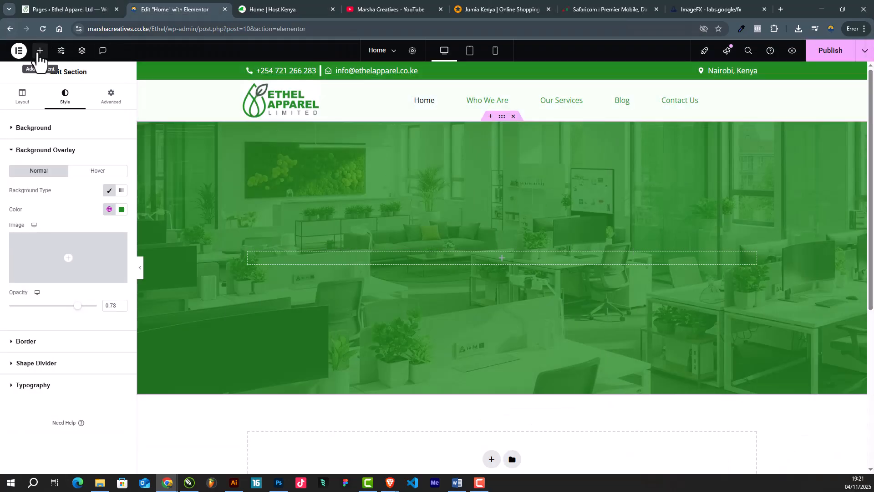
{"action": "left_click", "coordinate": [39, 52]}
{"action": "left_click_drag", "start_coordinate": [86, 171], "coordinate": [496, 257]}
{"action": "left_click_drag", "start_coordinate": [83, 159], "coordinate": [7, 161]}
{"action": "type", "text": "Empowering Organizations Through Sustainable Consulting Solutions"}
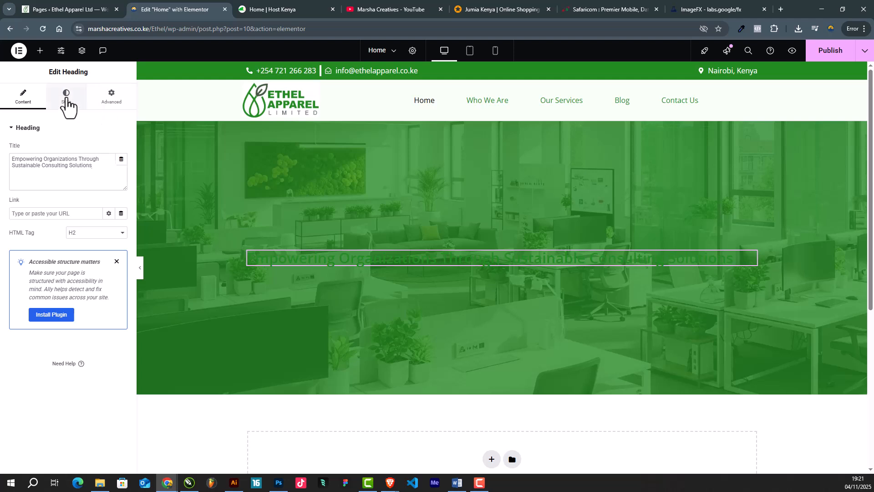
Step: Set the hero heading's text color to white, #FFFFFF
{"action": "left_click", "coordinate": [66, 97]}
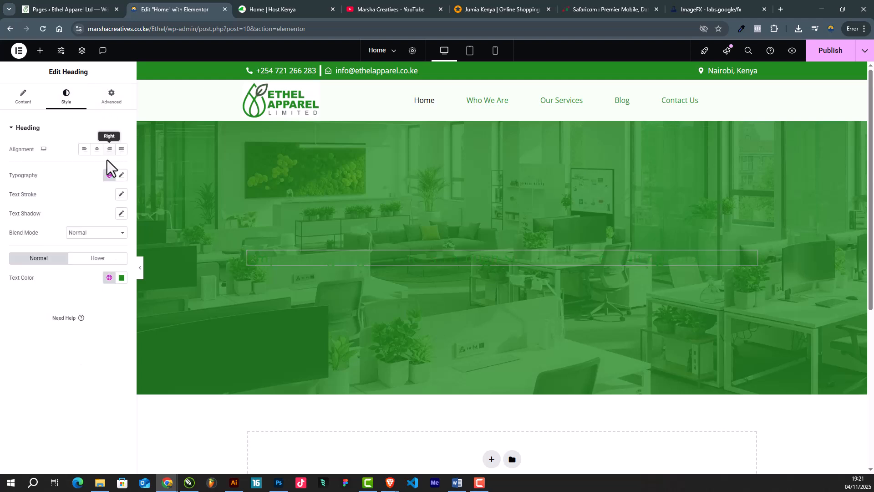
{"action": "left_click", "coordinate": [122, 277]}
{"action": "left_click", "coordinate": [71, 315]}
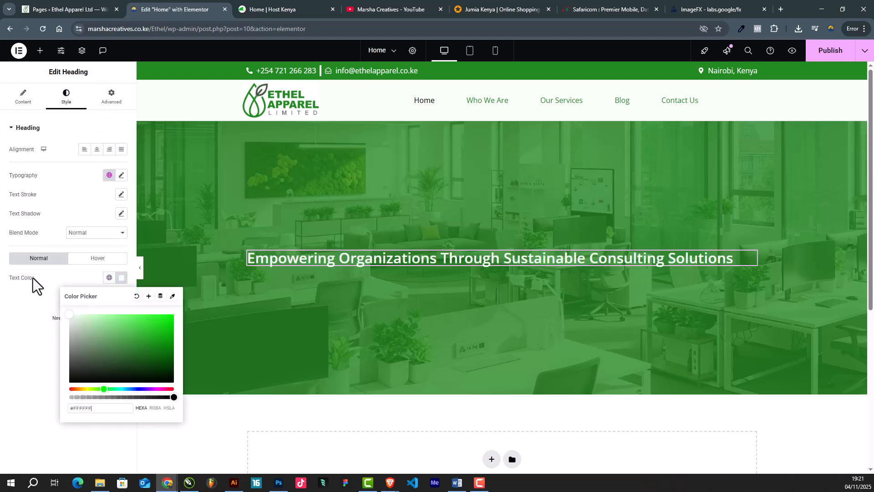
Step: Add an Inner Section below the hero heading and delete one of its two columns
{"action": "left_click", "coordinate": [41, 50]}
{"action": "left_click_drag", "start_coordinate": [36, 177], "coordinate": [494, 268]}
{"action": "right_click", "coordinate": [504, 269]}
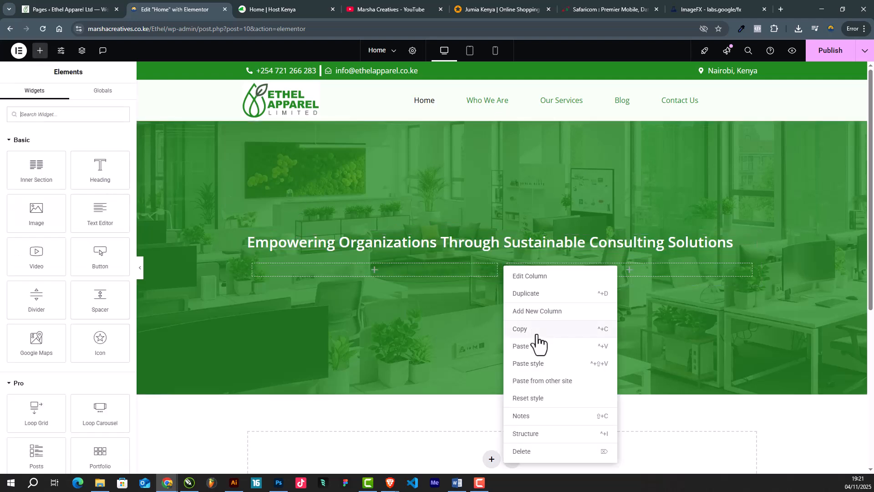
{"action": "left_click", "coordinate": [513, 452]}
Step: Set the boxed inner section's width to 800 and move the hero heading into it
{"action": "left_click", "coordinate": [496, 254]}
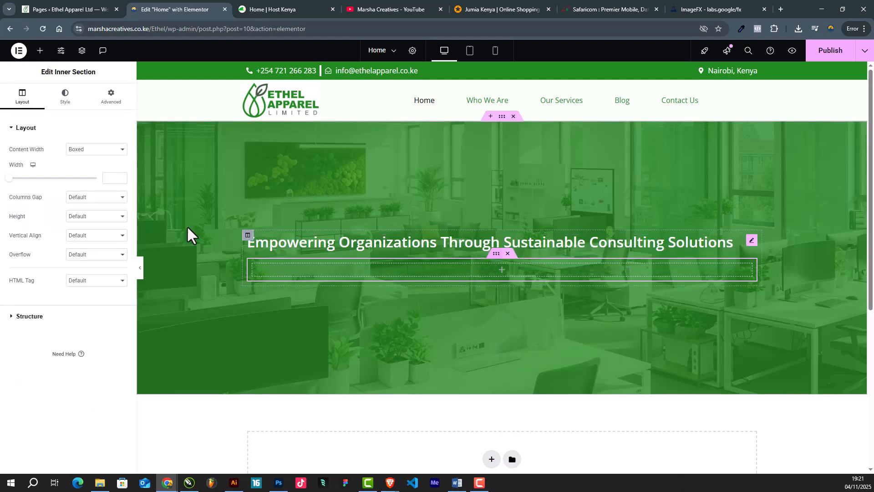
{"action": "left_click", "coordinate": [106, 179]}
{"action": "type", "text": "800"}
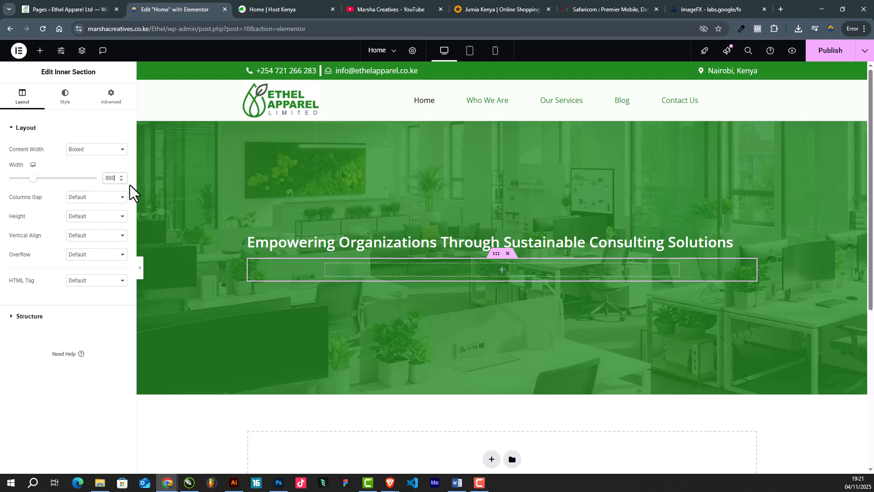
{"action": "left_click", "coordinate": [751, 240]}
{"action": "left_click_drag", "start_coordinate": [751, 240], "coordinate": [465, 257]}
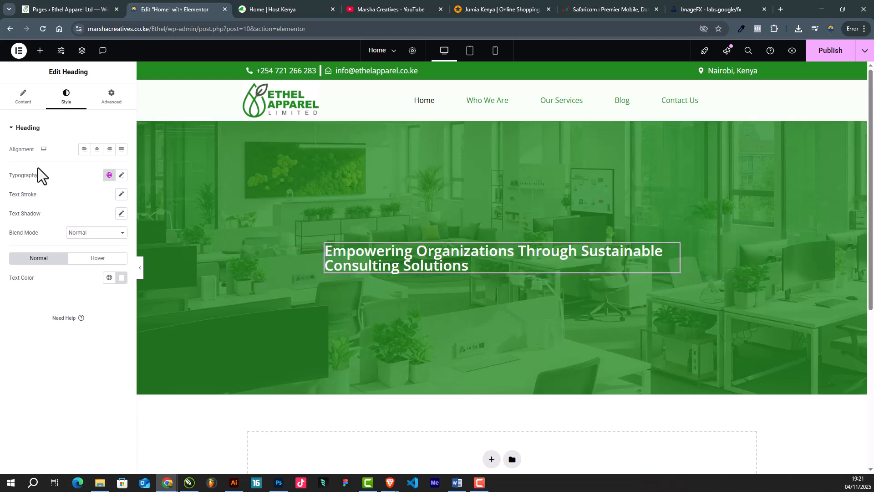
Step: Set the hero heading's font size to 50 px and weight to 700 (Bold), and center its alignment
{"action": "left_click", "coordinate": [121, 175]}
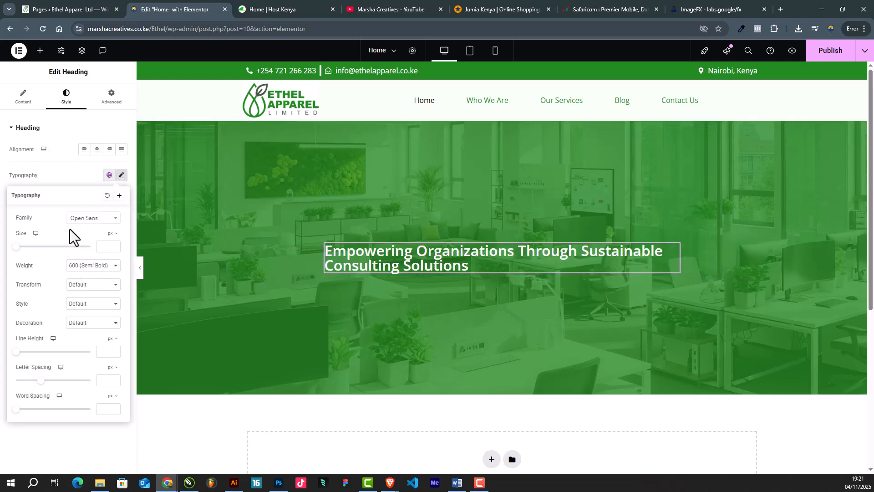
{"action": "mouse_move", "coordinate": [16, 250]}
{"action": "left_mouse_down"}
{"action": "mouse_move", "coordinate": [41, 254]}
{"action": "mouse_move", "coordinate": [36, 259]}
{"action": "left_mouse_up"}
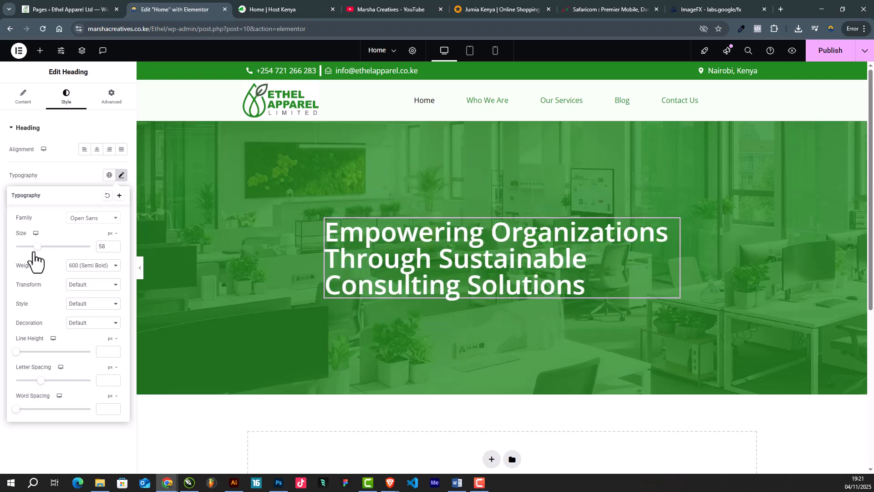
{"action": "left_click", "coordinate": [89, 223]}
{"action": "left_click", "coordinate": [83, 202]}
{"action": "left_click", "coordinate": [84, 269]}
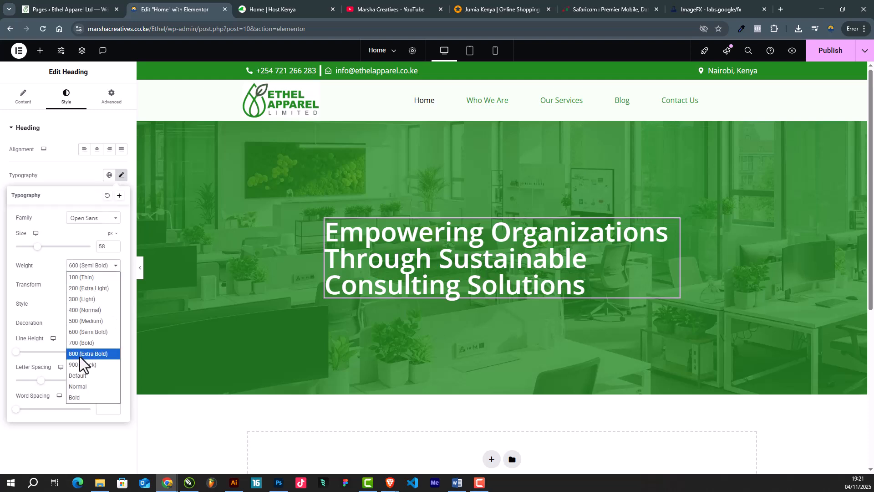
{"action": "left_click", "coordinate": [84, 345]}
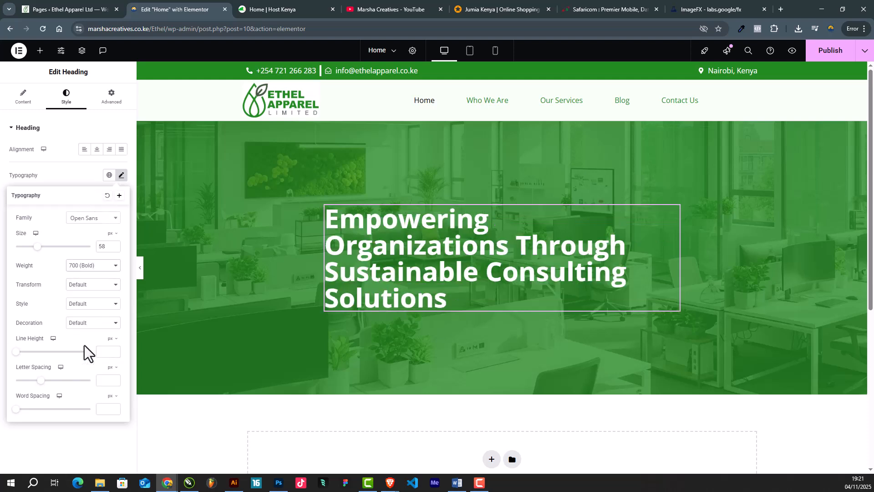
{"action": "left_click", "coordinate": [33, 249]}
{"action": "mouse_move", "coordinate": [34, 251]}
{"action": "left_mouse_down"}
{"action": "mouse_move", "coordinate": [27, 255]}
{"action": "mouse_move", "coordinate": [34, 259]}
{"action": "left_mouse_up"}
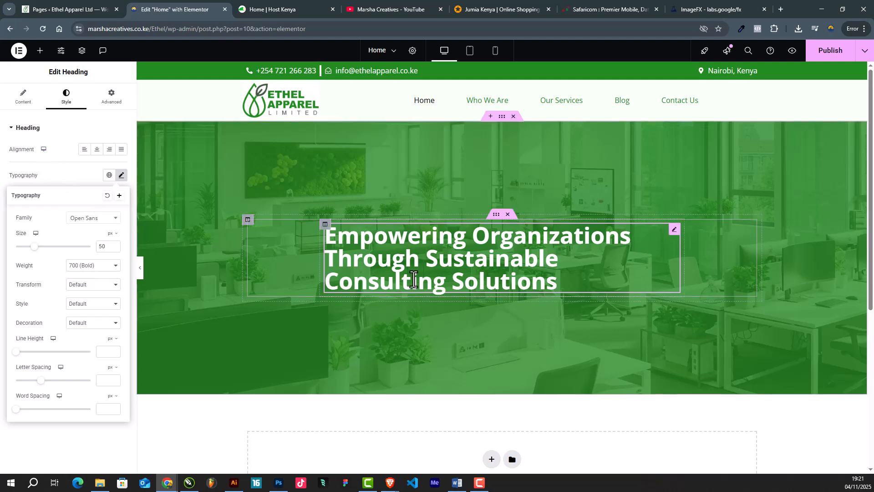
{"action": "left_click", "coordinate": [95, 151]}
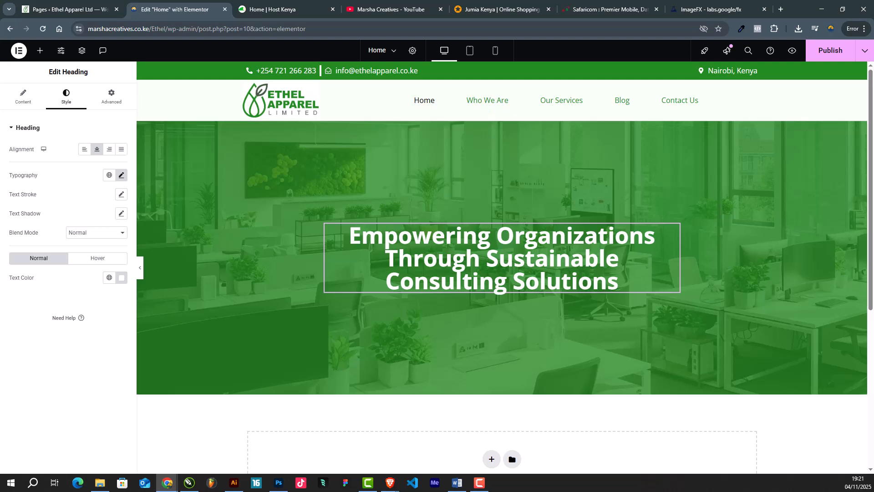
Step: Add a Text Editor widget below the hero heading in the inner section and delete the extra copy outside it
{"action": "key", "text": "alt+Tab"}
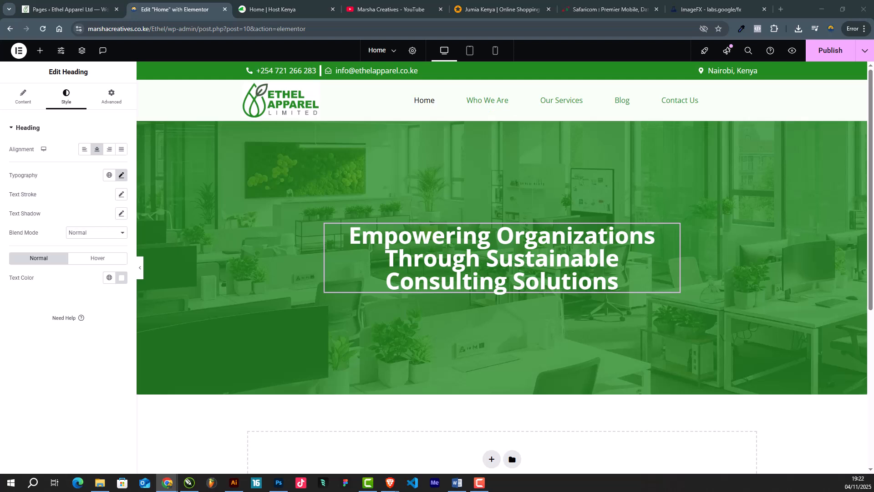
{"action": "left_click", "coordinate": [40, 51]}
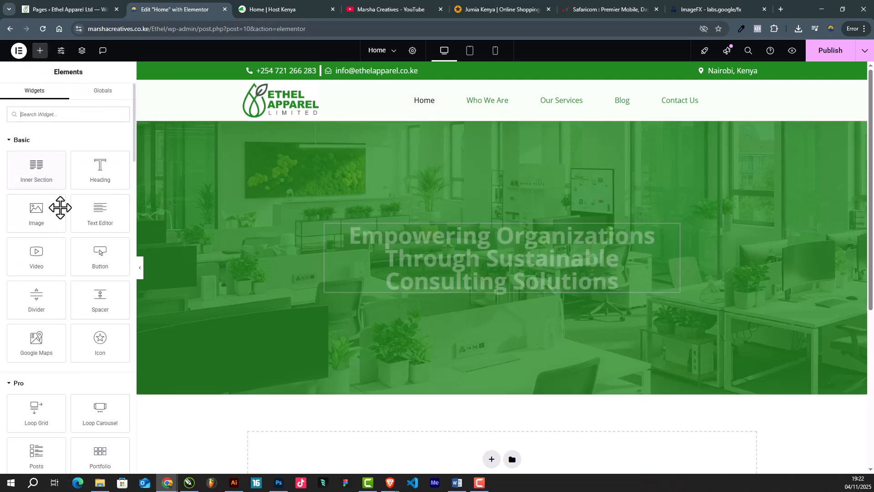
{"action": "left_click_drag", "start_coordinate": [100, 209], "coordinate": [477, 268]}
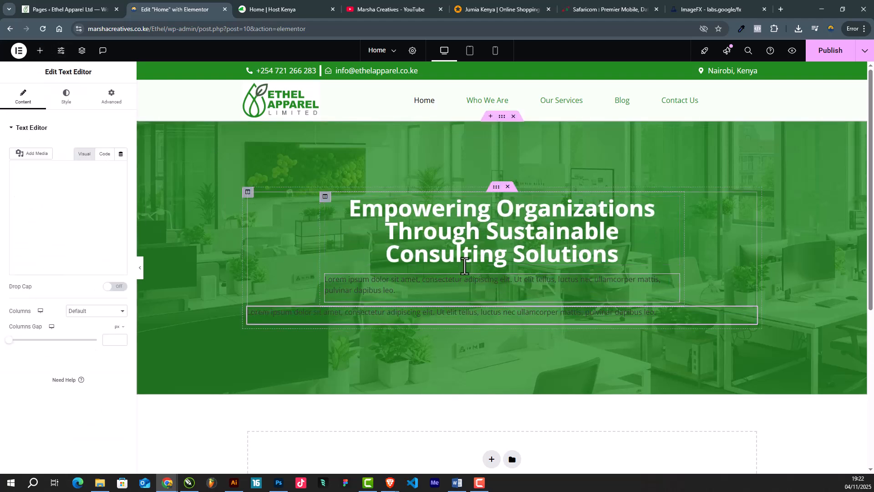
{"action": "right_click", "coordinate": [535, 318]}
{"action": "left_click", "coordinate": [563, 463]}
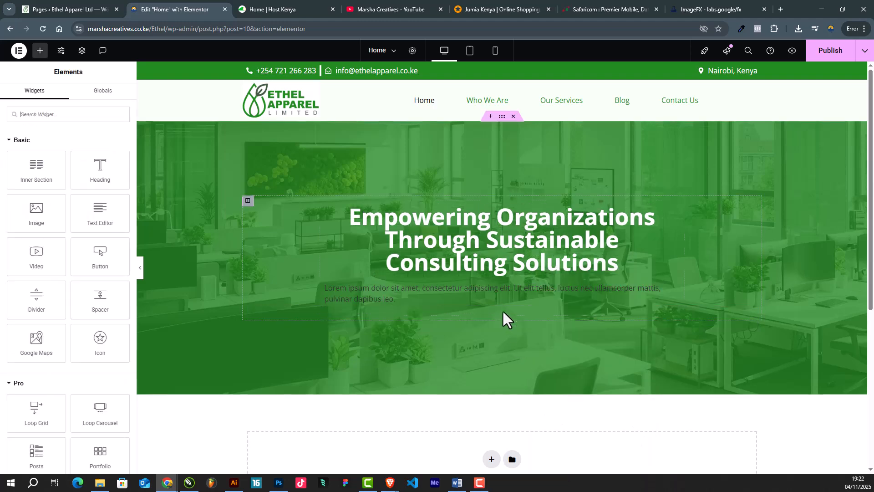
Step: Replace the hero paragraph with "At Ethel Apparel, we specialize in Quality, Environmental, and Safety consultancy that drives compliance, operational excellence, and sustainability across industries."
{"action": "left_click", "coordinate": [495, 298]}
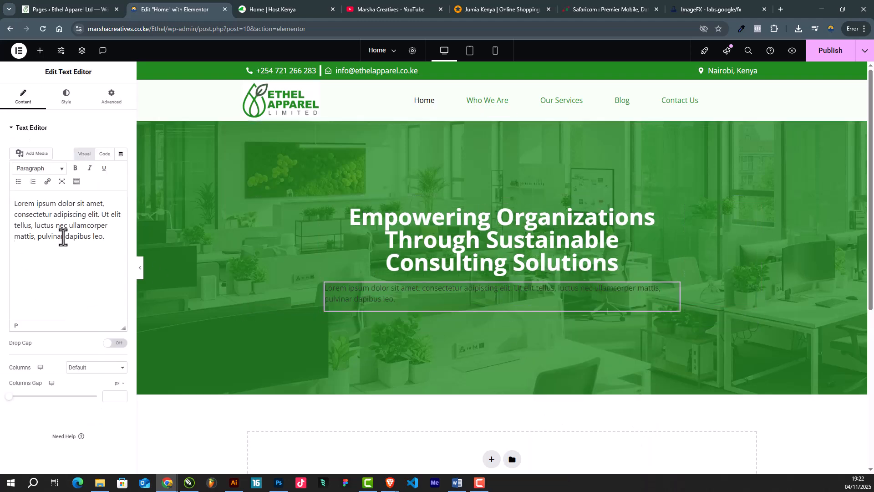
{"action": "key", "text": "ctrl+a"}
{"action": "type", "text": "At Ethel Apparel, we specialize in Quality, Environmental, and Safety consultancy that drives compliance, operational excellence, and sustainability across industries."}
Step: Set the hero paragraph's text color to white, #FFFFFF, and center its alignment
{"action": "left_click", "coordinate": [66, 97]}
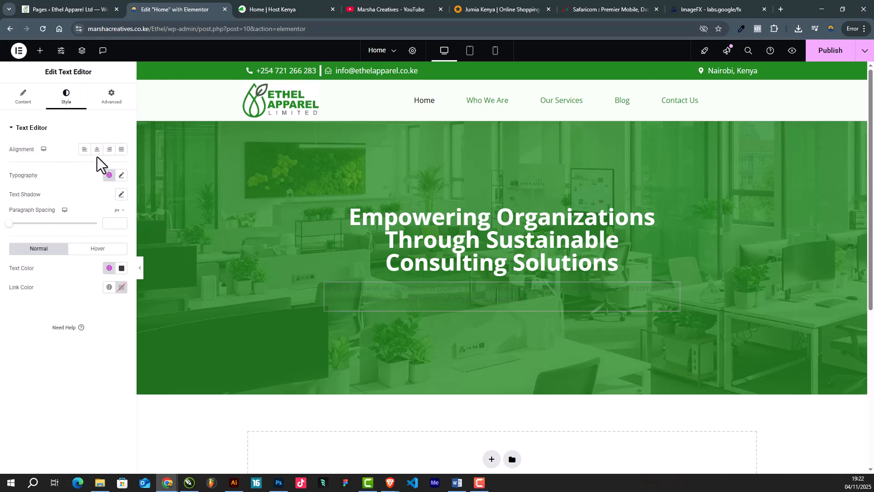
{"action": "left_click", "coordinate": [121, 267]}
{"action": "left_click_drag", "start_coordinate": [74, 307], "coordinate": [48, 290]}
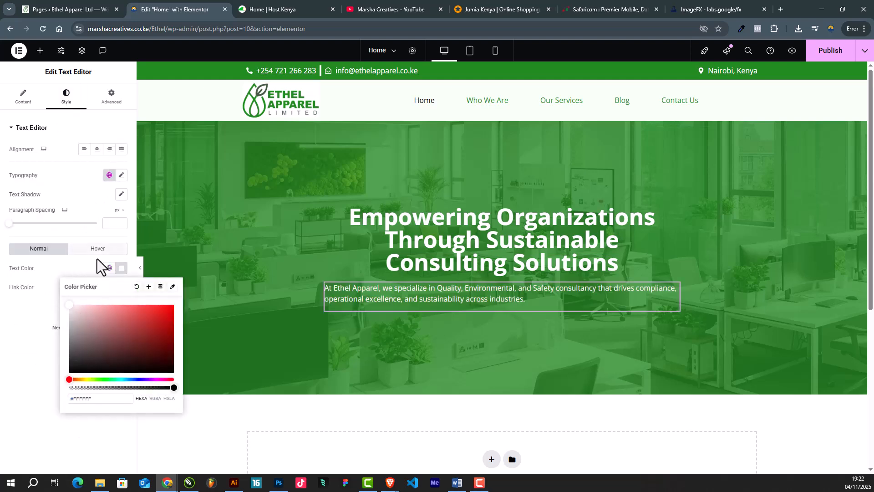
{"action": "left_click", "coordinate": [96, 148]}
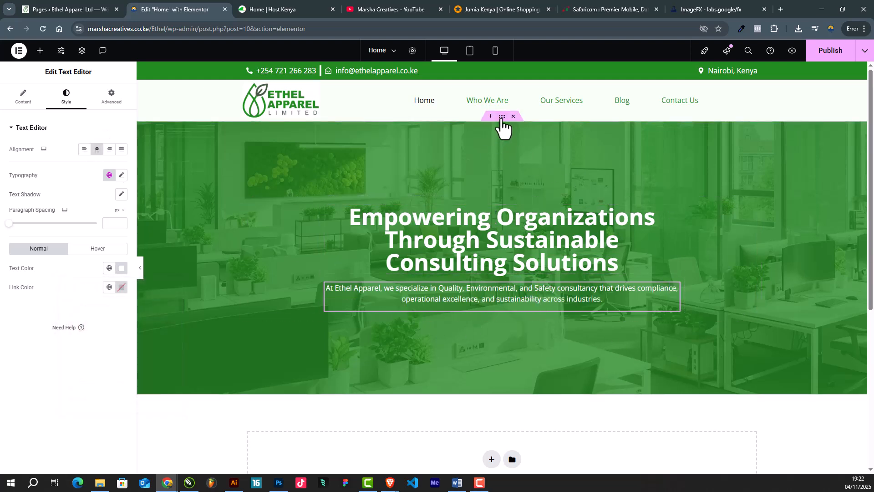
Step: Try a light green, #9EFF9E, and a muted dark global green as the hero section's background overlay color
{"action": "left_click", "coordinate": [468, 166]}
{"action": "scroll", "coordinate": [70, 328], "scroll_direction": "down", "scroll_amount": 3}
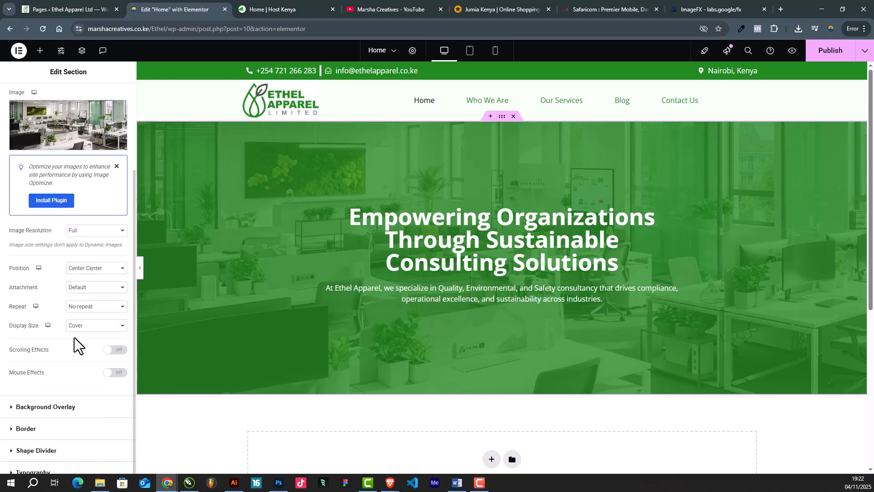
{"action": "left_click", "coordinate": [49, 345]}
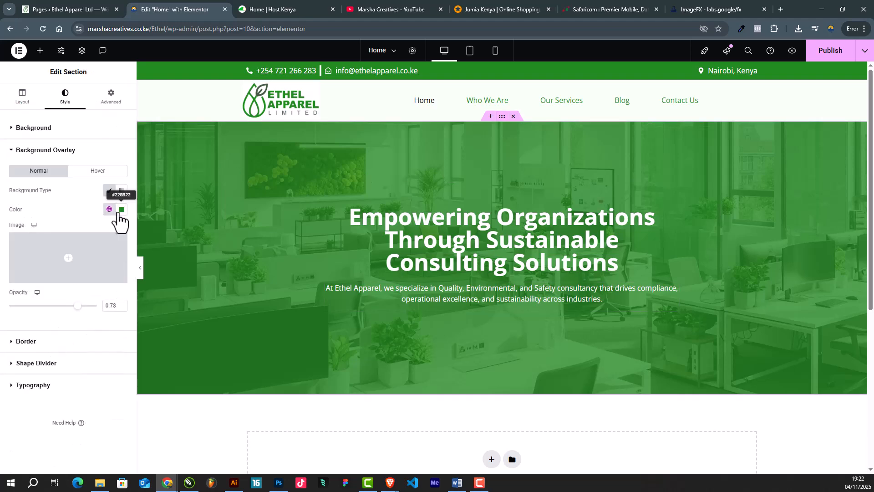
{"action": "left_click", "coordinate": [120, 209]}
{"action": "left_click_drag", "start_coordinate": [160, 306], "coordinate": [196, 339]}
{"action": "left_click_drag", "start_coordinate": [153, 384], "coordinate": [69, 427]}
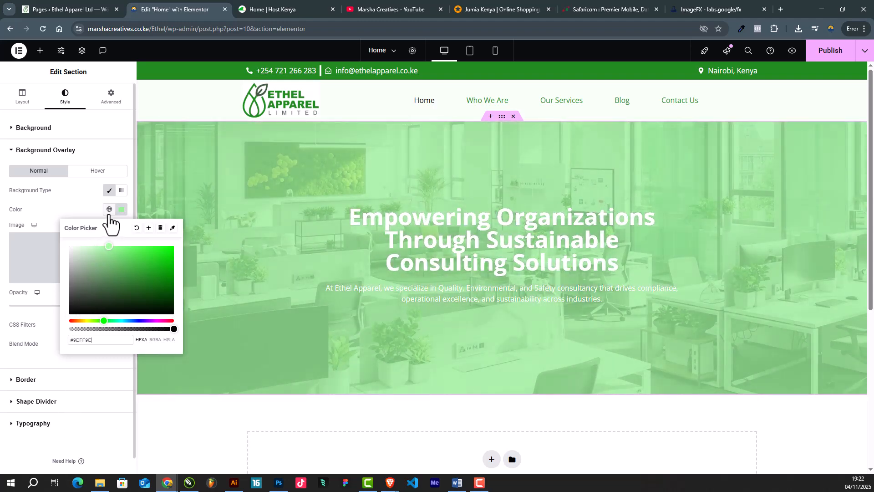
{"action": "left_click", "coordinate": [109, 210]}
{"action": "left_click", "coordinate": [42, 306]}
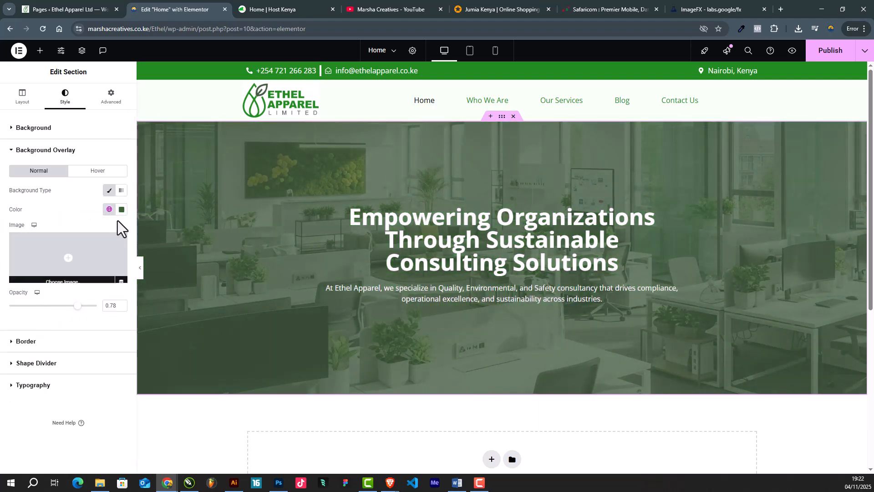
Step: Set the hero section's background overlay to the bright global green and its opacity to 0.86
{"action": "left_click", "coordinate": [121, 210]}
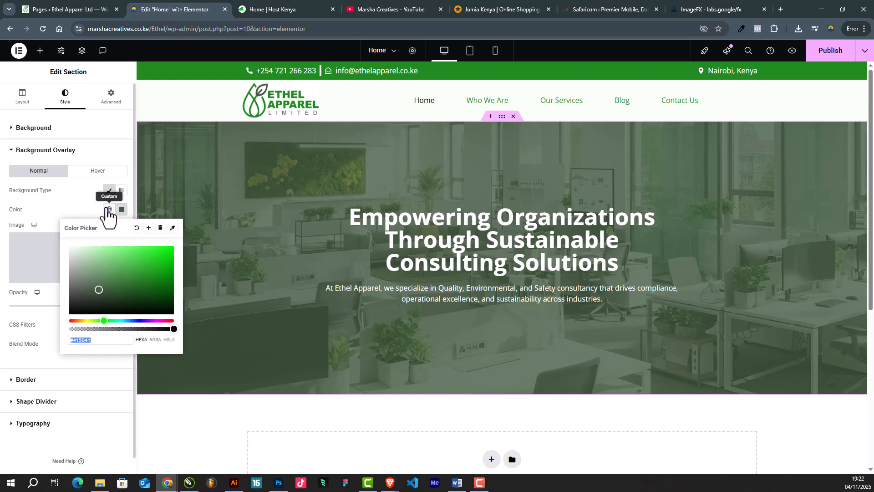
{"action": "left_click", "coordinate": [109, 209]}
{"action": "left_click", "coordinate": [51, 266]}
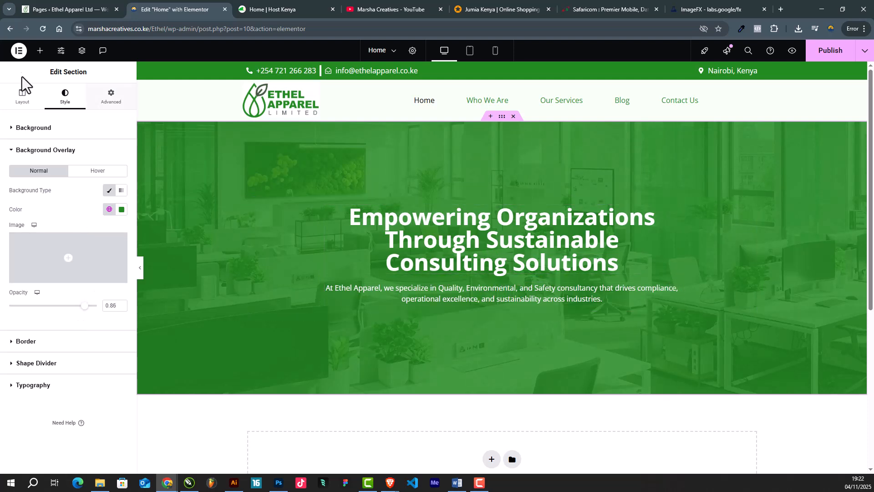
Step: Add a Divider between the hero heading and paragraph and delete the extra divider below the inner section
{"action": "left_click", "coordinate": [36, 53]}
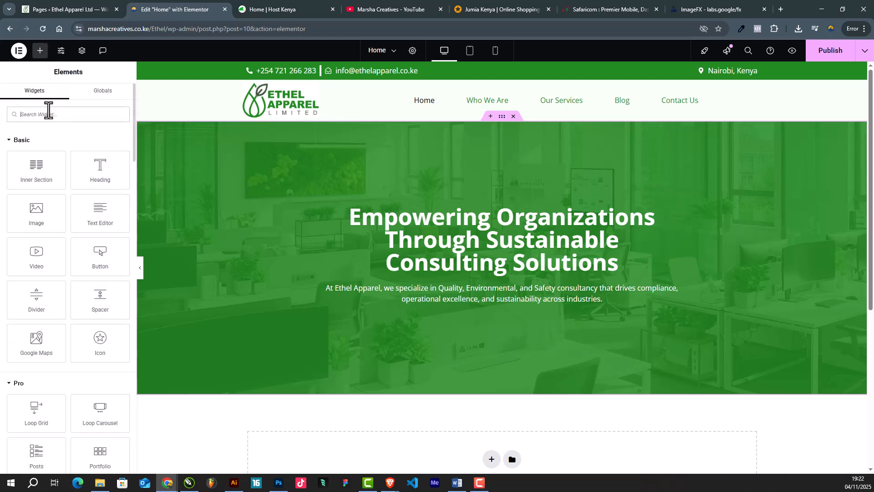
{"action": "type", "text": "divi"}
{"action": "left_click_drag", "start_coordinate": [41, 135], "coordinate": [494, 273]}
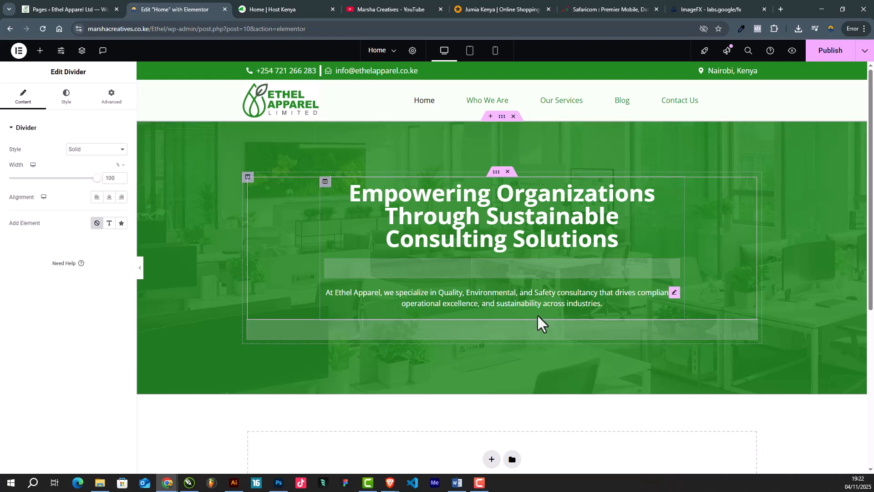
{"action": "right_click", "coordinate": [753, 334]}
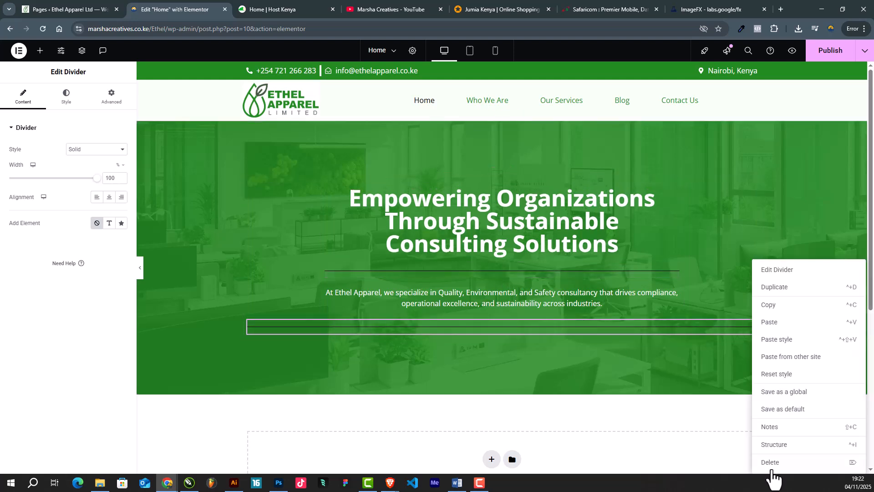
{"action": "left_click", "coordinate": [771, 469]}
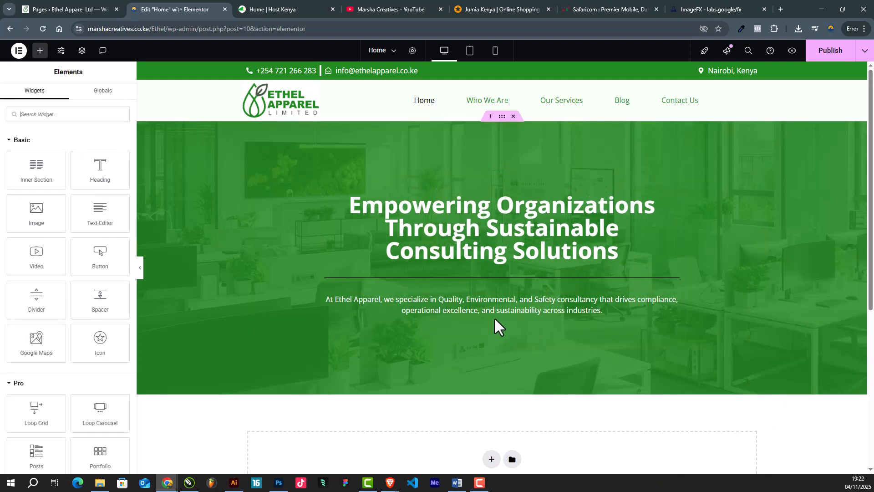
Step: Set the hero divider's width to 19% and center its alignment
{"action": "left_click", "coordinate": [565, 284]}
{"action": "left_click_drag", "start_coordinate": [96, 180], "coordinate": [28, 188]}
{"action": "left_click", "coordinate": [64, 97]}
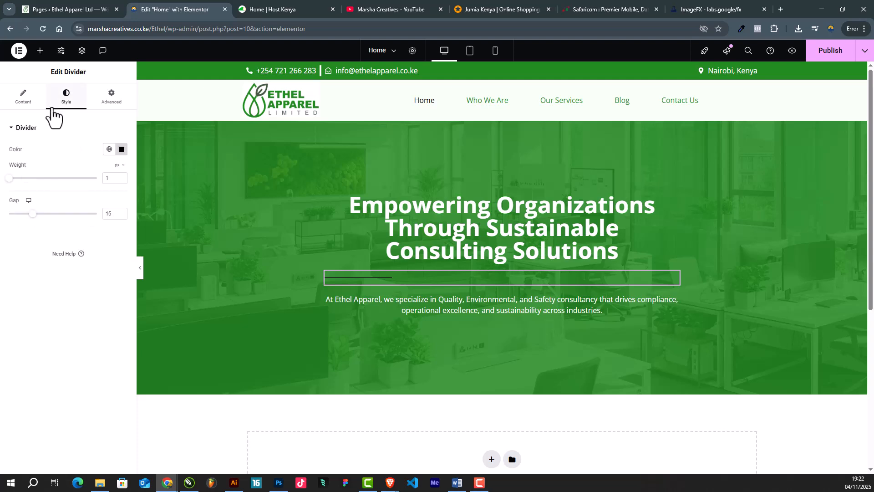
{"action": "left_click", "coordinate": [23, 101]}
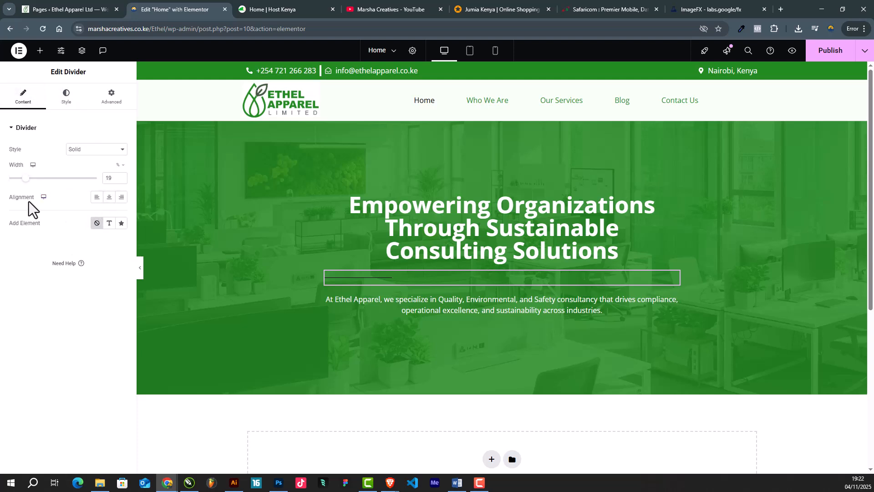
{"action": "left_click", "coordinate": [110, 198]}
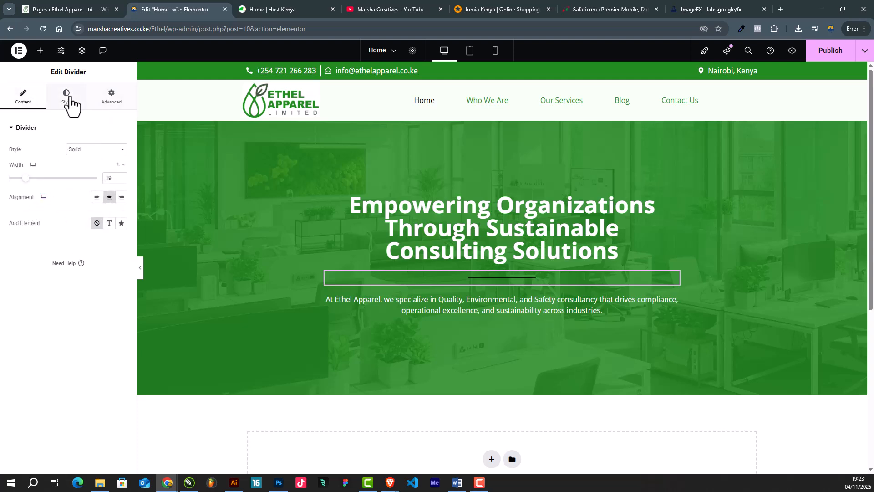
Step: Set the hero divider's color to white and its weight to 3 px
{"action": "left_click", "coordinate": [68, 99]}
{"action": "left_click", "coordinate": [121, 149]}
{"action": "left_click", "coordinate": [69, 186]}
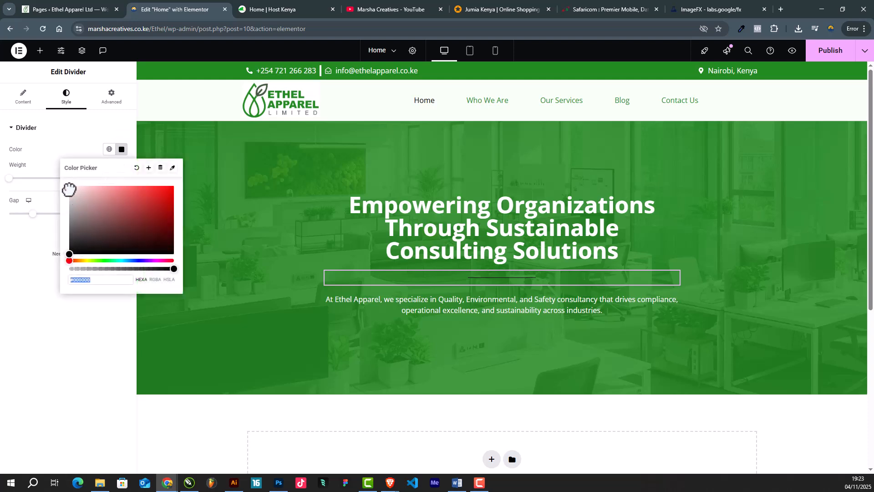
{"action": "left_click", "coordinate": [48, 155]}
{"action": "double_click", "coordinate": [111, 179]}
{"action": "type", "text": "3"}
{"action": "left_click", "coordinate": [74, 162]}
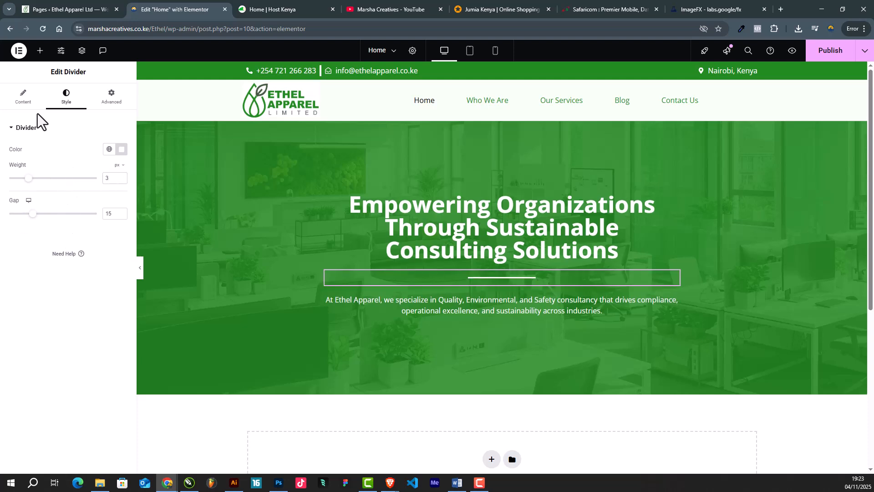
Step: Try the Curly line style on the hero divider and settle on Wavy
{"action": "left_click", "coordinate": [25, 103]}
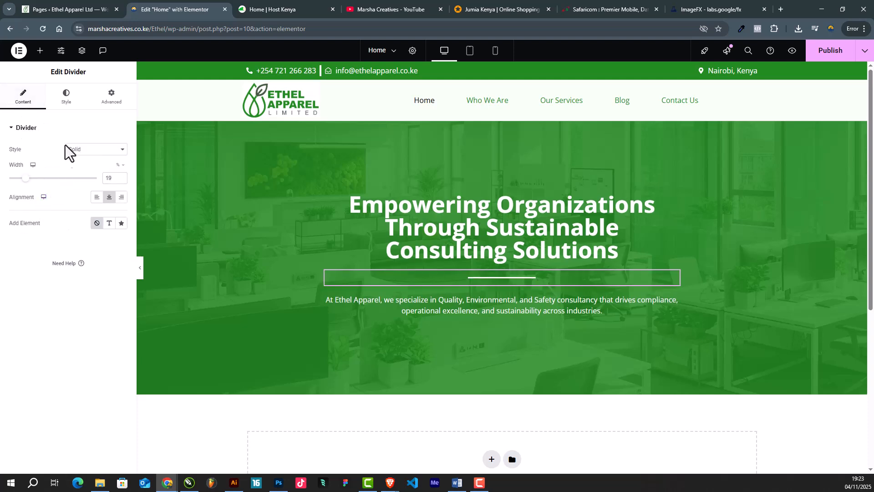
{"action": "left_click", "coordinate": [85, 150]}
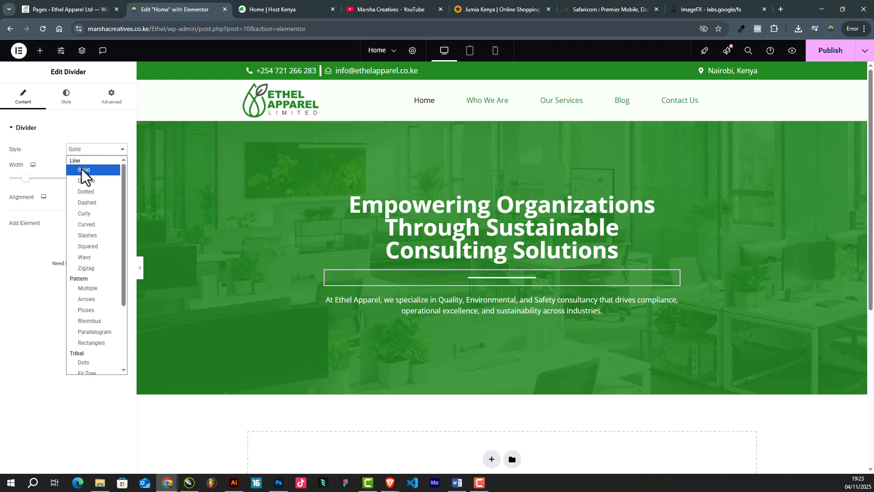
{"action": "left_click", "coordinate": [85, 215]}
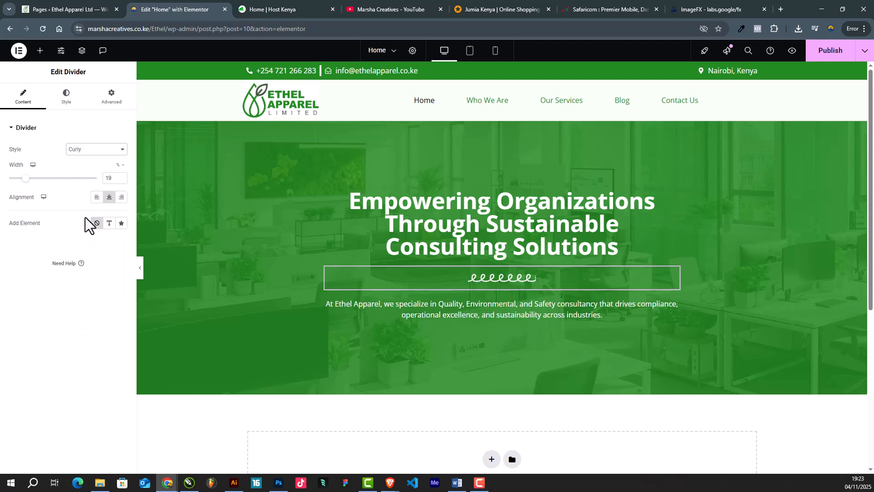
{"action": "left_click", "coordinate": [106, 150]}
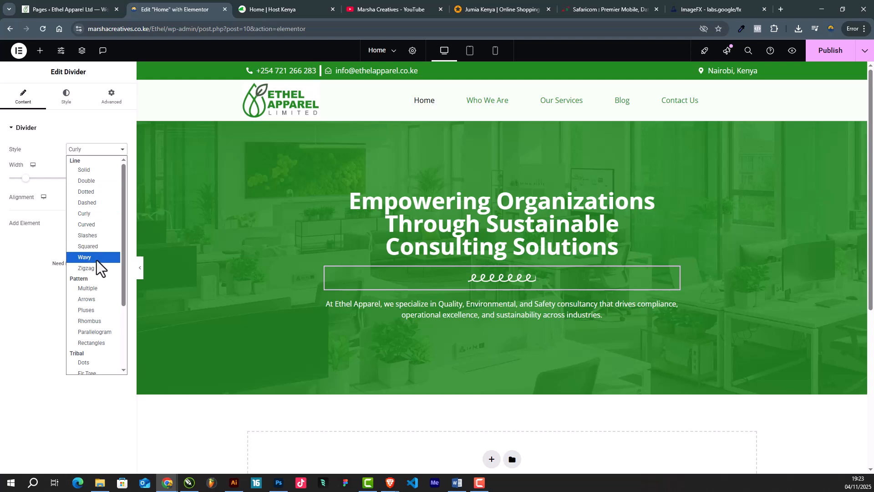
{"action": "left_click", "coordinate": [101, 255]}
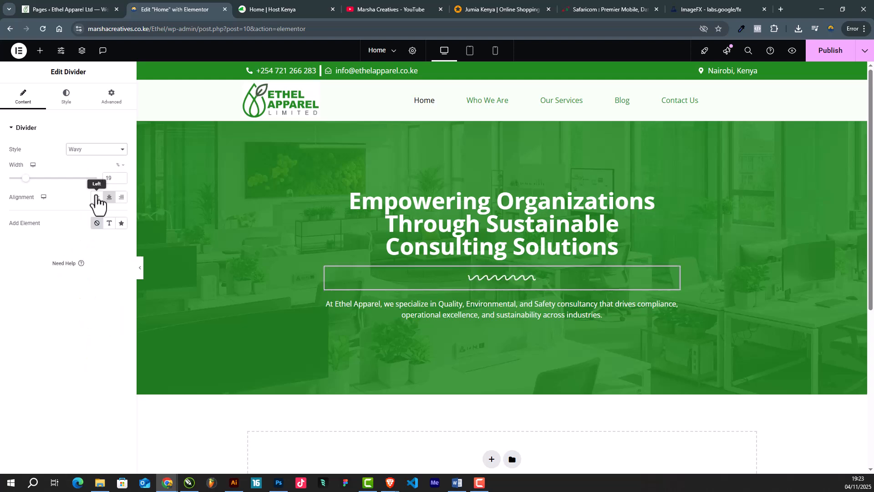
Step: Reduce the gap around the hero divider to 2
{"action": "left_click", "coordinate": [110, 98]}
{"action": "left_click", "coordinate": [64, 97]}
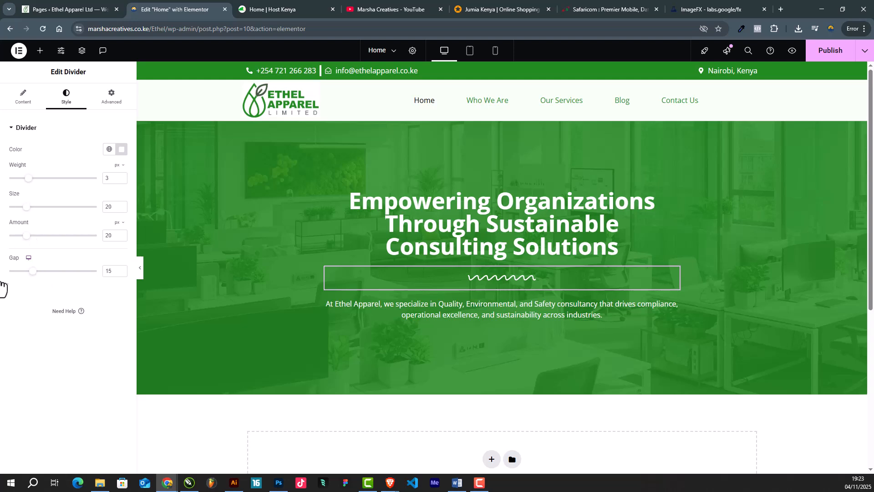
{"action": "left_click_drag", "start_coordinate": [32, 272], "coordinate": [1, 281]}
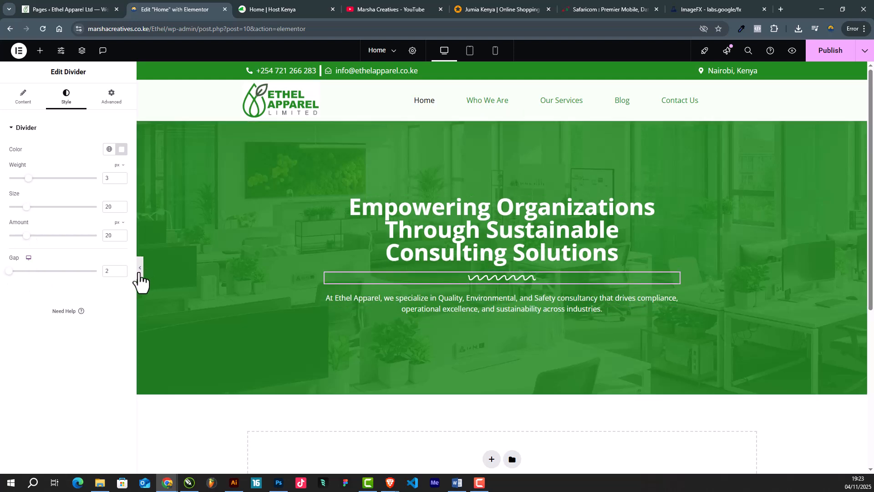
Step: Preview the page at full width without the editing panel and look over the hero section's layout
{"action": "left_click", "coordinate": [139, 269]}
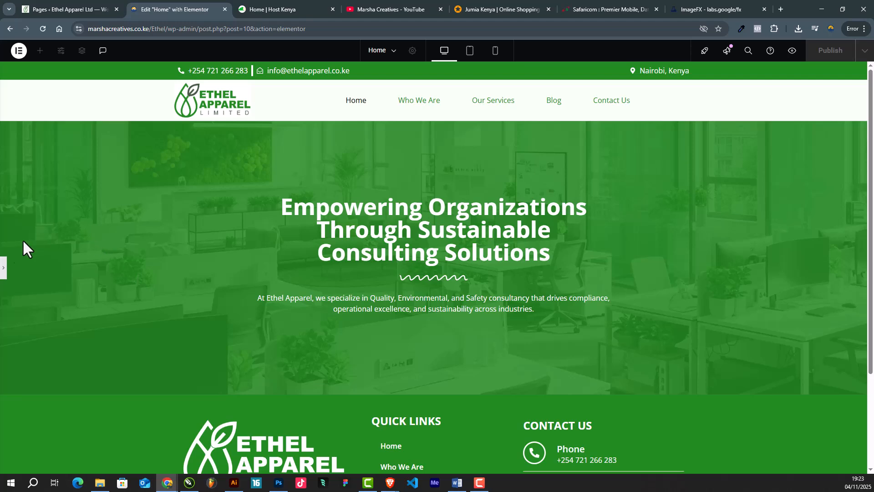
{"action": "left_click", "coordinate": [4, 267]}
{"action": "scroll", "coordinate": [449, 229], "scroll_direction": "down", "scroll_amount": 5}
{"action": "scroll", "coordinate": [498, 226], "scroll_direction": "up", "scroll_amount": 3}
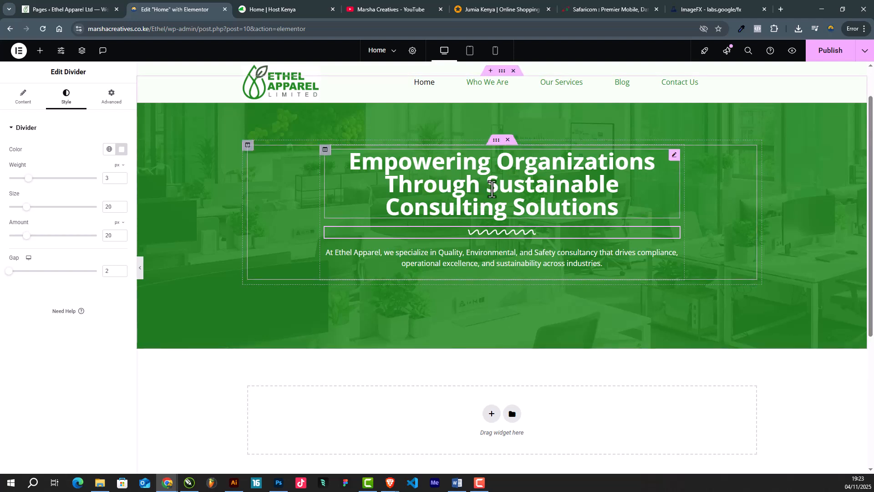
{"action": "scroll", "coordinate": [497, 187], "scroll_direction": "up", "scroll_amount": 1}
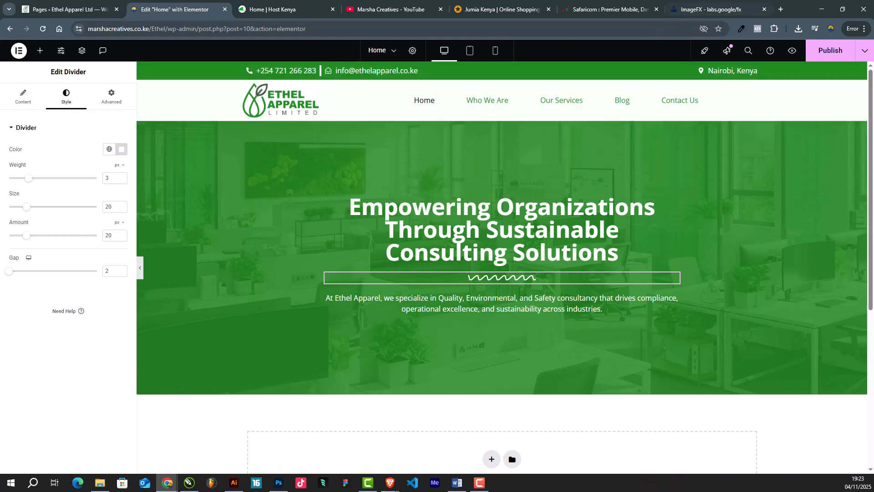
{"action": "scroll", "coordinate": [661, 228], "scroll_direction": "down", "scroll_amount": 1}
{"action": "scroll", "coordinate": [638, 236], "scroll_direction": "up", "scroll_amount": 1}
Step: Add a new single-column section below the green hero section
{"action": "scroll", "coordinate": [616, 242], "scroll_direction": "down", "scroll_amount": 2}
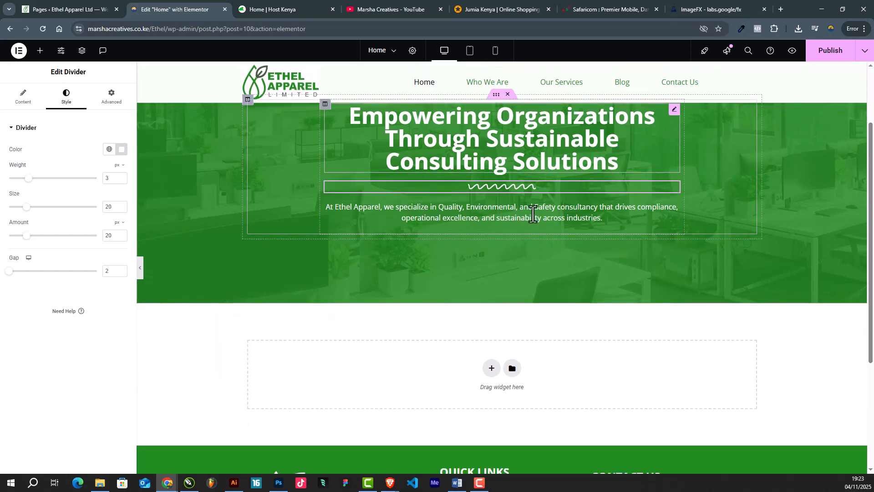
{"action": "scroll", "coordinate": [485, 264], "scroll_direction": "down", "scroll_amount": 4}
{"action": "left_click", "coordinate": [492, 193]}
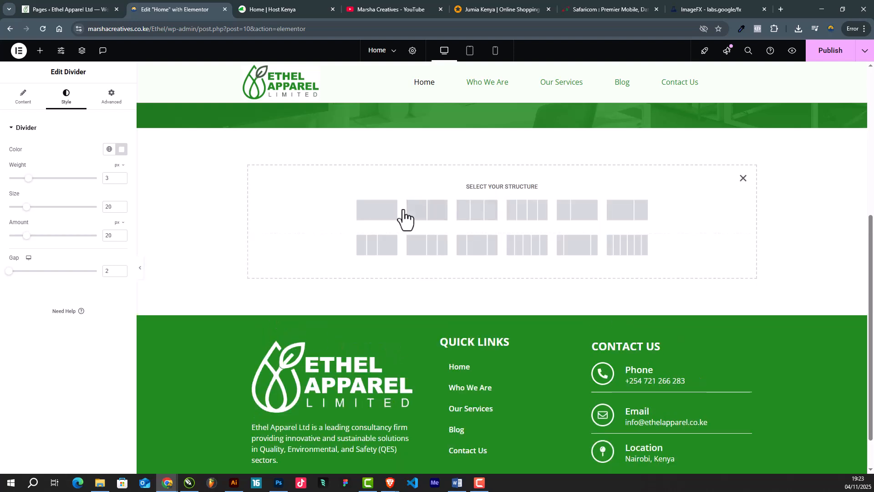
{"action": "left_click", "coordinate": [378, 214]}
Step: Unlink the new section's padding, set top and bottom to 50 px, and insert a two-column inner section in it
{"action": "scroll", "coordinate": [319, 216], "scroll_direction": "up", "scroll_amount": 3}
{"action": "left_click", "coordinate": [111, 96]}
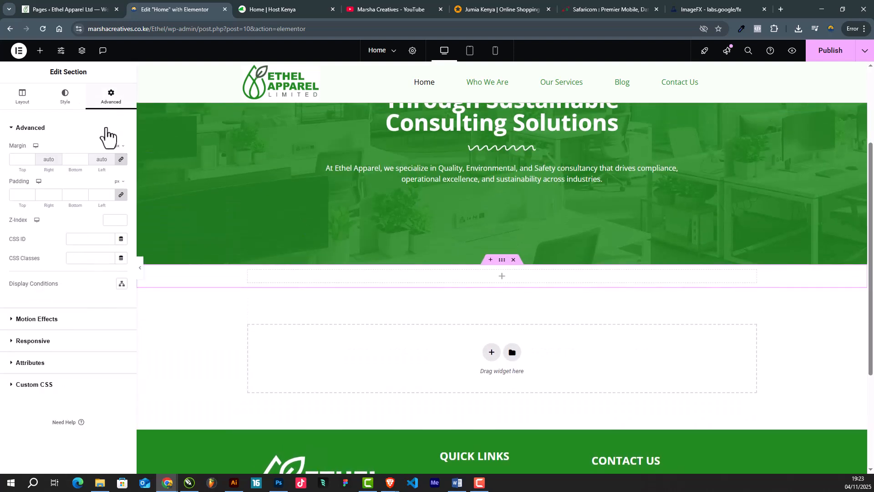
{"action": "left_click", "coordinate": [122, 195]}
{"action": "type", "text": "50"}
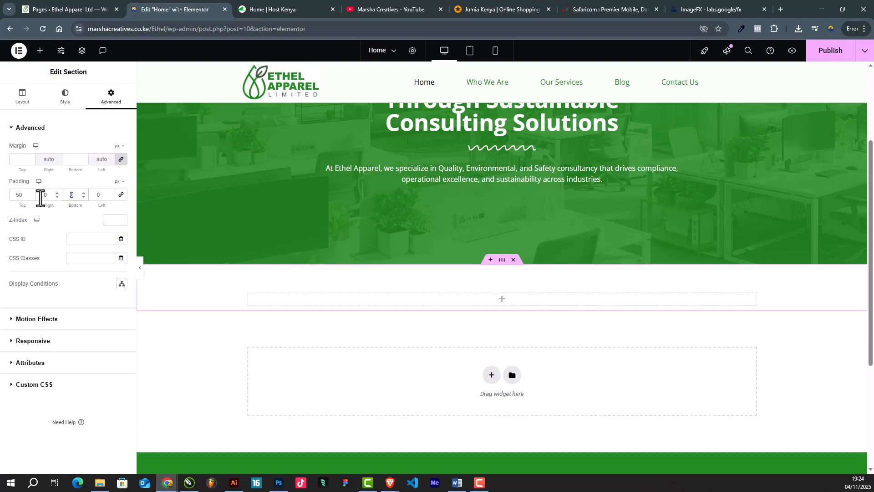
{"action": "type", "text": "50"}
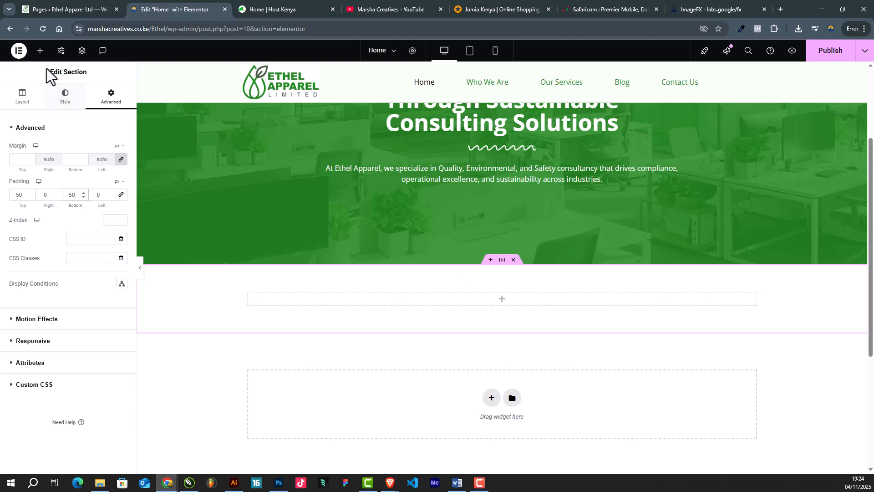
{"action": "left_click", "coordinate": [40, 50]}
{"action": "left_click_drag", "start_coordinate": [46, 180], "coordinate": [461, 296]}
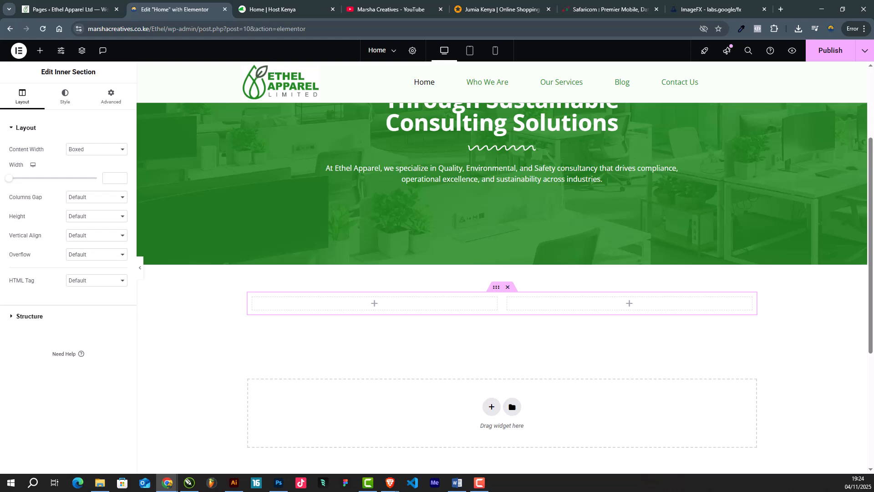
Step: Switch to File Explorer and open the PROFILE folder inside CLIENT ARTWORK > ETHEL APPAREL
{"action": "left_click", "coordinate": [99, 482]}
{"action": "left_click", "coordinate": [259, 161]}
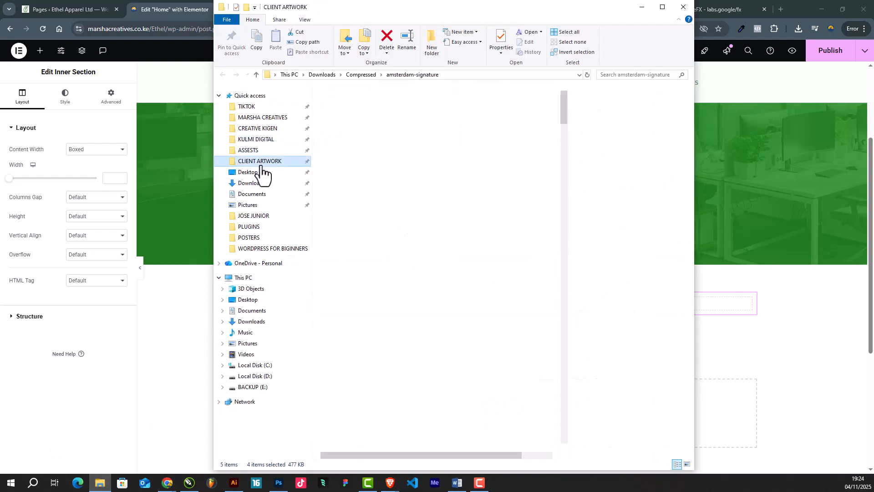
{"action": "left_click", "coordinate": [368, 160]}
{"action": "type", "text": "e"}
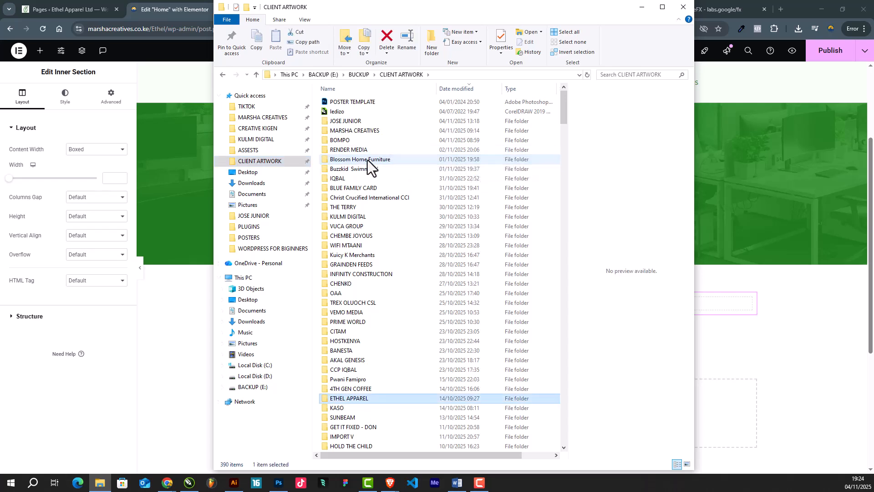
{"action": "double_click", "coordinate": [397, 398]}
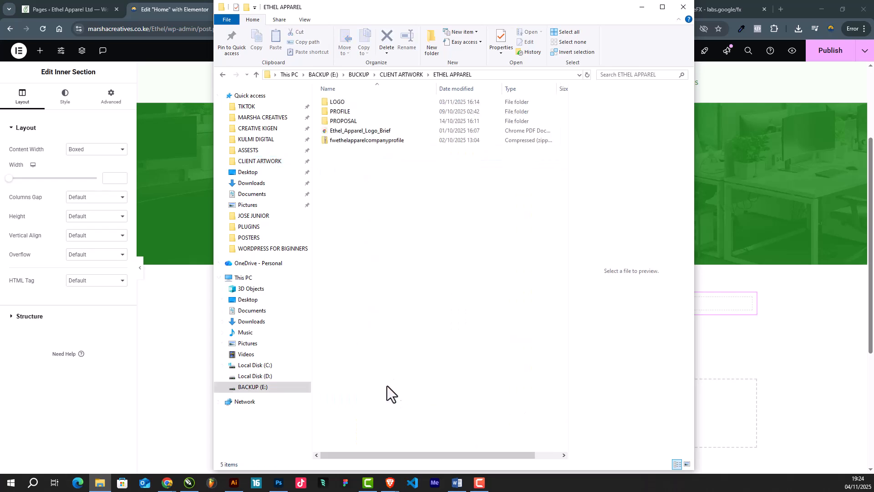
{"action": "double_click", "coordinate": [349, 112]}
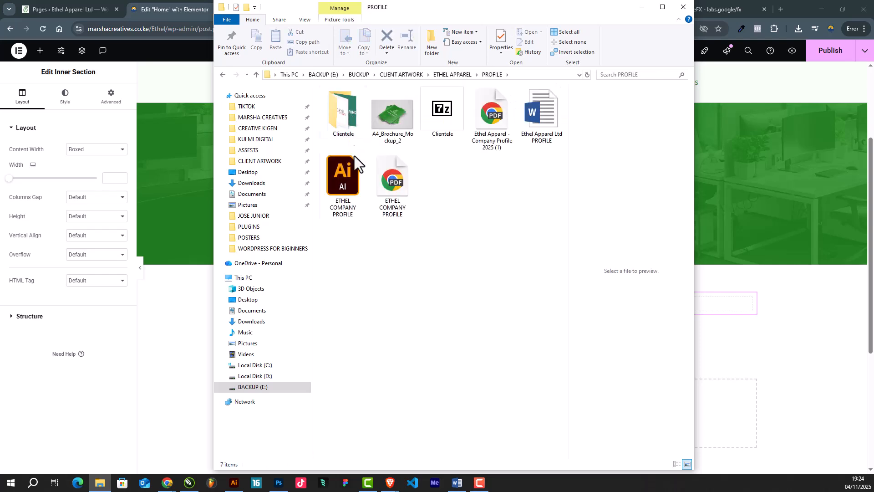
{"action": "double_click", "coordinate": [403, 192]}
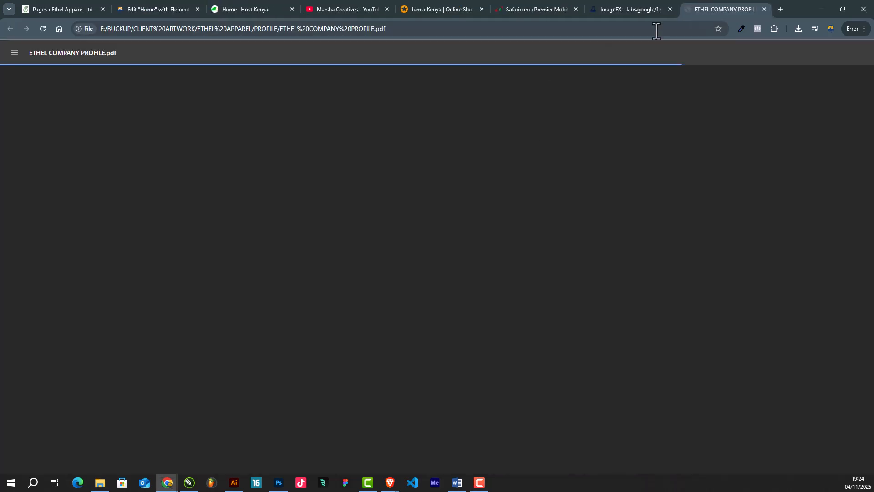
{"action": "key", "text": "ctrl+w"}
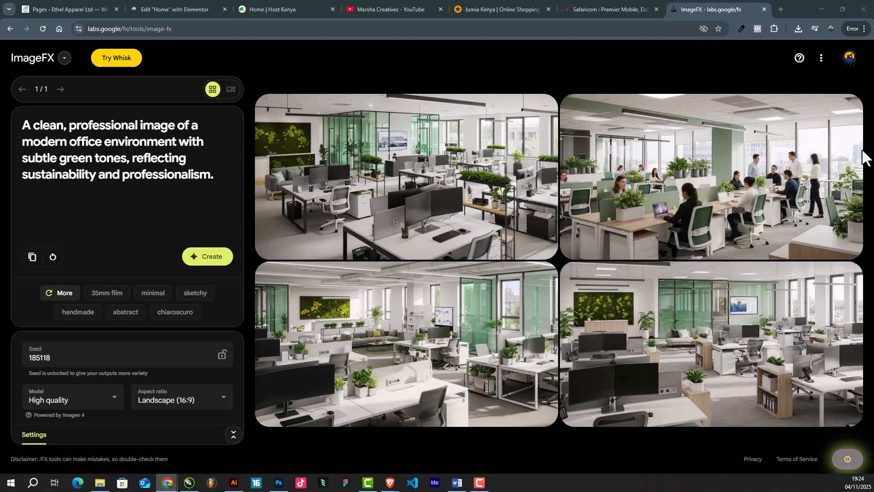
{"action": "left_click", "coordinate": [270, 5]}
{"action": "left_click", "coordinate": [79, 2]}
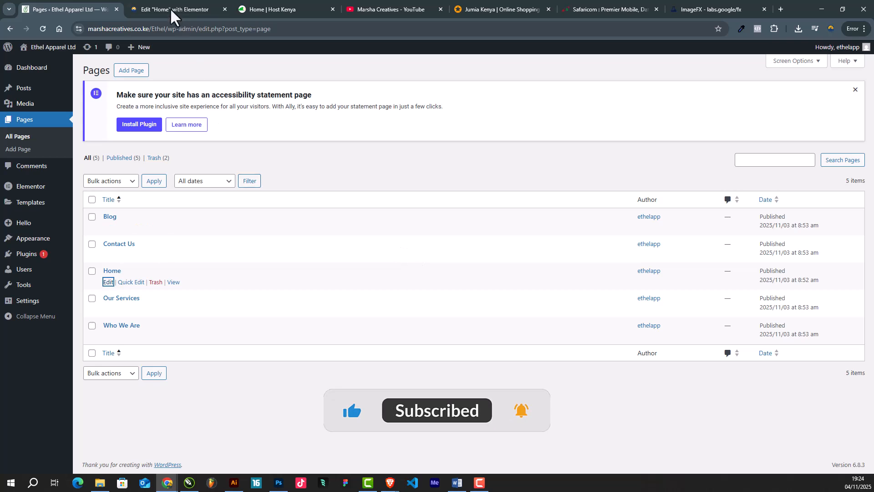
{"action": "left_click", "coordinate": [184, 10]}
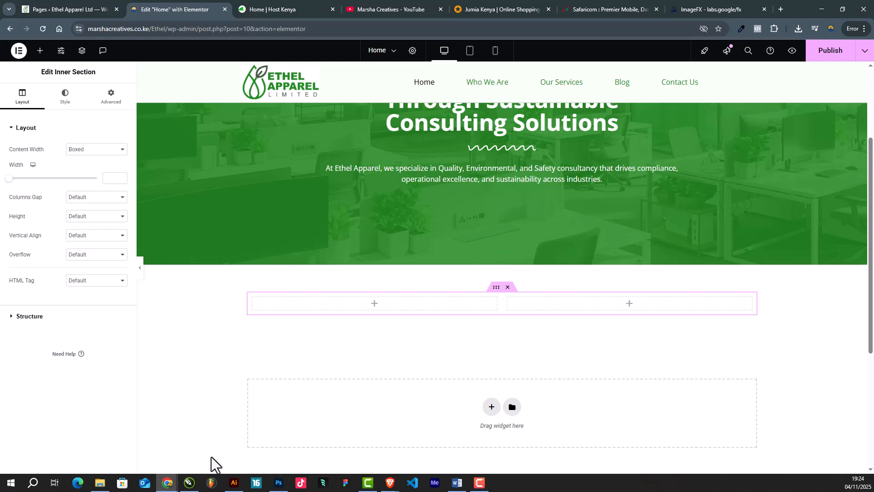
Step: Switch to File Explorer, look through the client logos in the Clientele folder, and return to the PROFILE folder
{"action": "left_click", "coordinate": [101, 484]}
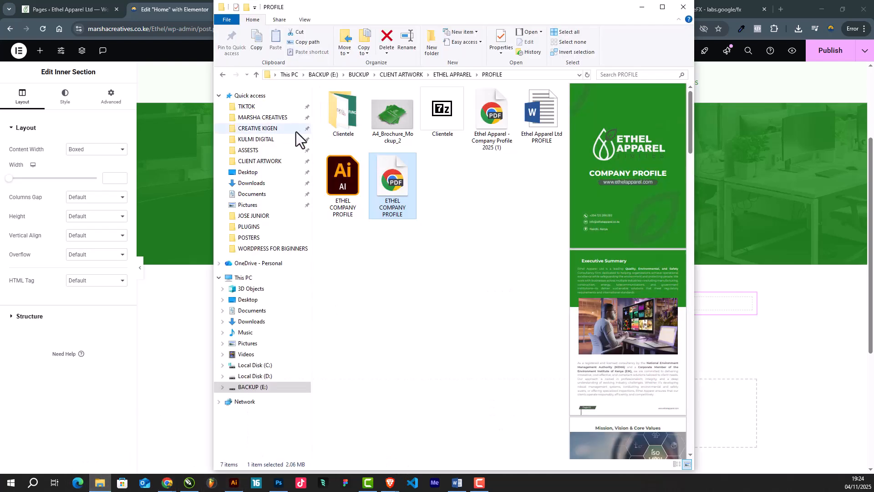
{"action": "left_click", "coordinate": [341, 112]}
{"action": "double_click", "coordinate": [336, 111]}
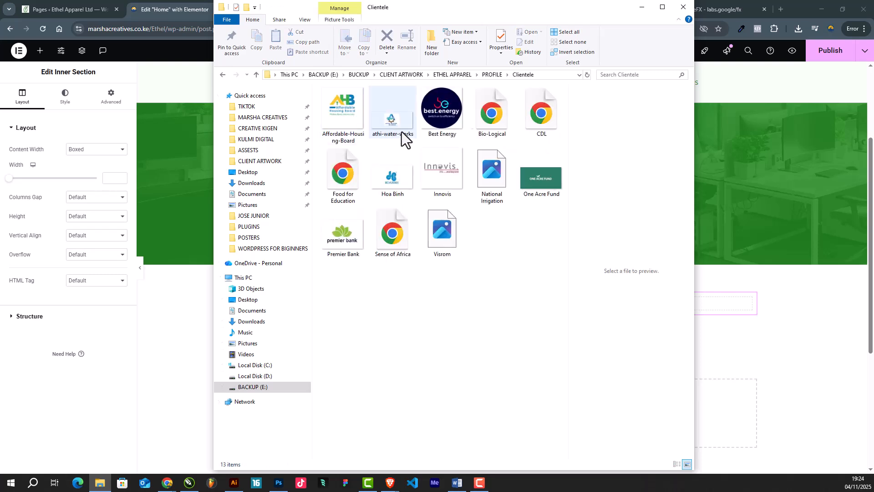
{"action": "left_click", "coordinate": [228, 74]}
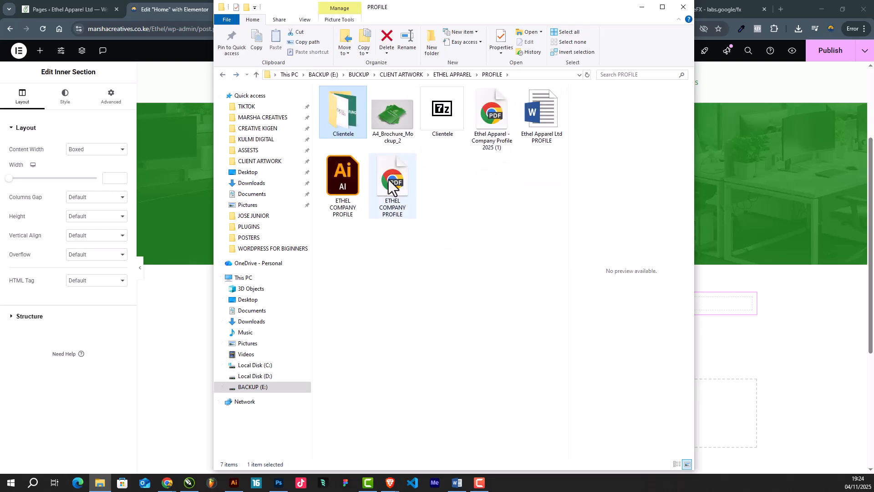
Step: Open the ETHEL COMPANY PROFILE artwork file in Illustrator
{"action": "left_click", "coordinate": [348, 184]}
{"action": "right_click", "coordinate": [347, 184]}
{"action": "left_click", "coordinate": [380, 189]}
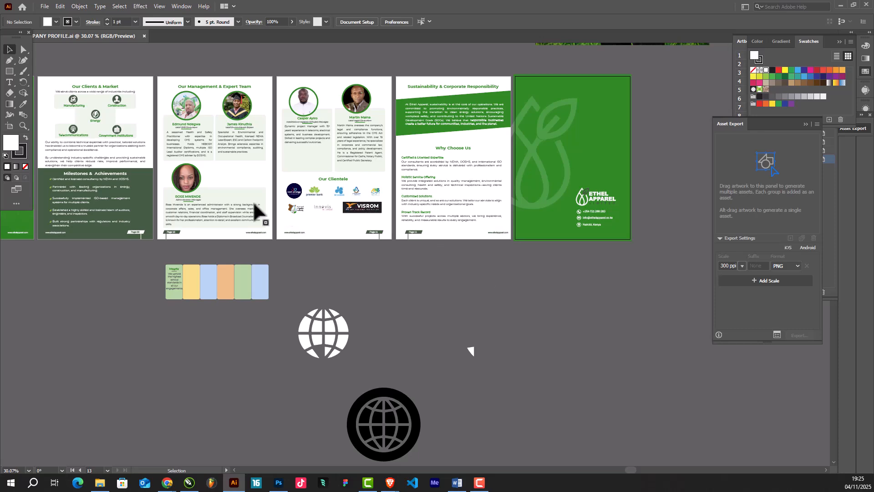
Step: Select the photo on the Executive Summary page and export it as a 300 ppi PNG asset
{"action": "left_click_drag", "start_coordinate": [114, 210], "coordinate": [528, 213]}
{"action": "left_click_drag", "start_coordinate": [213, 226], "coordinate": [421, 243]}
{"action": "left_click", "coordinate": [344, 169]}
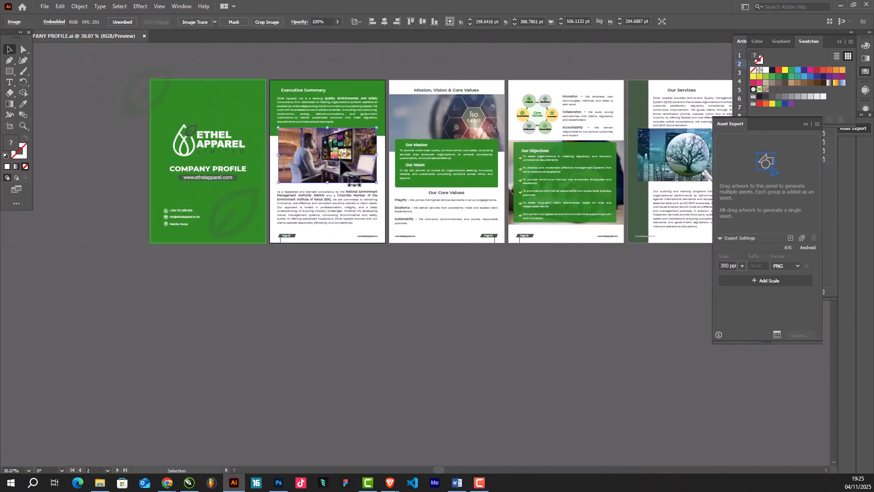
{"action": "right_click", "coordinate": [329, 154]}
{"action": "left_click", "coordinate": [312, 331]}
{"action": "left_click", "coordinate": [326, 170]}
{"action": "left_click", "coordinate": [44, 6]}
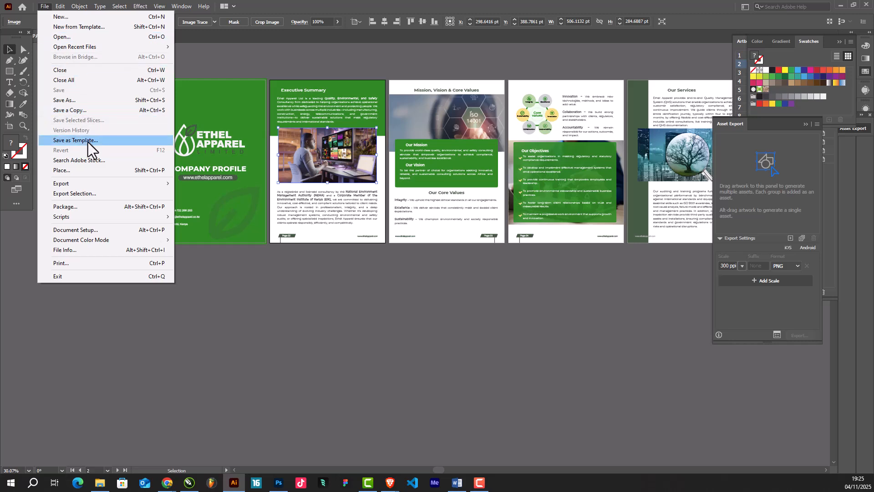
{"action": "left_click", "coordinate": [72, 193]}
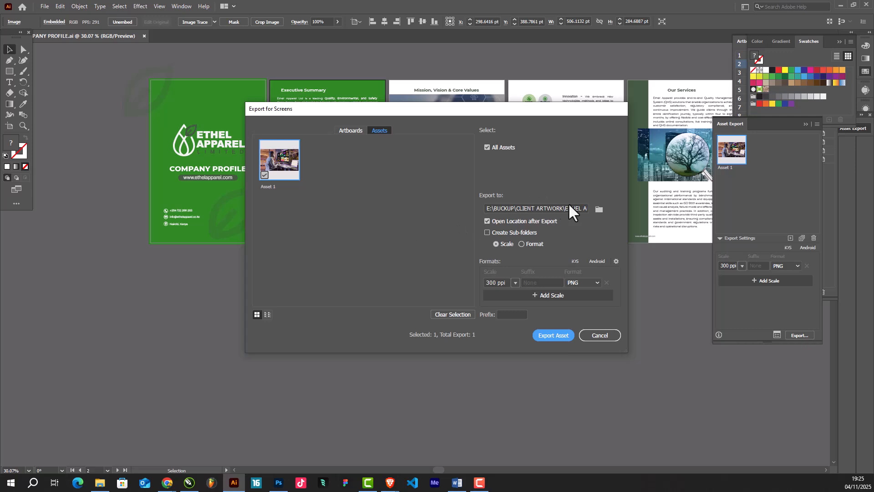
{"action": "left_click", "coordinate": [555, 335]}
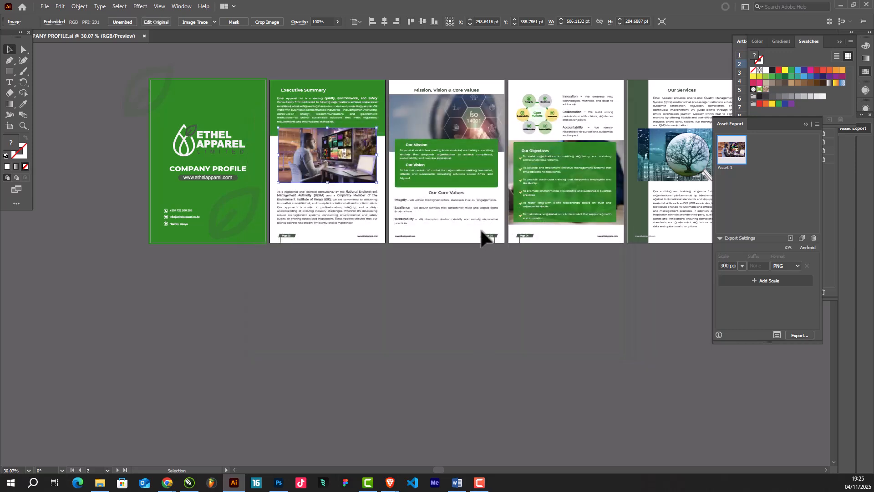
Step: Select the exported Asset 1 image, move the File Explorer window aside and minimise Illustrator to return to Chrome
{"action": "left_click", "coordinate": [444, 128]}
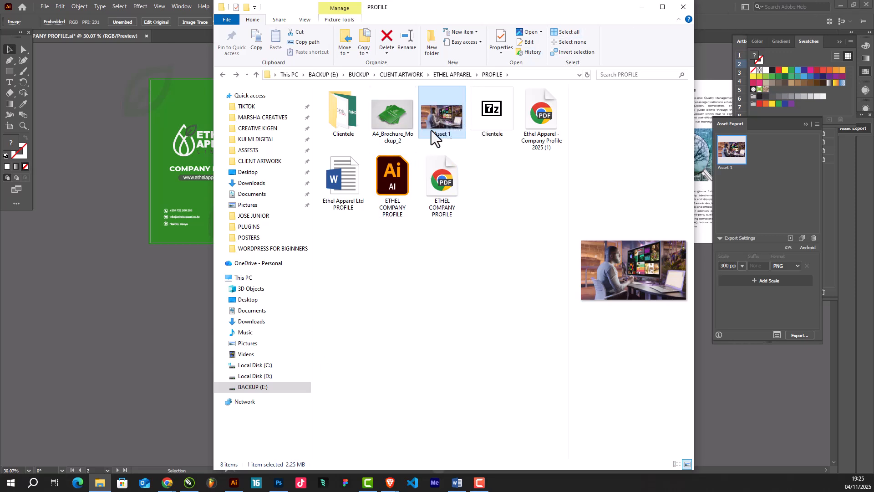
{"action": "left_click_drag", "start_coordinate": [559, 15], "coordinate": [873, 113]}
{"action": "left_click", "coordinate": [840, 5]}
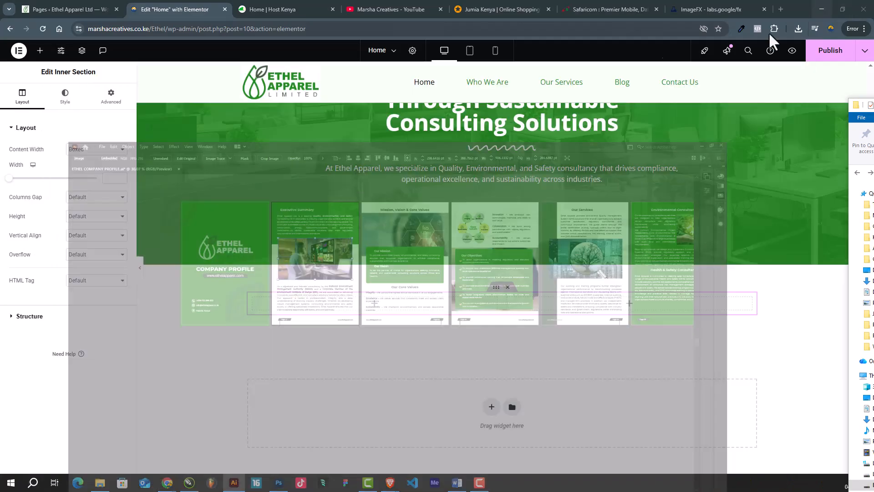
Step: Open the TinyPNG website in a new browser tab beside the Home page editor
{"action": "right_click", "coordinate": [169, 8]}
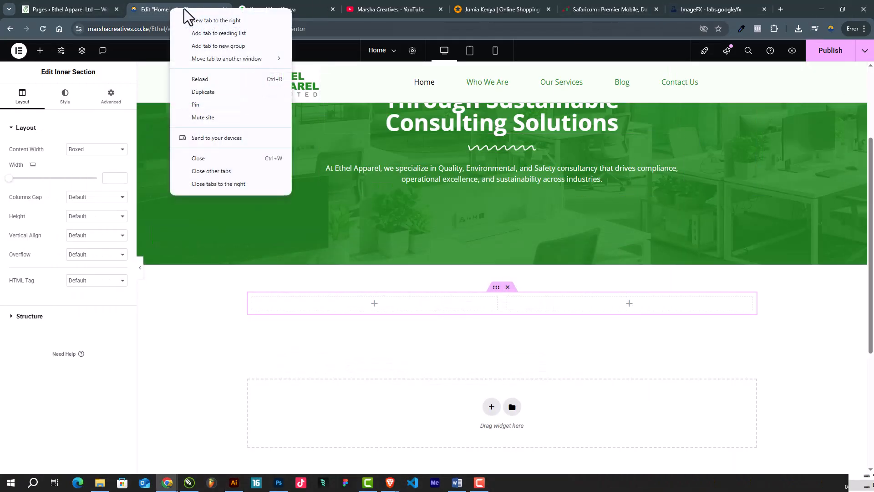
{"action": "left_click", "coordinate": [314, 10]}
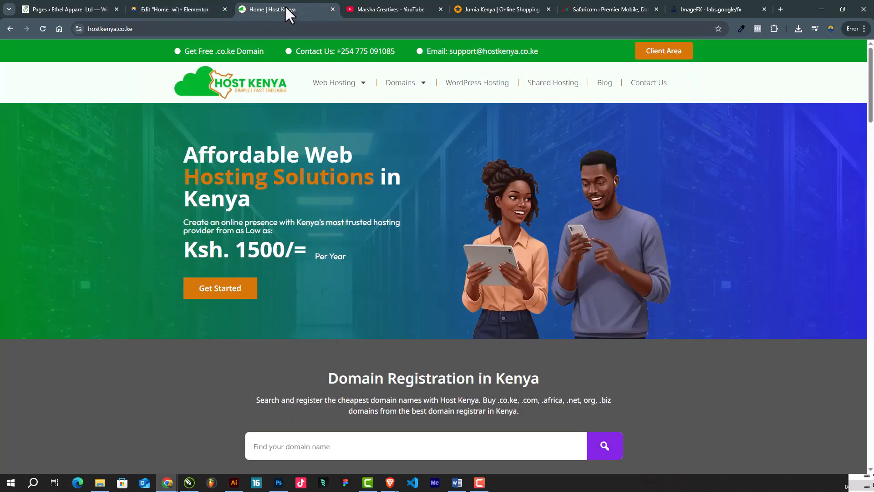
{"action": "left_click", "coordinate": [195, 9]}
{"action": "right_click", "coordinate": [211, 9]}
{"action": "left_click", "coordinate": [223, 17]}
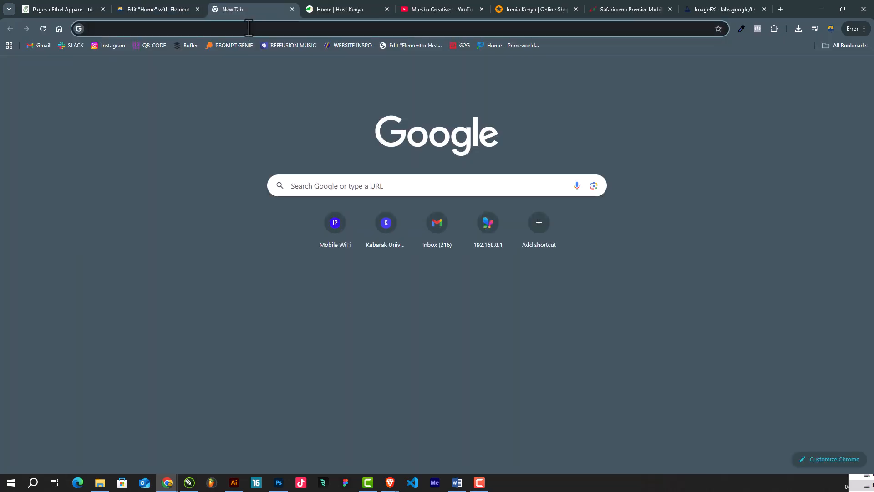
{"action": "type", "text": "tiny"}
{"action": "key", "text": "Return"}
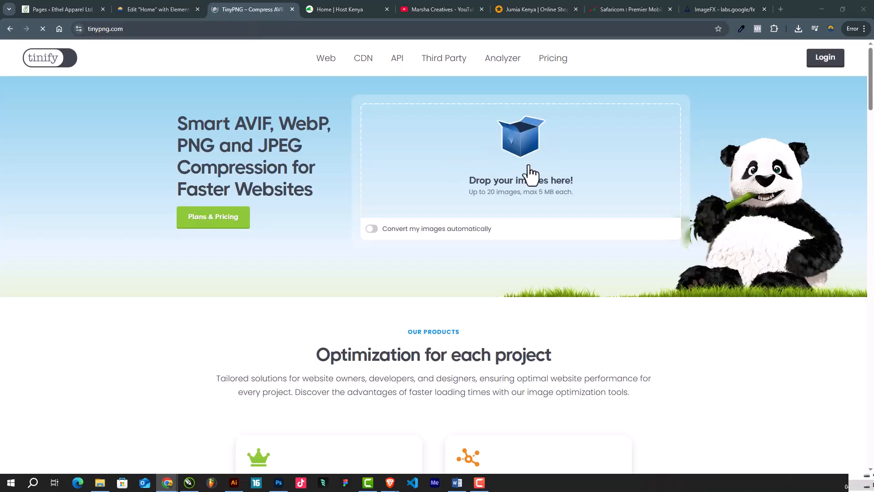
Step: Upload Asset 1.png from the ETHEL APPAREL > PROFILE folder to TinyPNG and download the compressed PNG
{"action": "left_click", "coordinate": [530, 173]}
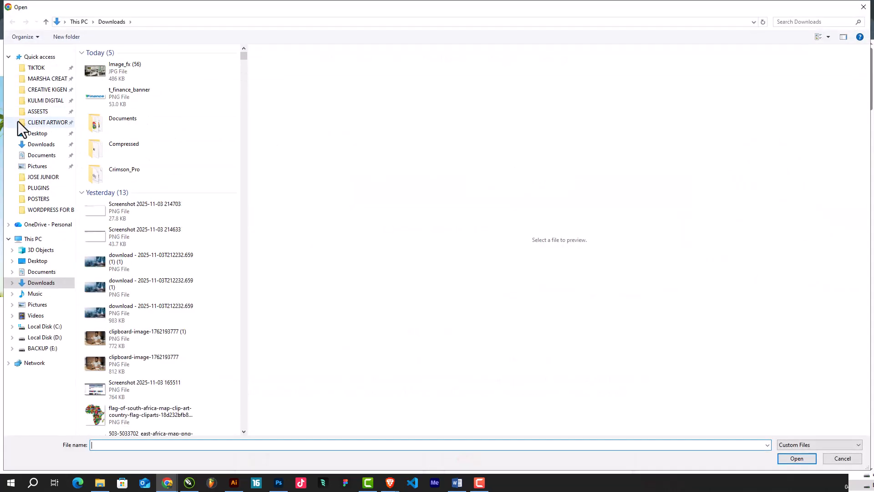
{"action": "left_click", "coordinate": [41, 122]}
{"action": "left_click", "coordinate": [105, 73]}
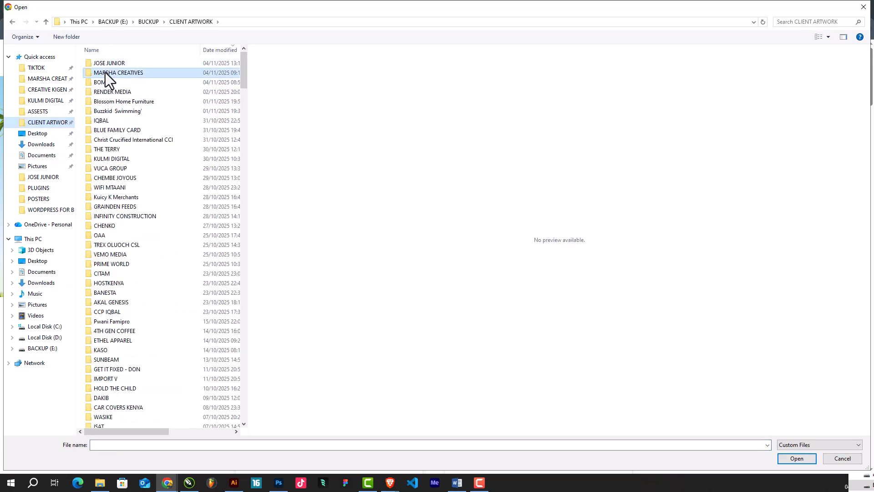
{"action": "key", "text": "e"}
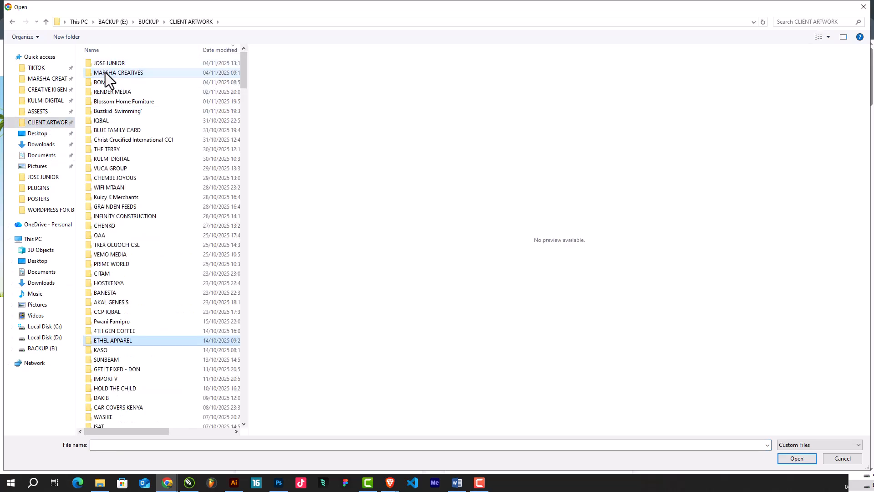
{"action": "key", "text": "Return"}
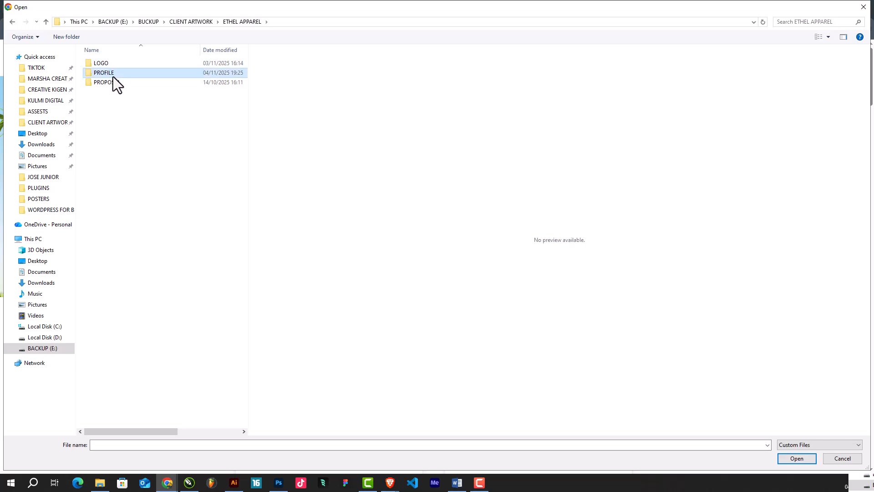
{"action": "double_click", "coordinate": [113, 77]}
{"action": "double_click", "coordinate": [229, 85]}
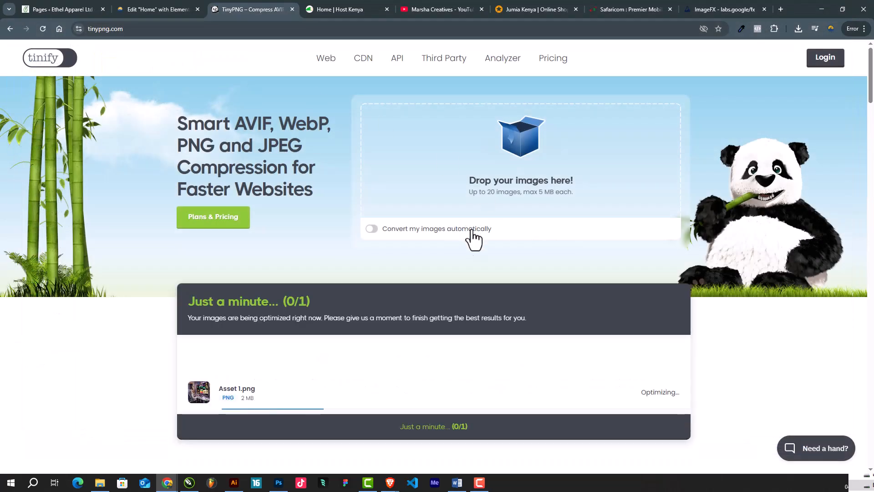
{"action": "scroll", "coordinate": [420, 327], "scroll_direction": "down", "scroll_amount": 3}
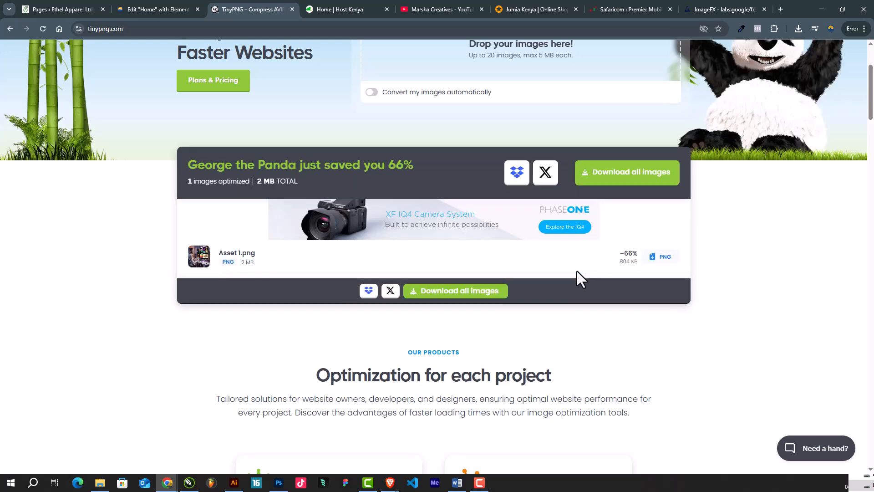
{"action": "left_click", "coordinate": [663, 258]}
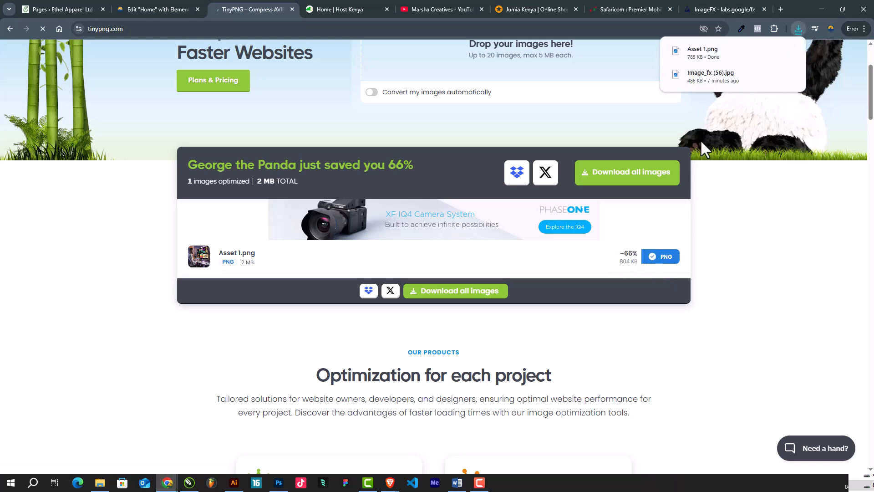
Step: Return to the Home page editor and add an Image widget to the first column of the new inner section
{"action": "left_click", "coordinate": [192, 4]}
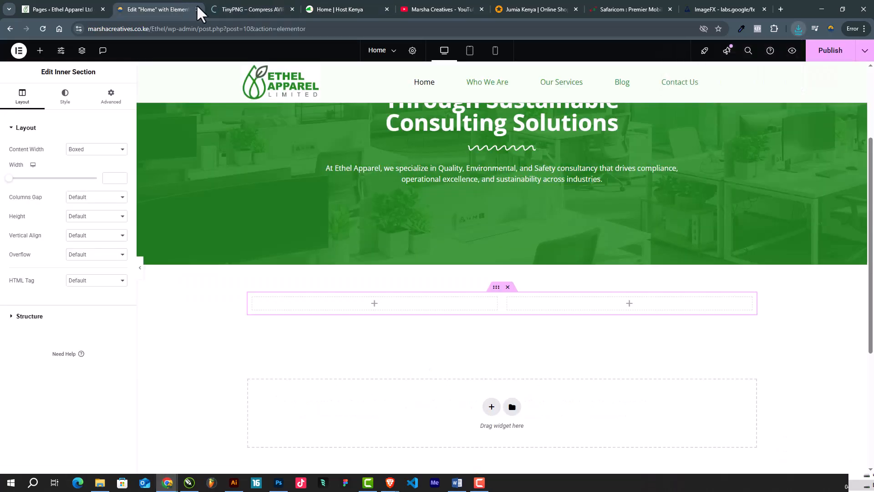
{"action": "left_click", "coordinate": [39, 50]}
{"action": "left_click_drag", "start_coordinate": [32, 209], "coordinate": [434, 301]}
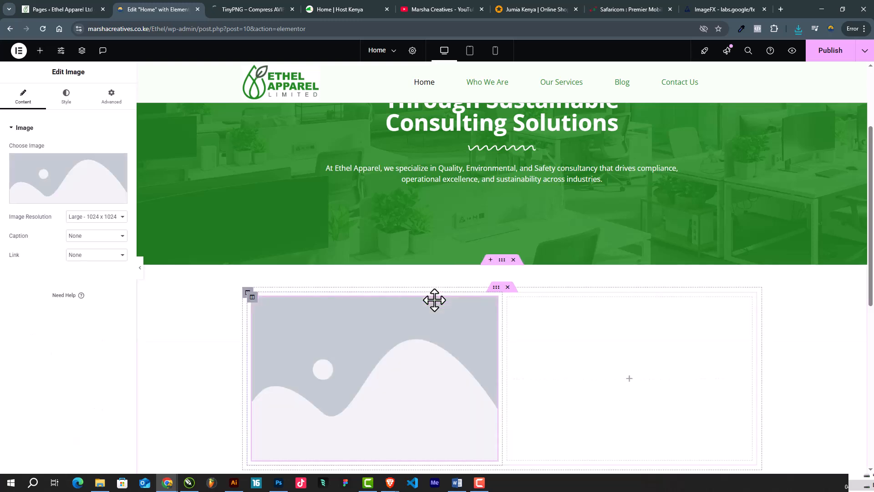
Step: Upload the compressed Asset 1 PNG from the Downloads folder to the media library and insert it into the Image widget
{"action": "left_click", "coordinate": [49, 174]}
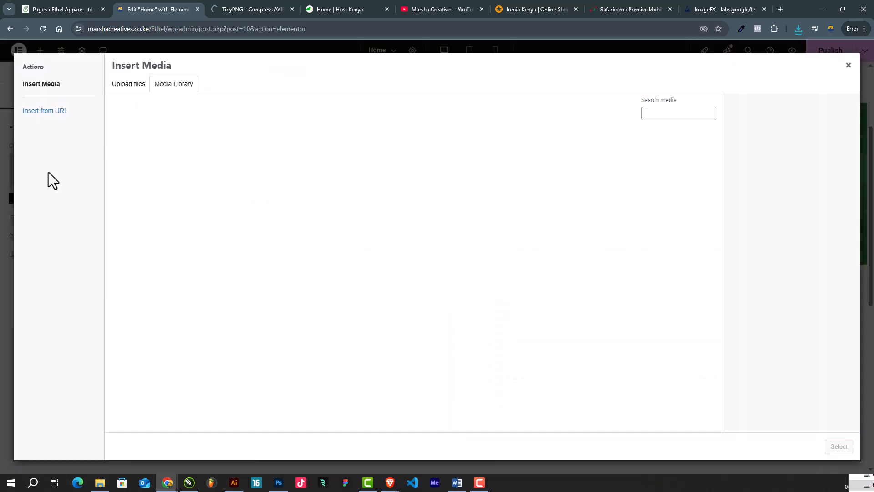
{"action": "left_click", "coordinate": [129, 86]}
{"action": "left_click", "coordinate": [485, 238]}
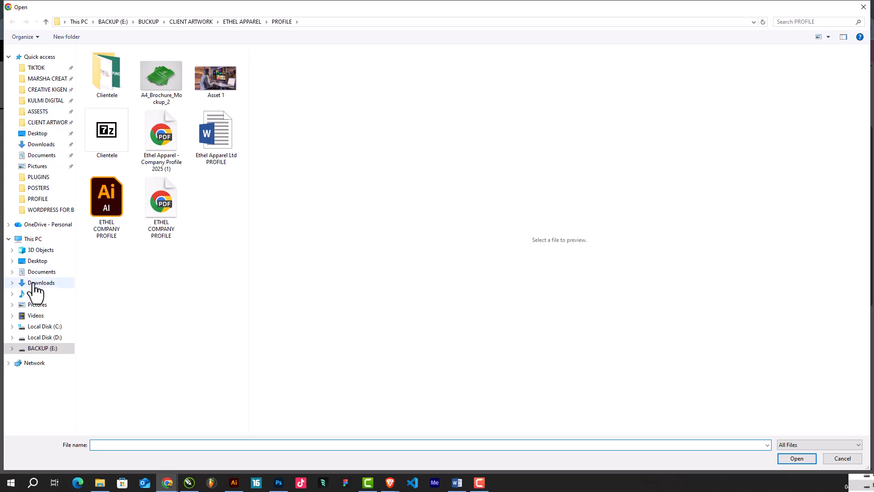
{"action": "left_click", "coordinate": [33, 283]}
{"action": "left_click", "coordinate": [113, 79]}
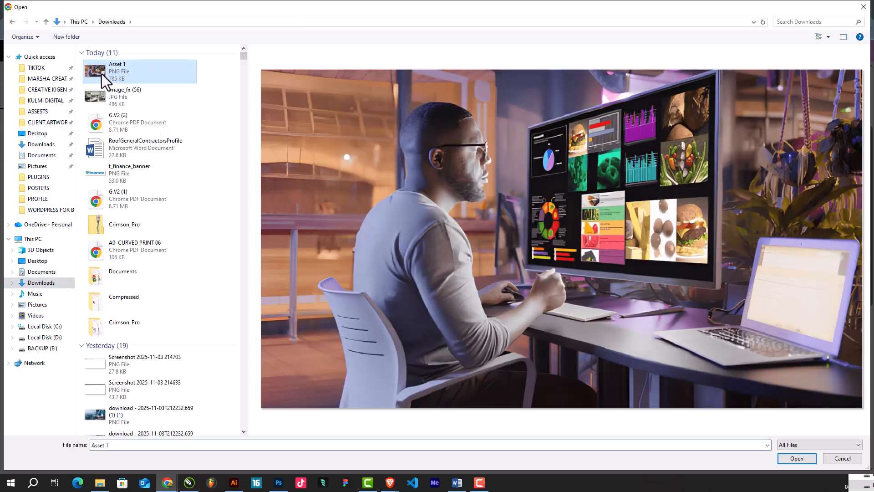
{"action": "double_click", "coordinate": [102, 74]}
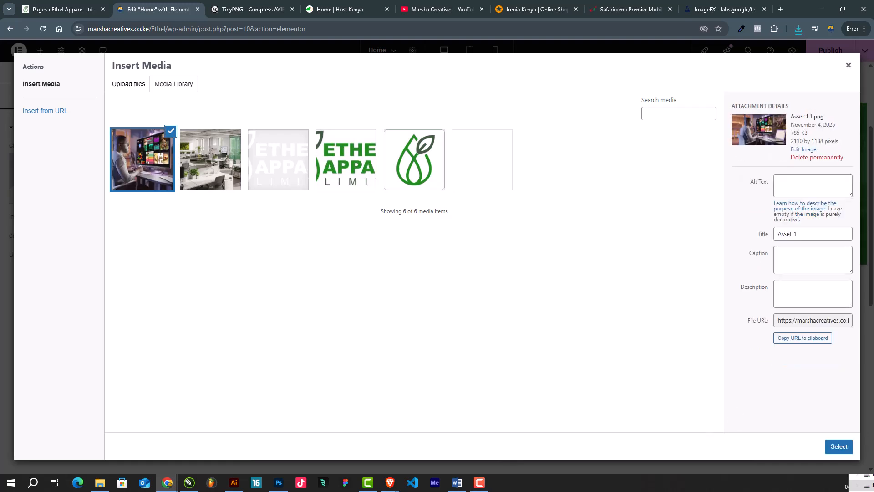
{"action": "left_click", "coordinate": [833, 450]}
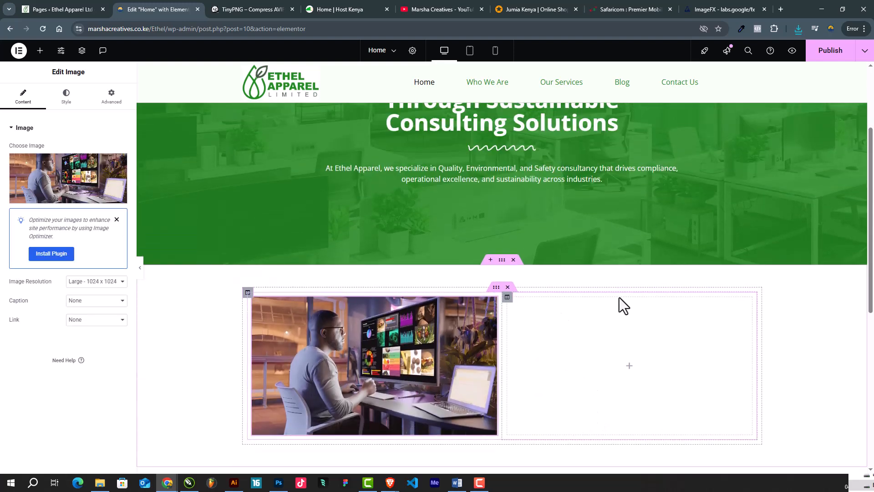
Step: Add a Heading widget to the empty second column with the title "Who We Are"
{"action": "left_click", "coordinate": [40, 51]}
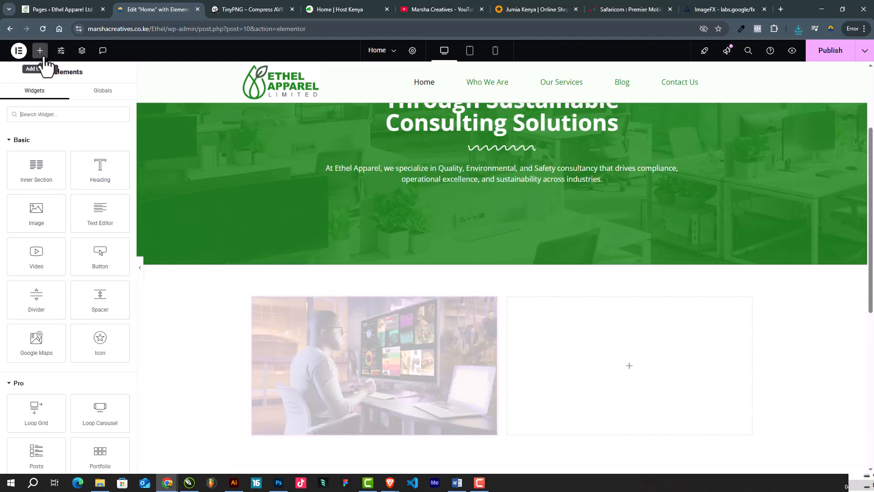
{"action": "left_click_drag", "start_coordinate": [94, 170], "coordinate": [599, 356]}
{"action": "left_click_drag", "start_coordinate": [94, 158], "coordinate": [9, 157]}
{"action": "type", "text": "Who We"}
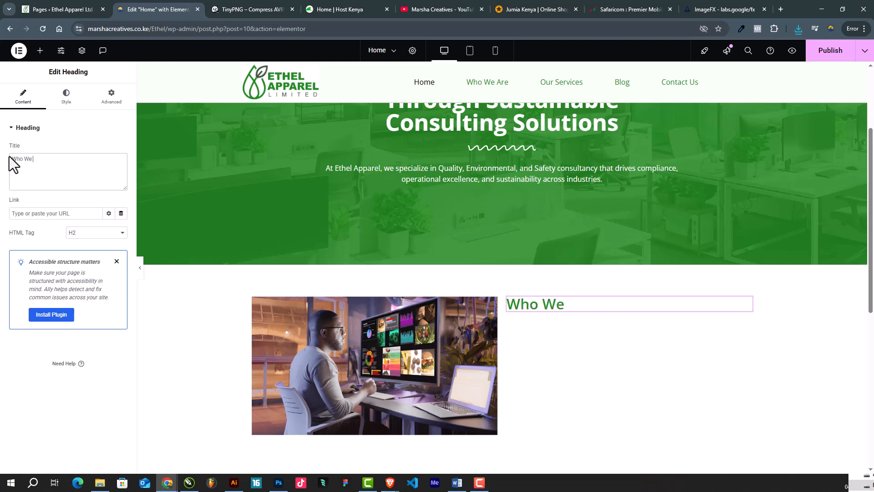
{"action": "type", "text": " Are"}
Step: Add a Text Editor widget under the heading and replace its placeholder with the paragraph starting "Ethel Apparel Ltd is a leading Quality, Environmental, and Safety Consultancy firm"
{"action": "left_click", "coordinate": [40, 50]}
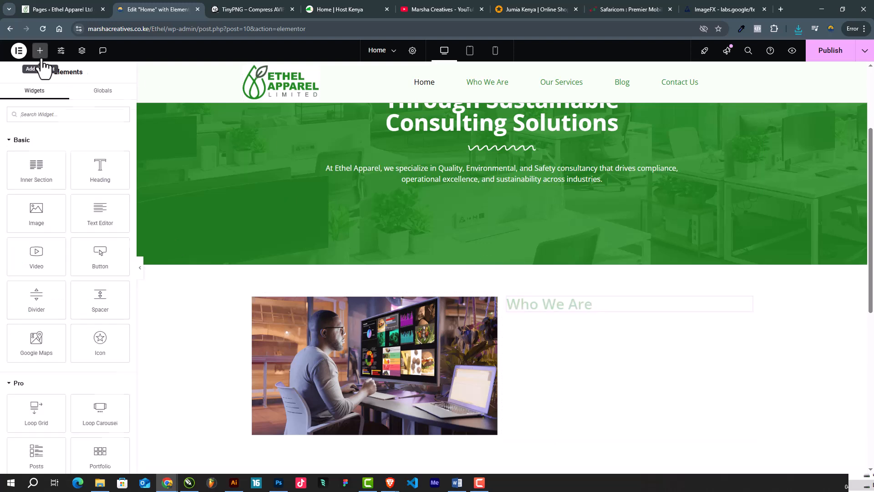
{"action": "left_click_drag", "start_coordinate": [94, 214], "coordinate": [541, 312]}
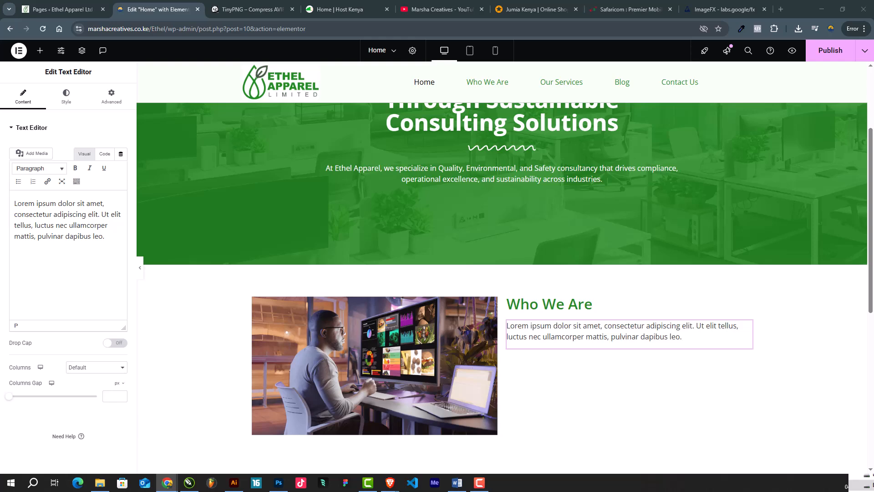
{"action": "triple_click", "coordinate": [57, 225]}
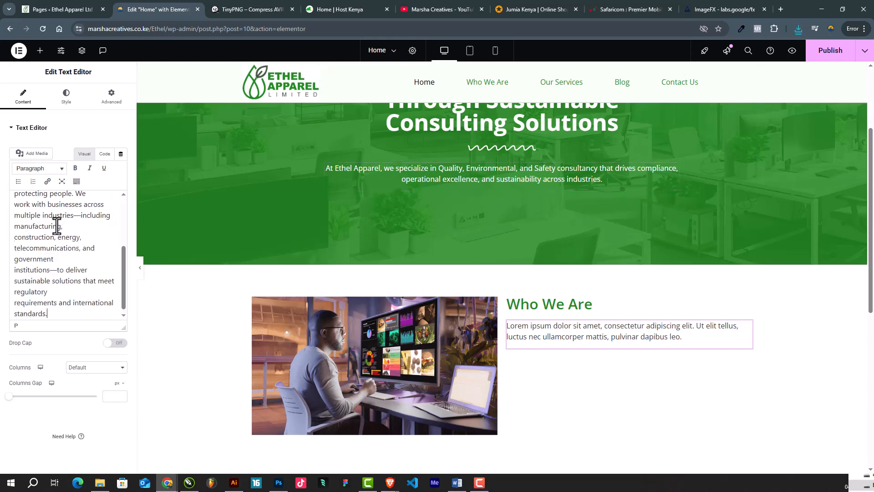
{"action": "type", "text": "Ethel Apparel Ltd is a leading Quality, Environmental, and Safety Consultancy firm dedicated to helping organizations achieve operational excellence while safeguarding the environment and protecting people. We work with businesses across multiple industries—including manufacturing, construction, energy, telecommunications, and government institutions—to deliver sustainable solutions that meet regulatory requirements and international standards."}
Step: Remove the stray line breaks before "work with businesses", "construction", "institutions" and "requirements" in the company description
{"action": "scroll", "coordinate": [161, 248], "scroll_direction": "down", "scroll_amount": 1}
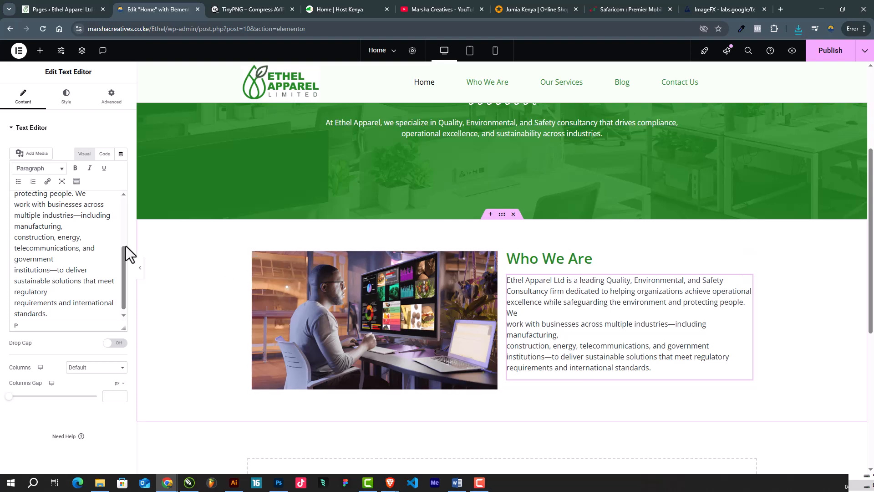
{"action": "scroll", "coordinate": [31, 275], "scroll_direction": "up", "scroll_amount": 2}
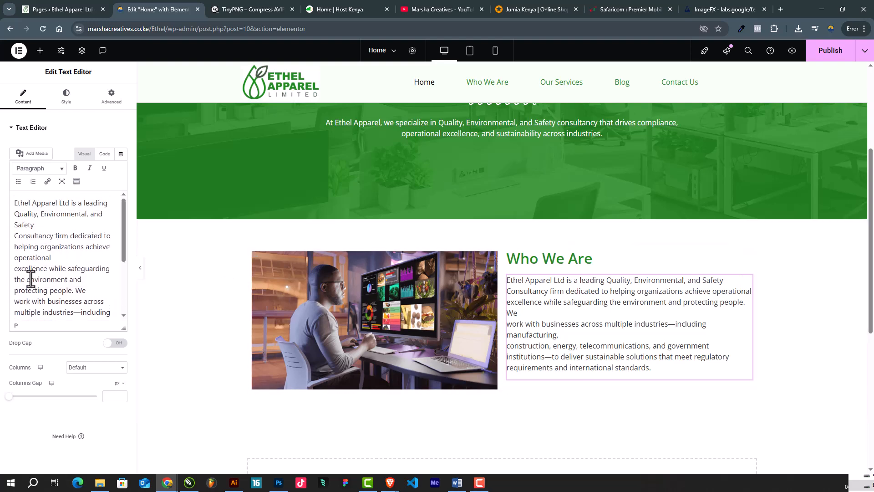
{"action": "left_click", "coordinate": [17, 301]}
{"action": "key", "text": "BackSpace"}
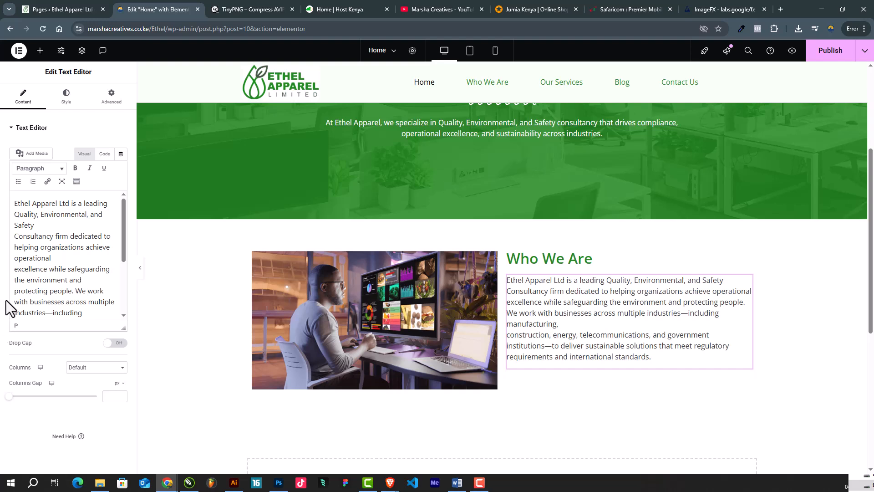
{"action": "scroll", "coordinate": [14, 296], "scroll_direction": "down", "scroll_amount": 2}
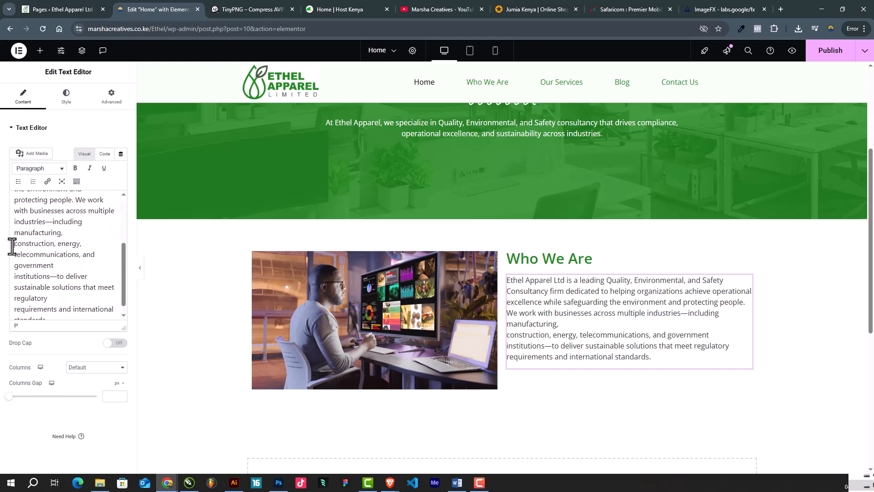
{"action": "left_click", "coordinate": [11, 247]}
{"action": "key", "text": "BackSpace"}
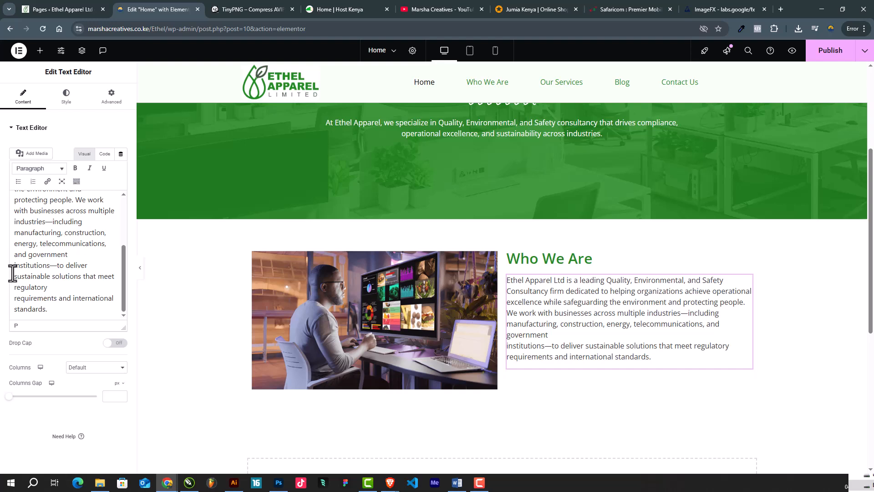
{"action": "left_click", "coordinate": [10, 265]}
{"action": "key", "text": "BackSpace"}
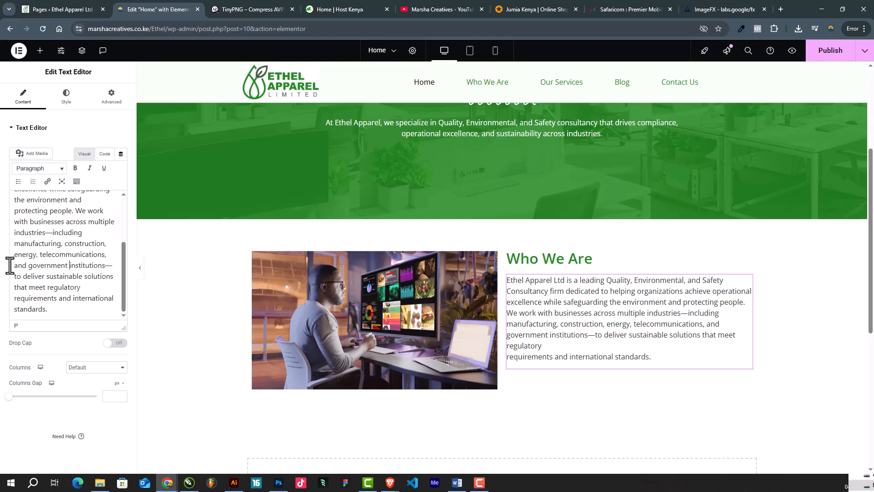
{"action": "left_click", "coordinate": [11, 298]}
{"action": "key", "text": "BackSpace"}
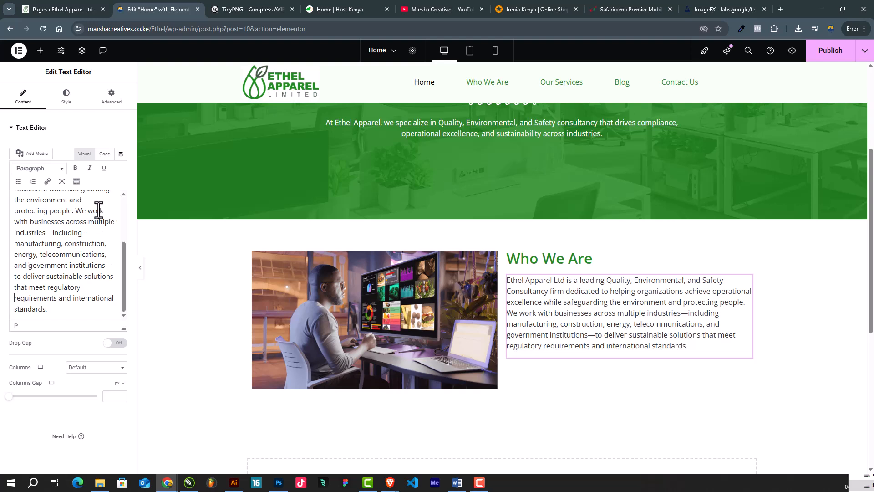
Step: Split the description into two paragraphs, starting the second at "We work with businesses"
{"action": "left_click", "coordinate": [76, 211]}
{"action": "key", "text": "Return"}
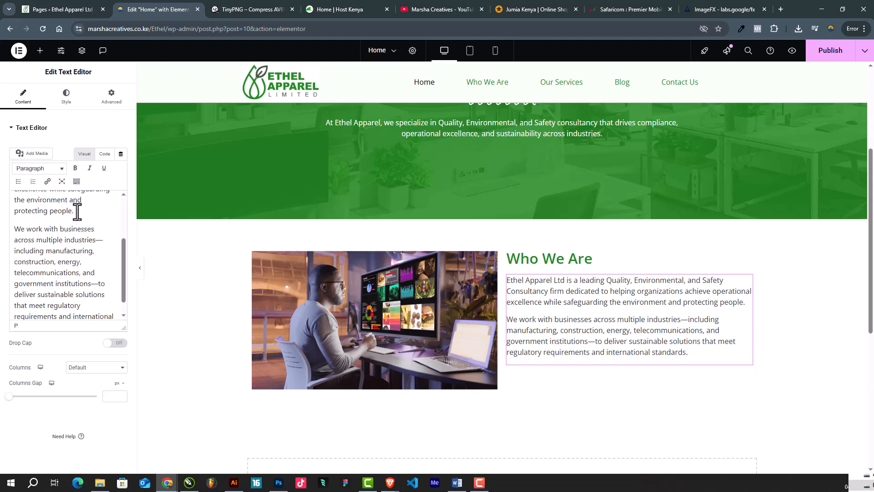
{"action": "key", "text": "Return"}
{"action": "key", "text": "BackSpace"}
Step: Add a Button widget below the description in the second column and delete the extra button beneath the photo
{"action": "left_click", "coordinate": [41, 51]}
{"action": "left_click_drag", "start_coordinate": [109, 255], "coordinate": [548, 360]}
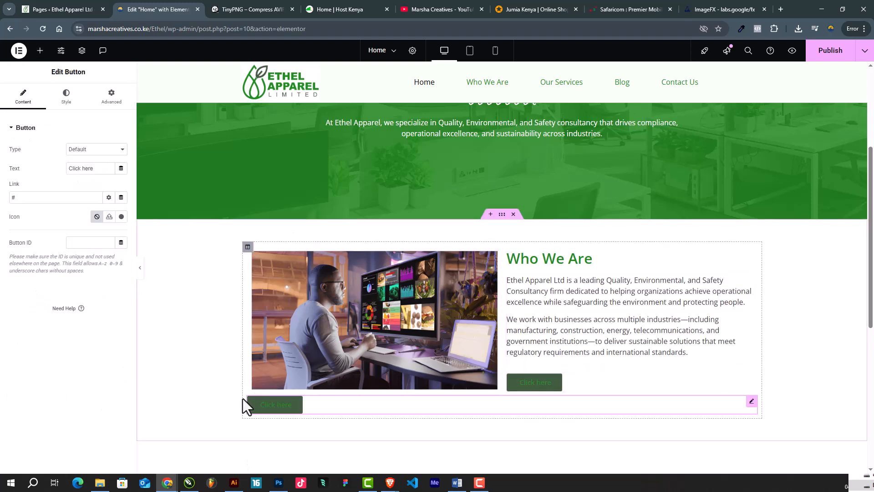
{"action": "right_click", "coordinate": [276, 407]}
{"action": "left_click", "coordinate": [367, 462]}
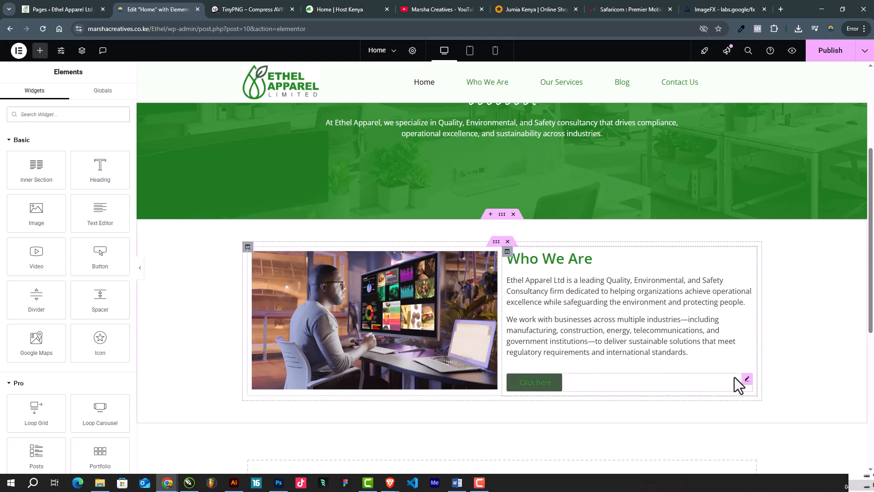
Step: Open the button's settings and change its text to "Learn More"
{"action": "left_click", "coordinate": [747, 379]}
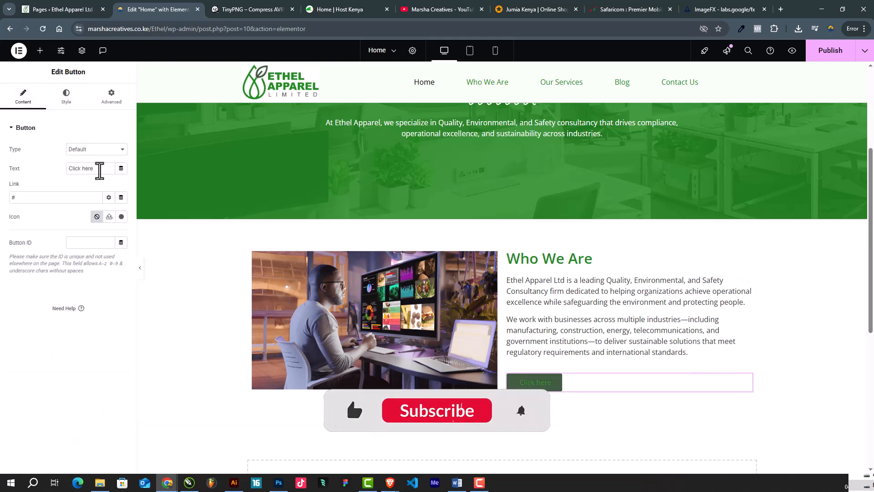
{"action": "type", "text": "Learn"}
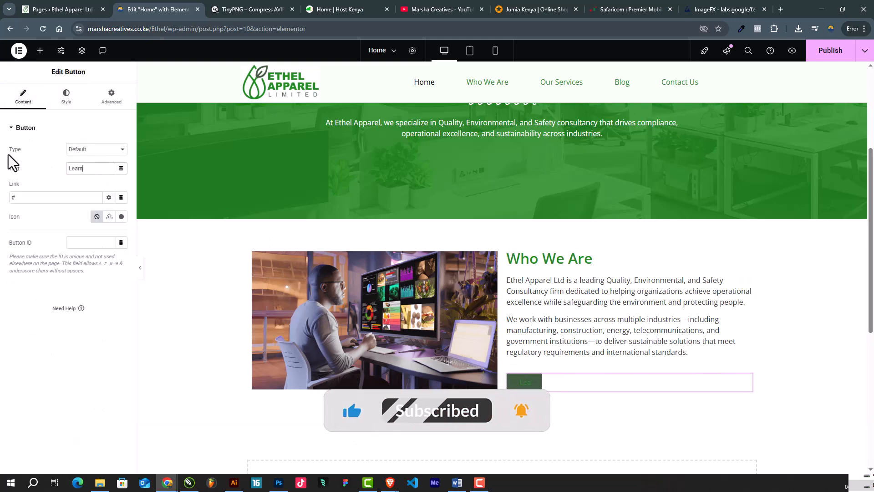
{"action": "type", "text": " More"}
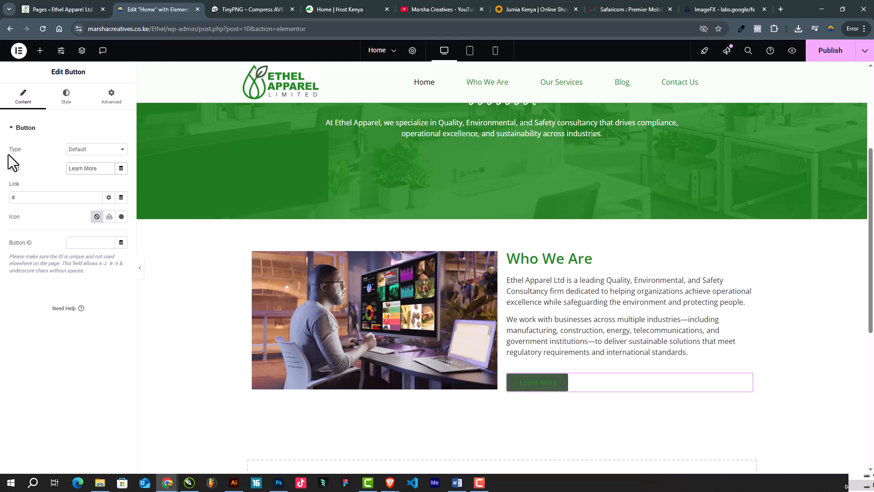
{"action": "type", "text": " &arr"}
{"action": "key", "text": "BackSpace"}
{"action": "key", "text": "BackSpace"}
{"action": "key", "text": "BackSpace"}
{"action": "key", "text": "BackSpace"}
Step: Link the Learn More button to the Who We Are page by searching for "who"
{"action": "left_click", "coordinate": [17, 197]}
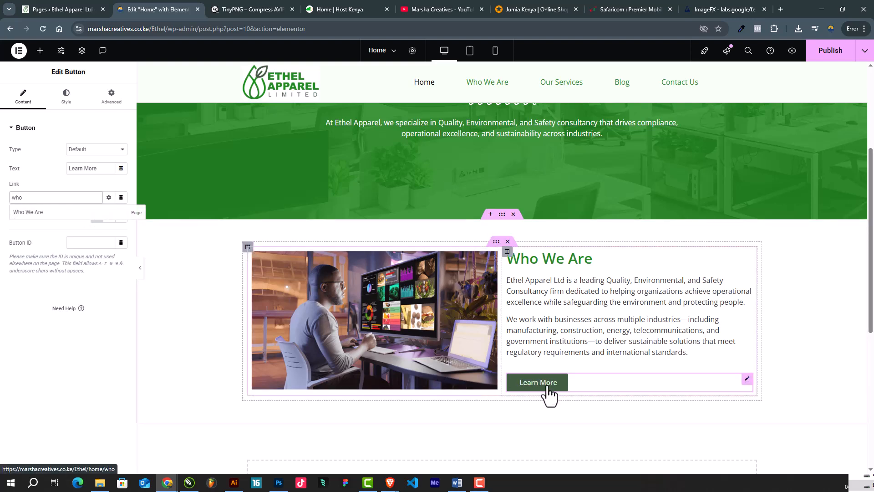
{"action": "left_click", "coordinate": [41, 212]}
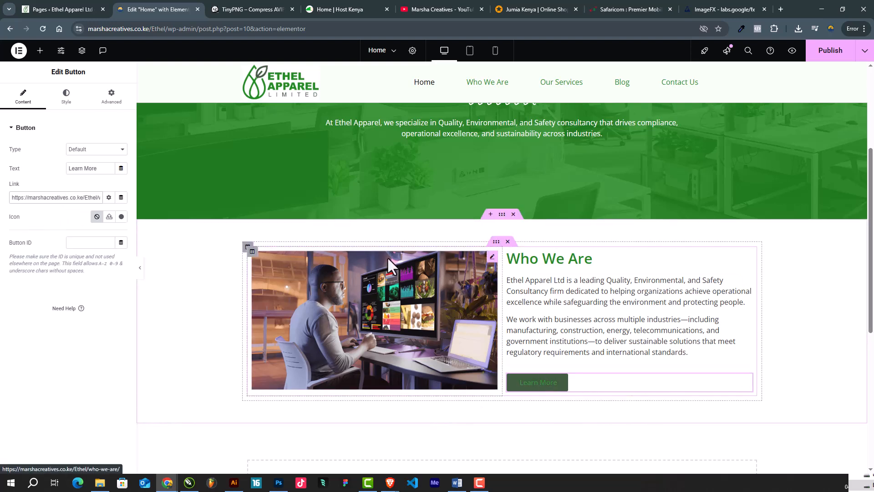
Step: Set the button's padding to 15 px at top and bottom and 35 px at right and left
{"action": "left_click", "coordinate": [69, 101]}
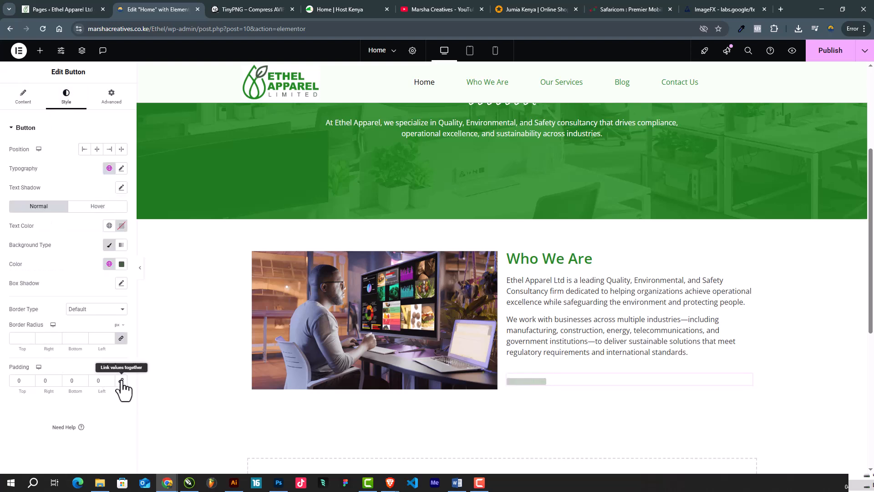
{"action": "left_click", "coordinate": [26, 383]}
{"action": "type", "text": "0"}
{"action": "left_click_drag", "start_coordinate": [26, 383], "coordinate": [1, 382]}
{"action": "type", "text": "15"}
{"action": "key", "text": "Tab"}
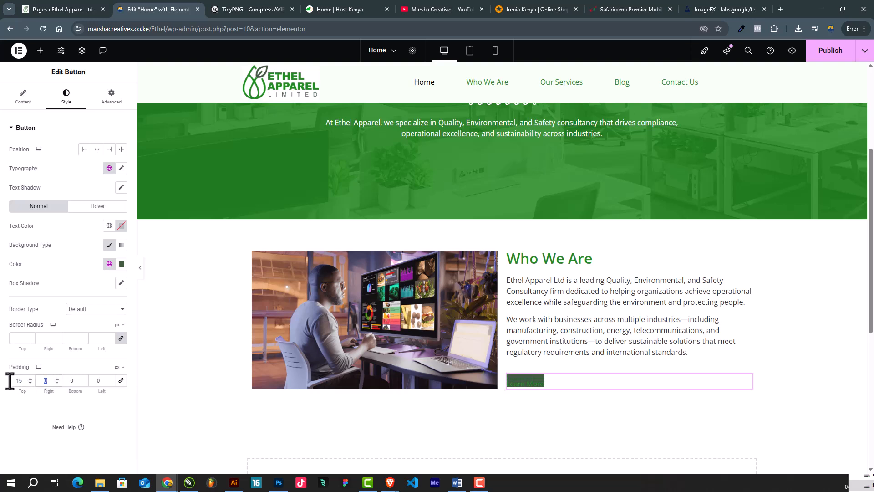
{"action": "type", "text": "35"}
{"action": "left_click_drag", "start_coordinate": [69, 380], "coordinate": [50, 378]}
{"action": "type", "text": "15"}
{"action": "key", "text": "Tab"}
{"action": "type", "text": "35"}
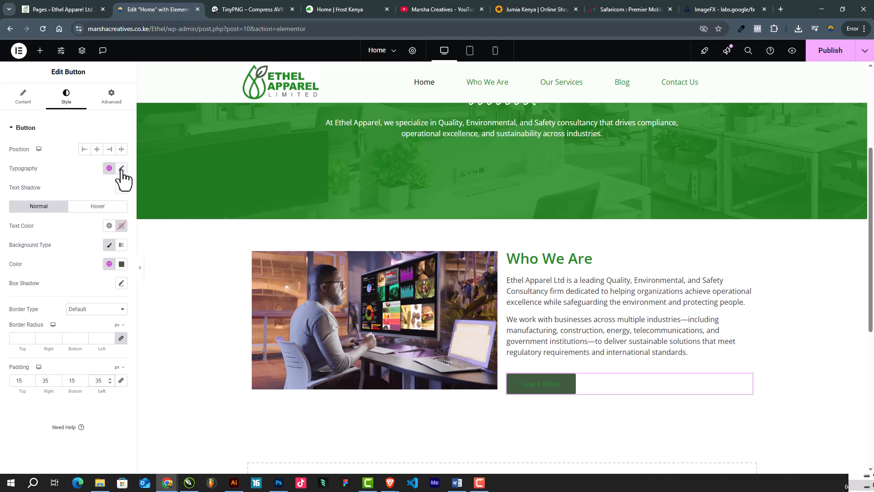
Step: Set the font size of the button's typography to 18 px
{"action": "left_click", "coordinate": [121, 168]}
{"action": "left_click", "coordinate": [109, 239]}
{"action": "type", "text": "18"}
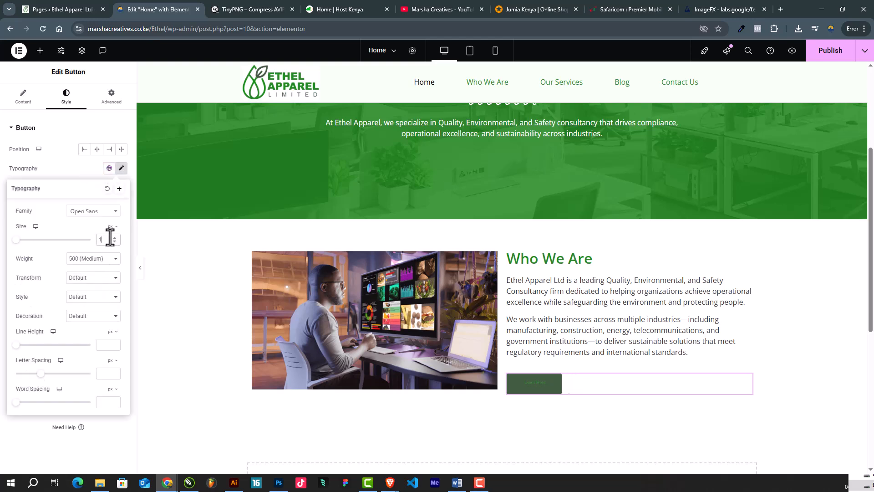
{"action": "left_click", "coordinate": [72, 163]}
Step: Give the Learn More button a solid 2 px border in the Primary global color
{"action": "left_click", "coordinate": [80, 310]}
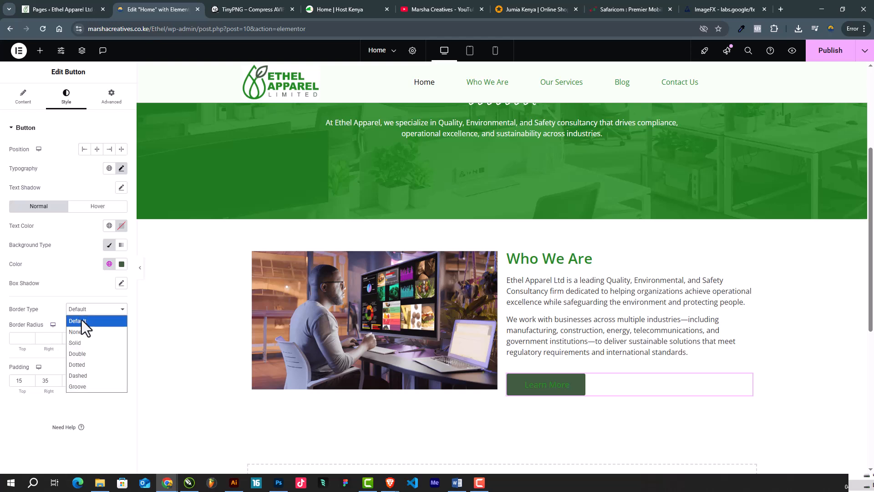
{"action": "left_click", "coordinate": [82, 343]}
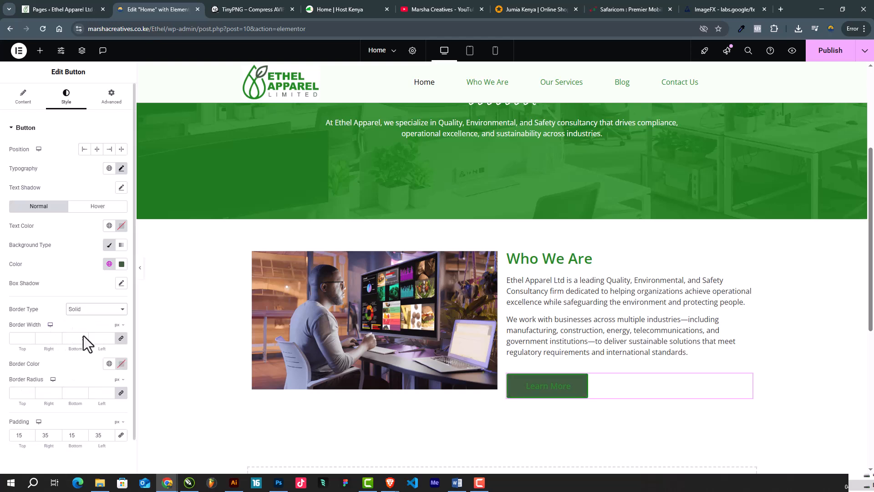
{"action": "left_click", "coordinate": [83, 337]}
{"action": "type", "text": "2"}
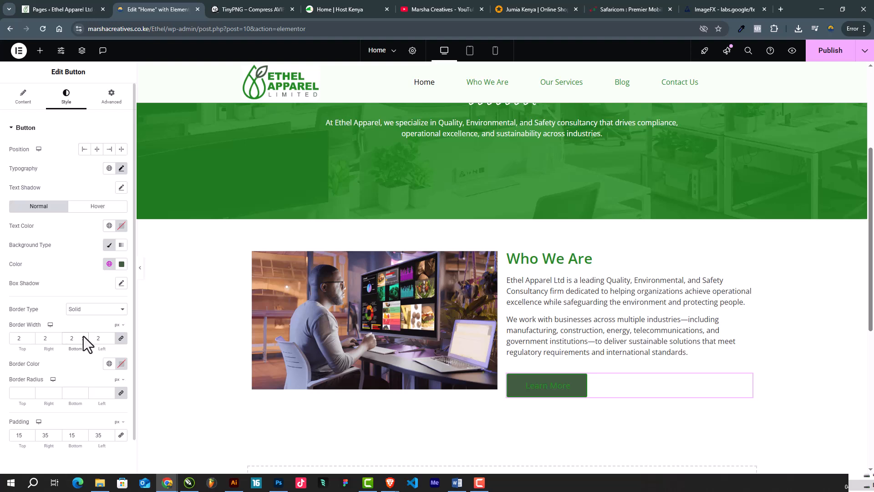
{"action": "left_click", "coordinate": [110, 364]}
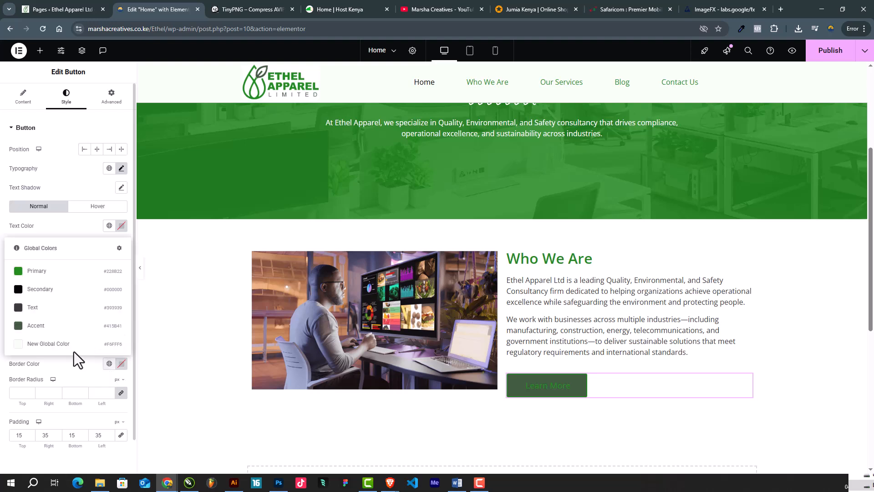
{"action": "left_click", "coordinate": [37, 271]}
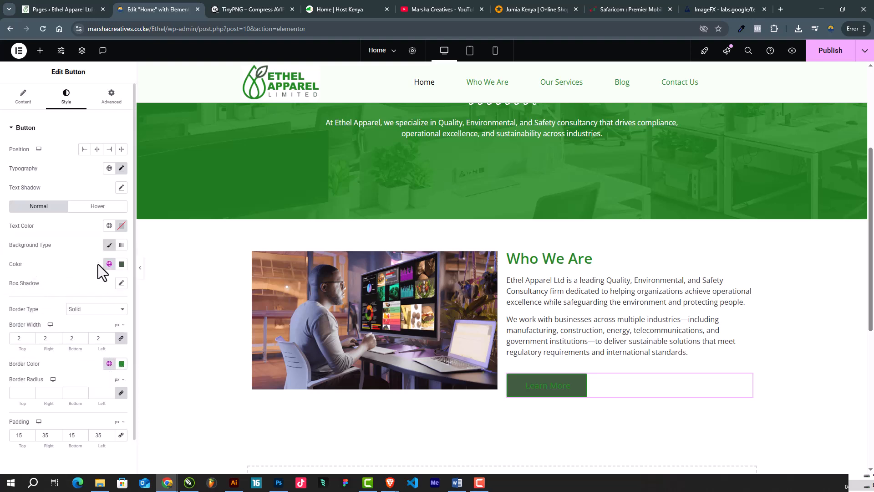
Step: Make the Learn More button's normal background color fully transparent
{"action": "left_click", "coordinate": [121, 264]}
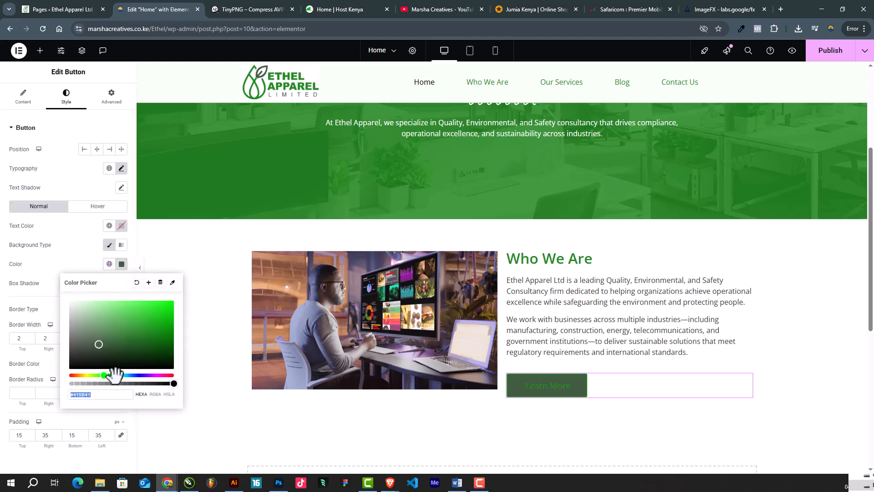
{"action": "left_click_drag", "start_coordinate": [107, 383], "coordinate": [61, 382]}
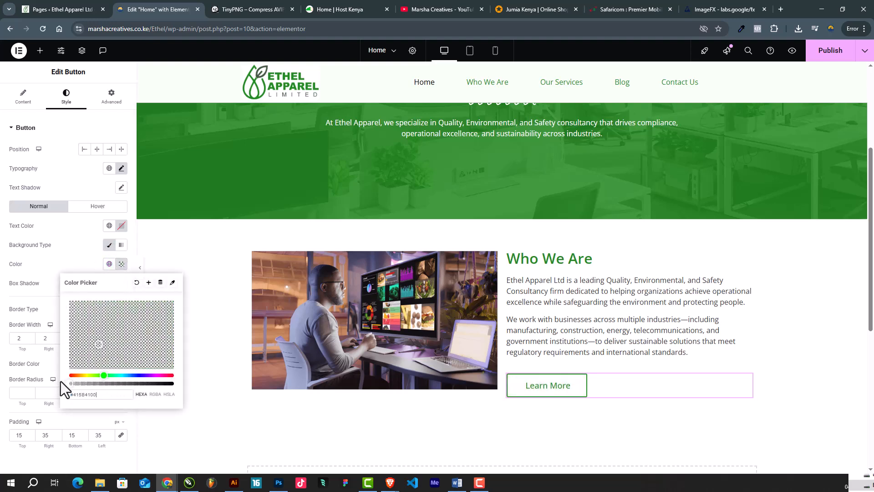
{"action": "left_click", "coordinate": [57, 260]}
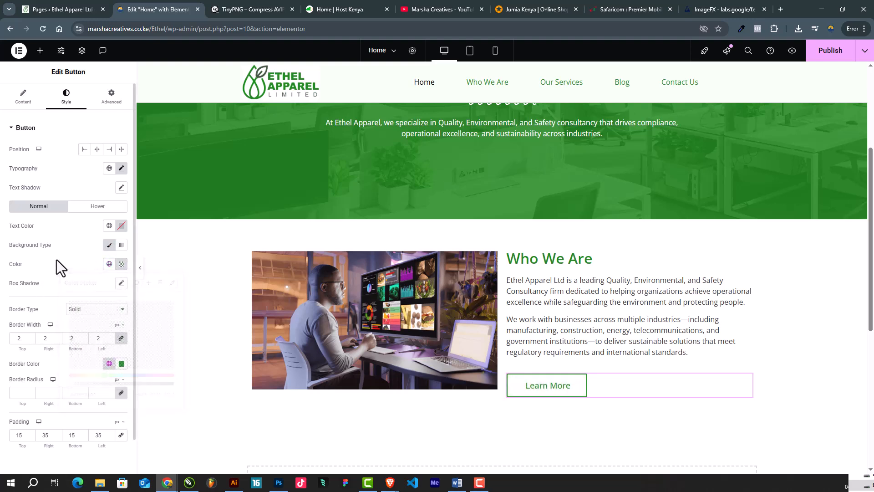
Step: Set the button's hover background to the Primary green and its hover text to white, and preview the result
{"action": "left_click", "coordinate": [94, 208]}
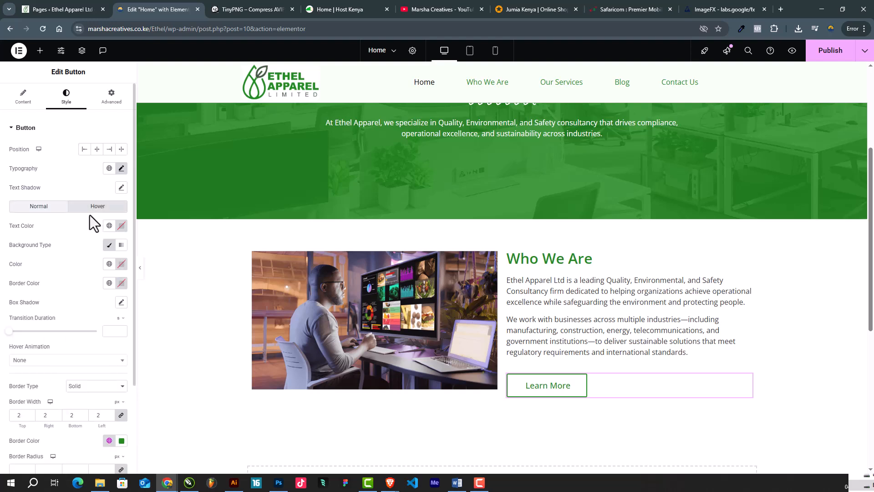
{"action": "left_click", "coordinate": [109, 264]}
{"action": "left_click", "coordinate": [109, 263]}
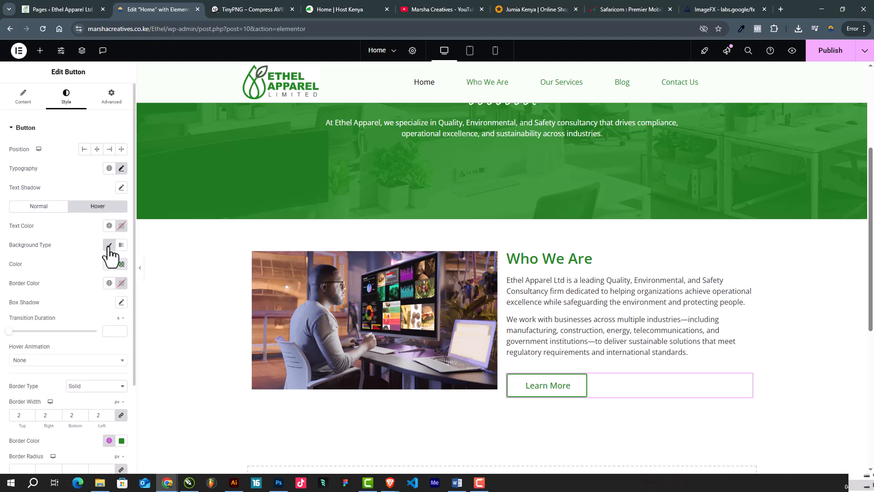
{"action": "left_click", "coordinate": [121, 225]}
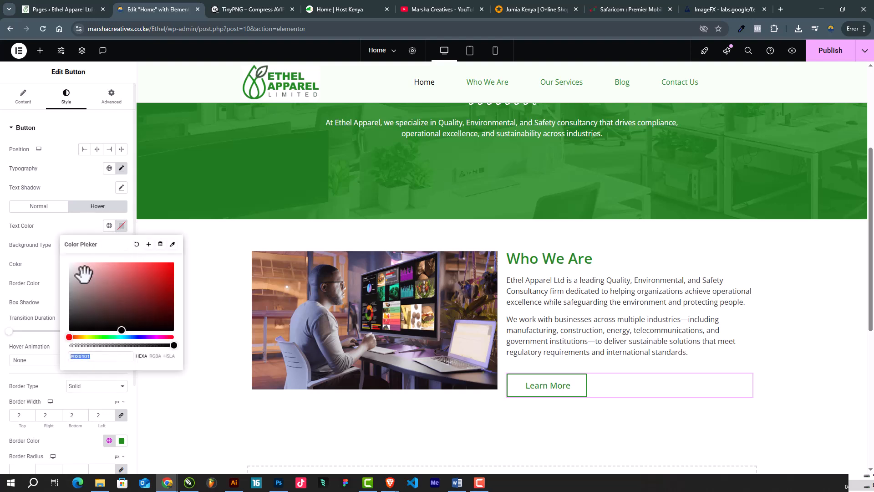
{"action": "left_click", "coordinate": [56, 228]}
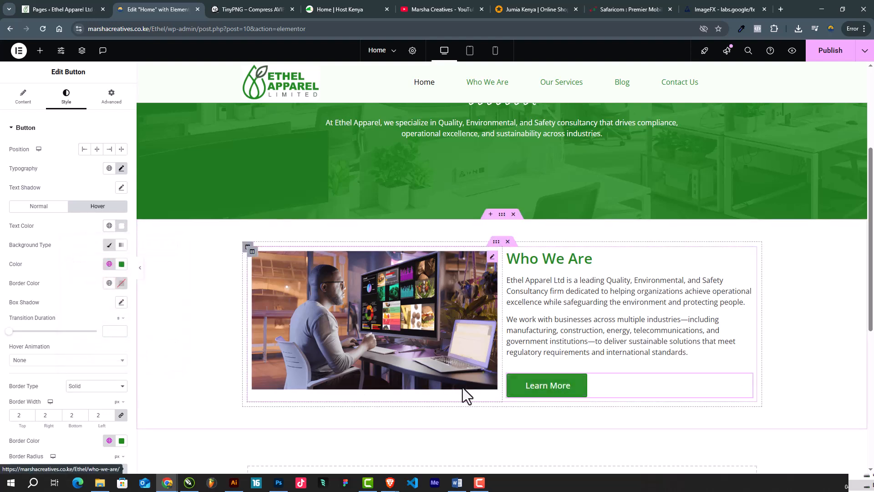
{"action": "left_click", "coordinate": [140, 271]}
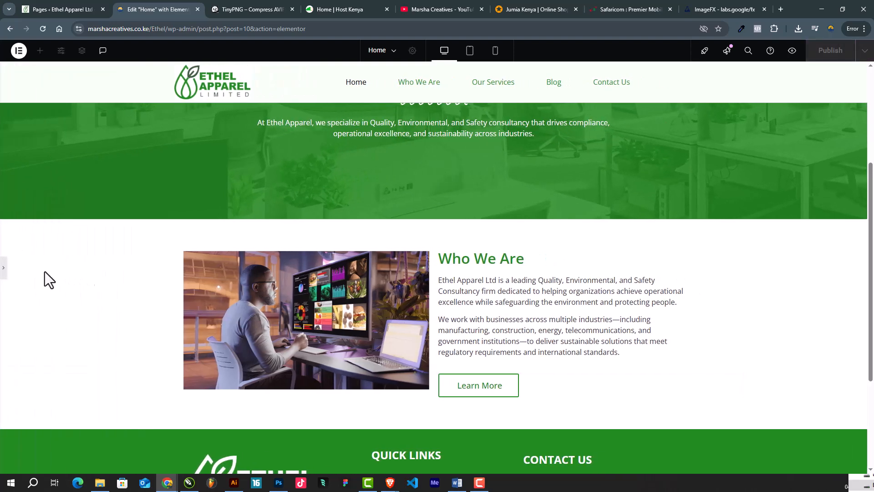
{"action": "left_click", "coordinate": [4, 269]}
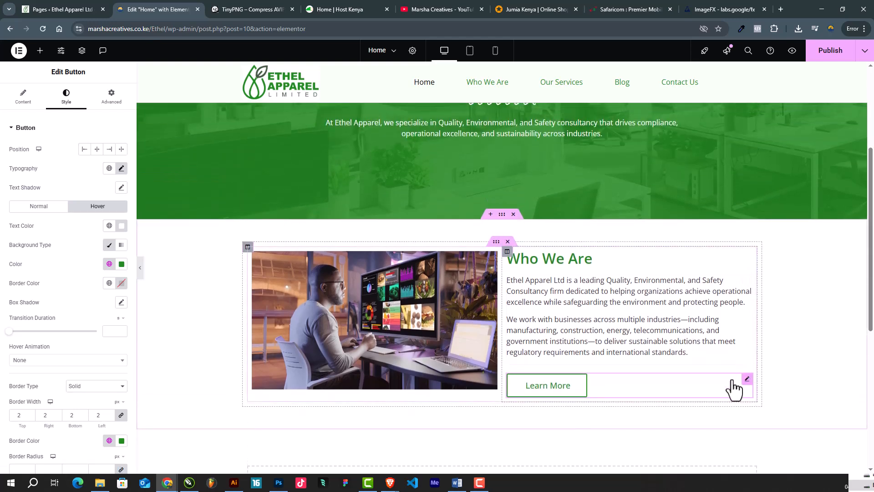
Step: Add the long right arrow icon to the Learn More button, searching for "right", and position it after the text
{"action": "left_click", "coordinate": [23, 97]}
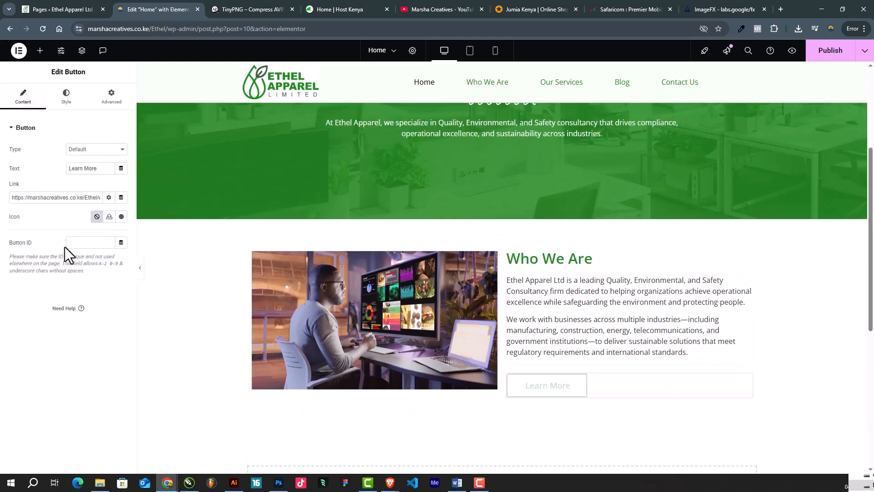
{"action": "left_click", "coordinate": [121, 216]}
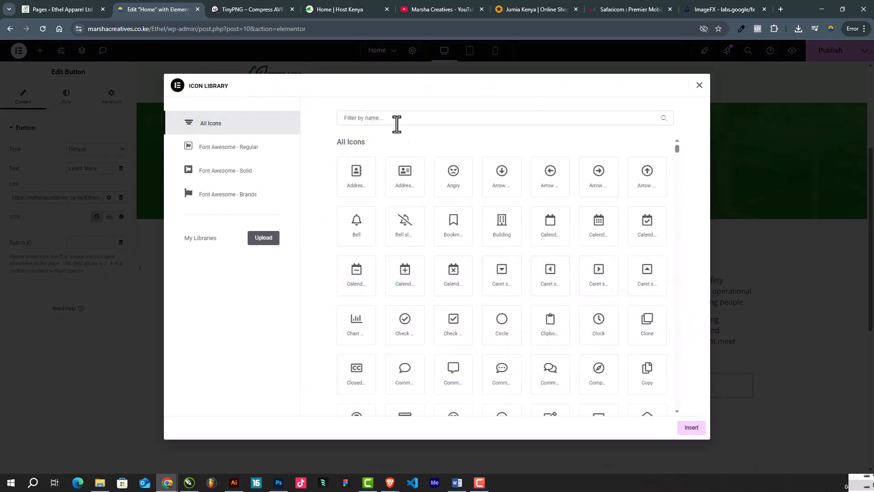
{"action": "type", "text": "right"}
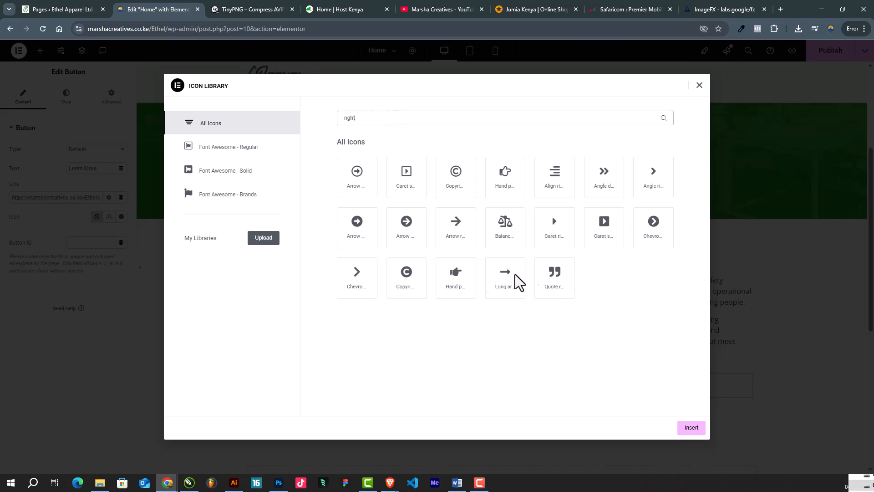
{"action": "left_click", "coordinate": [499, 286]}
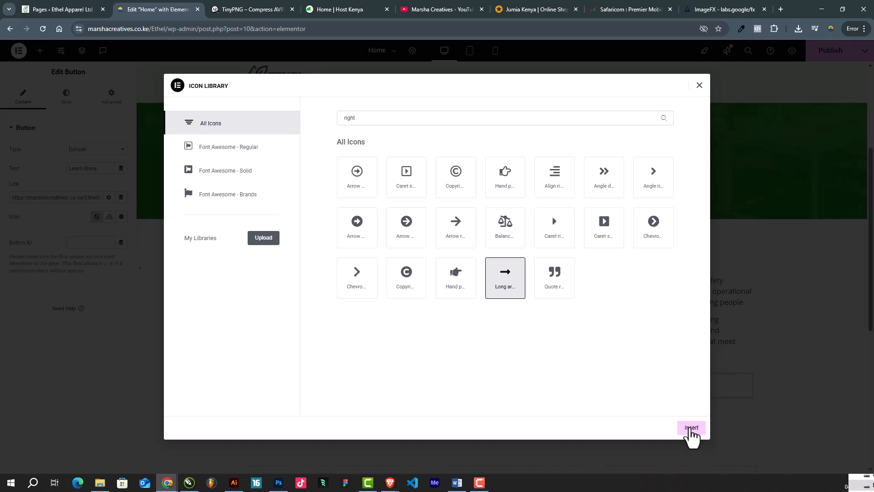
{"action": "left_click", "coordinate": [692, 430]}
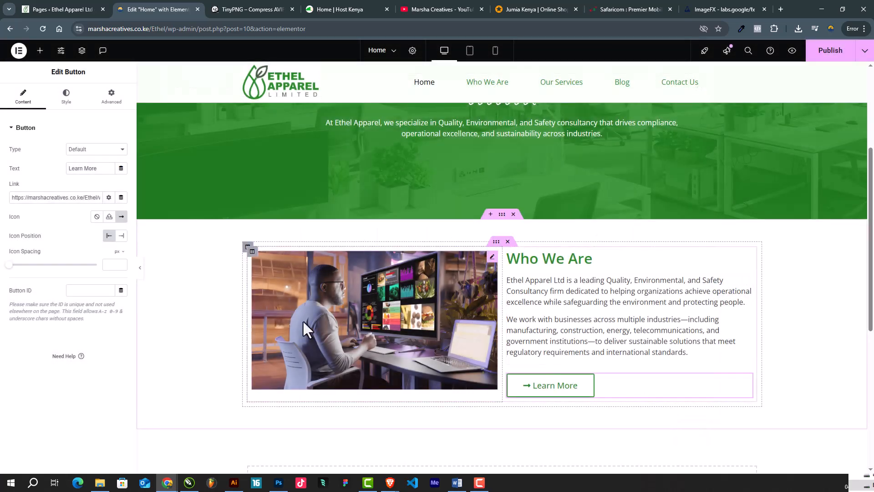
{"action": "left_click", "coordinate": [121, 237]}
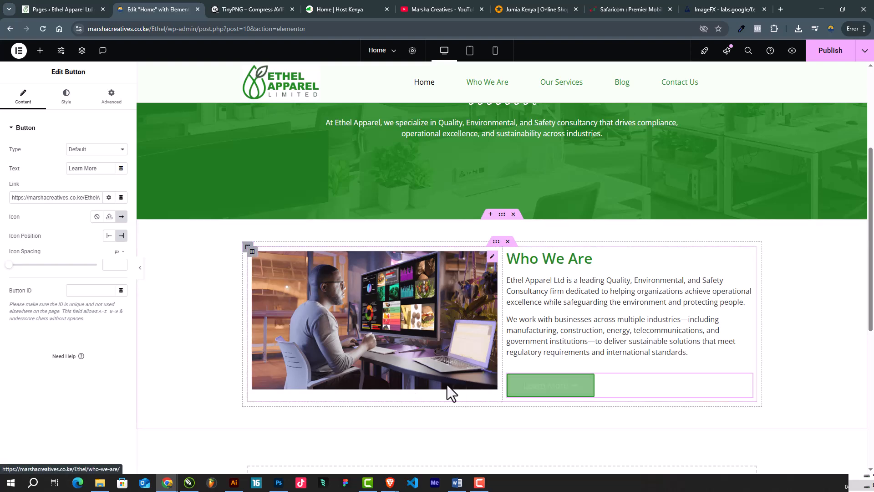
Step: Preview the page without the editing panel and review the layout from the hero banner down to the footer
{"action": "left_click", "coordinate": [139, 269]}
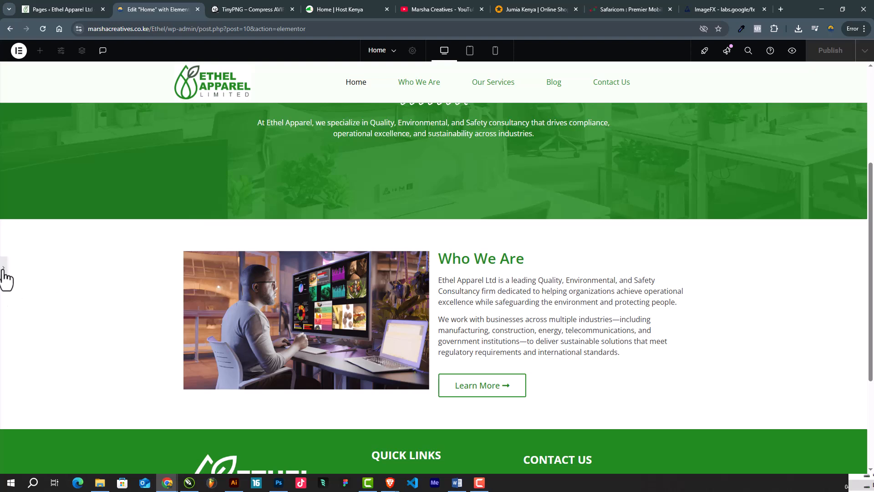
{"action": "left_click", "coordinate": [5, 273]}
{"action": "scroll", "coordinate": [503, 278], "scroll_direction": "down", "scroll_amount": 4}
{"action": "scroll", "coordinate": [516, 278], "scroll_direction": "up", "scroll_amount": 1}
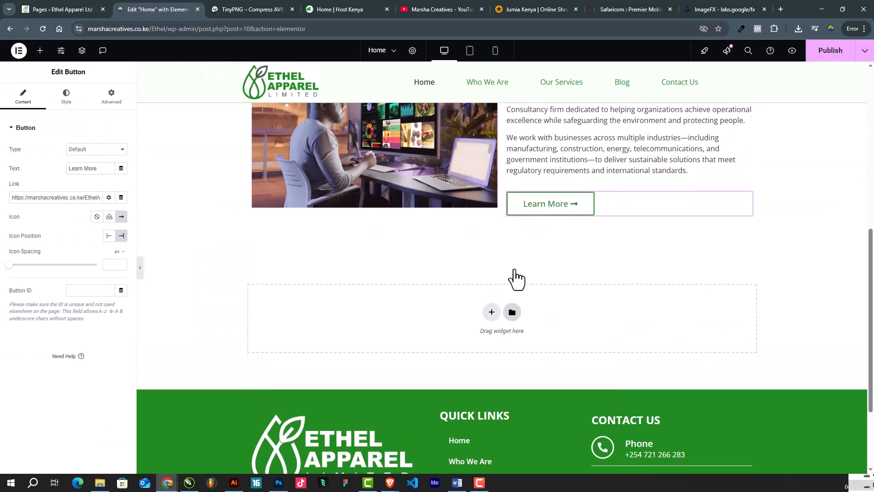
{"action": "scroll", "coordinate": [516, 279], "scroll_direction": "up", "scroll_amount": 1}
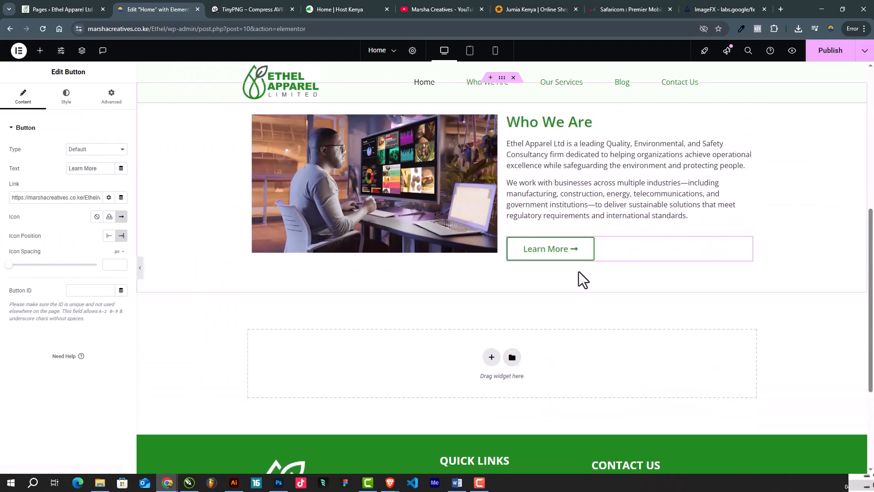
{"action": "scroll", "coordinate": [579, 275], "scroll_direction": "up", "scroll_amount": 4}
{"action": "scroll", "coordinate": [580, 279], "scroll_direction": "down", "scroll_amount": 5}
{"action": "scroll", "coordinate": [493, 273], "scroll_direction": "up", "scroll_amount": 5}
{"action": "scroll", "coordinate": [494, 275], "scroll_direction": "up", "scroll_amount": 1}
{"action": "scroll", "coordinate": [496, 276], "scroll_direction": "down", "scroll_amount": 4}
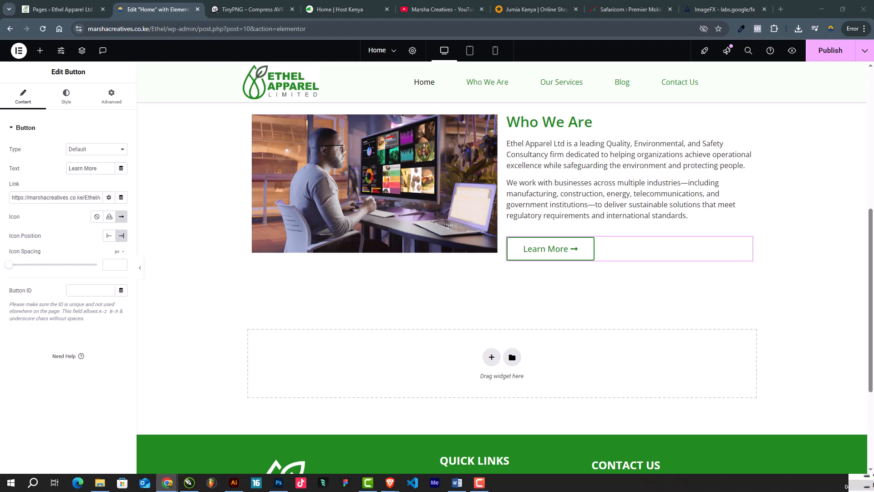
{"action": "scroll", "coordinate": [551, 332], "scroll_direction": "up", "scroll_amount": 5}
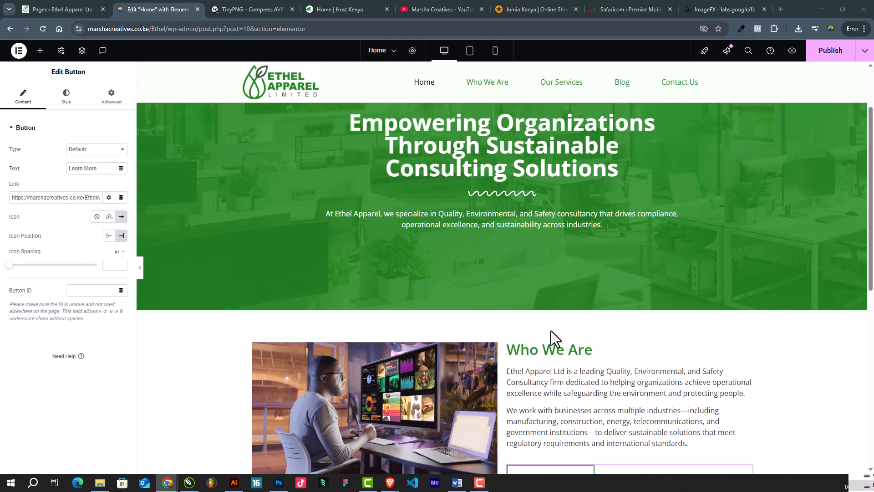
{"action": "scroll", "coordinate": [551, 331], "scroll_direction": "down", "scroll_amount": 4}
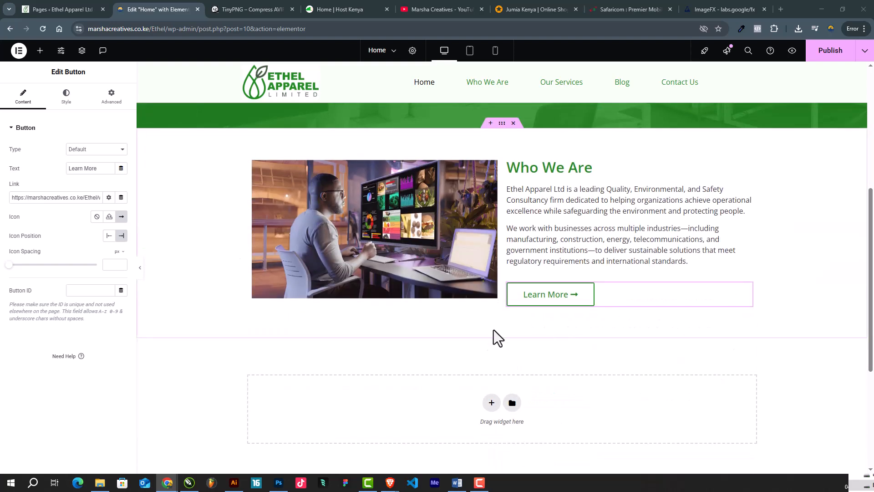
Step: Add a single-column section below Who We Are with 50 px padding at top and bottom
{"action": "left_click", "coordinate": [491, 409]}
{"action": "left_click", "coordinate": [386, 416]}
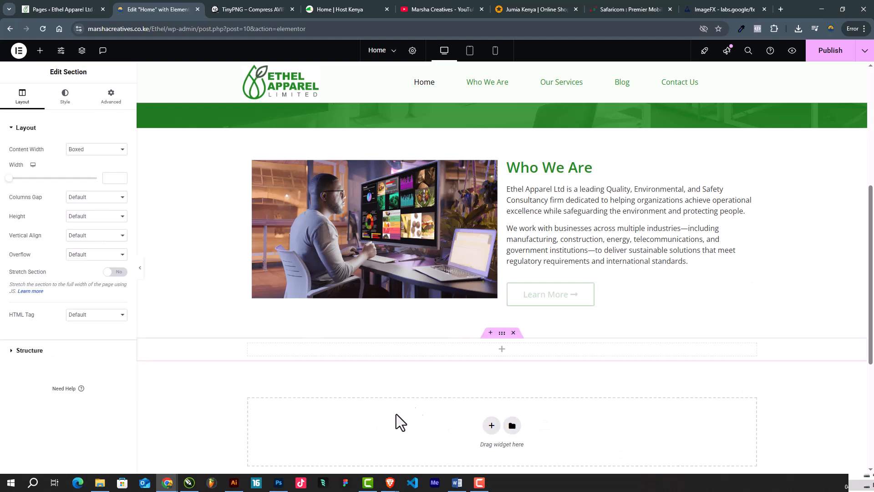
{"action": "left_click", "coordinate": [112, 99]}
{"action": "left_click", "coordinate": [122, 196]}
{"action": "left_click_drag", "start_coordinate": [27, 195], "coordinate": [1, 196]}
{"action": "type", "text": "50"}
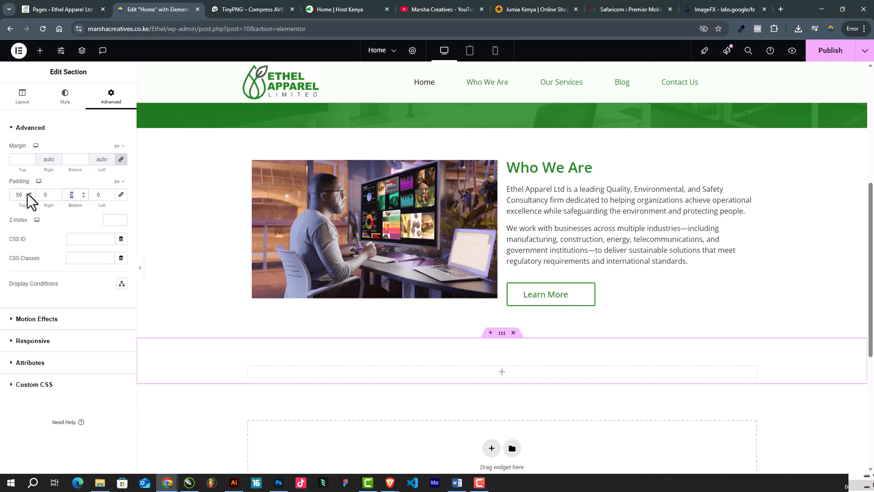
{"action": "type", "text": "50"}
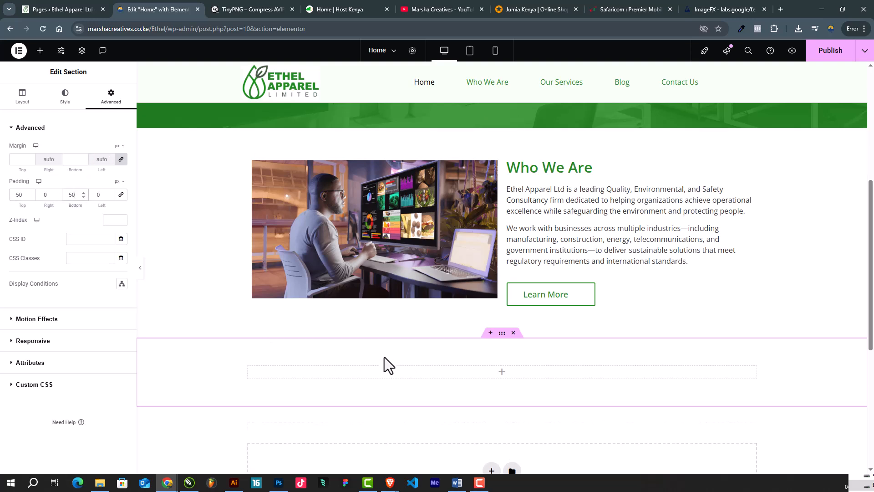
Step: Duplicate the Who We Are heading and move the copy into the new empty section
{"action": "left_click", "coordinate": [40, 50]}
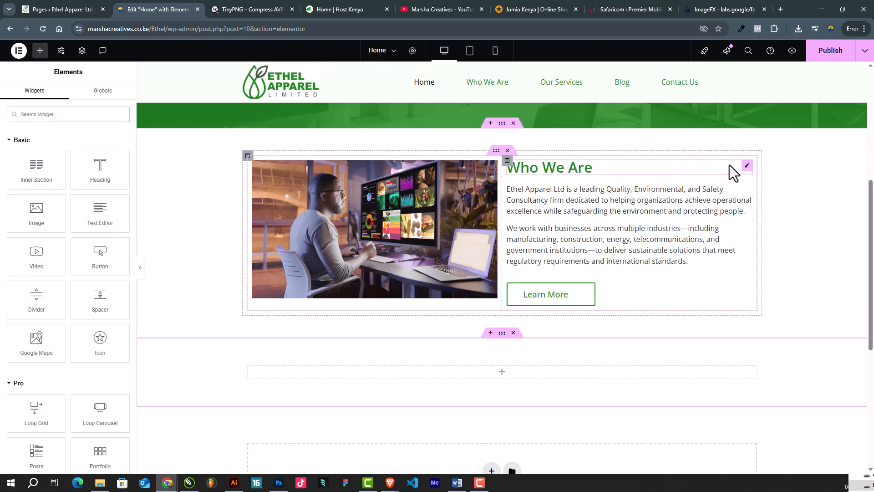
{"action": "right_click", "coordinate": [747, 166]}
{"action": "left_click", "coordinate": [767, 190]}
{"action": "left_click_drag", "start_coordinate": [749, 195], "coordinate": [492, 376]}
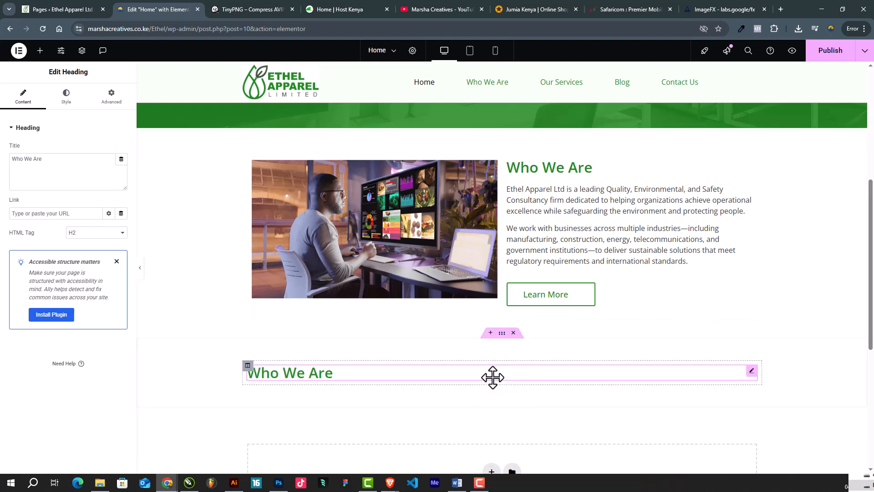
Step: Center the copied heading and change its title to "Our Core Services"
{"action": "left_click", "coordinate": [65, 98]}
{"action": "left_click", "coordinate": [97, 149]}
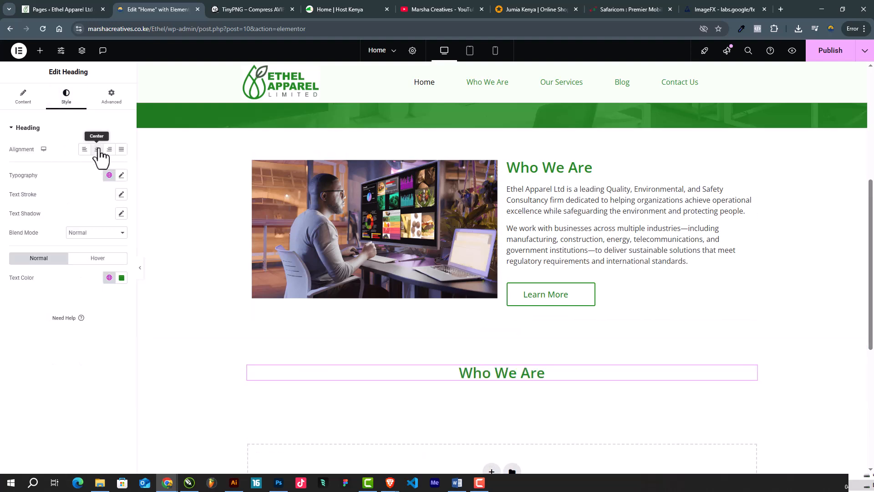
{"action": "left_click", "coordinate": [23, 97]}
{"action": "left_click_drag", "start_coordinate": [63, 160], "coordinate": [5, 152]}
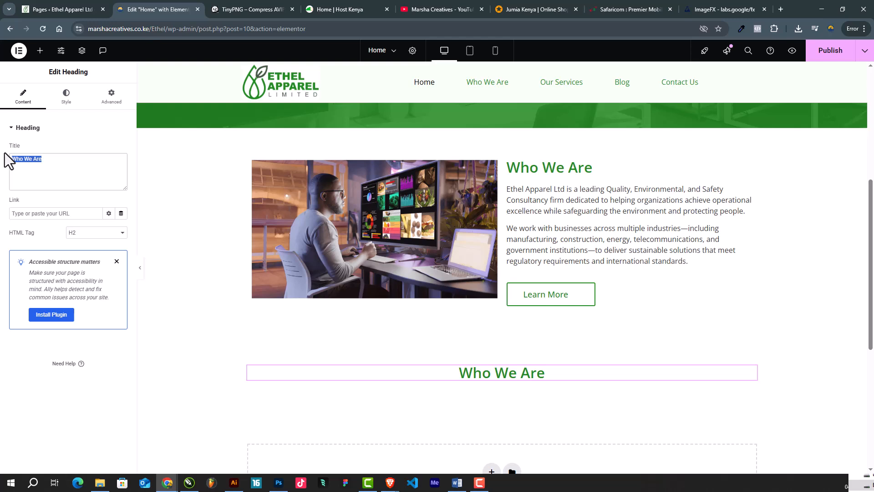
{"action": "type", "text": "Our Core "}
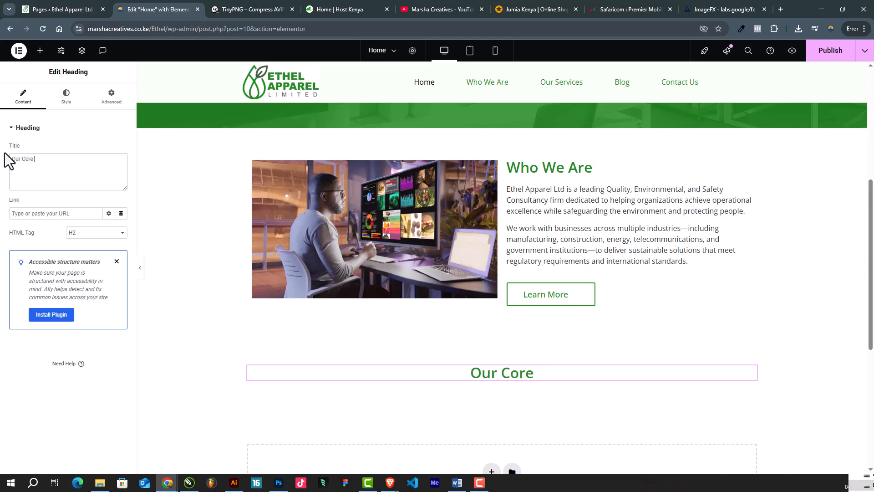
{"action": "type", "text": "Services"}
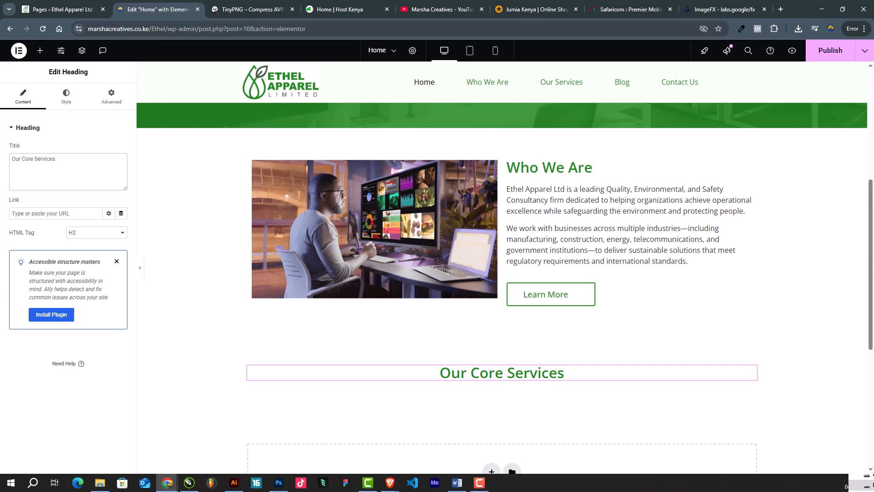
Step: Add centered text below the heading: "Discover how Ethel Apparel’s end-to-end consultancy services can support your journey toward industry-leading standards and environmental sustainability."
{"action": "key", "text": "alt+Tab"}
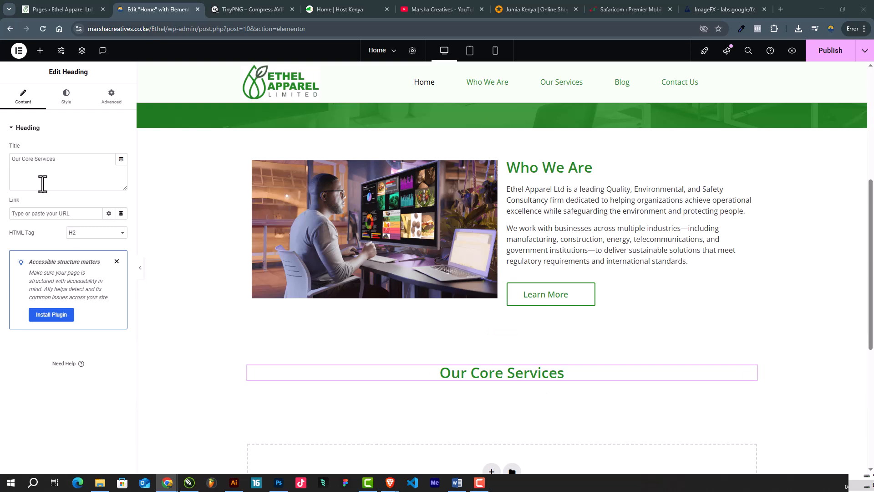
{"action": "left_click", "coordinate": [40, 51]}
{"action": "left_click_drag", "start_coordinate": [81, 212], "coordinate": [512, 375]}
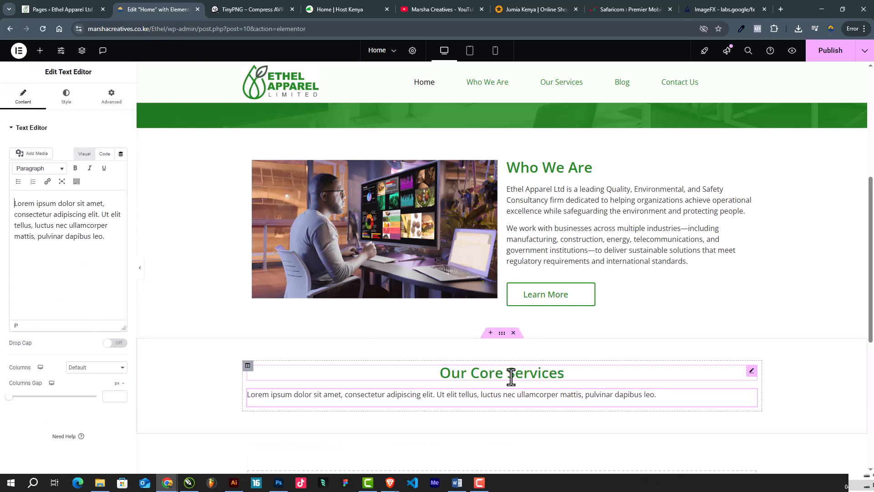
{"action": "key", "text": "ctrl+a"}
{"action": "type", "text": "Discover how Ethel Apparel’s end-to-end consultancy services can support your journey toward industry-leading standards and environmental sustainability."}
{"action": "left_click", "coordinate": [64, 105]}
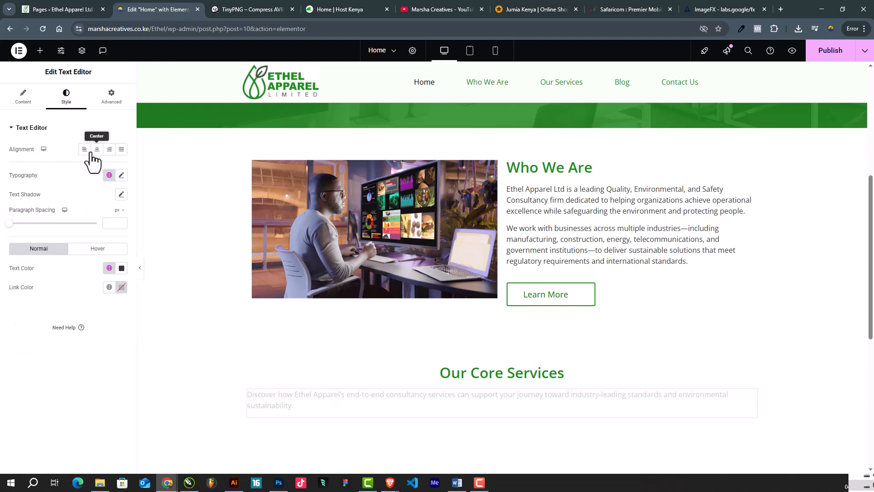
{"action": "left_click", "coordinate": [96, 150]}
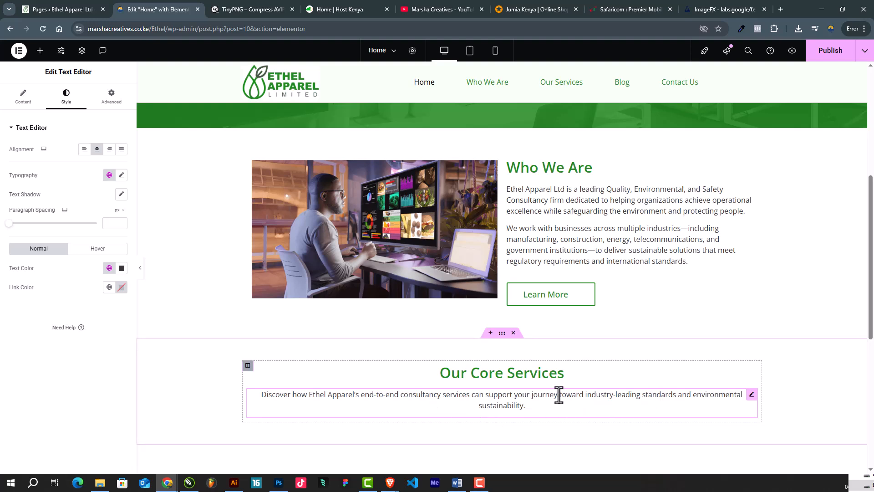
Step: Try a <br> line break after "journey" in the HTML code of the Our Core Services description
{"action": "left_click", "coordinate": [17, 100]}
{"action": "left_click", "coordinate": [104, 155]}
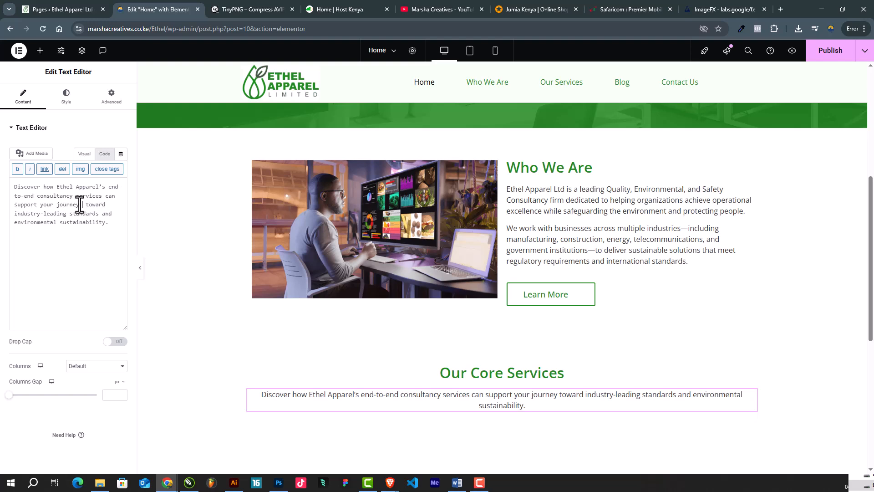
{"action": "type", "text": "<b "}
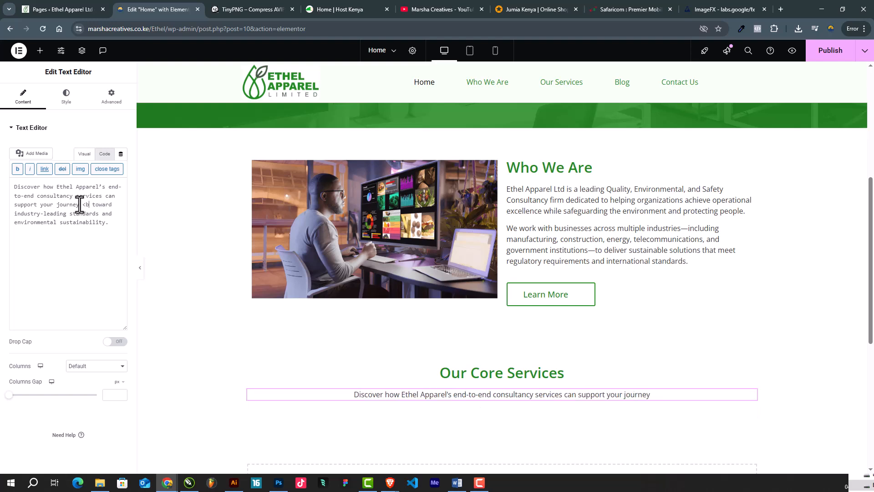
{"action": "type", "text": "r>"}
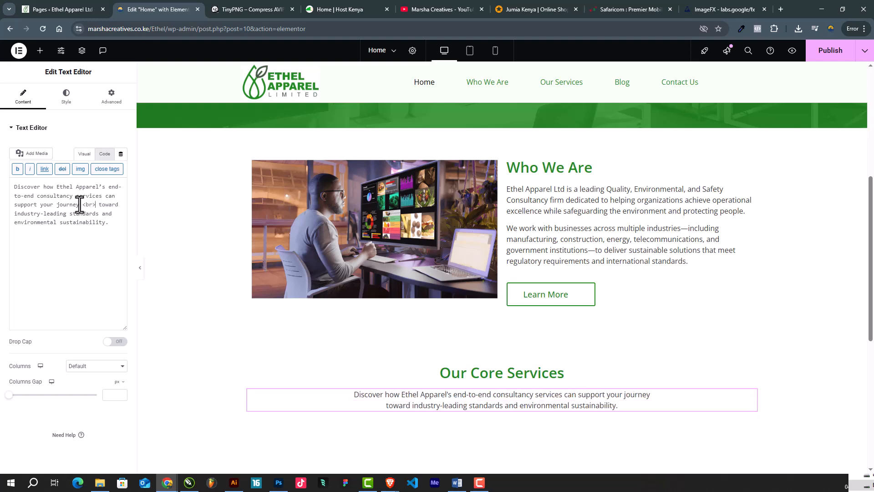
{"action": "scroll", "coordinate": [507, 396], "scroll_direction": "down", "scroll_amount": 3}
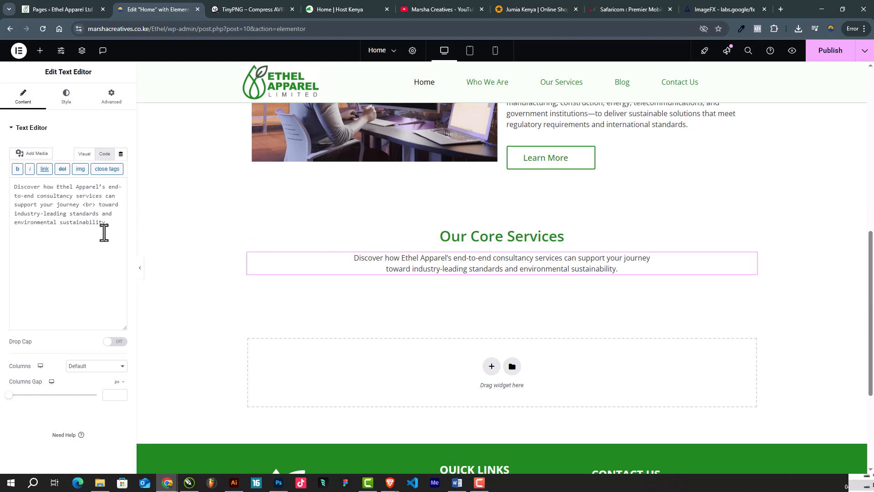
{"action": "scroll", "coordinate": [449, 354], "scroll_direction": "up", "scroll_amount": 2}
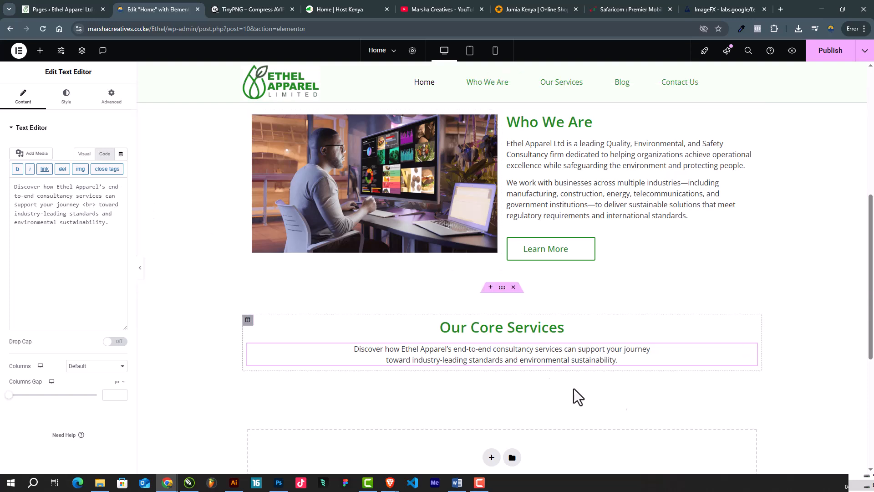
Step: Remove the <br> tag from the Our Core Services description's code
{"action": "left_click", "coordinate": [96, 204]}
{"action": "key", "text": "BackSpace"}
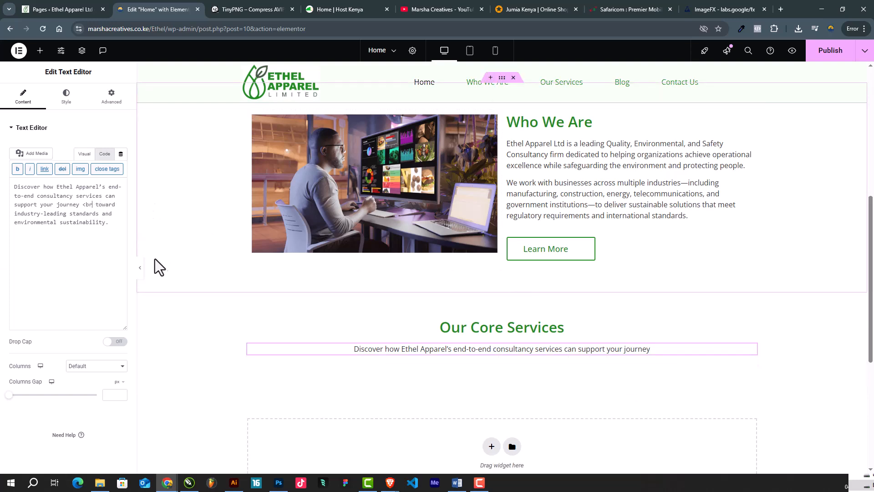
{"action": "key", "text": "BackSpace"}
{"action": "key", "text": "BackSpace"}
{"action": "key", "text": "BackSpace"}
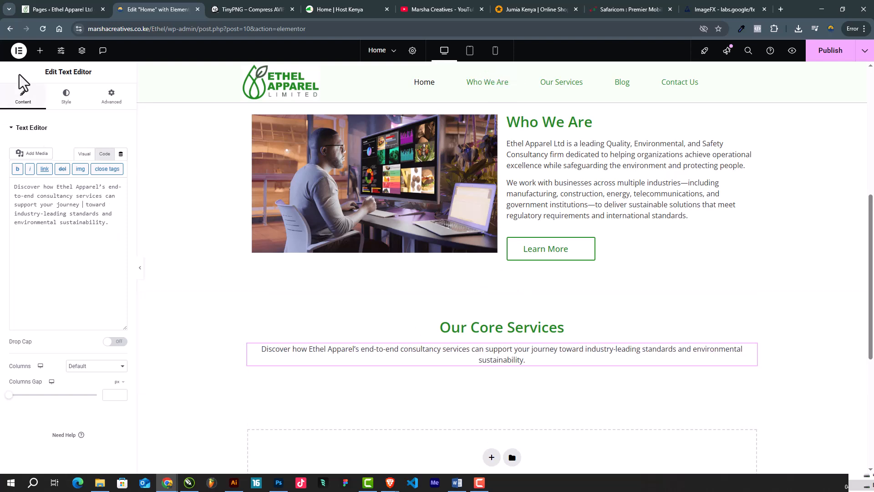
Step: Add an inner section with a single column above the Our Core Services heading, boxed to 900 px wide
{"action": "left_click", "coordinate": [39, 51]}
{"action": "mouse_move", "coordinate": [39, 185]}
{"action": "left_mouse_down"}
{"action": "mouse_move", "coordinate": [39, 173]}
{"action": "mouse_move", "coordinate": [513, 345]}
{"action": "mouse_move", "coordinate": [513, 357]}
{"action": "mouse_move", "coordinate": [510, 350]}
{"action": "left_mouse_up"}
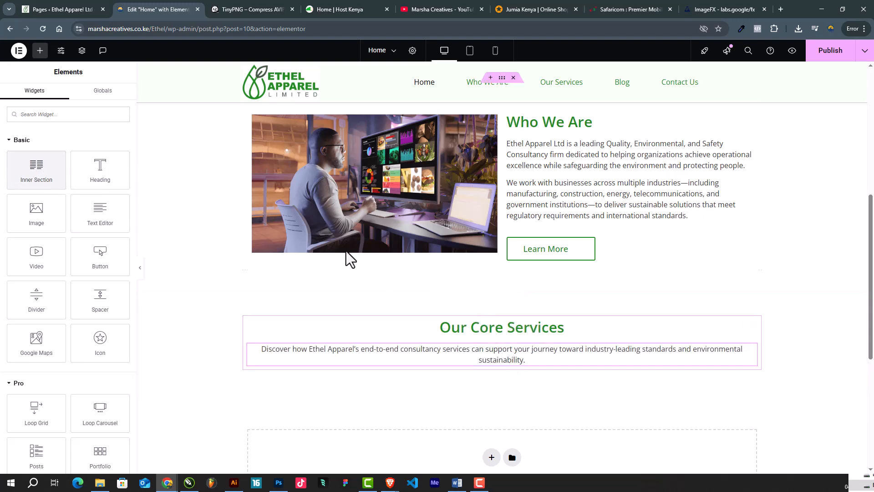
{"action": "left_click_drag", "start_coordinate": [32, 166], "coordinate": [509, 336]}
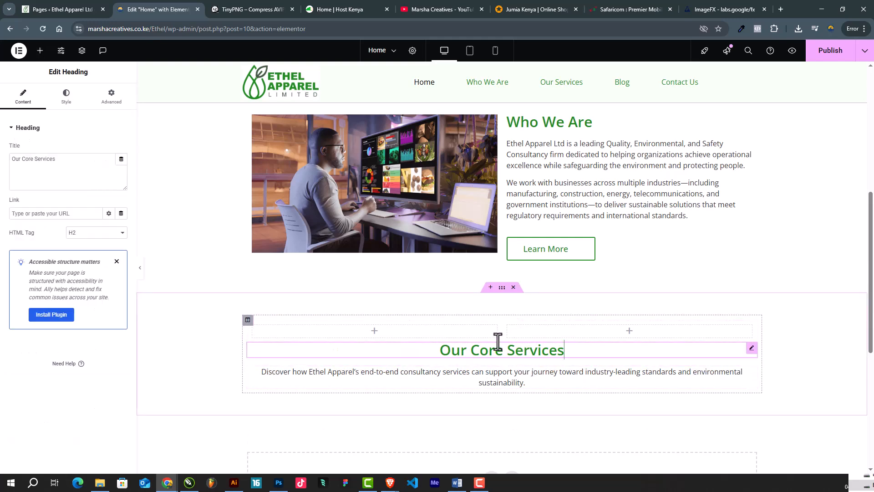
{"action": "right_click", "coordinate": [508, 325]}
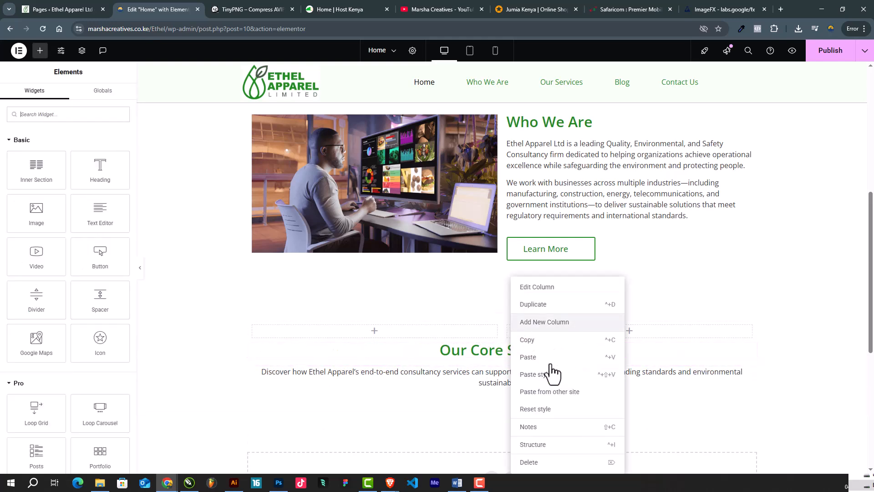
{"action": "left_click", "coordinate": [535, 462]}
{"action": "left_click", "coordinate": [496, 316]}
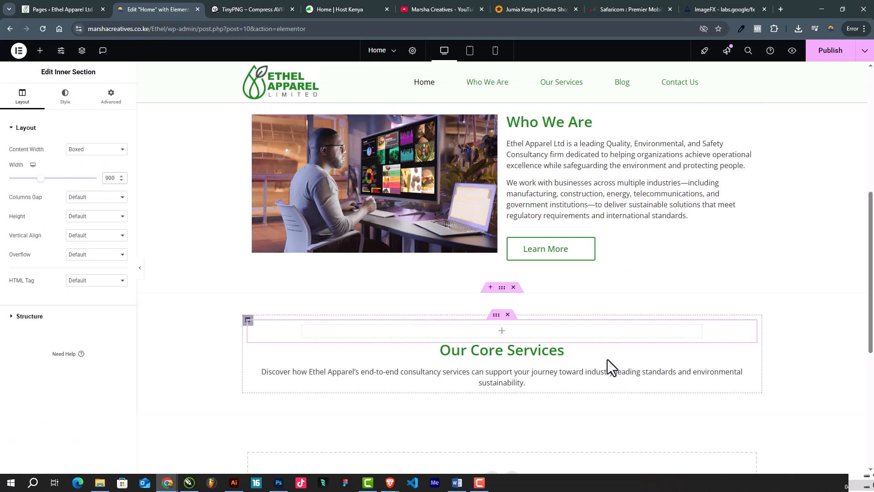
Step: Move the Our Core Services heading and description into the inner section and narrow its boxed width to 769 px
{"action": "left_click_drag", "start_coordinate": [751, 350], "coordinate": [544, 334]}
{"action": "left_click_drag", "start_coordinate": [751, 355], "coordinate": [519, 342]}
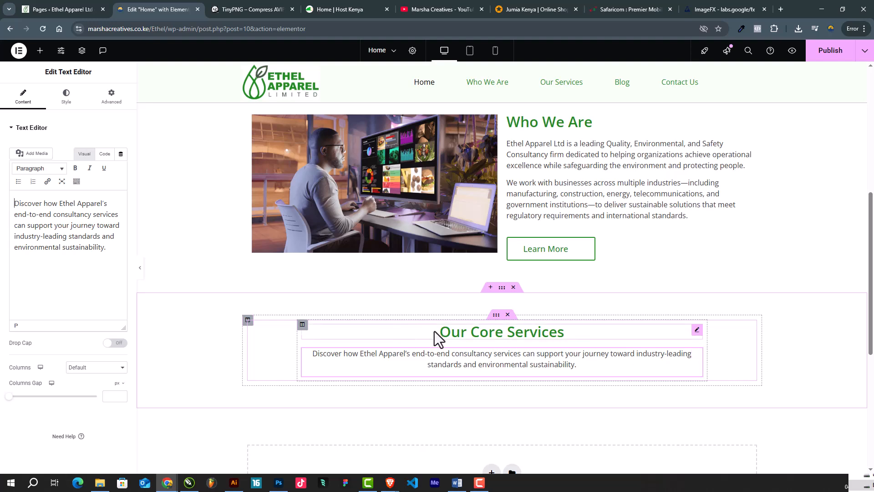
{"action": "left_click", "coordinate": [495, 315]}
{"action": "mouse_move", "coordinate": [38, 184]}
{"action": "left_mouse_down"}
{"action": "mouse_move", "coordinate": [17, 191]}
{"action": "mouse_move", "coordinate": [30, 193]}
{"action": "left_mouse_up"}
{"action": "scroll", "coordinate": [582, 386], "scroll_direction": "down", "scroll_amount": 1}
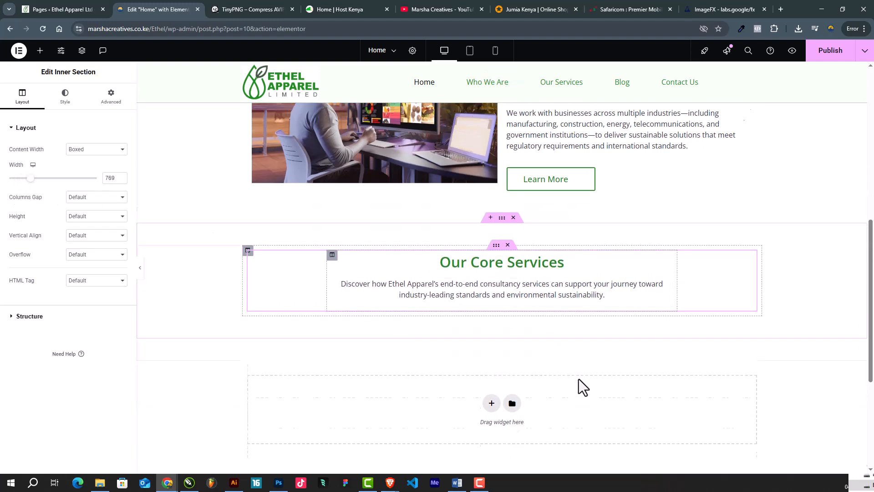
{"action": "scroll", "coordinate": [578, 379], "scroll_direction": "down", "scroll_amount": 1}
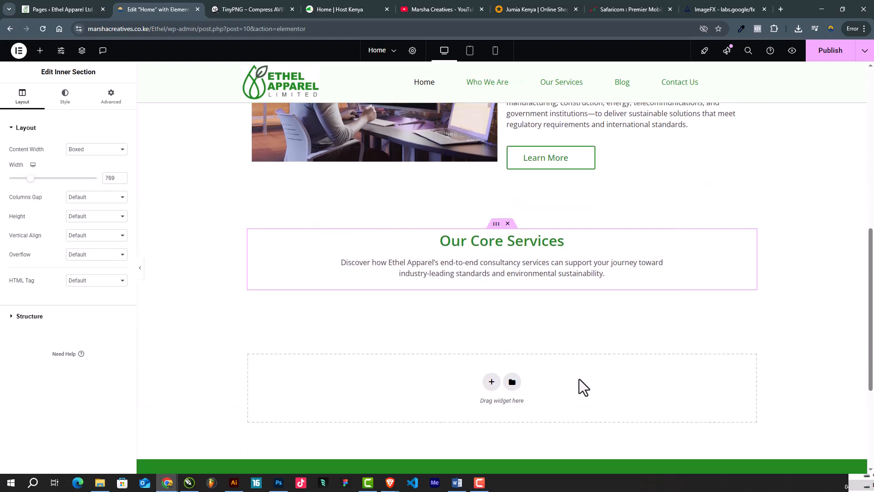
Step: Unlink the description's margins and set its top margin to -13 px, closer to the heading
{"action": "left_click", "coordinate": [553, 273]}
{"action": "left_click", "coordinate": [110, 96]}
{"action": "left_click", "coordinate": [121, 158]}
{"action": "left_click", "coordinate": [28, 162]}
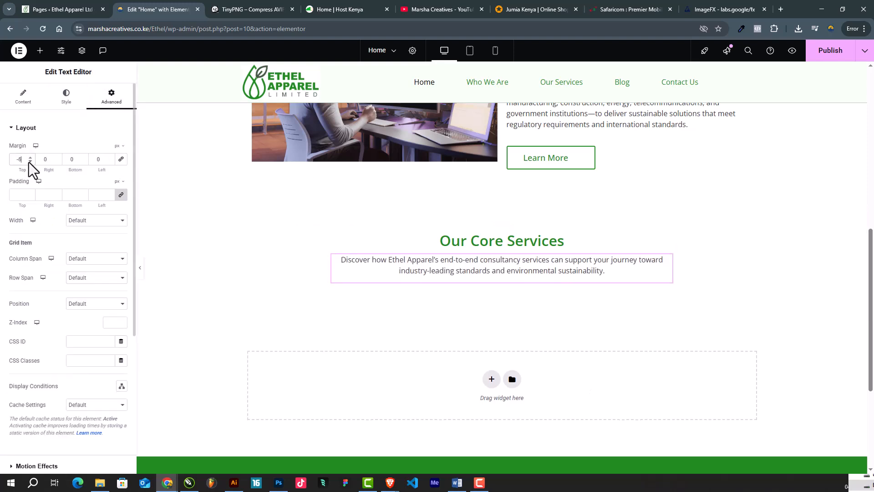
{"action": "left_click", "coordinate": [31, 157]}
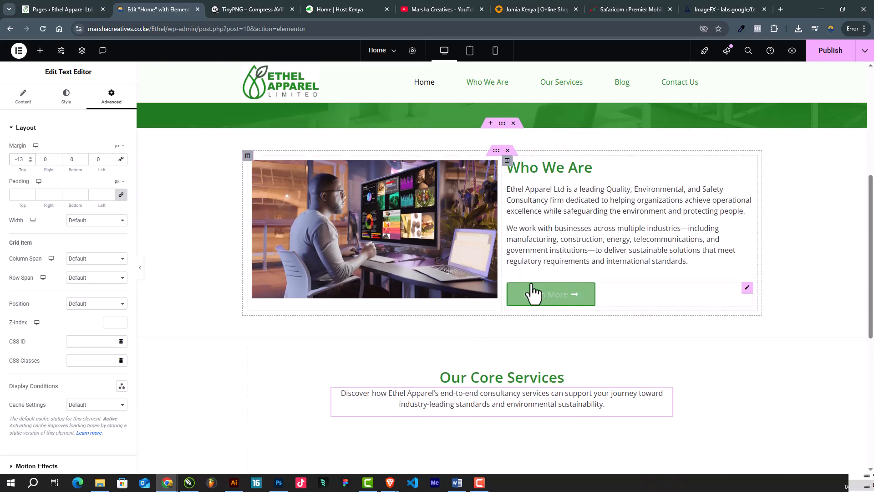
Step: Give the whole Our Core Services section a classic background in the very light green global color
{"action": "left_click", "coordinate": [502, 198]}
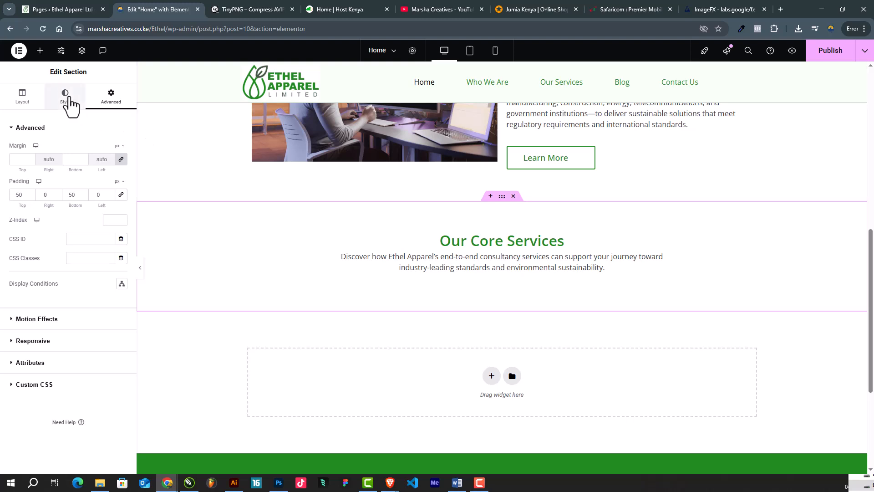
{"action": "left_click", "coordinate": [69, 101]}
{"action": "left_click", "coordinate": [85, 169]}
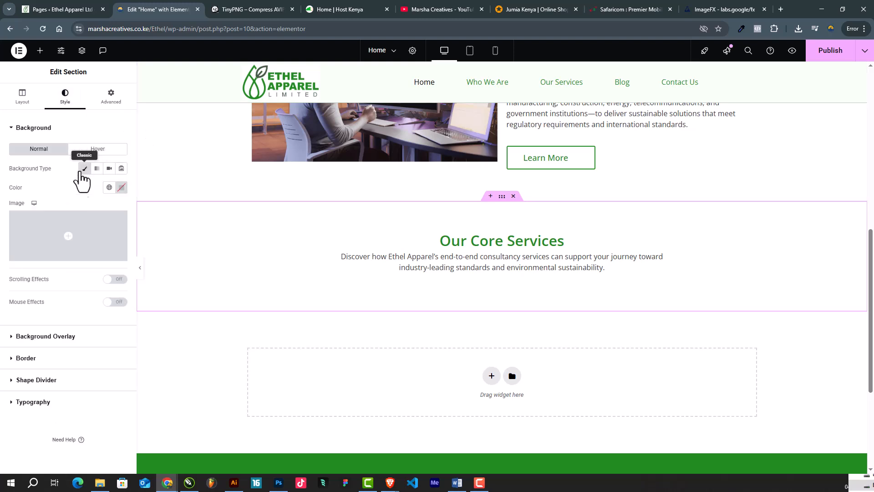
{"action": "left_click", "coordinate": [110, 188]}
{"action": "left_click", "coordinate": [53, 312]}
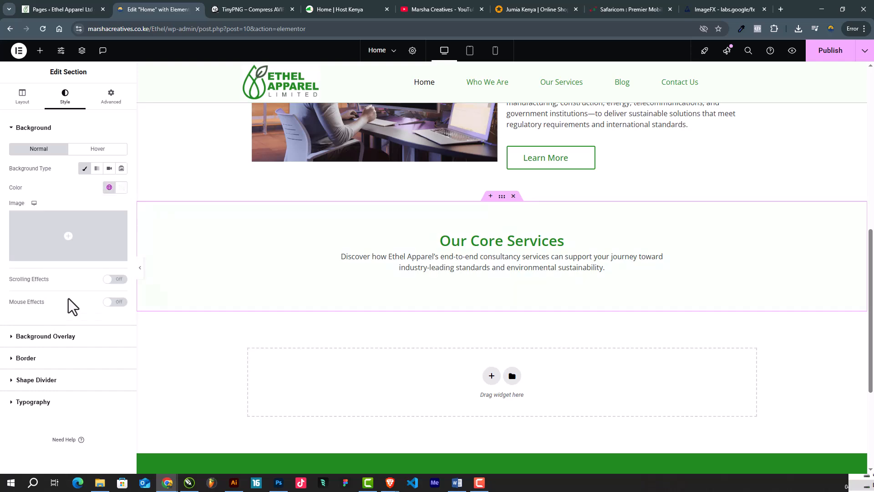
{"action": "scroll", "coordinate": [515, 269], "scroll_direction": "up", "scroll_amount": 8}
{"action": "scroll", "coordinate": [519, 309], "scroll_direction": "down", "scroll_amount": 7}
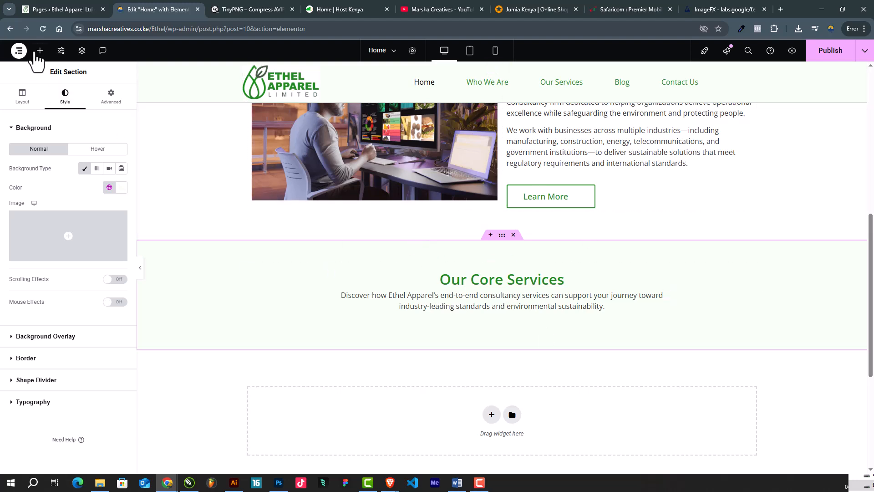
Step: Search the widgets for "adv", shorten the query to "ad", and clear the search
{"action": "left_click", "coordinate": [39, 50]}
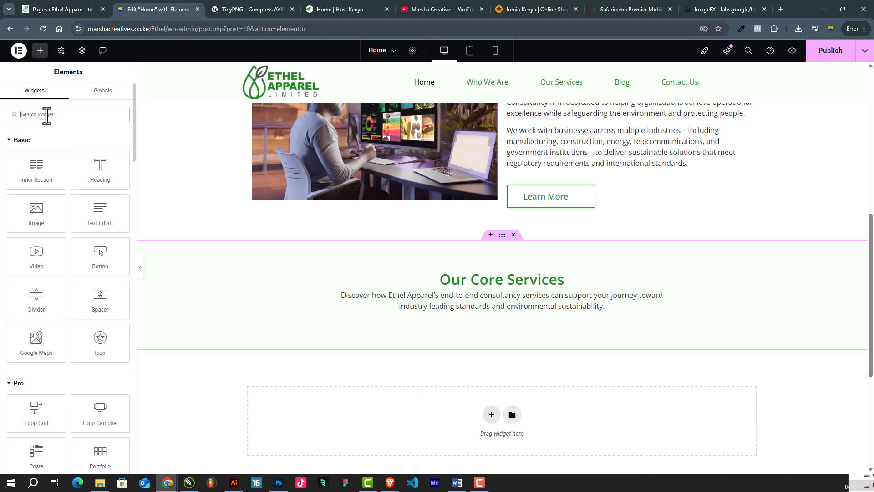
{"action": "type", "text": "adv"}
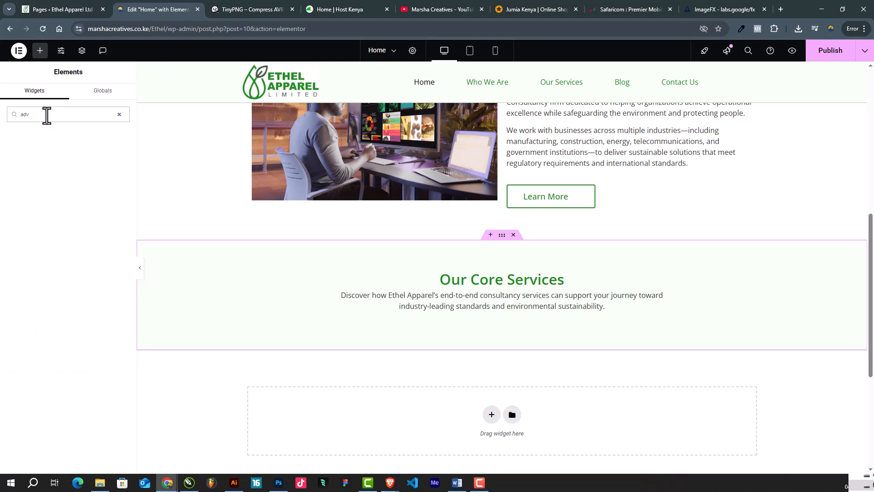
{"action": "key", "text": "BackSpace"}
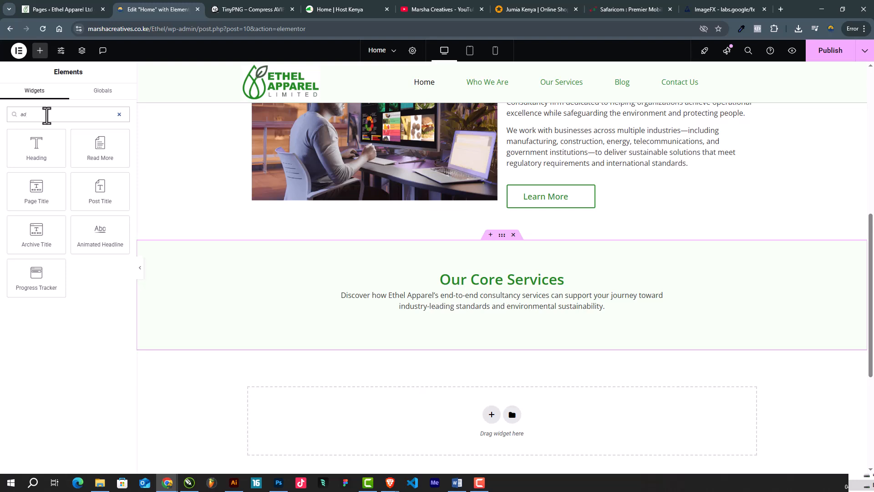
{"action": "left_click_drag", "start_coordinate": [36, 113], "coordinate": [4, 111]}
{"action": "key", "text": "BackSpace"}
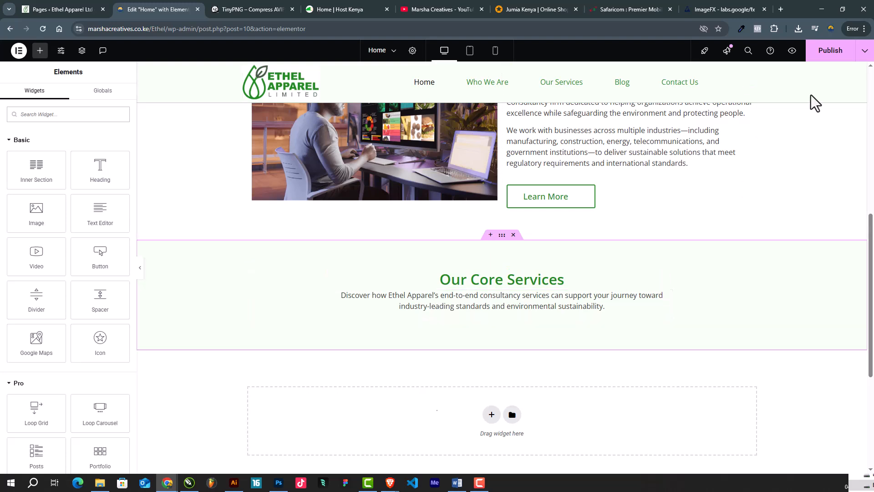
Step: Publish the changes to the Home page
{"action": "left_click", "coordinate": [827, 53]}
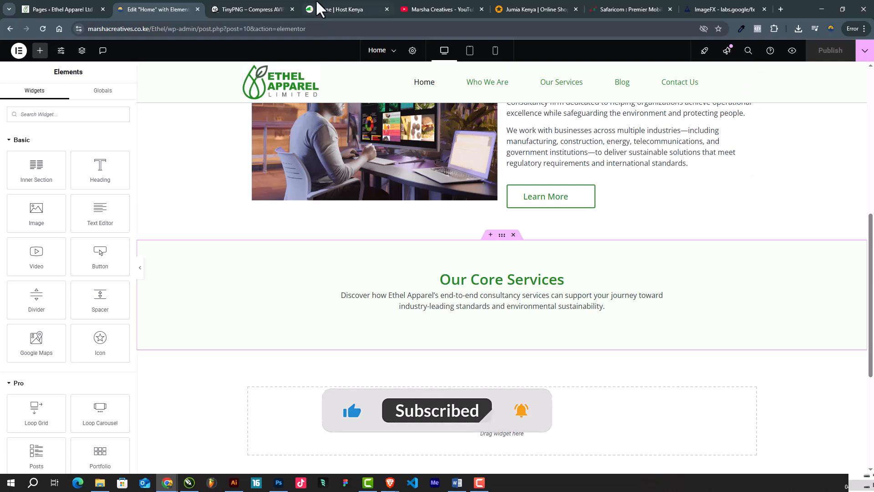
Step: Open hostkenya.co.ke/plugins, examine the Elementor add-on plugins offered there, and return to the Home page editor
{"action": "left_click", "coordinate": [326, 5]}
{"action": "left_click", "coordinate": [227, 28]}
{"action": "left_click", "coordinate": [242, 27]}
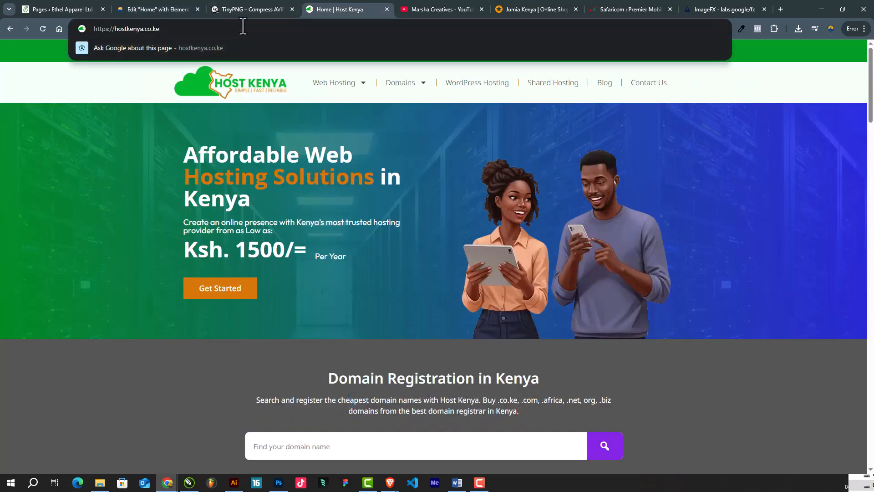
{"action": "type", "text": "/pl"}
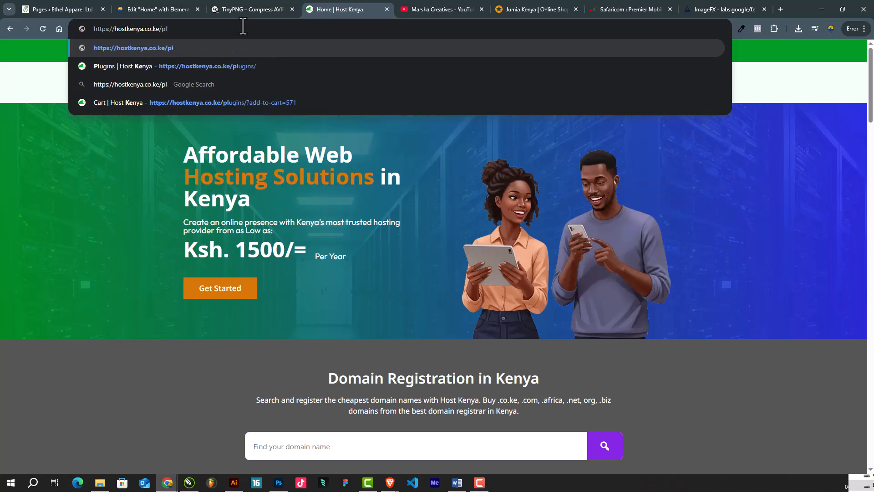
{"action": "type", "text": "u"}
{"action": "key", "text": "Return"}
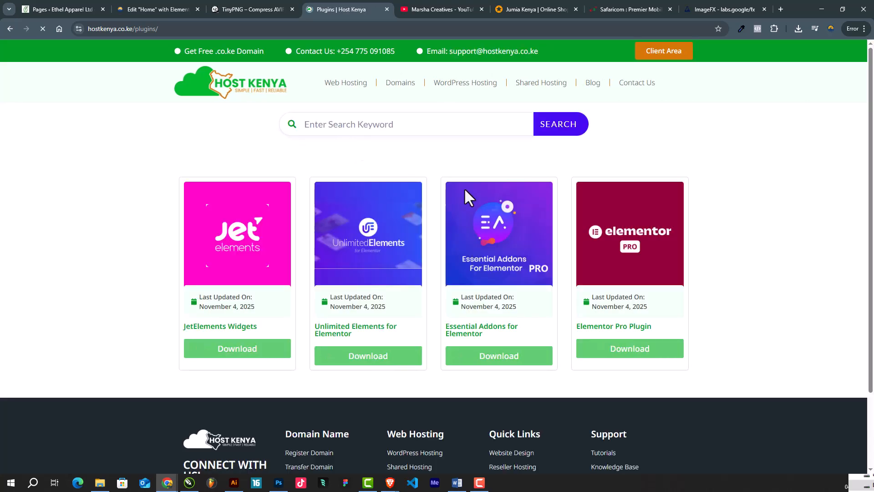
{"action": "scroll", "coordinate": [500, 200], "scroll_direction": "down", "scroll_amount": 1}
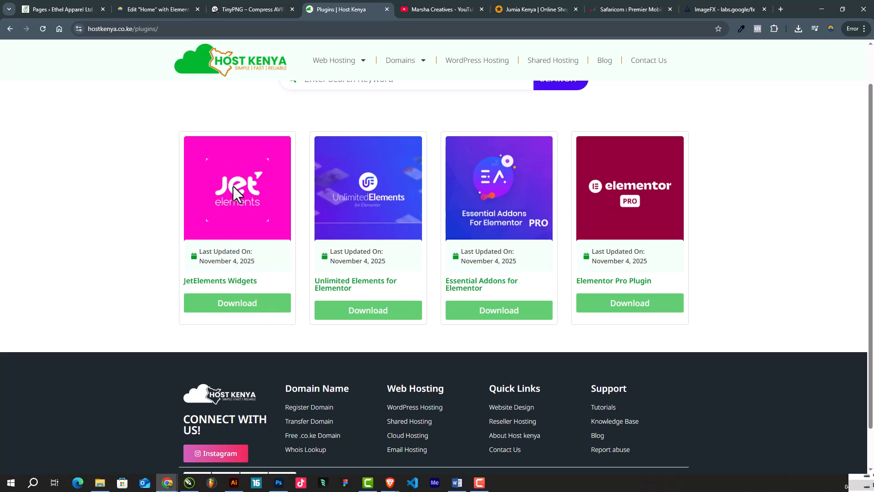
{"action": "left_click", "coordinate": [163, 2]}
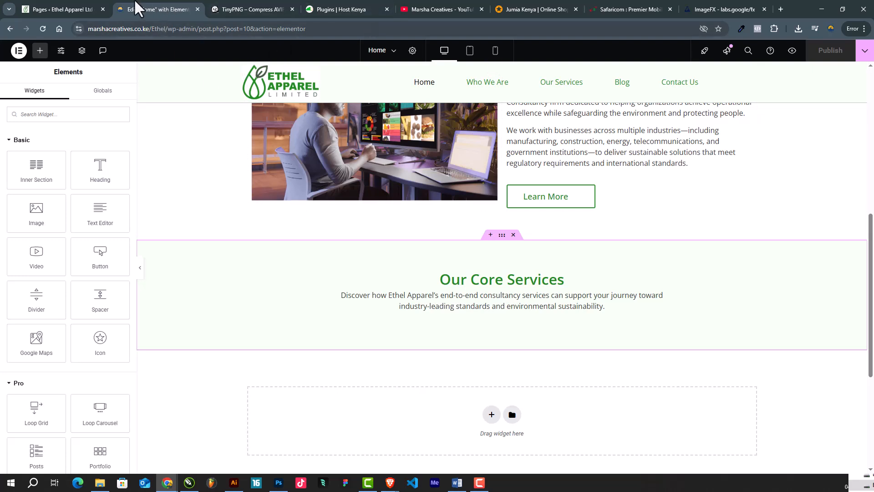
{"action": "scroll", "coordinate": [332, 269], "scroll_direction": "down", "scroll_amount": 1}
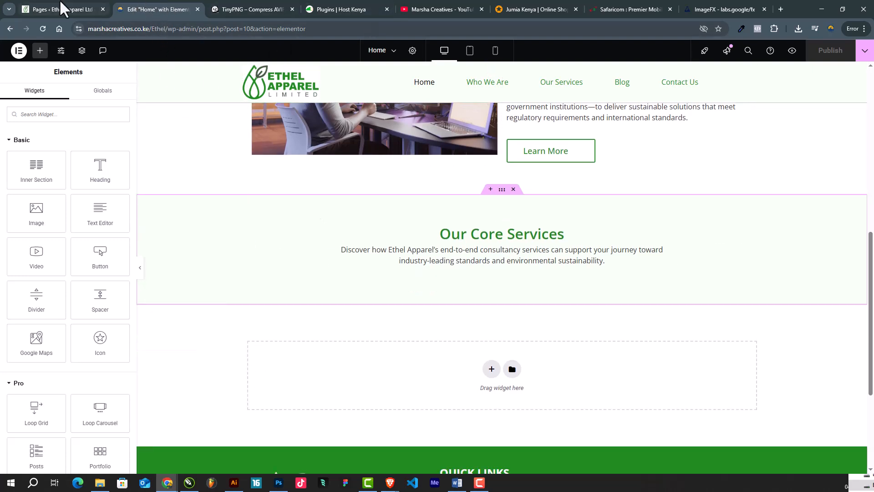
Step: Switch to the WordPress dashboard and open the form for uploading a new plugin in .zip format
{"action": "left_click", "coordinate": [61, 4]}
{"action": "mouse_move", "coordinate": [23, 259]}
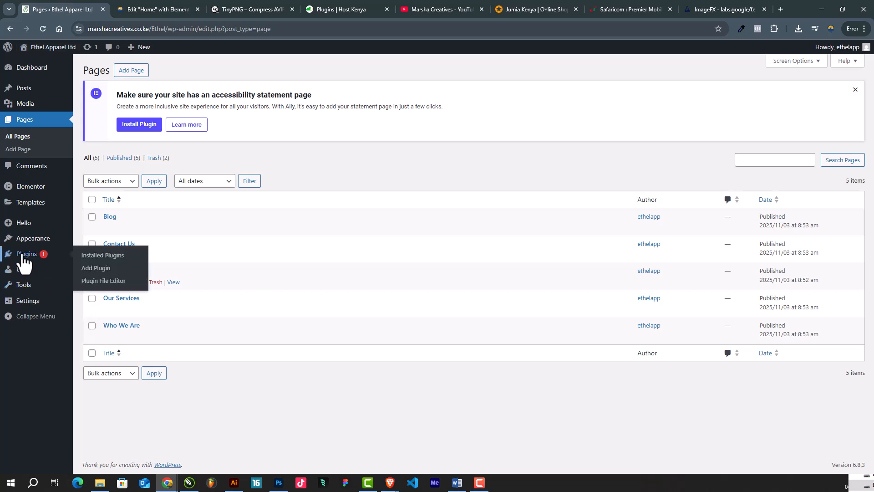
{"action": "left_click", "coordinate": [95, 256]}
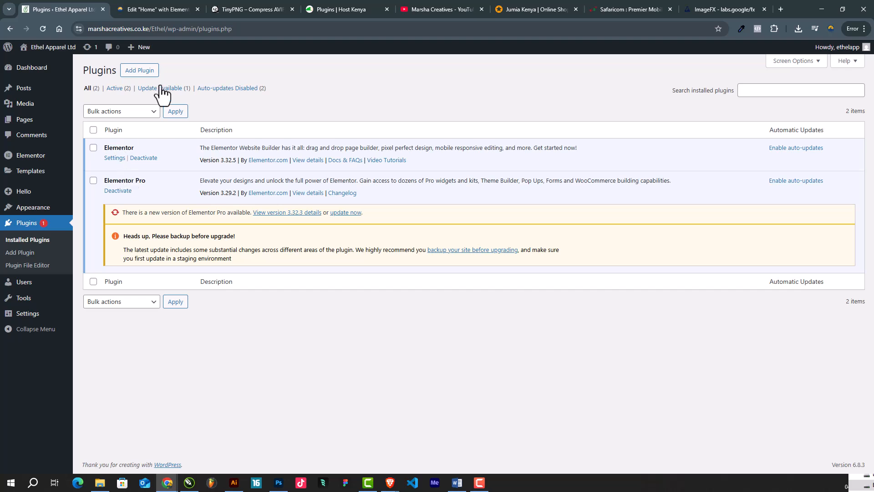
{"action": "left_click", "coordinate": [139, 71]}
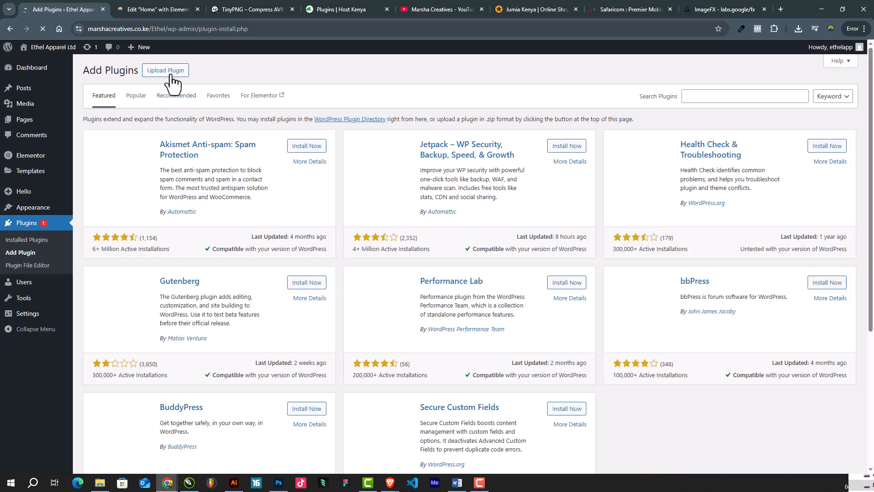
{"action": "left_click", "coordinate": [170, 73]}
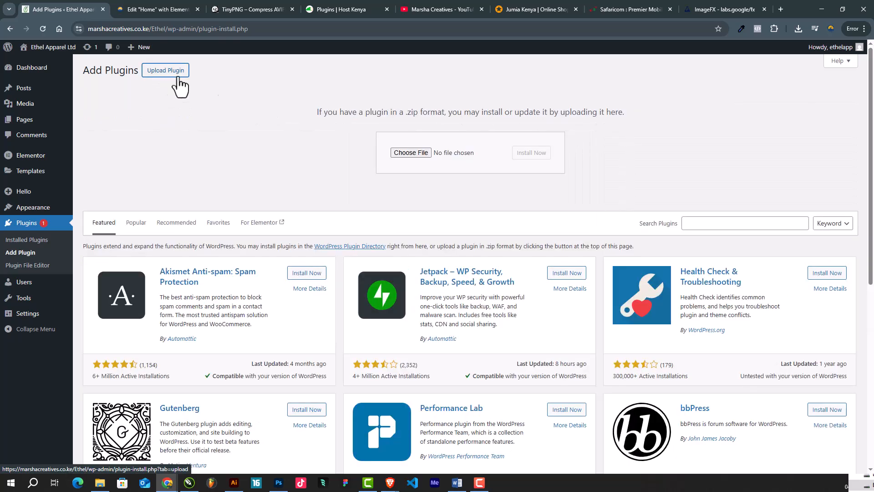
Step: Find jet-elements among the downloaded files by searching for "jet elements", then upload, install and activate it as a plugin
{"action": "left_click", "coordinate": [409, 153]}
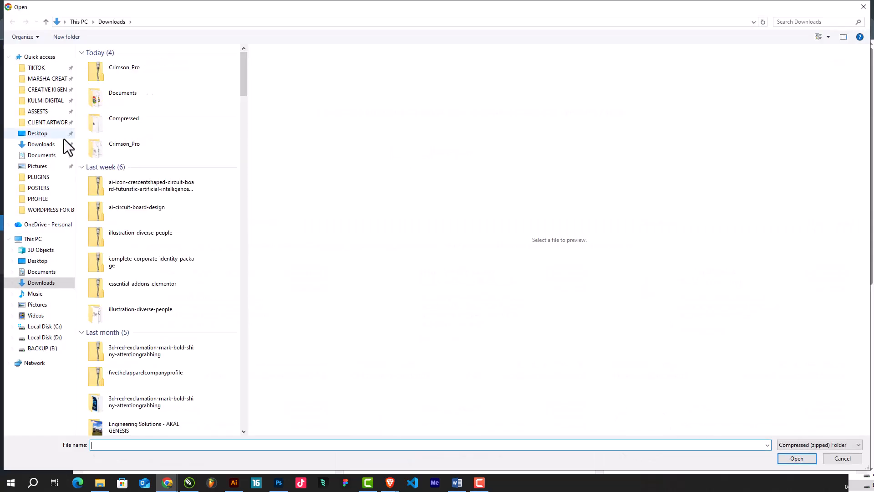
{"action": "left_click", "coordinate": [798, 20]}
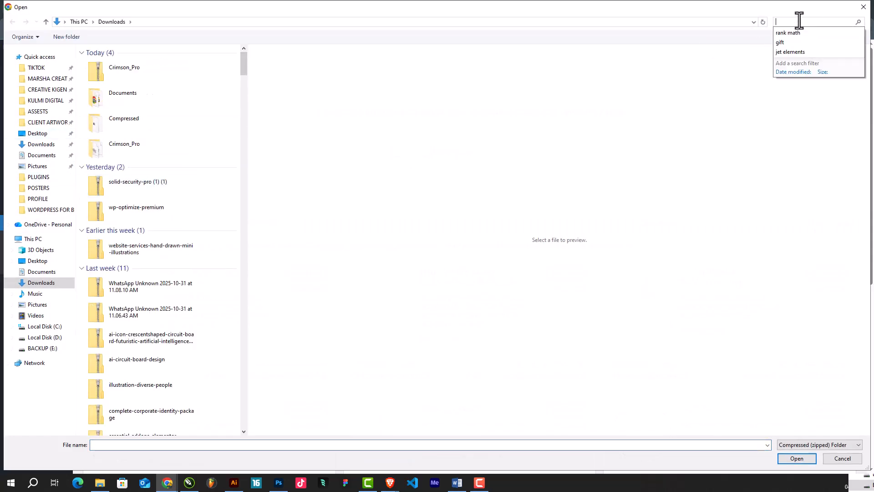
{"action": "left_click", "coordinate": [784, 52]}
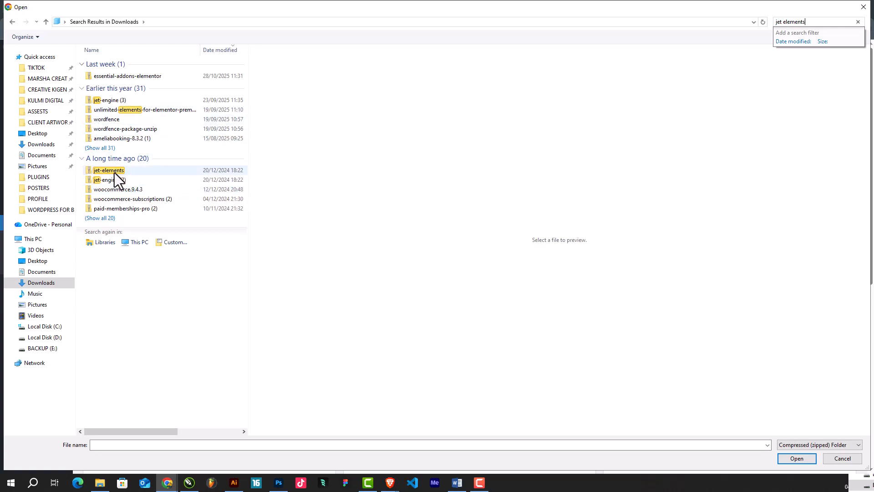
{"action": "double_click", "coordinate": [114, 171]}
{"action": "left_click", "coordinate": [544, 155]}
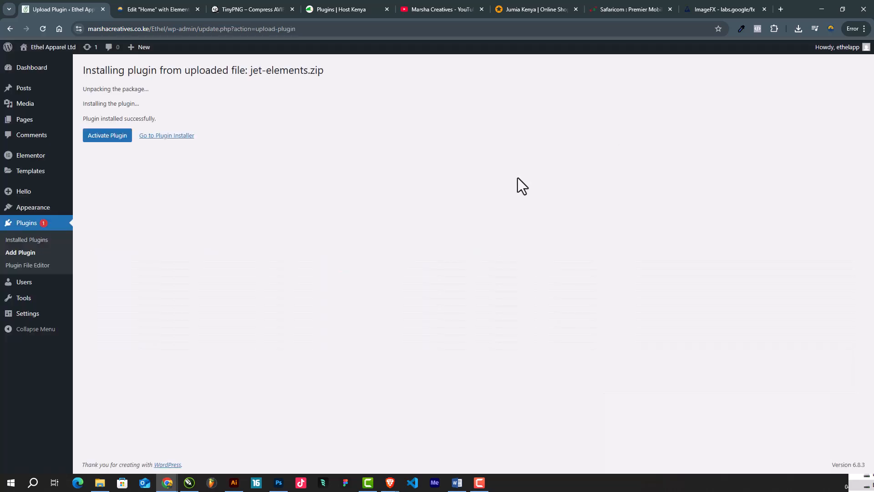
{"action": "left_click", "coordinate": [104, 136]}
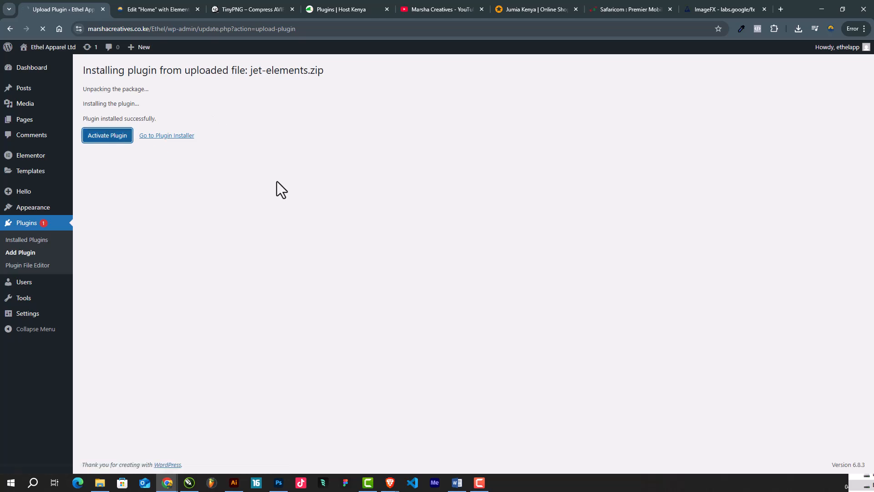
{"action": "left_click", "coordinate": [170, 10]}
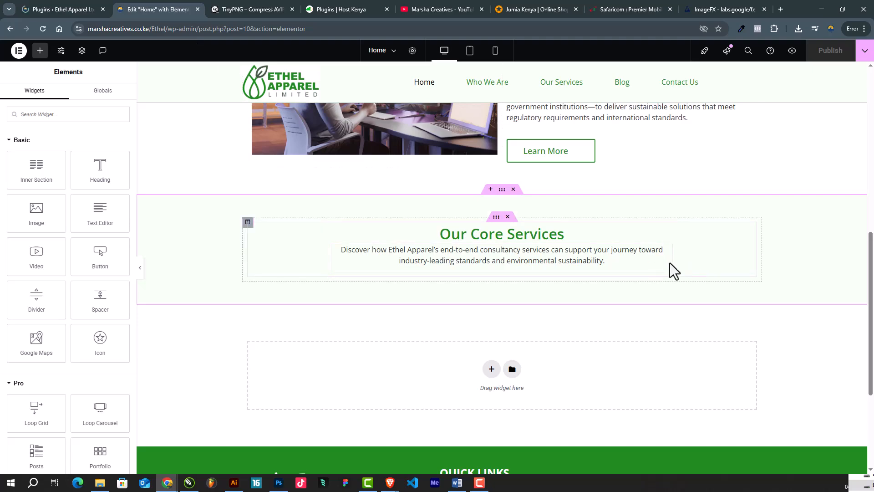
{"action": "scroll", "coordinate": [674, 267], "scroll_direction": "up", "scroll_amount": 5}
{"action": "scroll", "coordinate": [654, 264], "scroll_direction": "up", "scroll_amount": 4}
{"action": "scroll", "coordinate": [605, 252], "scroll_direction": "down", "scroll_amount": 8}
{"action": "scroll", "coordinate": [606, 253], "scroll_direction": "down", "scroll_amount": 3}
Step: Check the JetElements activation status on the Plugins page, and reload the Home page editor
{"action": "left_click", "coordinate": [67, 9]}
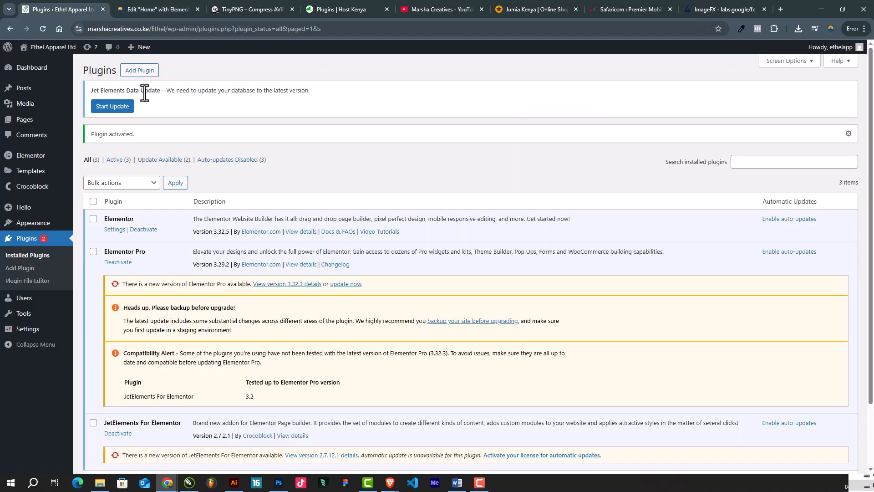
{"action": "scroll", "coordinate": [181, 262], "scroll_direction": "down", "scroll_amount": 2}
{"action": "scroll", "coordinate": [130, 174], "scroll_direction": "up", "scroll_amount": 2}
{"action": "left_click_drag", "start_coordinate": [143, 135], "coordinate": [89, 135]}
{"action": "left_click", "coordinate": [122, 15]}
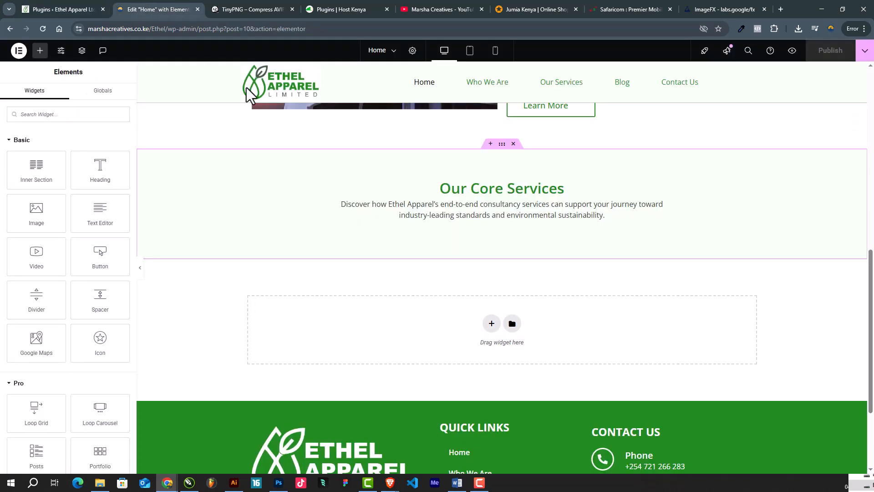
{"action": "left_click", "coordinate": [42, 28]}
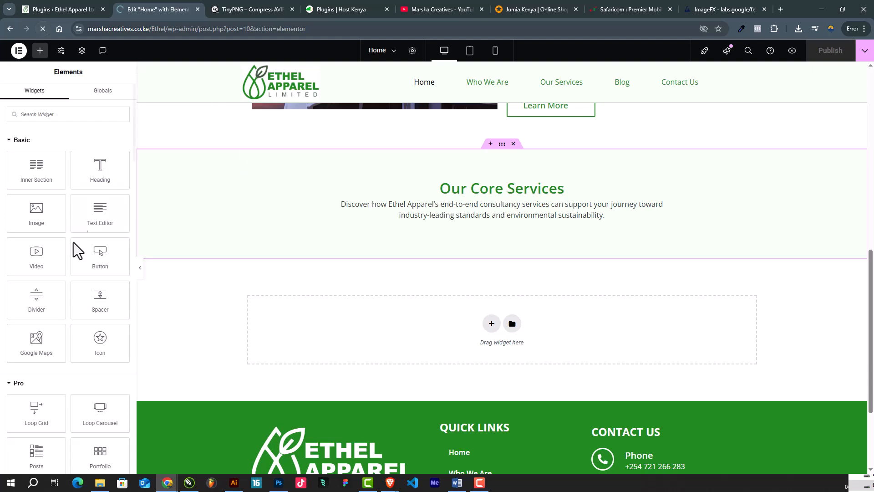
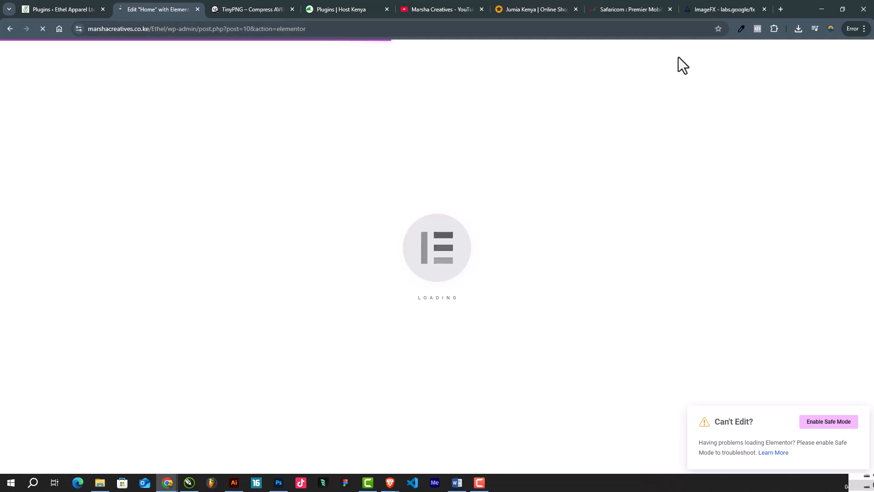
Step: Examine the card sections on the Safaricom website's home page
{"action": "left_click", "coordinate": [618, 6]}
{"action": "scroll", "coordinate": [523, 232], "scroll_direction": "down", "scroll_amount": 5}
{"action": "scroll", "coordinate": [525, 229], "scroll_direction": "down", "scroll_amount": 15}
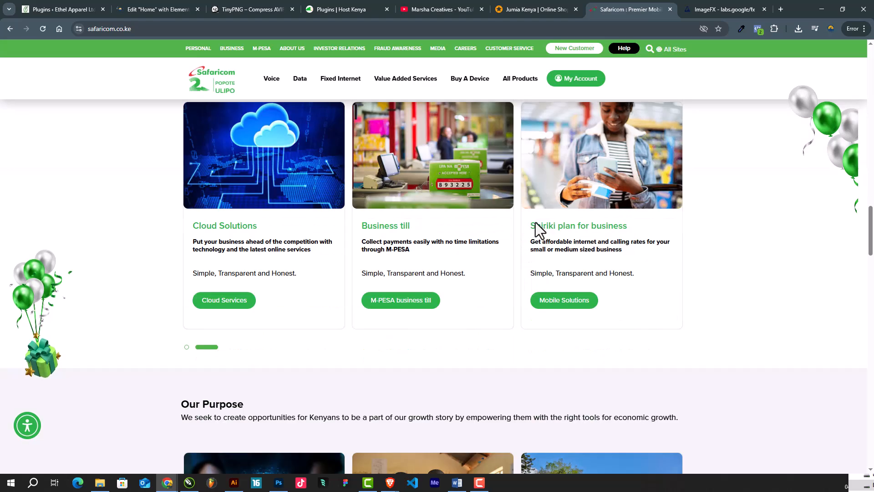
{"action": "scroll", "coordinate": [536, 222], "scroll_direction": "down", "scroll_amount": 20}
{"action": "scroll", "coordinate": [535, 223], "scroll_direction": "down", "scroll_amount": 15}
{"action": "scroll", "coordinate": [536, 223], "scroll_direction": "up", "scroll_amount": 5}
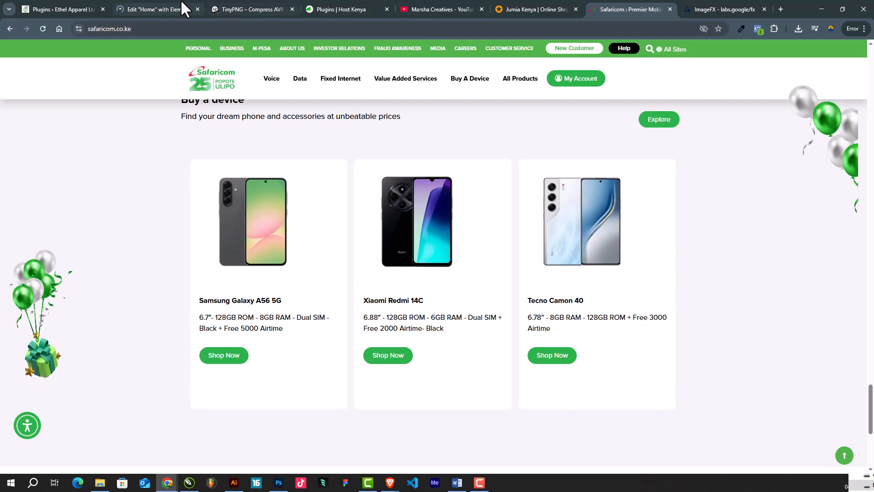
{"action": "left_click", "coordinate": [321, 3]}
{"action": "scroll", "coordinate": [378, 200], "scroll_direction": "up", "scroll_amount": 1}
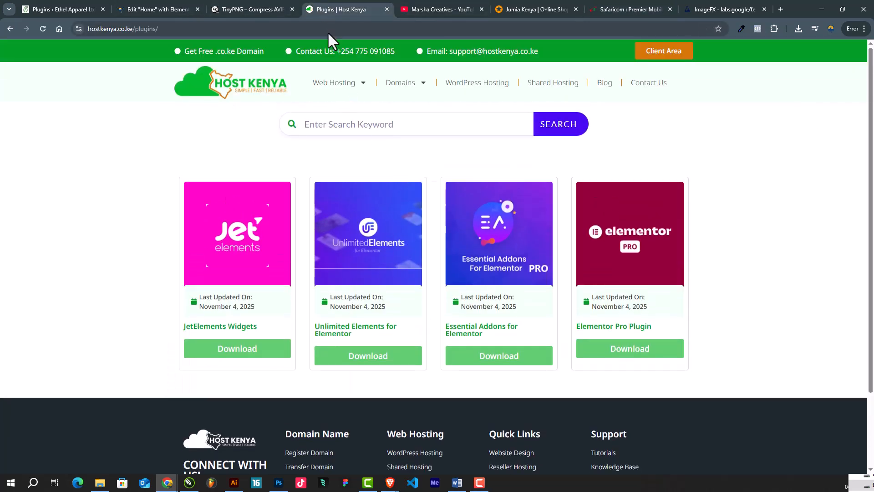
{"action": "left_click", "coordinate": [250, 2]}
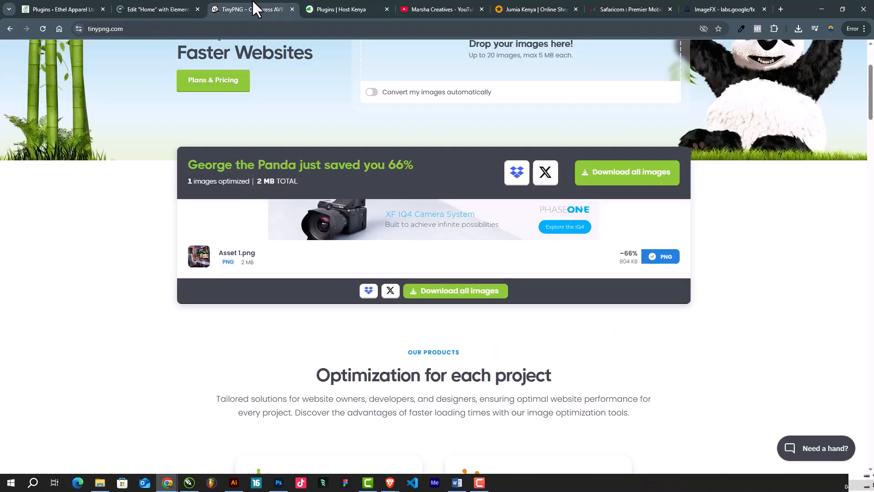
{"action": "left_click", "coordinate": [325, 5]}
{"action": "left_click", "coordinate": [176, 4]}
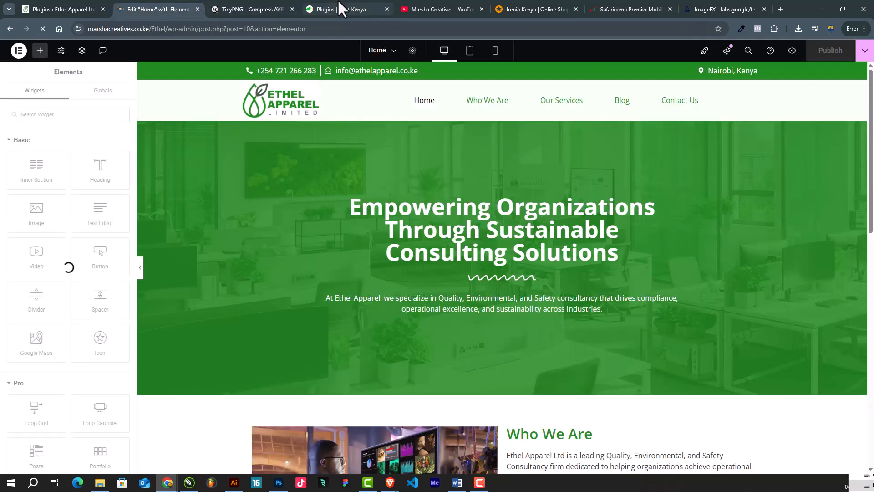
{"action": "scroll", "coordinate": [408, 366], "scroll_direction": "down", "scroll_amount": 10}
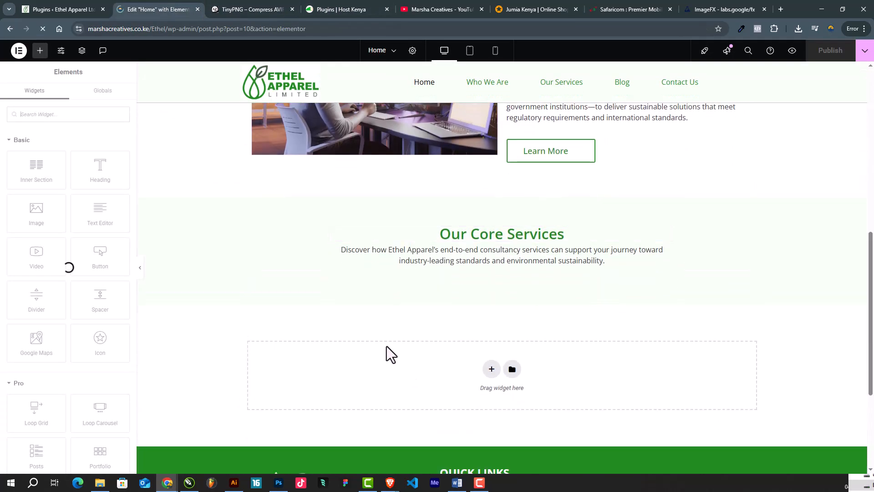
{"action": "left_click", "coordinate": [721, 2]}
{"action": "left_click", "coordinate": [650, 2]}
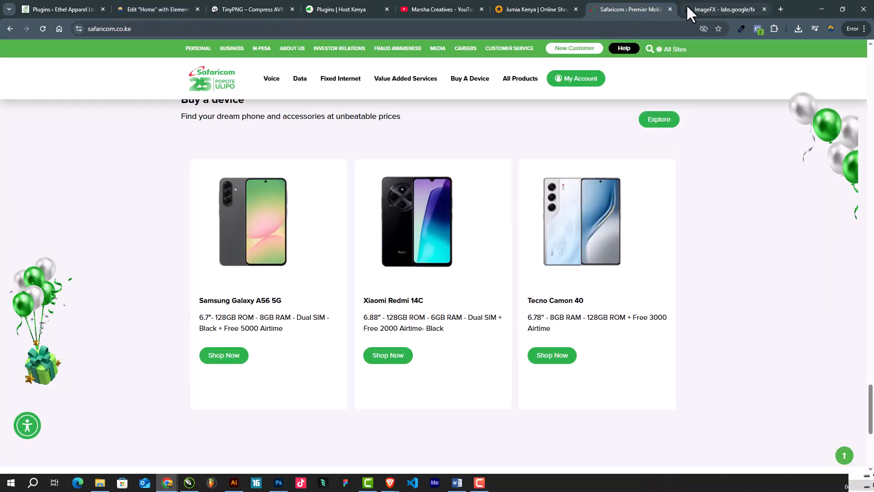
{"action": "left_click", "coordinate": [624, 28]}
{"action": "scroll", "coordinate": [451, 203], "scroll_direction": "up", "scroll_amount": 6}
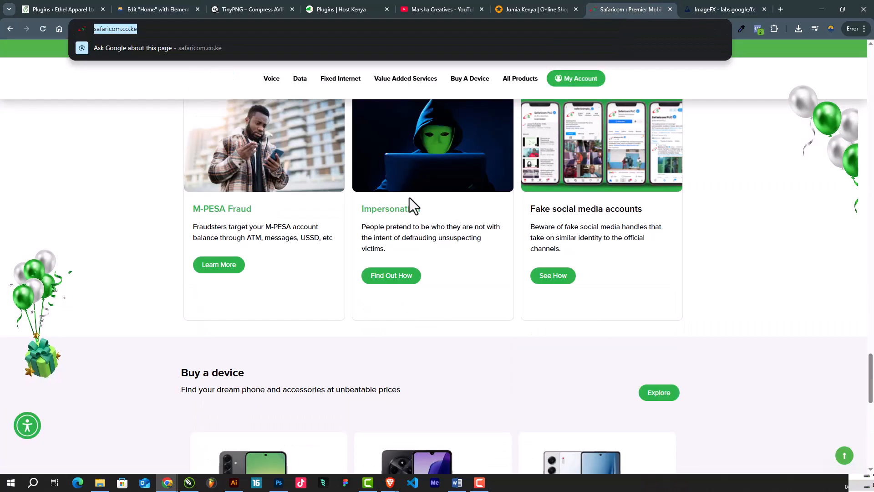
Step: Return to the Home page editor and examine the widgets available in the JetElements category
{"action": "left_click", "coordinate": [163, 6]}
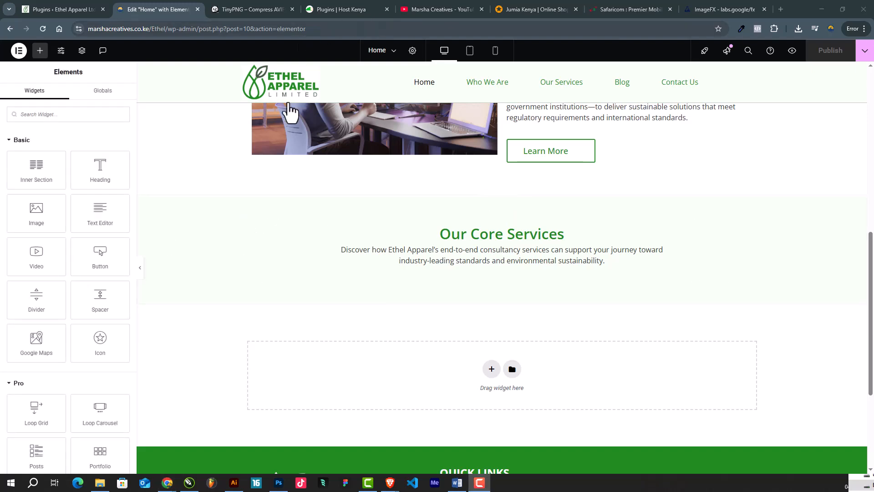
{"action": "left_click", "coordinate": [66, 114]}
{"action": "scroll", "coordinate": [78, 275], "scroll_direction": "down", "scroll_amount": 20}
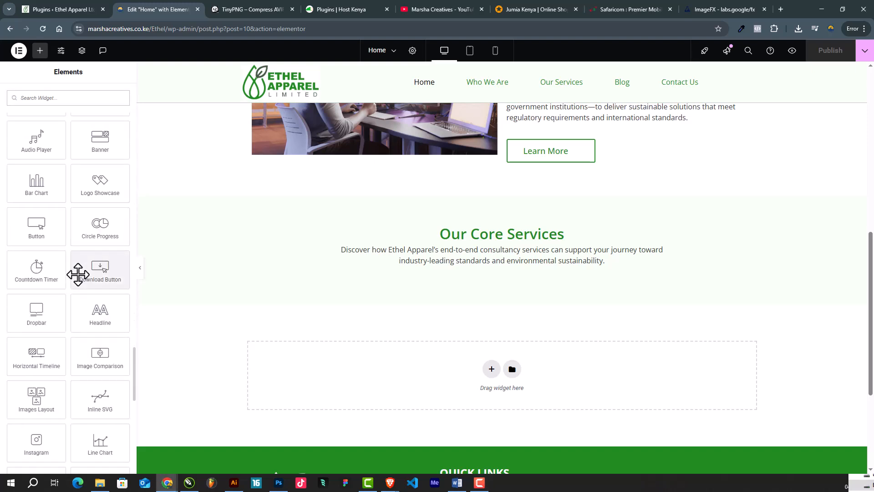
{"action": "scroll", "coordinate": [77, 275], "scroll_direction": "up", "scroll_amount": 3}
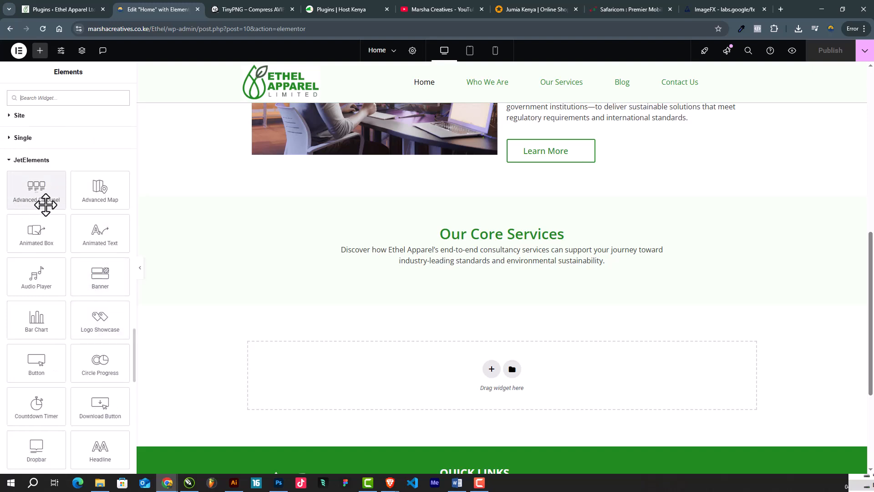
{"action": "scroll", "coordinate": [114, 235], "scroll_direction": "down", "scroll_amount": 1}
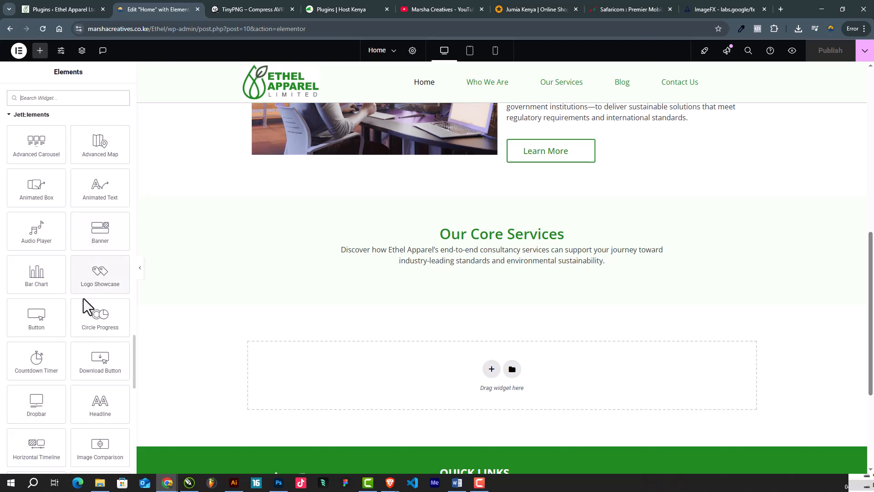
{"action": "scroll", "coordinate": [89, 305], "scroll_direction": "down", "scroll_amount": 7}
{"action": "scroll", "coordinate": [92, 310], "scroll_direction": "up", "scroll_amount": 3}
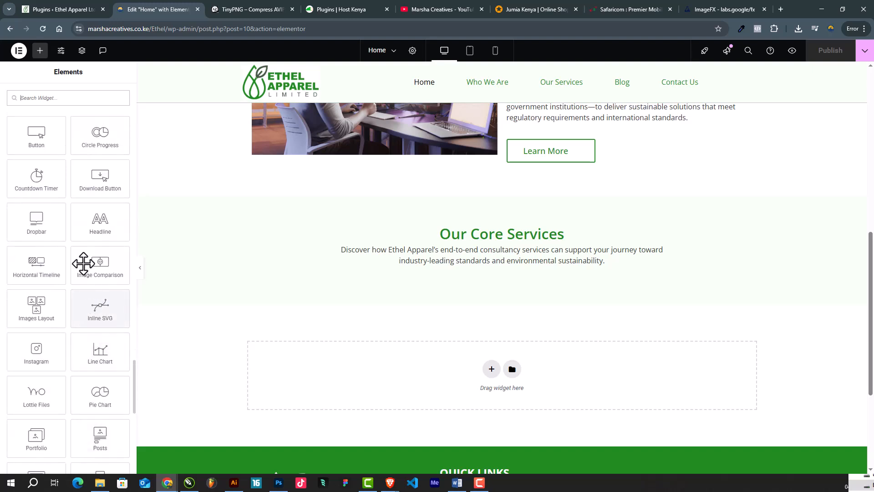
{"action": "scroll", "coordinate": [63, 346], "scroll_direction": "down", "scroll_amount": 5}
{"action": "scroll", "coordinate": [87, 360], "scroll_direction": "down", "scroll_amount": 5}
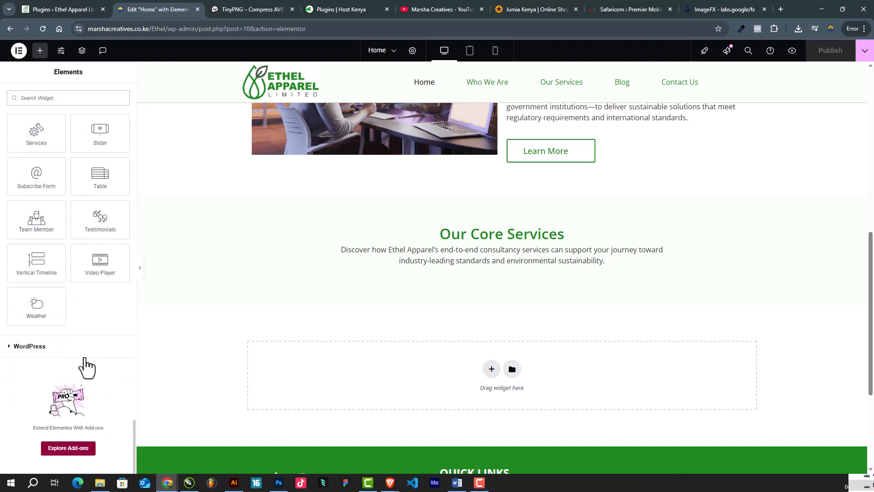
{"action": "scroll", "coordinate": [54, 319], "scroll_direction": "up", "scroll_amount": 4}
{"action": "scroll", "coordinate": [419, 332], "scroll_direction": "down", "scroll_amount": 4}
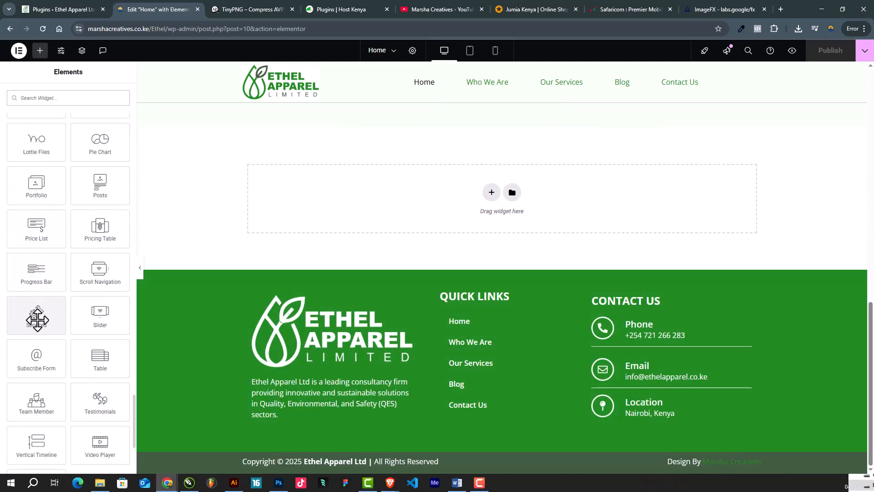
Step: Try the JetElements Services widget in a new section below Our Core Services, and delete that section
{"action": "left_click_drag", "start_coordinate": [37, 315], "coordinate": [522, 230]}
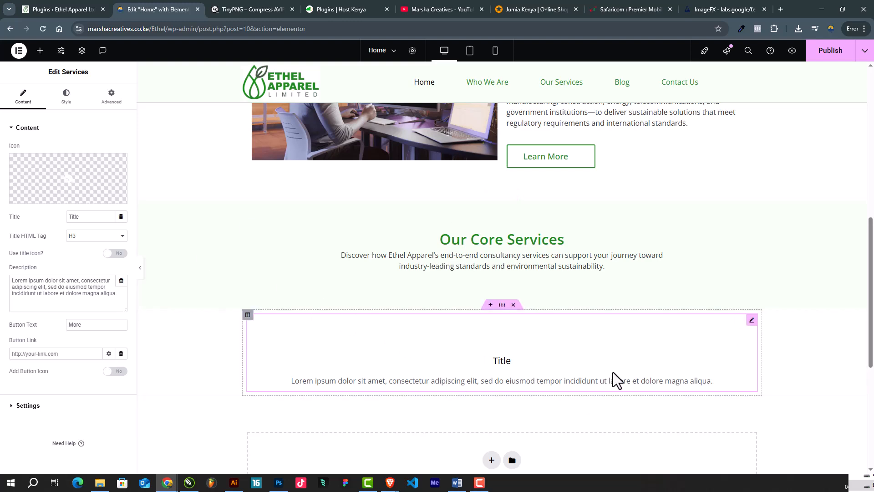
{"action": "right_click", "coordinate": [750, 325]}
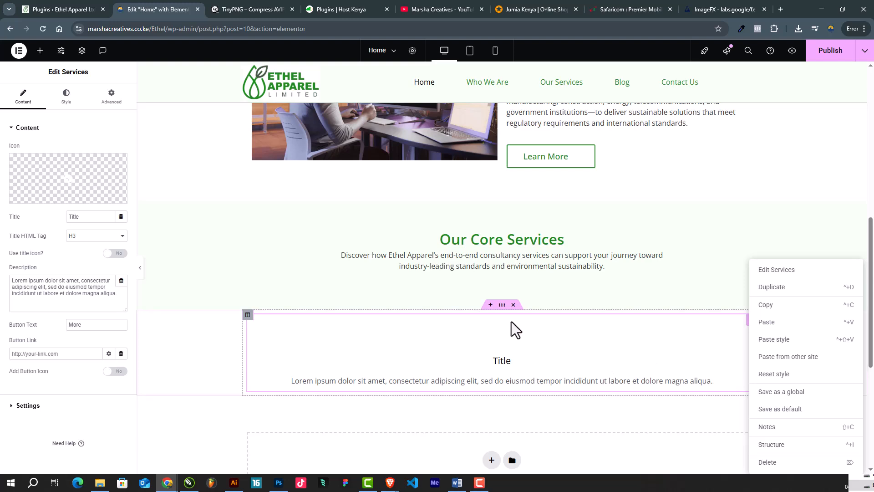
{"action": "left_click", "coordinate": [513, 304]}
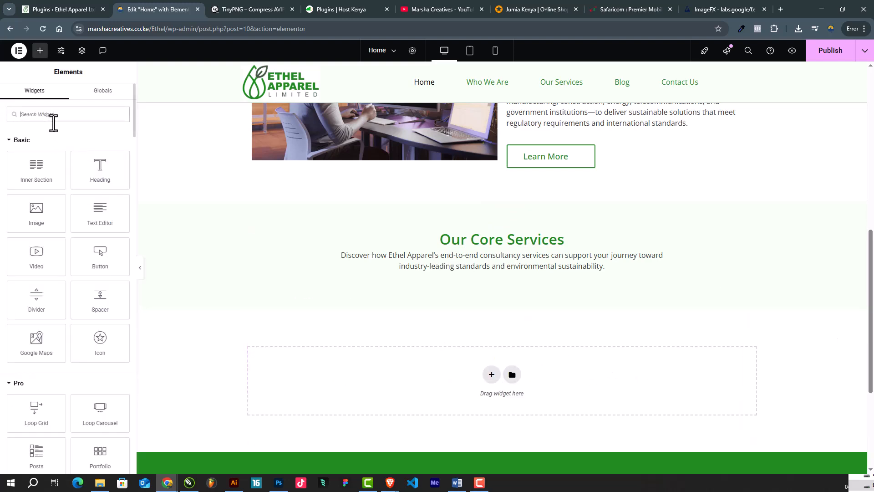
Step: Add the JetElements Advanced Carousel widget below the intro text of the Our Core Services section
{"action": "scroll", "coordinate": [69, 278], "scroll_direction": "down", "scroll_amount": 20}
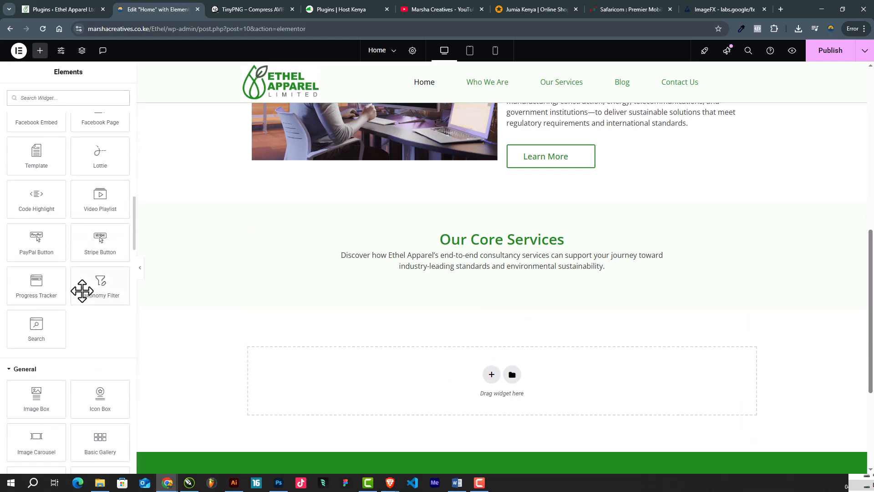
{"action": "scroll", "coordinate": [84, 303], "scroll_direction": "down", "scroll_amount": 2}
{"action": "left_click_drag", "start_coordinate": [29, 326], "coordinate": [432, 282]}
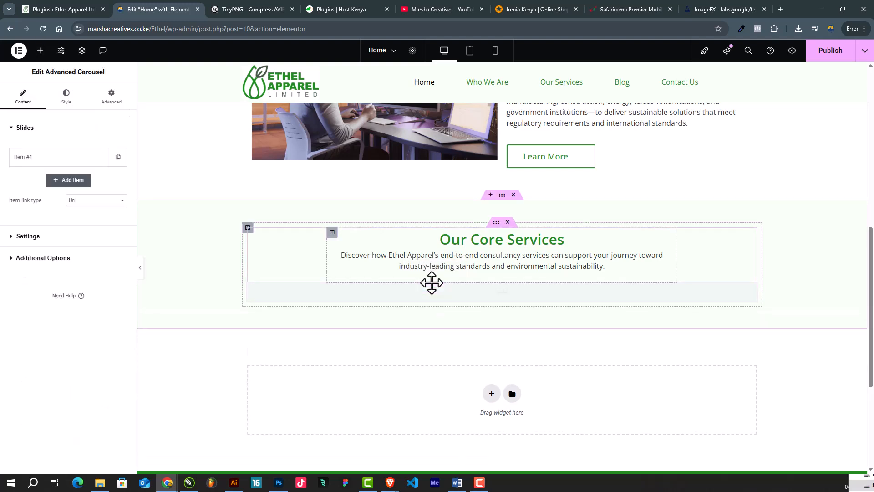
{"action": "scroll", "coordinate": [439, 295], "scroll_direction": "down", "scroll_amount": 3}
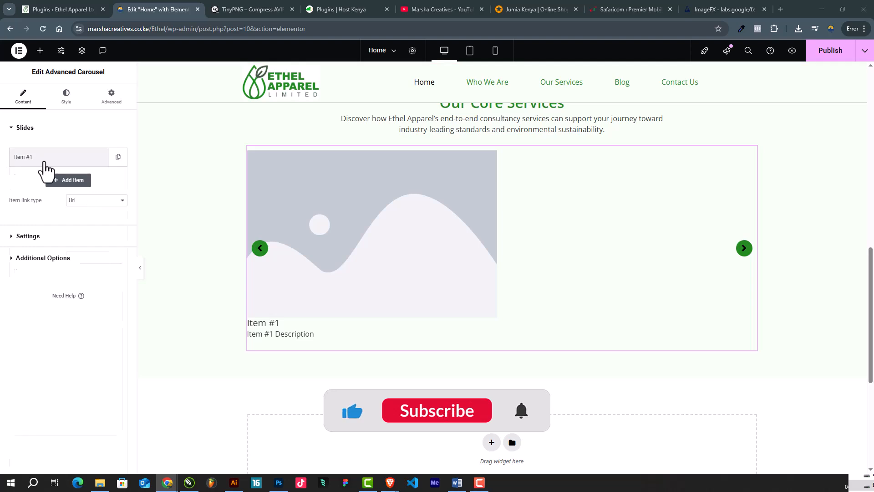
Step: Title the first slide of the Advanced Carousel "Quality Management System (QMS)"
{"action": "left_click", "coordinate": [45, 163]}
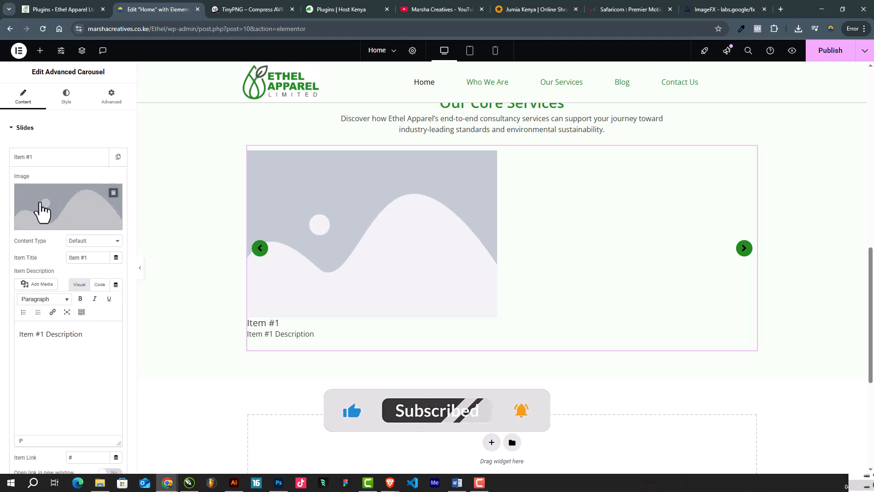
{"action": "scroll", "coordinate": [6, 203], "scroll_direction": "down", "scroll_amount": 3}
{"action": "scroll", "coordinate": [27, 173], "scroll_direction": "up", "scroll_amount": 3}
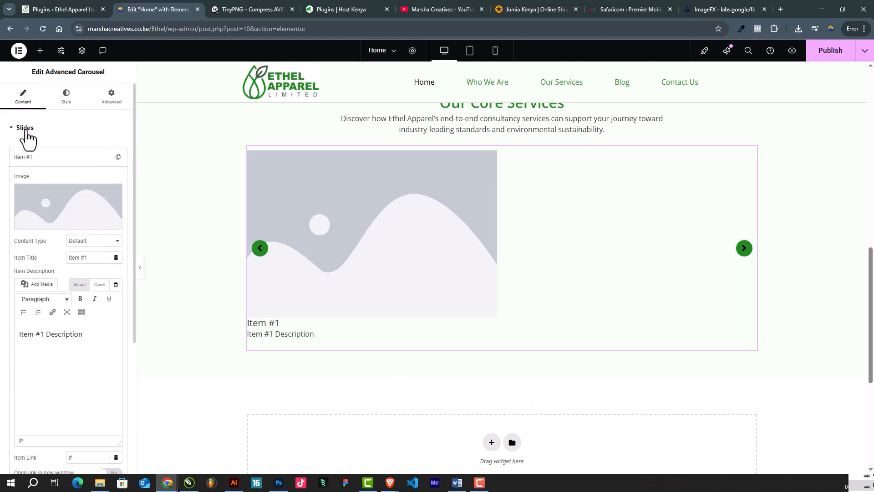
{"action": "scroll", "coordinate": [6, 234], "scroll_direction": "down", "scroll_amount": 4}
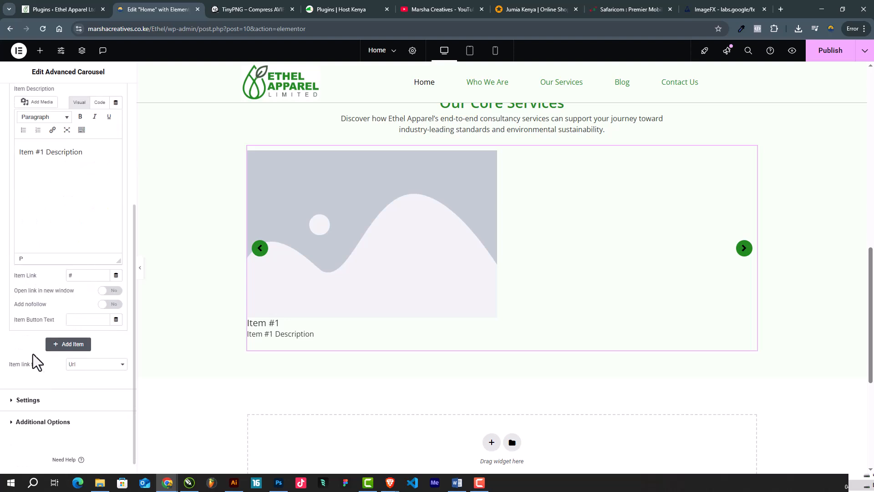
{"action": "scroll", "coordinate": [6, 282], "scroll_direction": "up", "scroll_amount": 2}
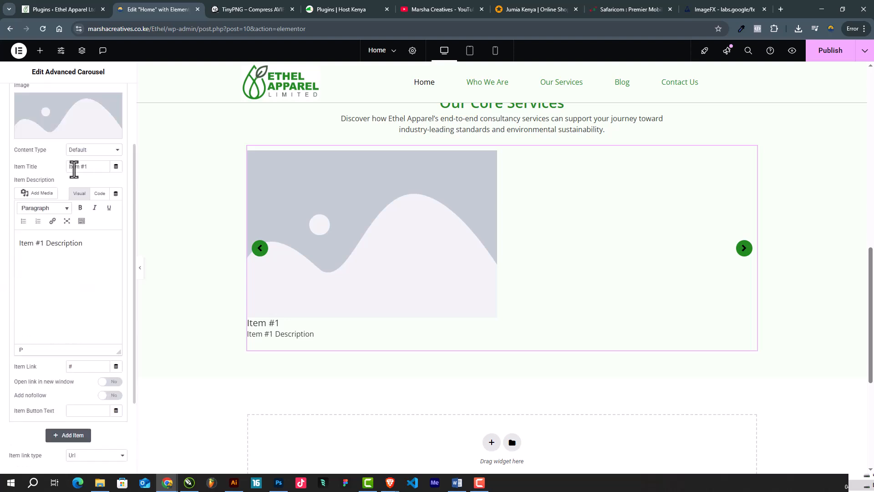
{"action": "left_click_drag", "start_coordinate": [99, 168], "coordinate": [17, 168]}
{"action": "key", "text": "ctrl+v"}
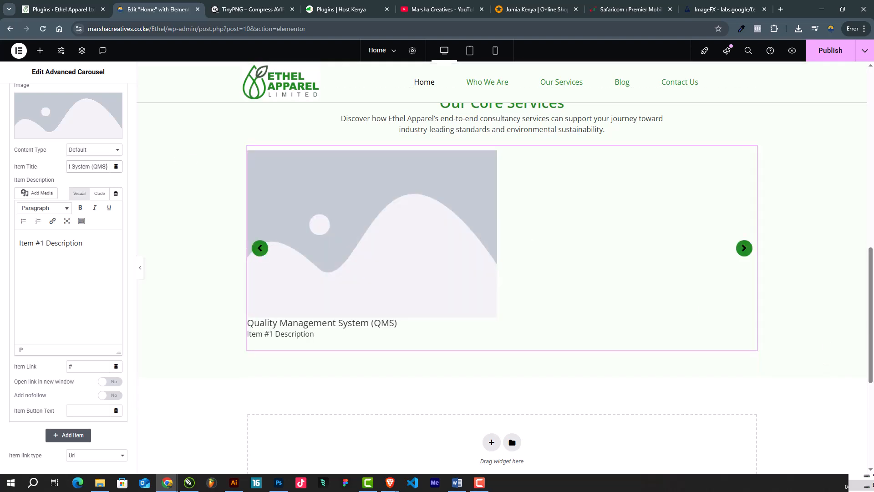
Step: Replace the slide's description with "Offering solutions for customer satisfaction and regulatory compliance."
{"action": "key", "text": "alt+Tab"}
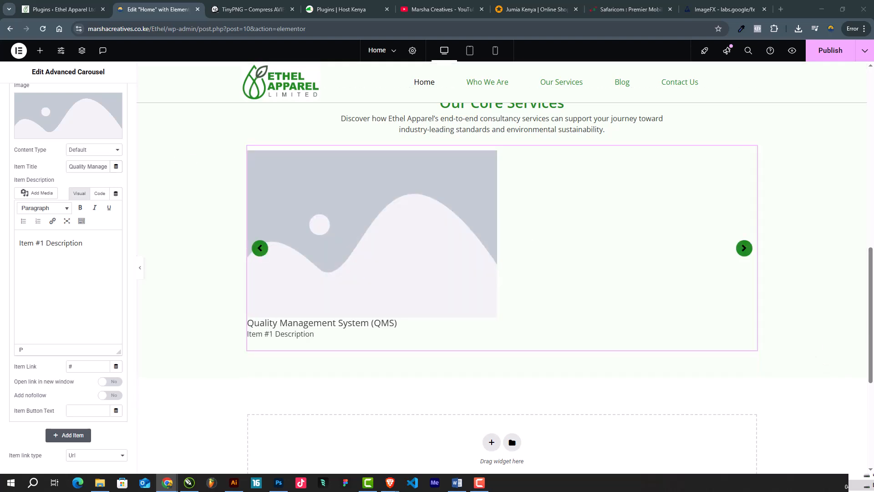
{"action": "left_click_drag", "start_coordinate": [83, 244], "coordinate": [1, 248]}
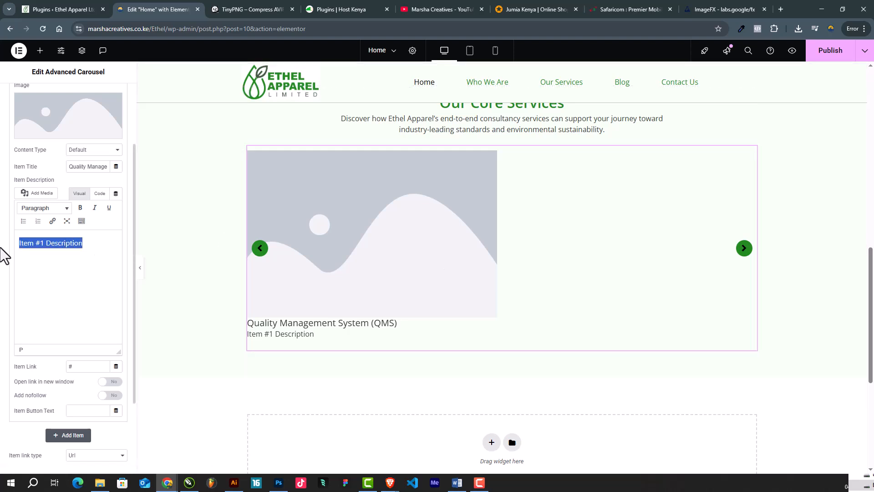
{"action": "type", "text": "Offering solutions for customer satisfaction and regulatory compliance."}
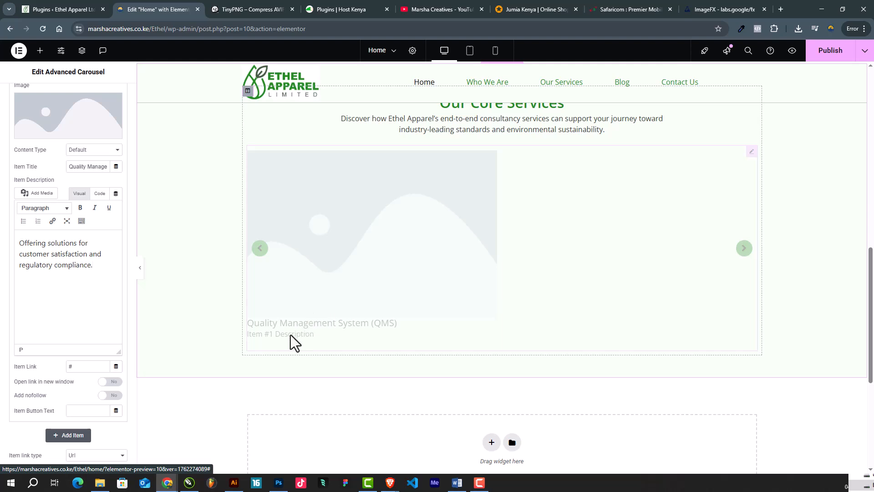
{"action": "double_click", "coordinate": [72, 367]}
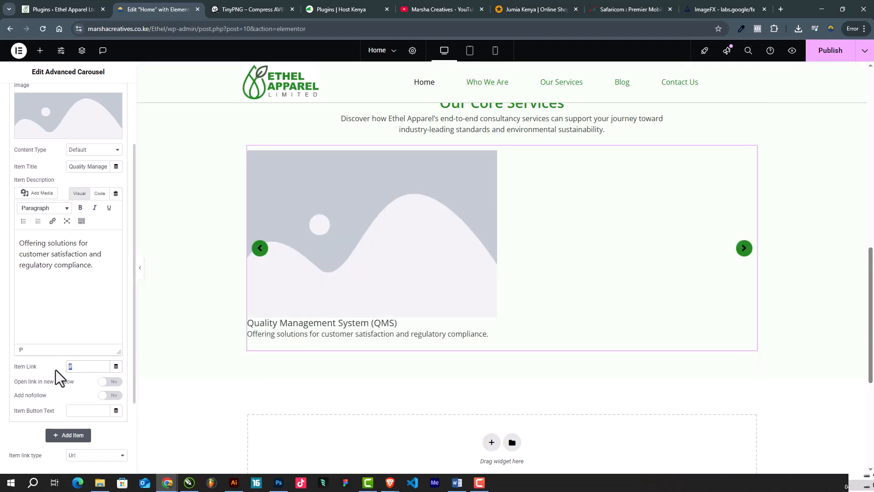
Step: Duplicate the Quality Management System slide twice to make three carousel slides
{"action": "scroll", "coordinate": [56, 239], "scroll_direction": "up", "scroll_amount": 2}
{"action": "left_click", "coordinate": [46, 156]}
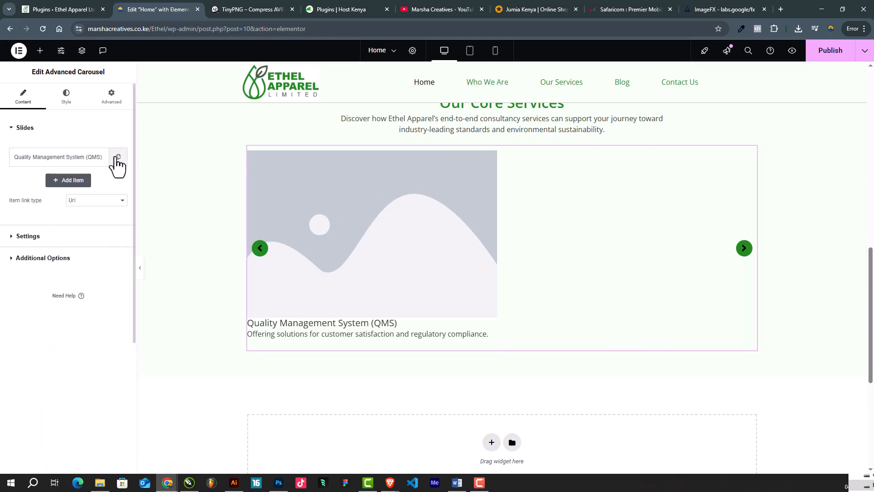
{"action": "left_click", "coordinate": [117, 157]}
{"action": "left_click", "coordinate": [99, 181]}
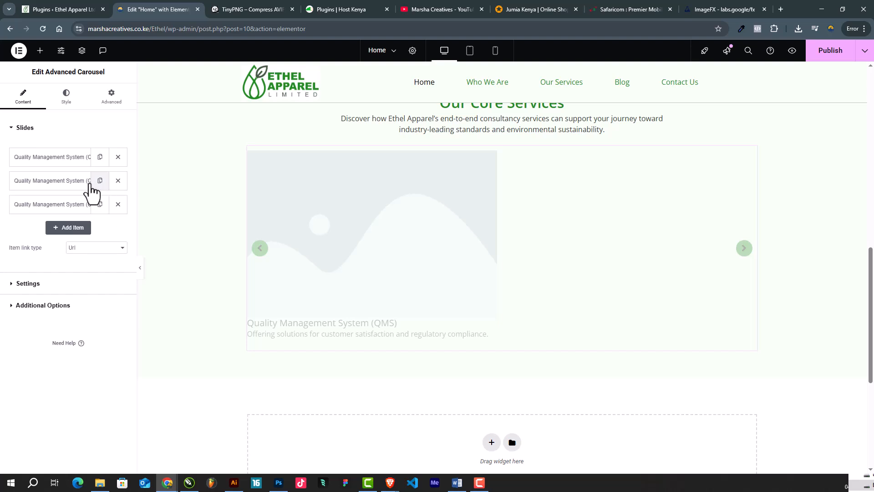
Step: Set the carousel's Slides to Show to 3
{"action": "left_click", "coordinate": [44, 283]}
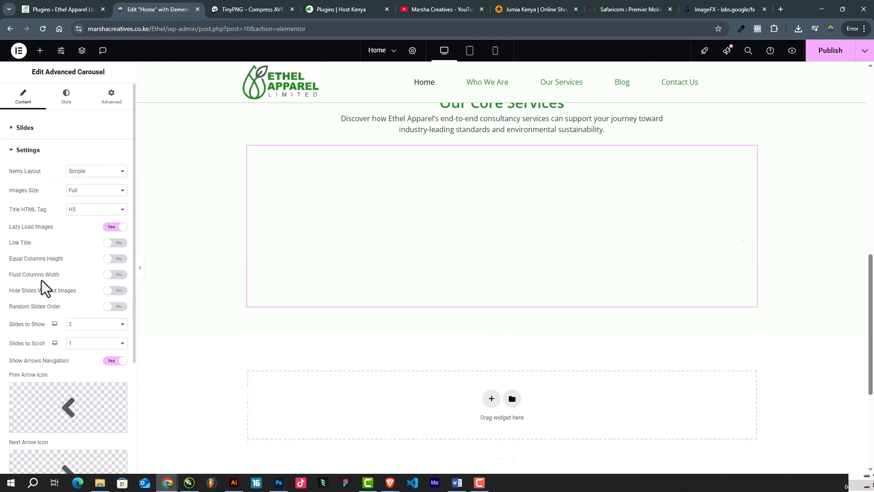
{"action": "left_click", "coordinate": [83, 324]}
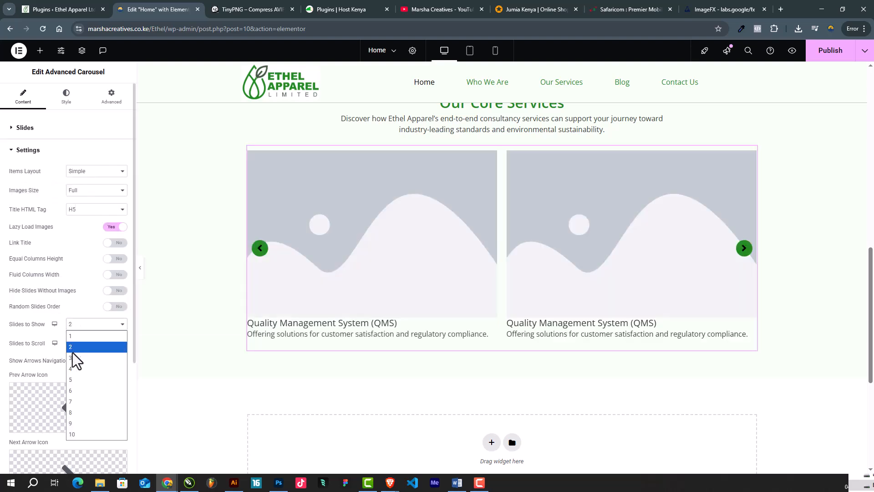
{"action": "left_click", "coordinate": [73, 353]}
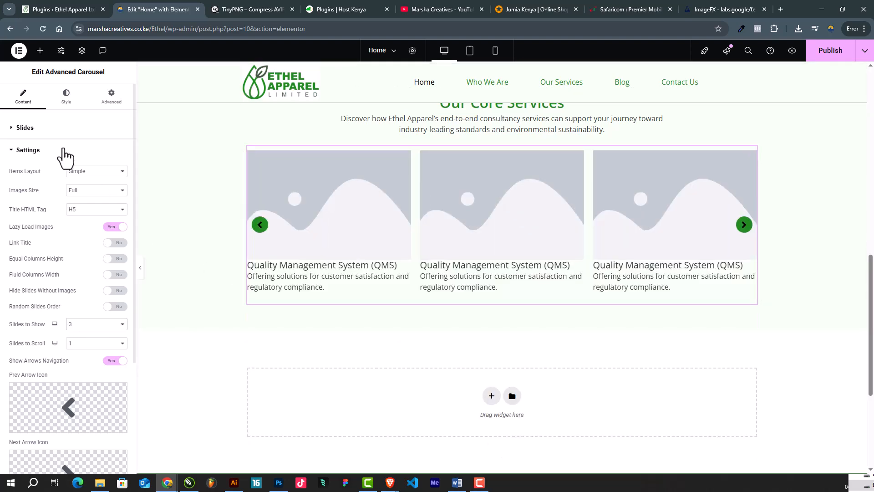
Step: Unlink the item title's margins and set its top margin to 15 px
{"action": "left_click", "coordinate": [67, 97]}
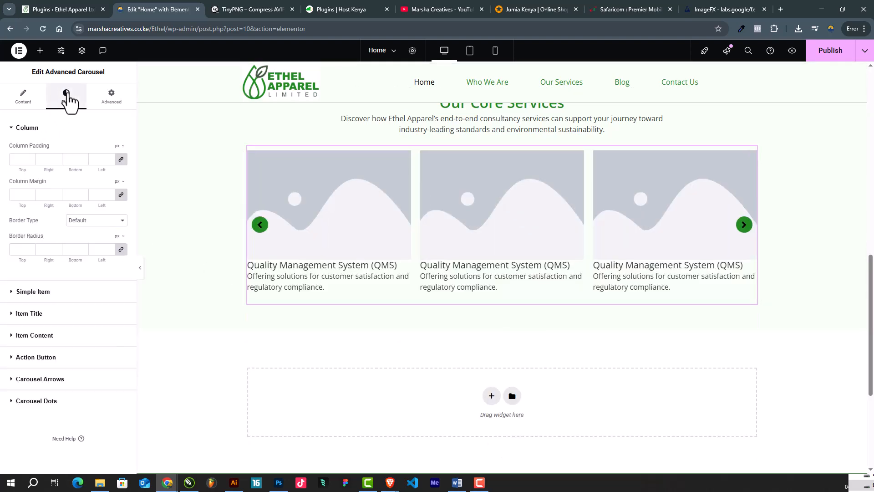
{"action": "left_click", "coordinate": [33, 313]}
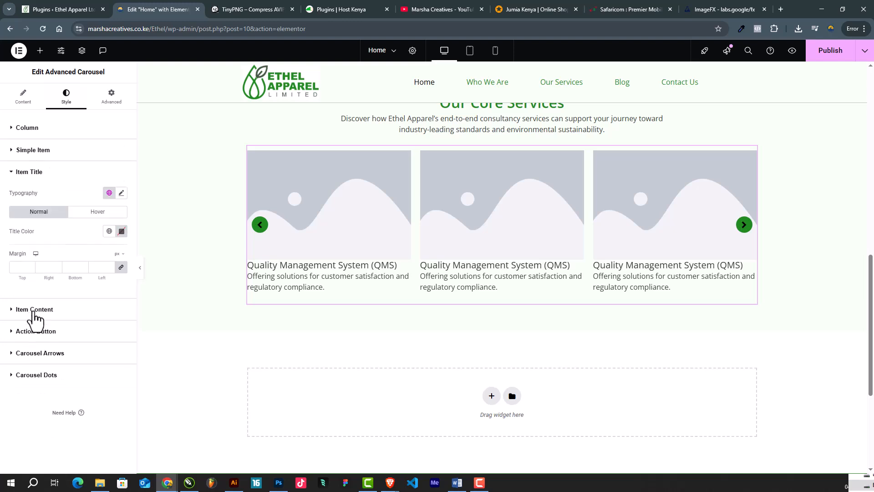
{"action": "left_click", "coordinate": [121, 267]}
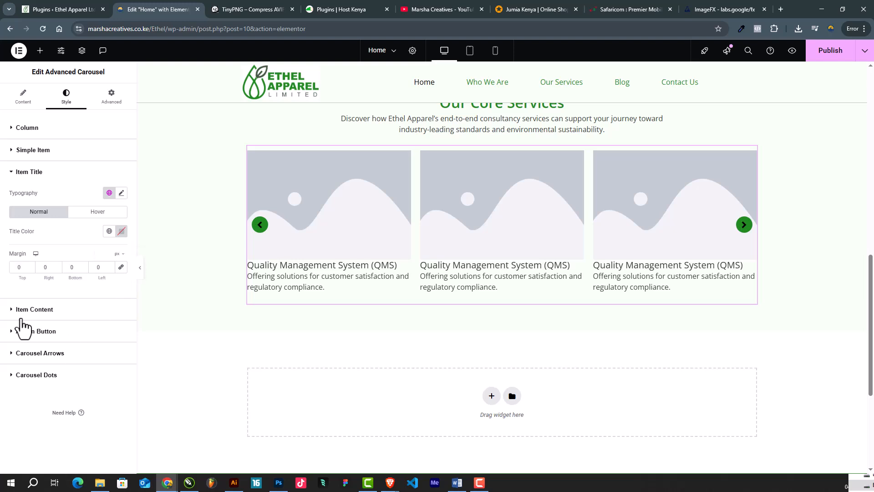
{"action": "left_click", "coordinate": [29, 266]}
{"action": "type", "text": "17"}
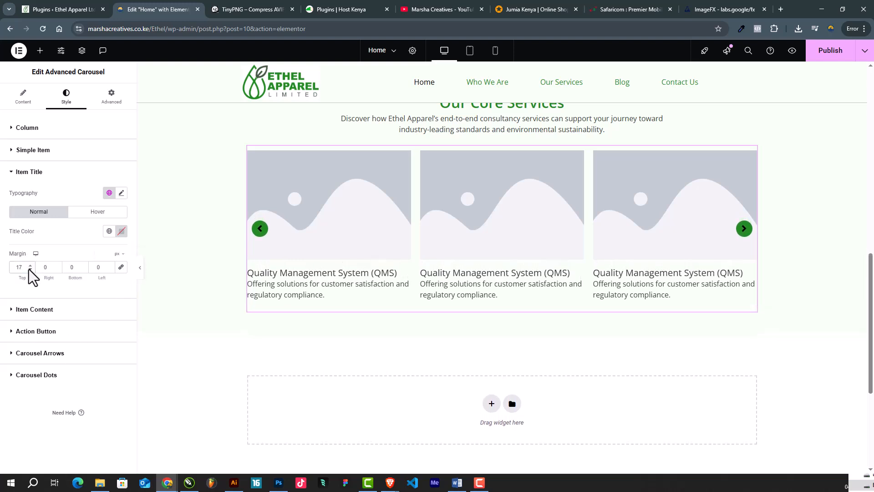
{"action": "left_click", "coordinate": [30, 269]}
{"action": "left_click", "coordinate": [30, 269]}
Step: Try a left margin of 20 px on the item title and return it to 0
{"action": "double_click", "coordinate": [97, 269]}
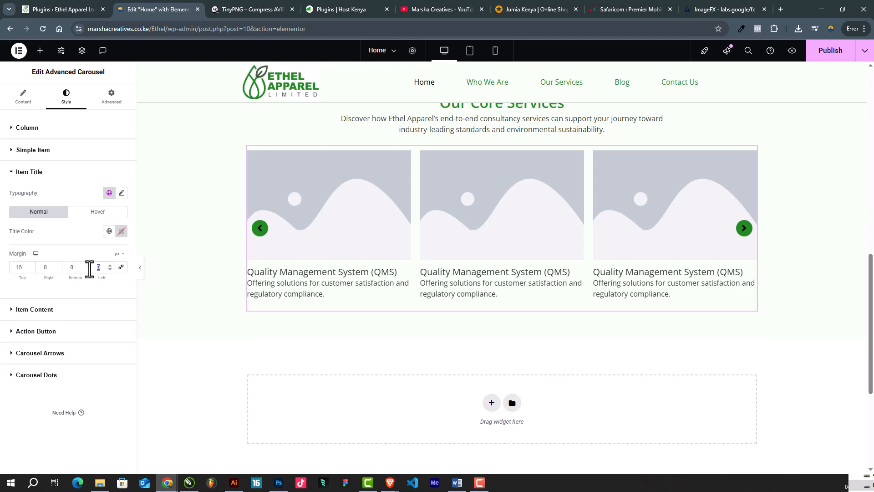
{"action": "type", "text": "20"}
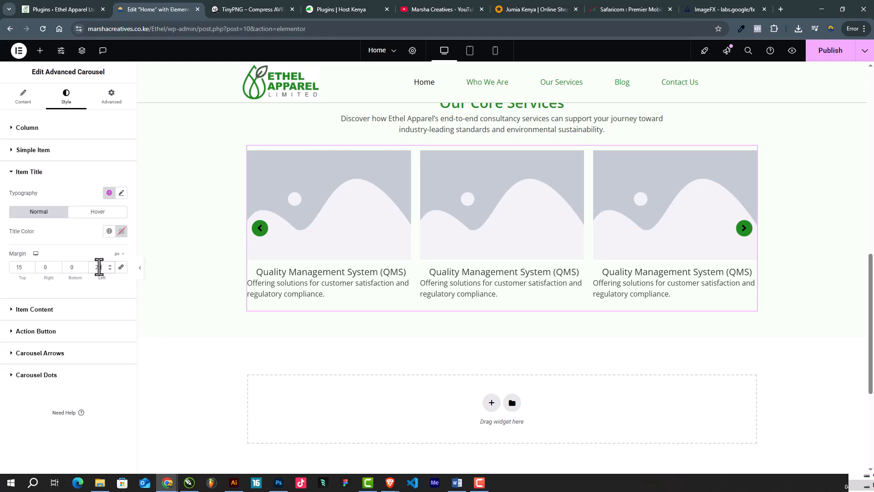
{"action": "double_click", "coordinate": [99, 267]}
{"action": "type", "text": "0"}
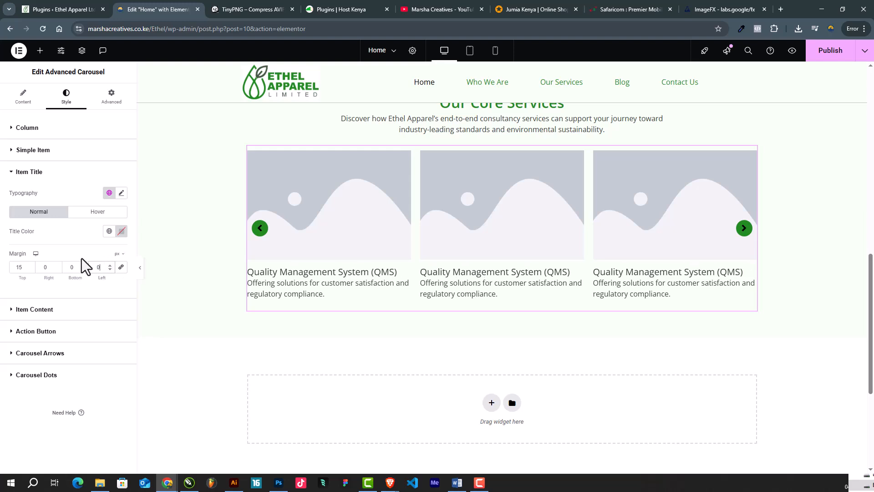
Step: Try a column padding of 20 px on all sides of the carousel, and set it to 0 instead
{"action": "left_click", "coordinate": [26, 315]}
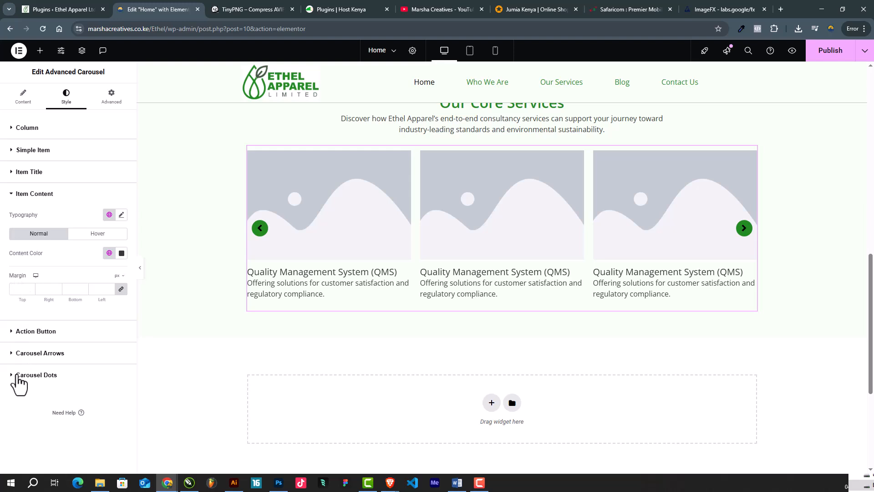
{"action": "left_click", "coordinate": [18, 131]}
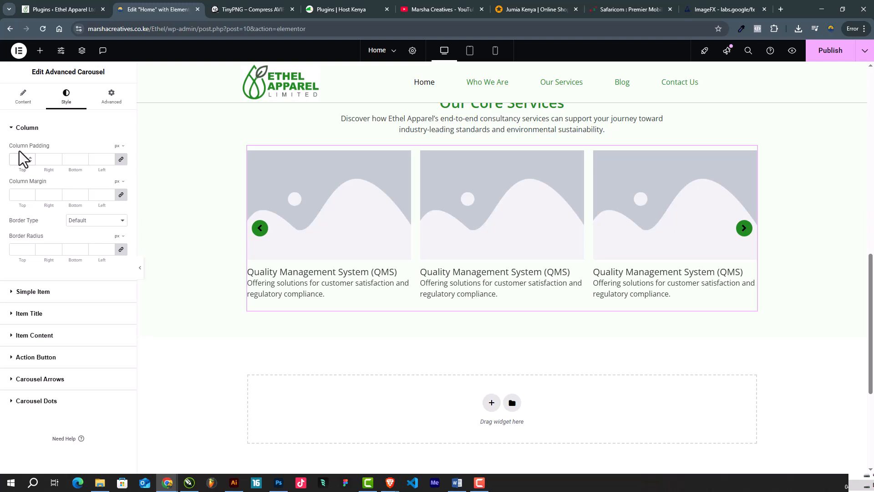
{"action": "left_click", "coordinate": [21, 159]}
{"action": "type", "text": "20"}
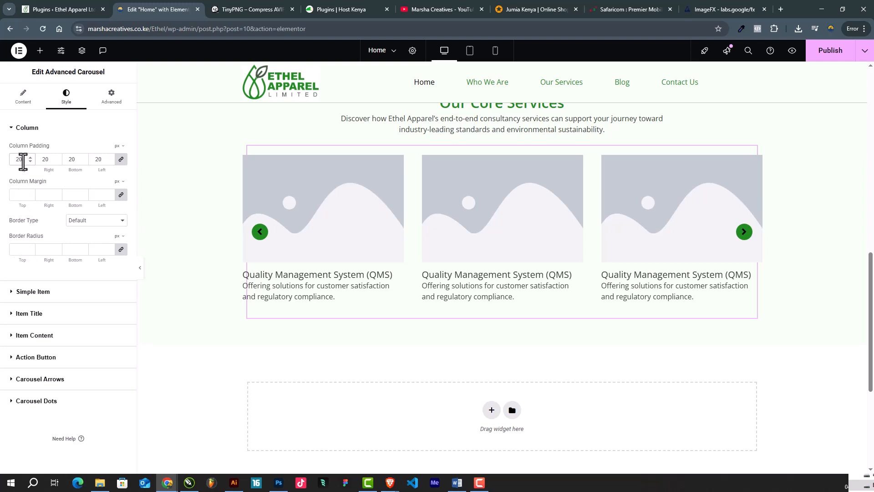
{"action": "key", "text": "BackSpace"}
{"action": "key", "text": "BackSpace"}
{"action": "type", "text": "0"}
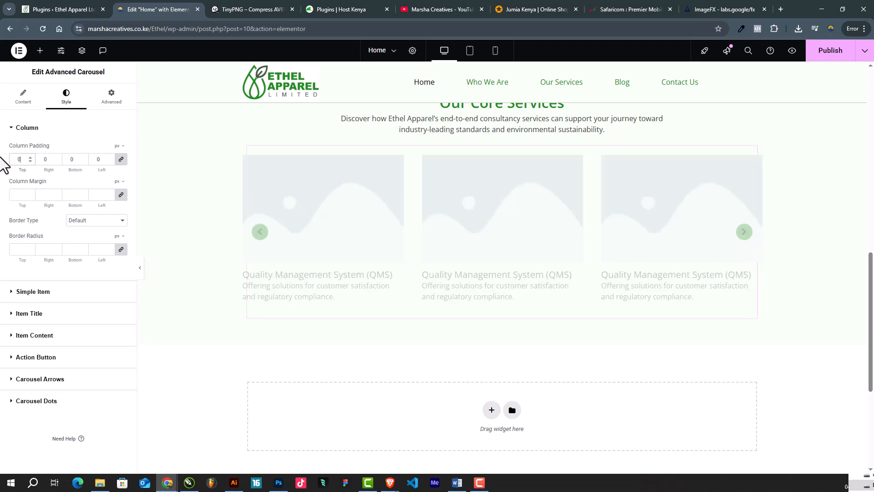
Step: Set the content padding of the carousel's simple items to 20 px on all sides
{"action": "left_click", "coordinate": [32, 292]}
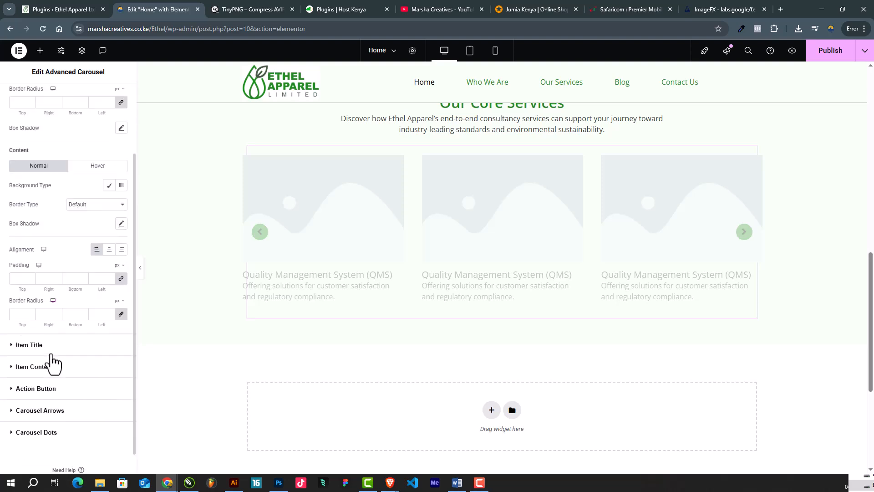
{"action": "scroll", "coordinate": [30, 288], "scroll_direction": "down", "scroll_amount": 3}
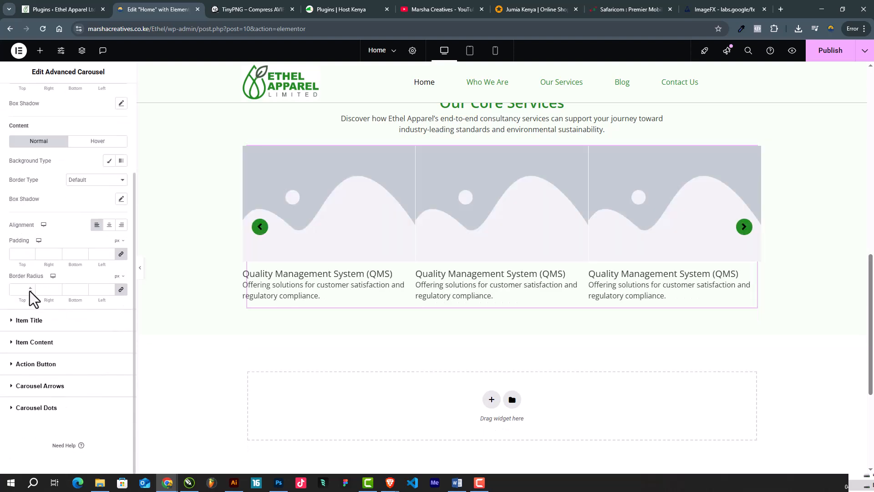
{"action": "left_click", "coordinate": [14, 254]}
{"action": "type", "text": "20"}
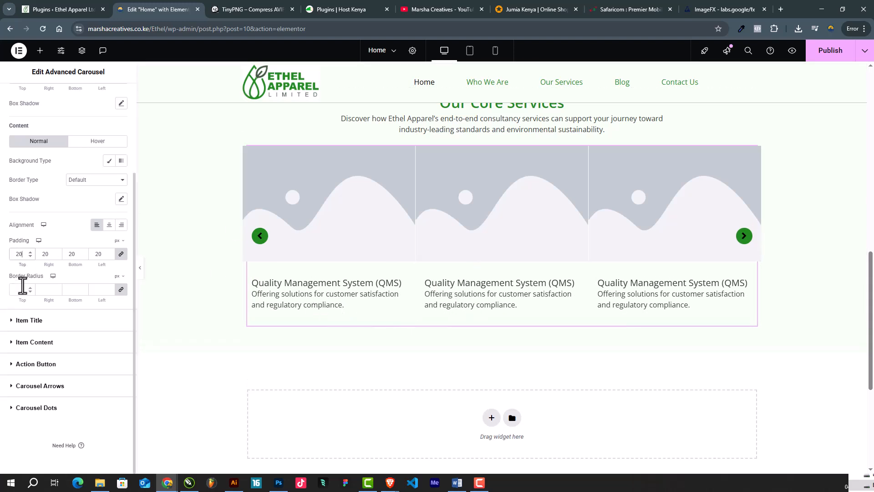
Step: Set the carousel's column margin to 5 px on all sides
{"action": "scroll", "coordinate": [37, 266], "scroll_direction": "up", "scroll_amount": 3}
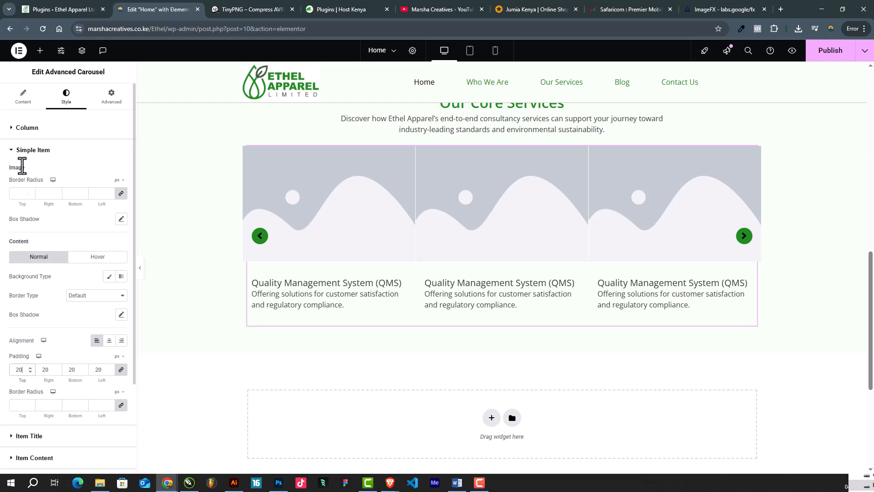
{"action": "left_click", "coordinate": [15, 129]}
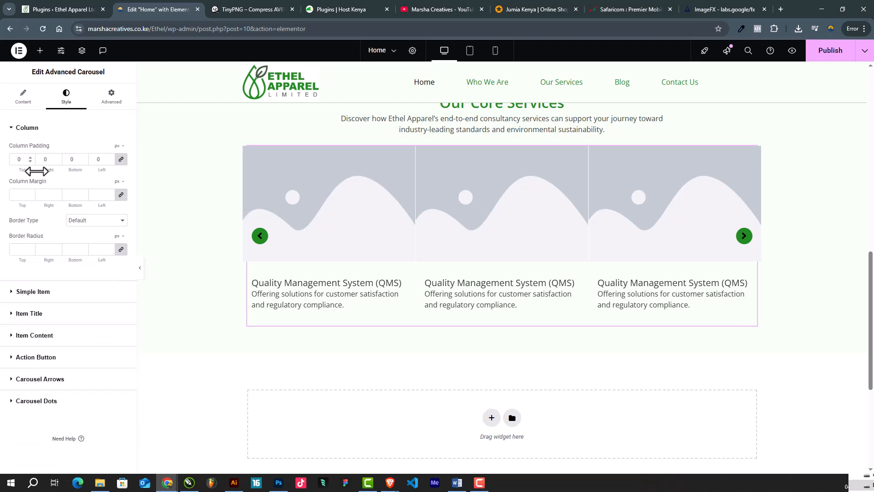
{"action": "left_click", "coordinate": [22, 195]}
{"action": "type", "text": "2"}
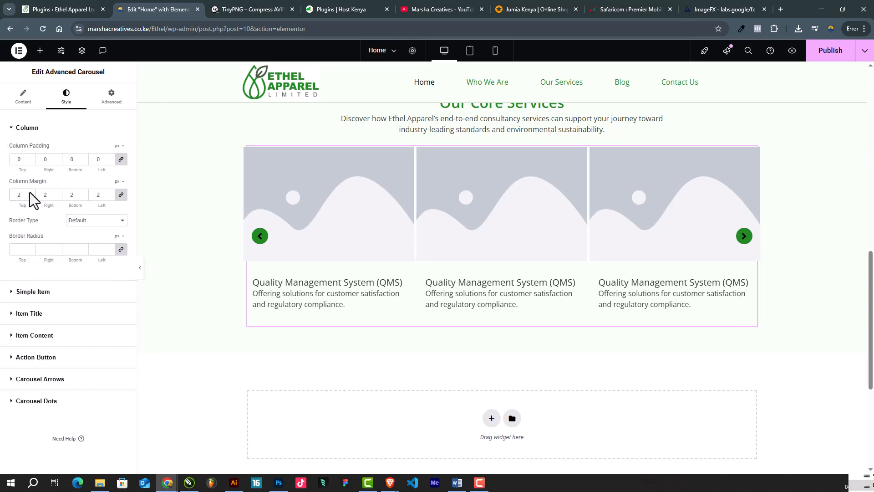
{"action": "key", "text": "BackSpace"}
{"action": "type", "text": "5"}
{"action": "key", "text": "BackSpace"}
{"action": "type", "text": "6"}
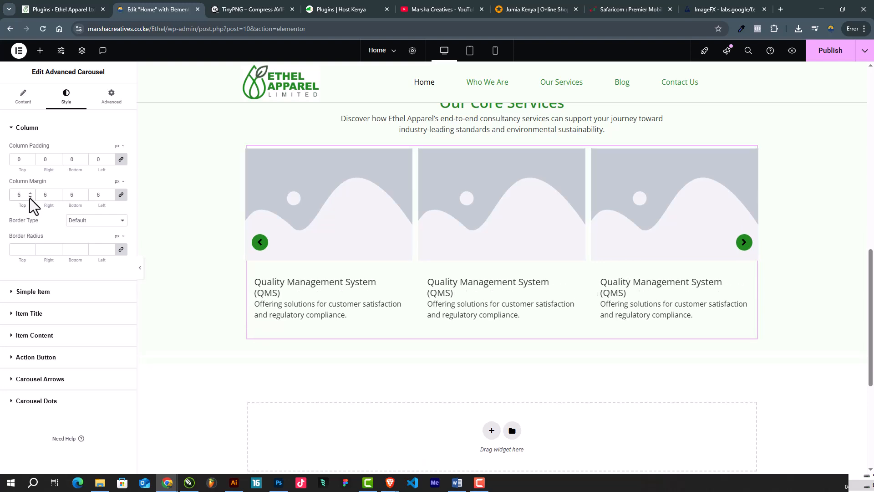
{"action": "left_click", "coordinate": [30, 197]}
Step: Give the carousel columns a solid border 1 px wide with a 5 px border radius
{"action": "left_click", "coordinate": [87, 222]}
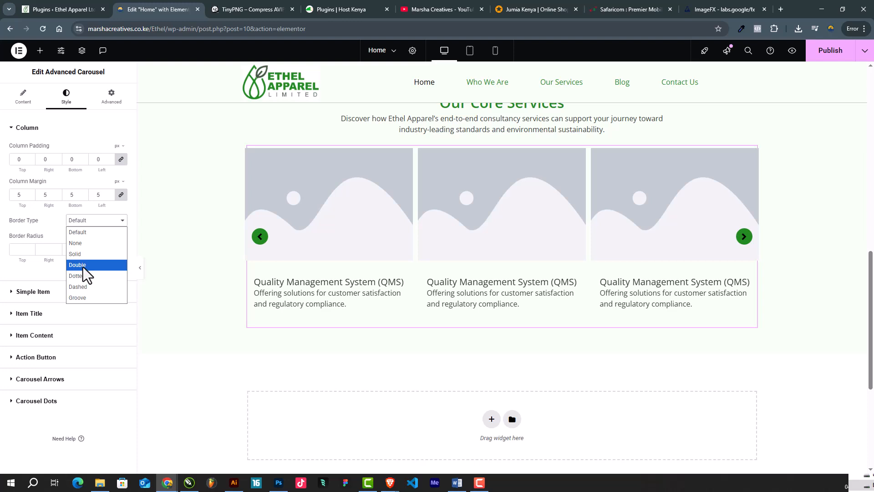
{"action": "left_click", "coordinate": [83, 254]}
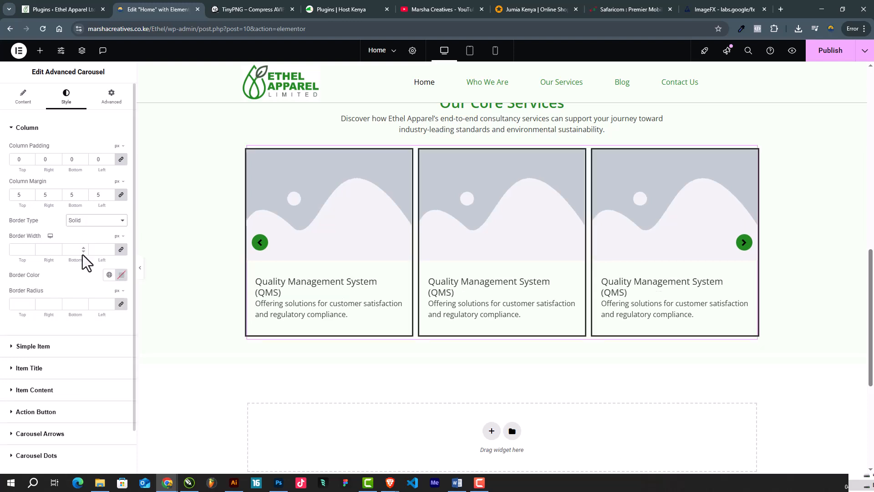
{"action": "left_click", "coordinate": [31, 247]}
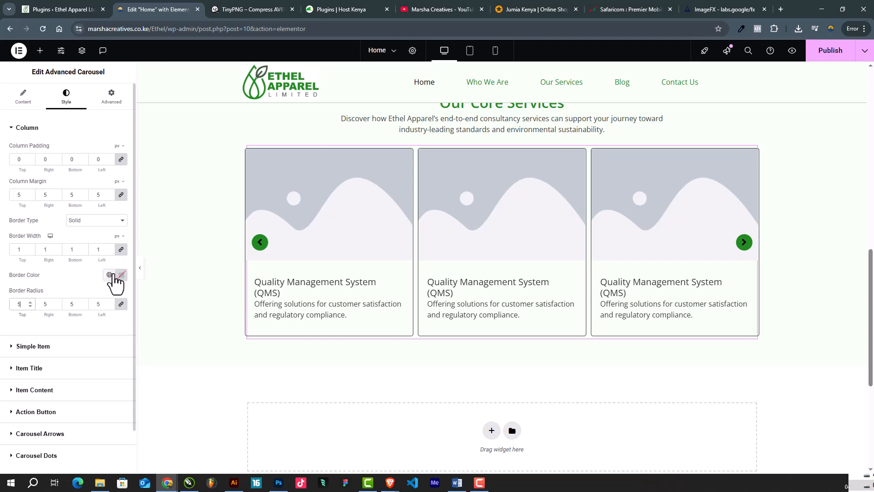
Step: Color the carousel column borders with the Accent global color #415B41 and preview the cards without the editing panel
{"action": "left_click", "coordinate": [121, 274]}
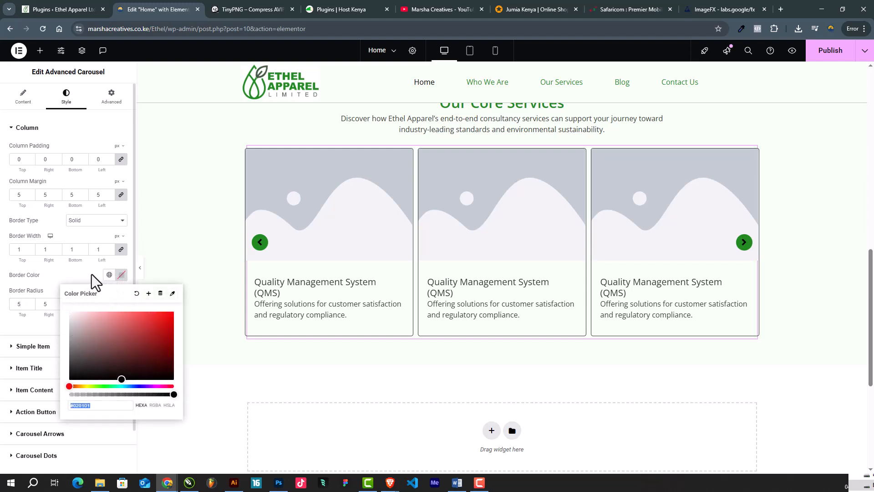
{"action": "left_click", "coordinate": [108, 273]}
{"action": "left_click", "coordinate": [109, 275]}
{"action": "left_click", "coordinate": [51, 371]}
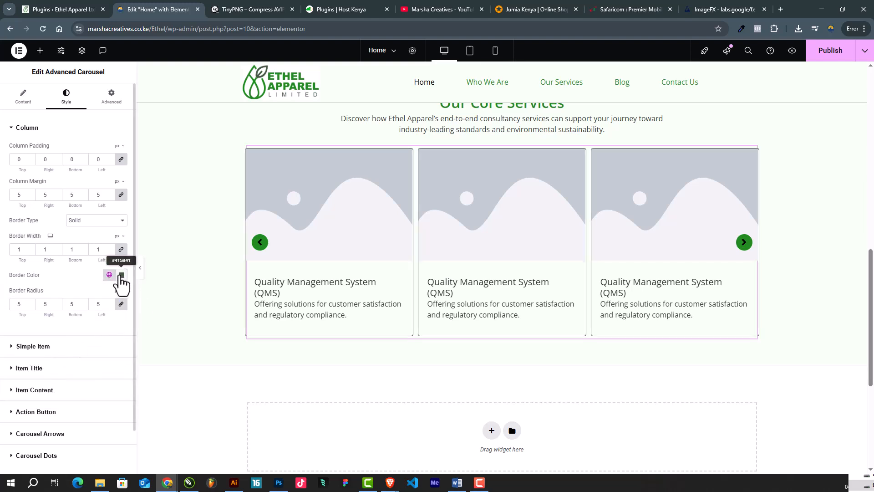
{"action": "left_click", "coordinate": [121, 275]}
{"action": "left_click", "coordinate": [110, 275]}
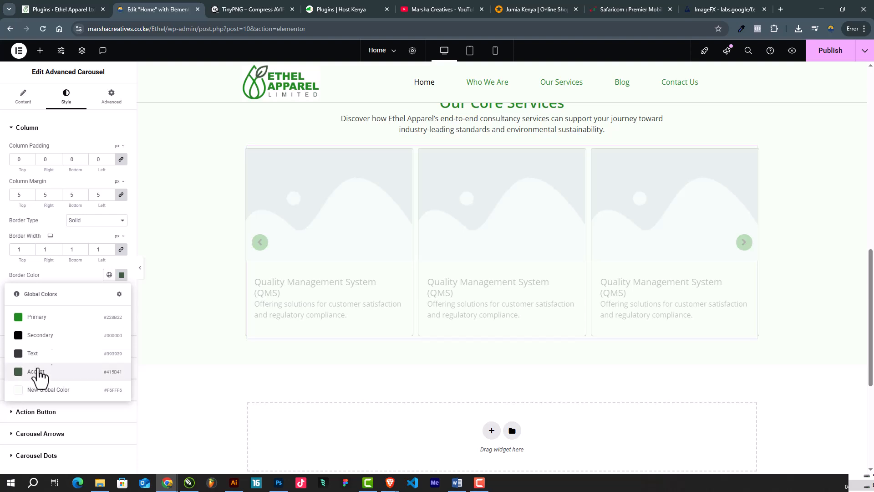
{"action": "left_click", "coordinate": [65, 280]}
{"action": "left_click", "coordinate": [140, 282]}
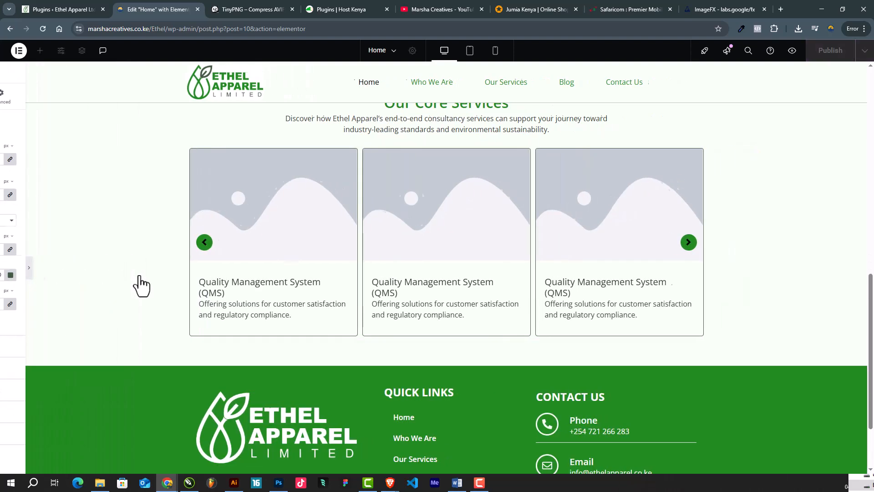
{"action": "left_click", "coordinate": [4, 273]}
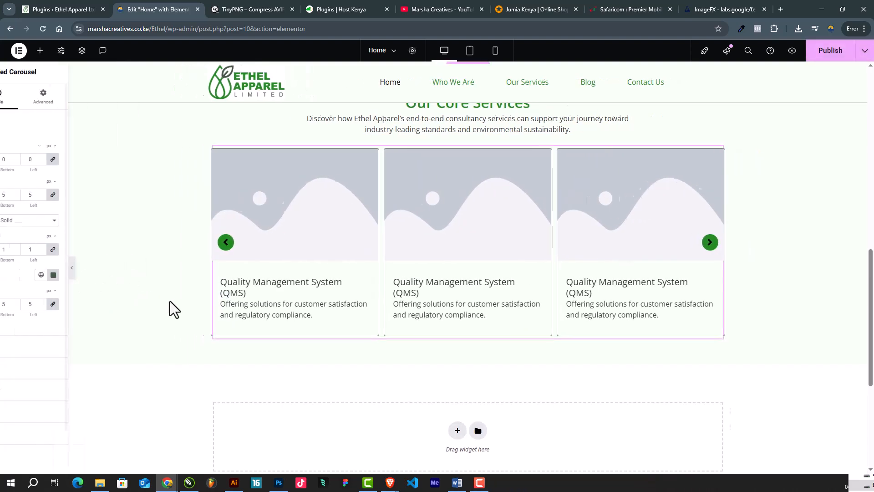
Step: Lower the opacity of the column border color for a faint outline and preview the cards
{"action": "left_click", "coordinate": [122, 277]}
{"action": "left_click_drag", "start_coordinate": [169, 395], "coordinate": [101, 395]}
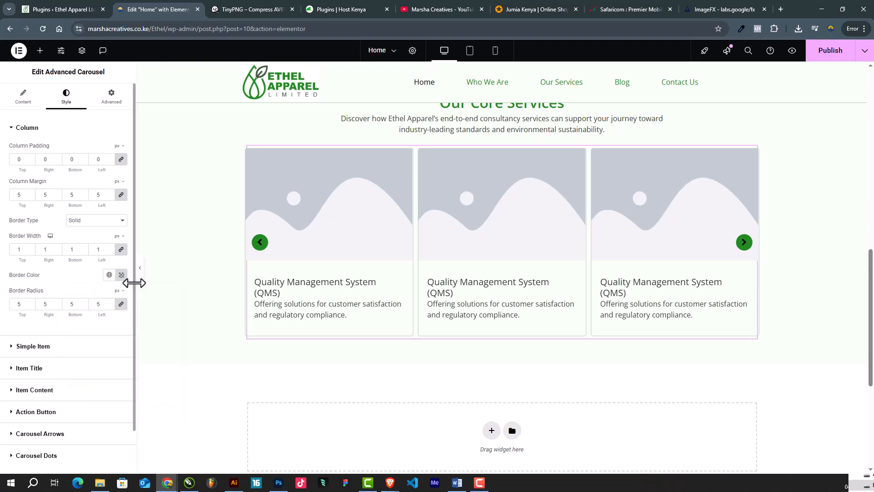
{"action": "left_click", "coordinate": [140, 276]}
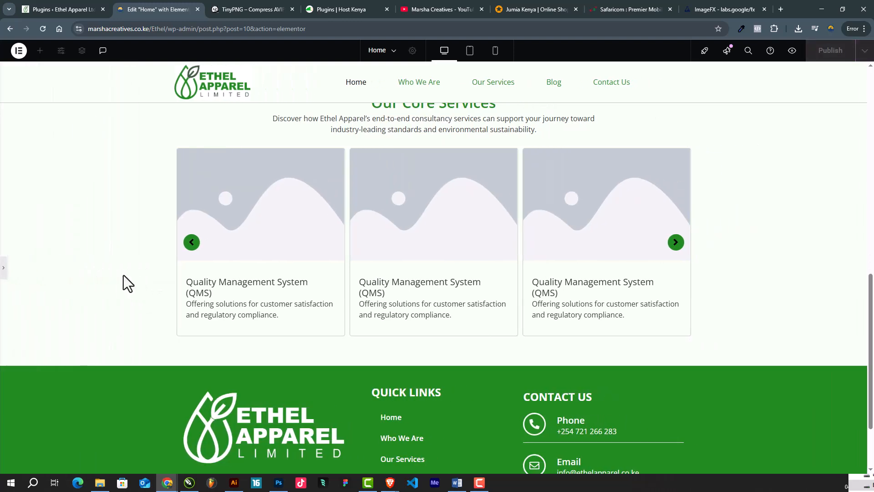
{"action": "left_click", "coordinate": [3, 272]}
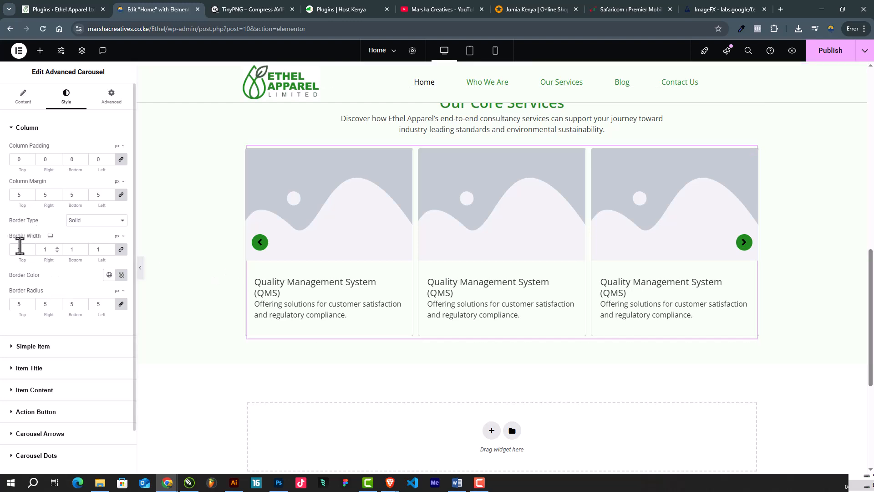
Step: Give the content area of the carousel's simple items a classic white background and preview the cards
{"action": "scroll", "coordinate": [15, 219], "scroll_direction": "down", "scroll_amount": 1}
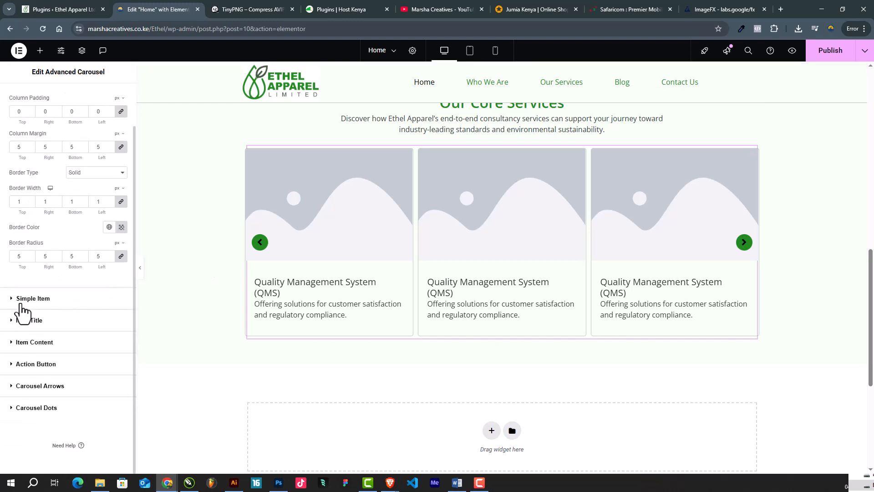
{"action": "left_click", "coordinate": [22, 299]}
{"action": "left_click", "coordinate": [109, 276]}
{"action": "left_click", "coordinate": [122, 295]}
{"action": "left_click", "coordinate": [46, 302]}
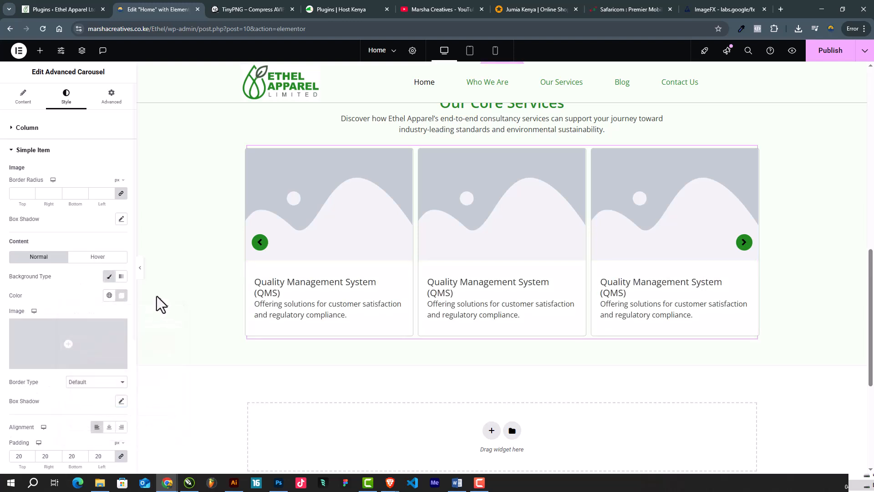
{"action": "left_click", "coordinate": [140, 273]}
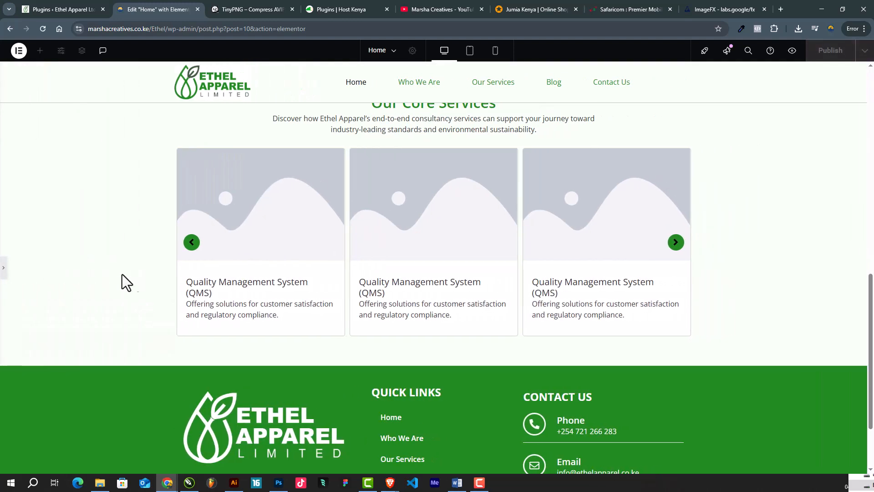
{"action": "left_click", "coordinate": [4, 269]}
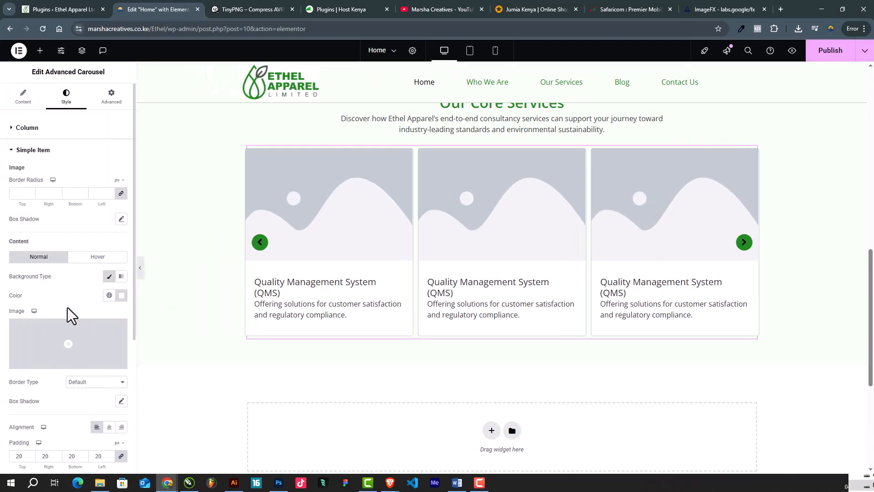
Step: Set the carousel's item title color to the Primary global color
{"action": "scroll", "coordinate": [63, 318], "scroll_direction": "down", "scroll_amount": 5}
{"action": "left_click", "coordinate": [20, 320]}
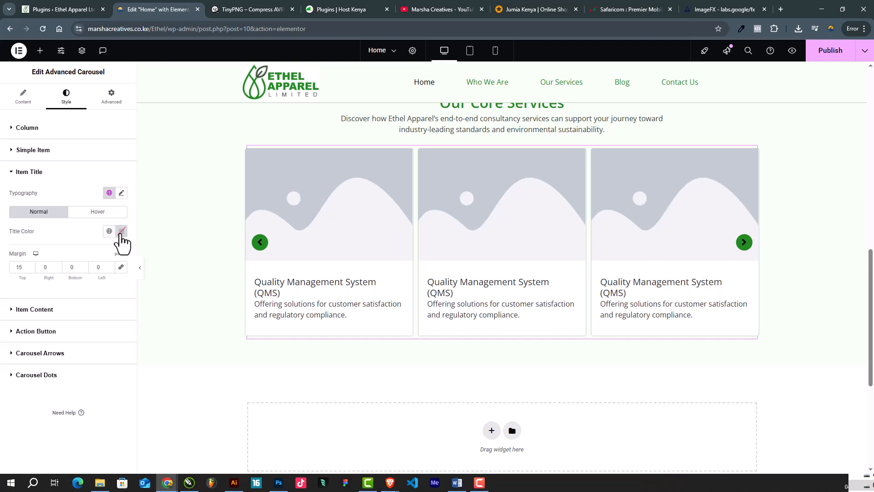
{"action": "left_click", "coordinate": [109, 232]}
{"action": "left_click", "coordinate": [52, 272]}
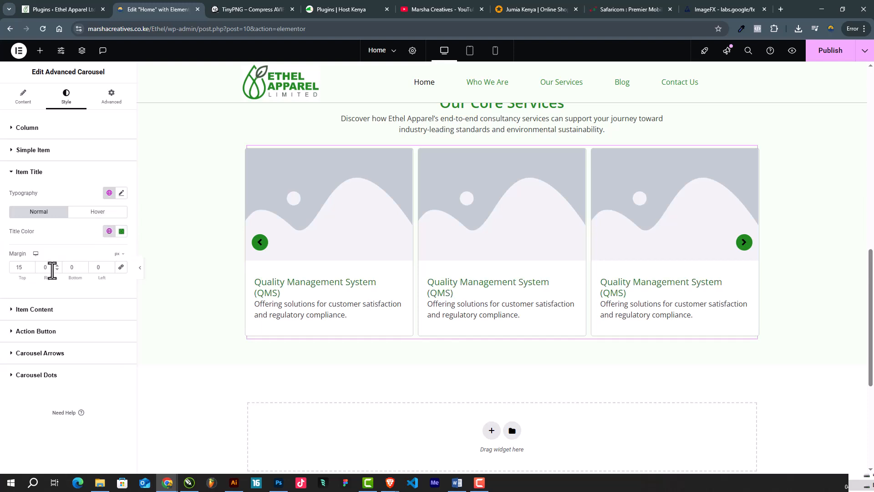
Step: Unlink the item content margins, set only the top margin to 10 px, and preview the cards
{"action": "left_click", "coordinate": [33, 310]}
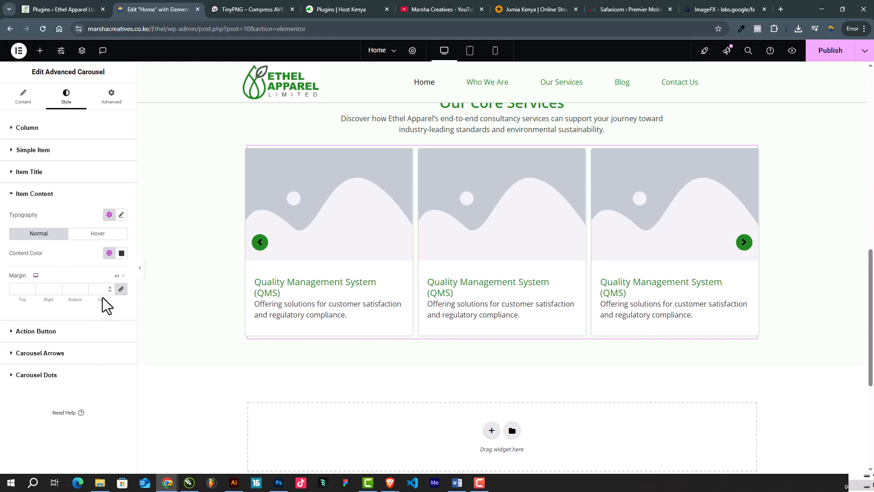
{"action": "left_click", "coordinate": [122, 292]}
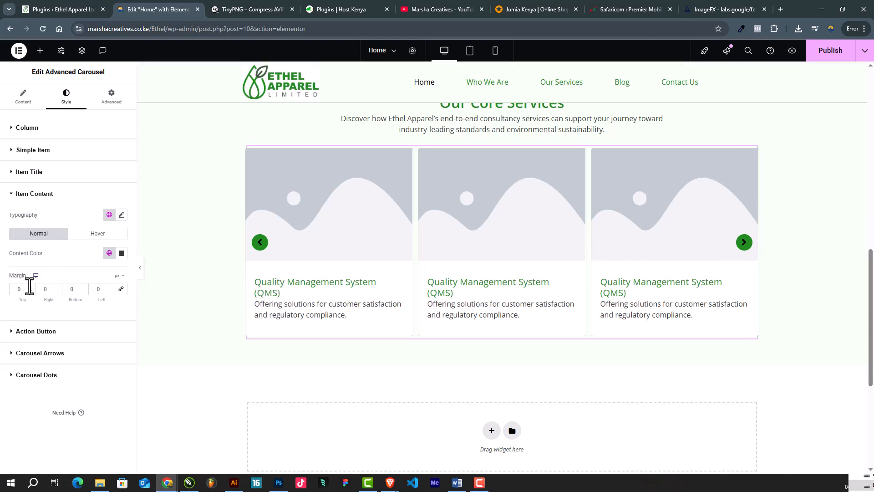
{"action": "left_click", "coordinate": [30, 288]}
{"action": "left_click", "coordinate": [30, 287]}
{"action": "left_click", "coordinate": [30, 287]}
{"action": "left_click", "coordinate": [30, 288]}
{"action": "left_click", "coordinate": [30, 291]}
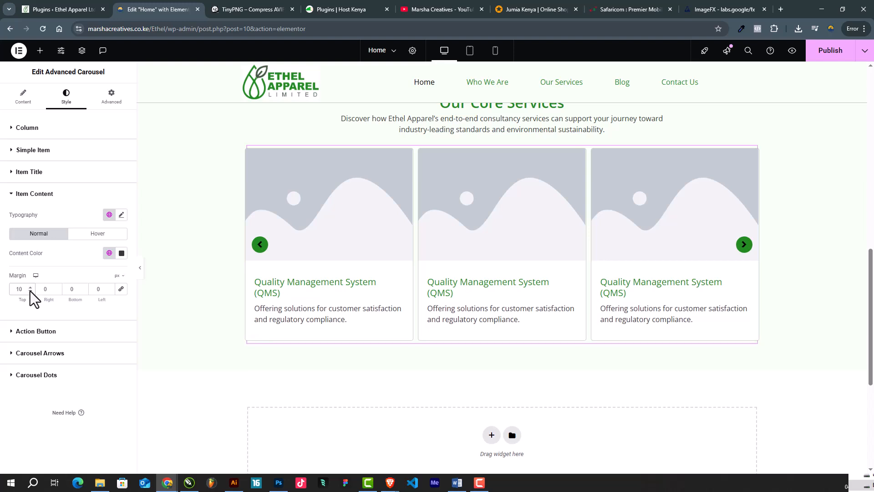
{"action": "left_click", "coordinate": [140, 273]}
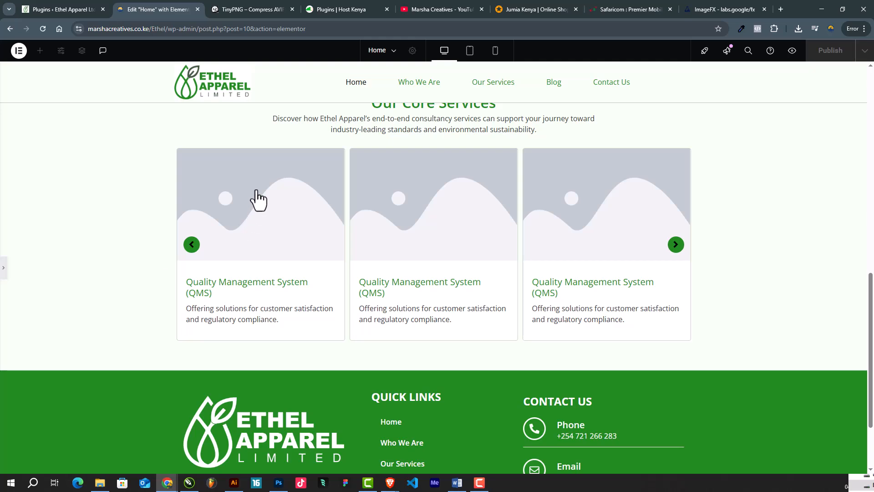
{"action": "left_click", "coordinate": [4, 270]}
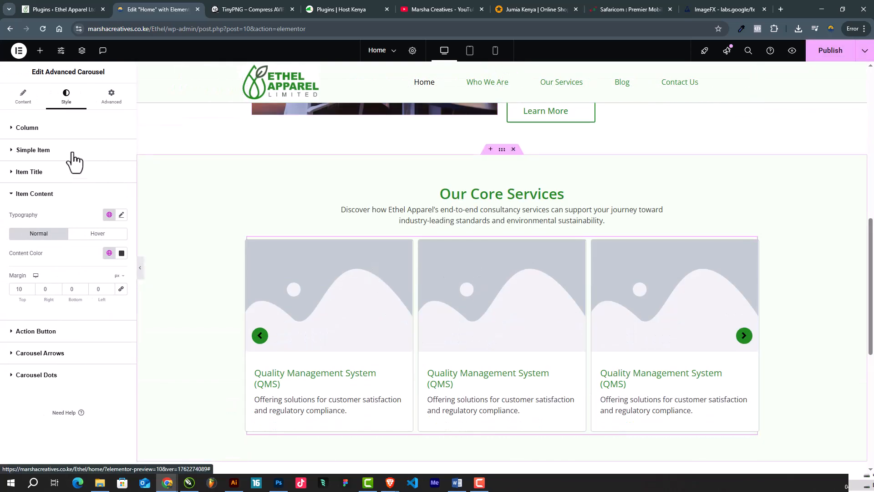
Step: Open the carousel's slides list, then switch to Illustrator and examine the company profile pages for images that suit the service cards
{"action": "left_click", "coordinate": [23, 98]}
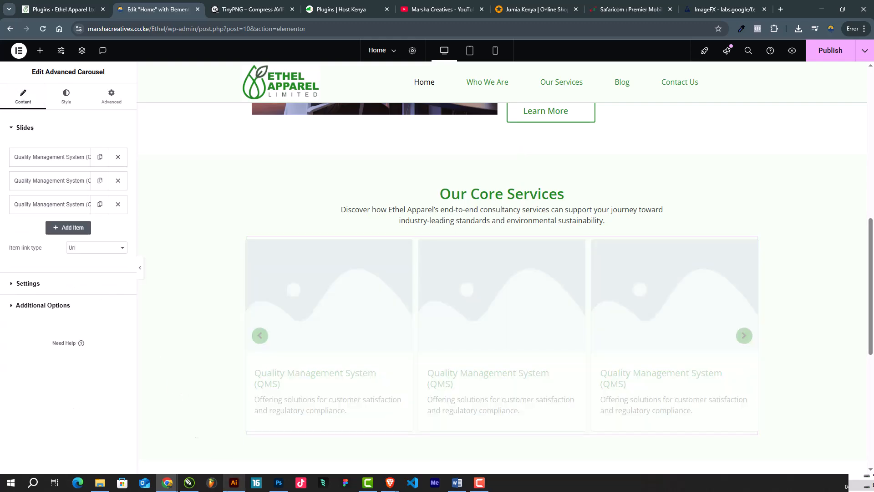
{"action": "left_click", "coordinate": [234, 483]}
{"action": "left_click_drag", "start_coordinate": [577, 337], "coordinate": [412, 360]}
{"action": "scroll", "coordinate": [412, 360], "scroll_direction": "up", "scroll_amount": 3}
{"action": "left_click_drag", "start_coordinate": [496, 362], "coordinate": [375, 380]}
{"action": "scroll", "coordinate": [375, 381], "scroll_direction": "up", "scroll_amount": 2}
{"action": "left_click_drag", "start_coordinate": [276, 334], "coordinate": [368, 322]}
{"action": "scroll", "coordinate": [461, 262], "scroll_direction": "up", "scroll_amount": 2}
{"action": "left_click_drag", "start_coordinate": [570, 303], "coordinate": [310, 306]}
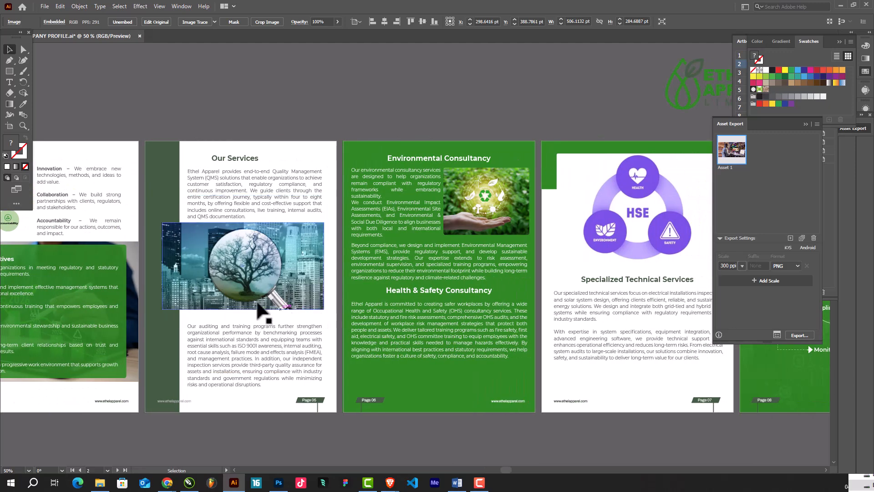
{"action": "left_click_drag", "start_coordinate": [201, 302], "coordinate": [500, 307]}
{"action": "left_click_drag", "start_coordinate": [240, 310], "coordinate": [113, 284]}
{"action": "left_click_drag", "start_coordinate": [592, 306], "coordinate": [535, 309]}
{"action": "left_click_drag", "start_coordinate": [255, 308], "coordinate": [460, 310]}
{"action": "left_click_drag", "start_coordinate": [201, 305], "coordinate": [424, 311]}
{"action": "left_click", "coordinate": [310, 77]}
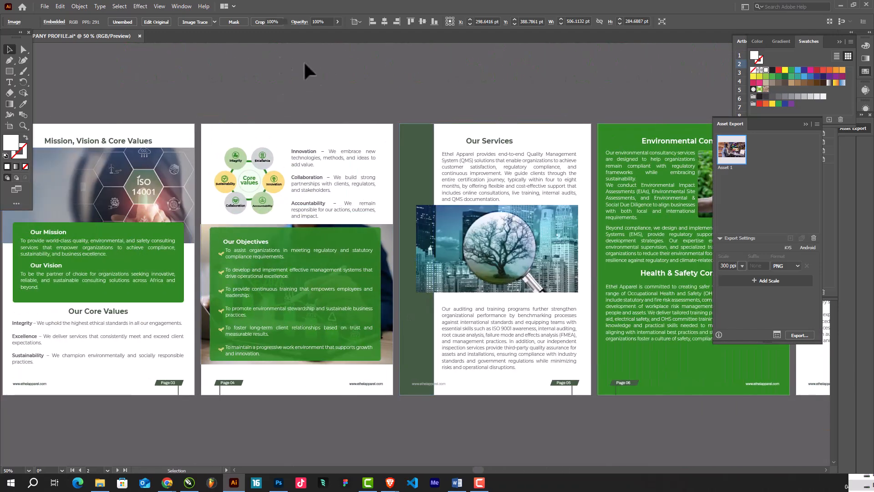
{"action": "left_click", "coordinate": [839, 6]}
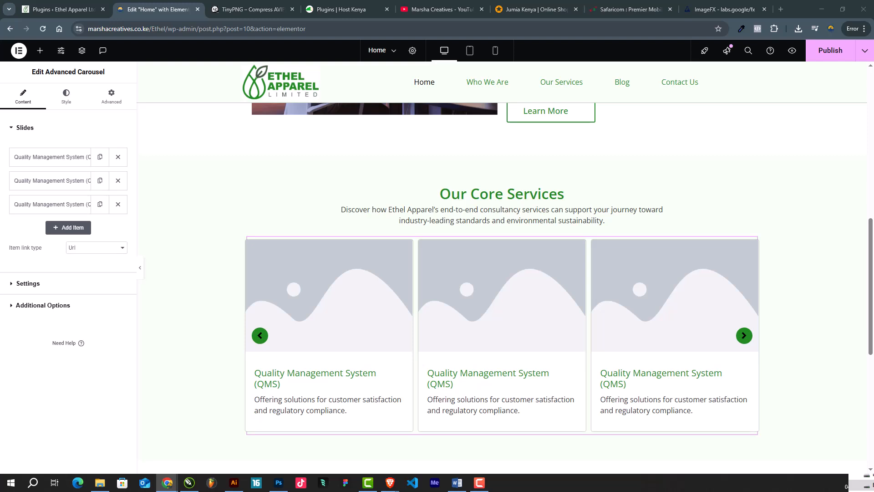
Step: Return to the browser and run a Google image search for "Quality Management System" in place of the TinyPNG page
{"action": "left_click", "coordinate": [246, 10]}
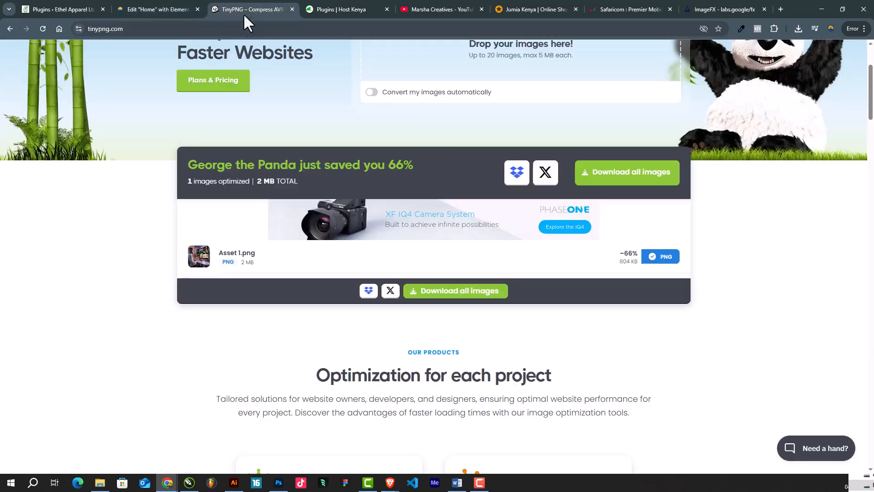
{"action": "left_click", "coordinate": [254, 28]}
{"action": "type", "text": "Quality Management System (3"}
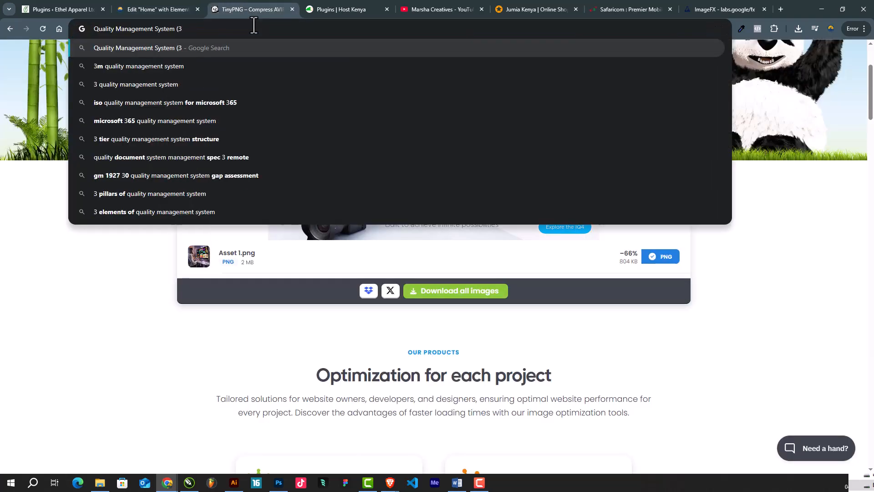
{"action": "key", "text": "BackSpace"}
{"action": "key", "text": "Return"}
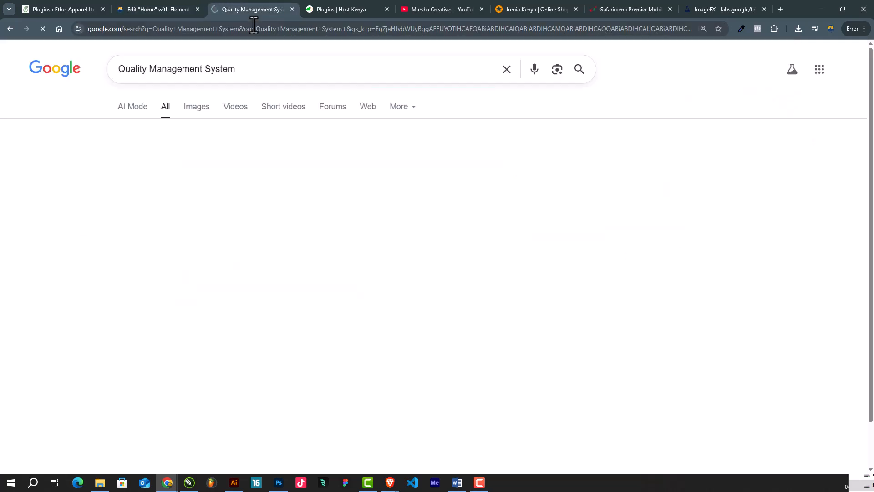
{"action": "left_click", "coordinate": [197, 109]}
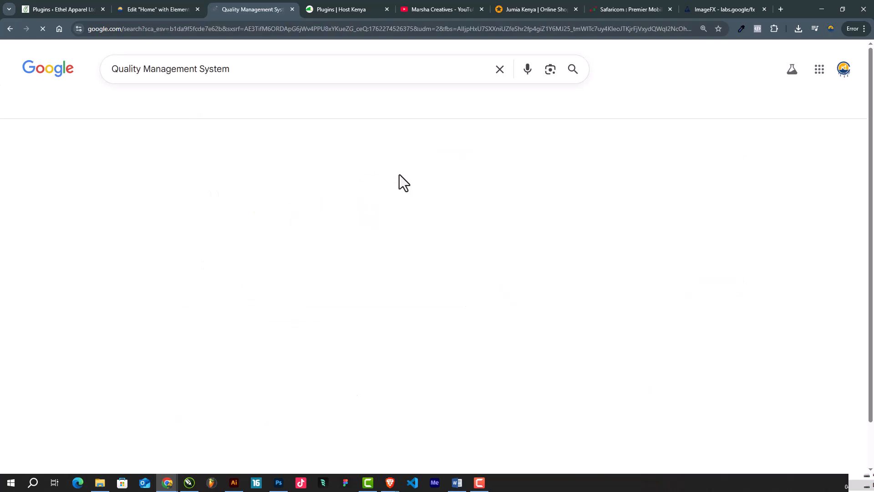
Step: Find the Clappia picture of hands holding a glowing QUALITY emblem among the image results and copy it
{"action": "scroll", "coordinate": [321, 251], "scroll_direction": "down", "scroll_amount": 5}
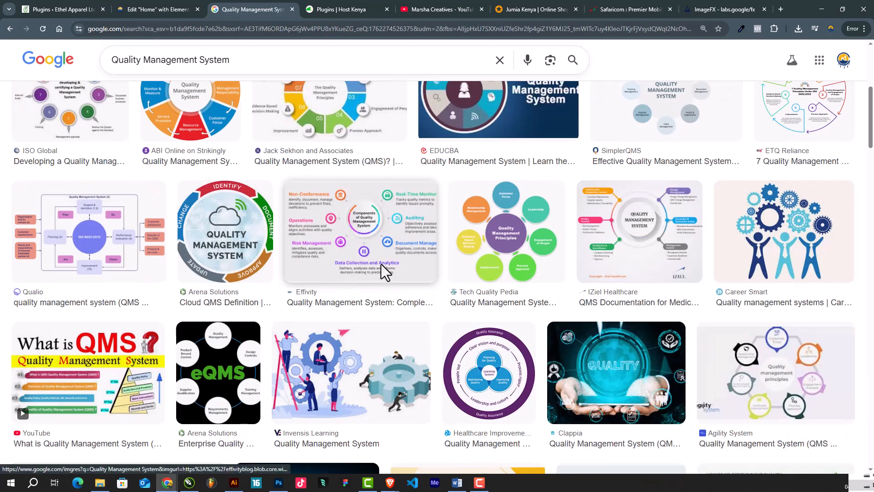
{"action": "scroll", "coordinate": [550, 364], "scroll_direction": "up", "scroll_amount": 3}
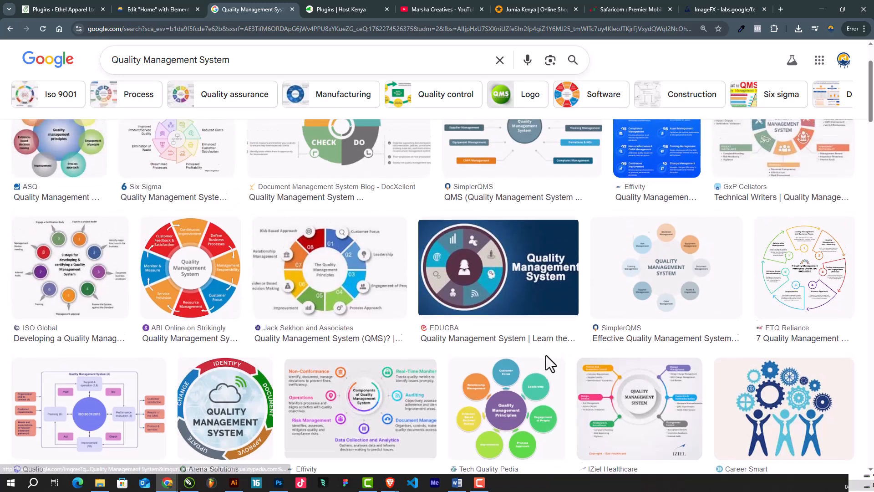
{"action": "scroll", "coordinate": [551, 365], "scroll_direction": "down", "scroll_amount": 4}
{"action": "left_click", "coordinate": [618, 318]}
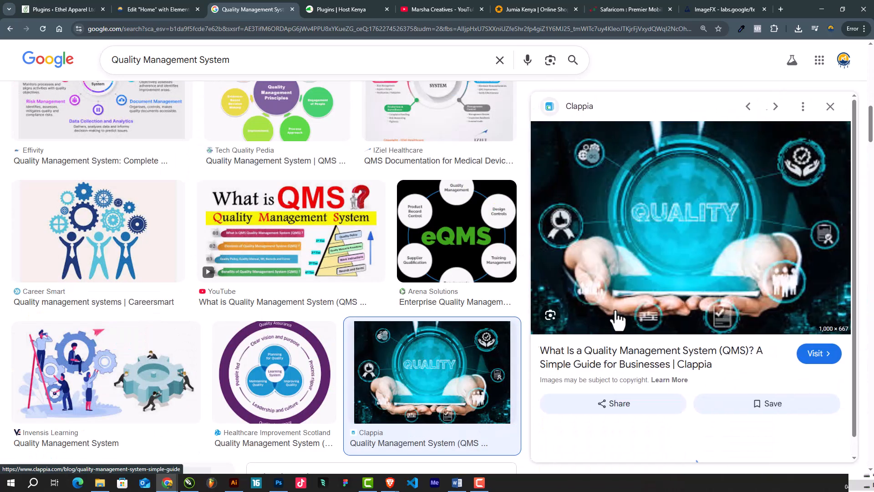
{"action": "right_click", "coordinate": [701, 172]}
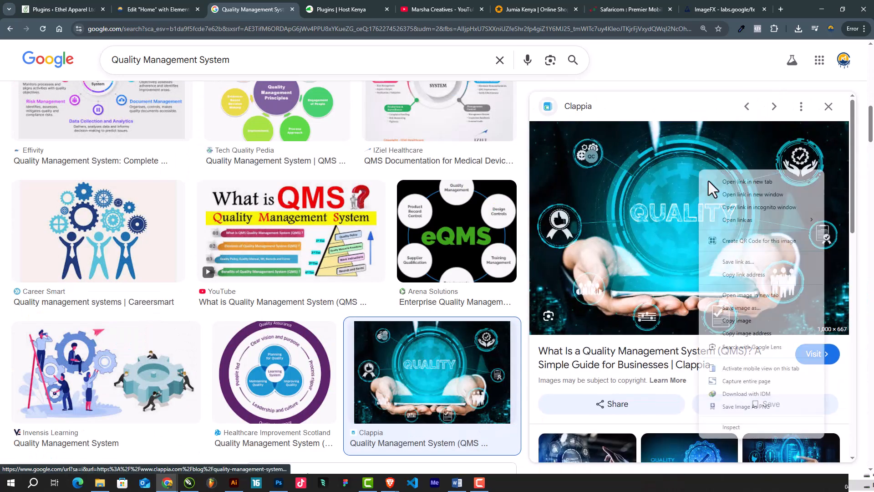
{"action": "left_click", "coordinate": [738, 321]}
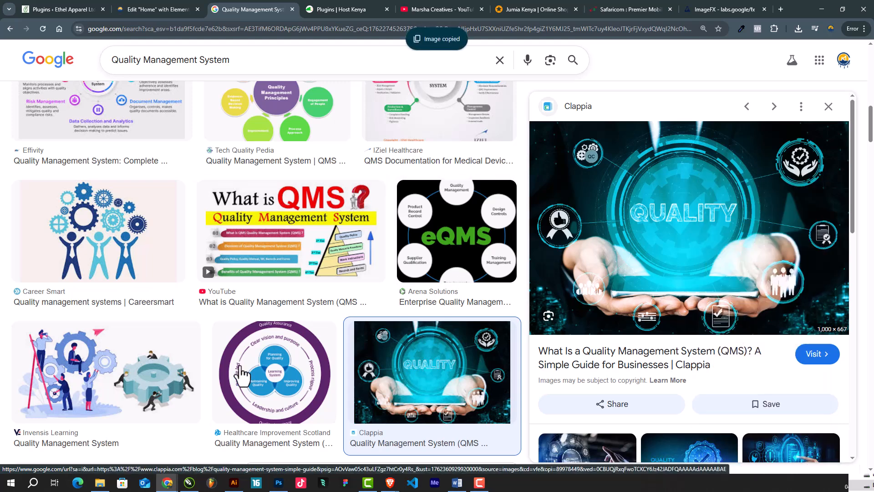
Step: Switch to Photoshop with the copied QUALITY picture on the clipboard
{"action": "left_click", "coordinate": [279, 484]}
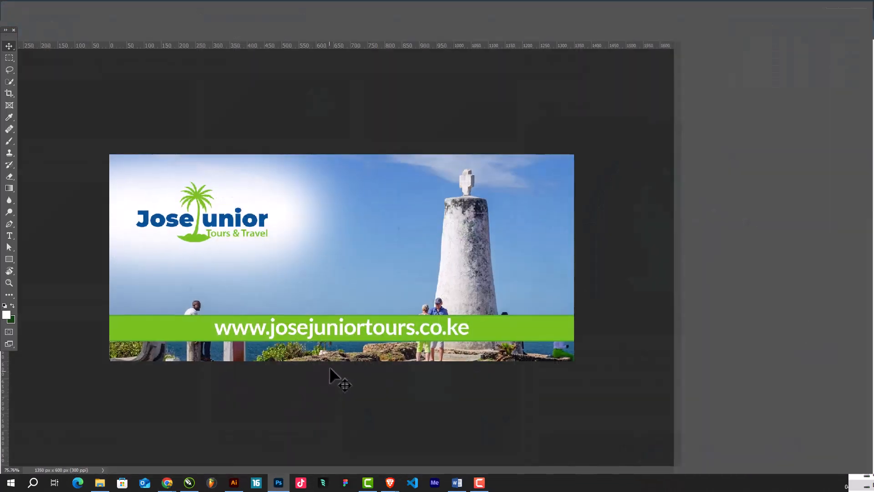
{"action": "left_click", "coordinate": [20, 5]}
{"action": "left_click", "coordinate": [21, 14]}
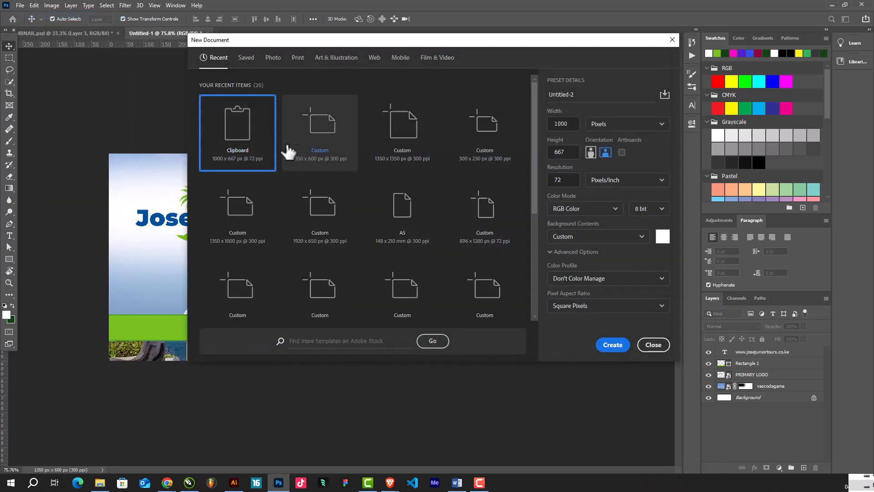
{"action": "left_click", "coordinate": [397, 149]}
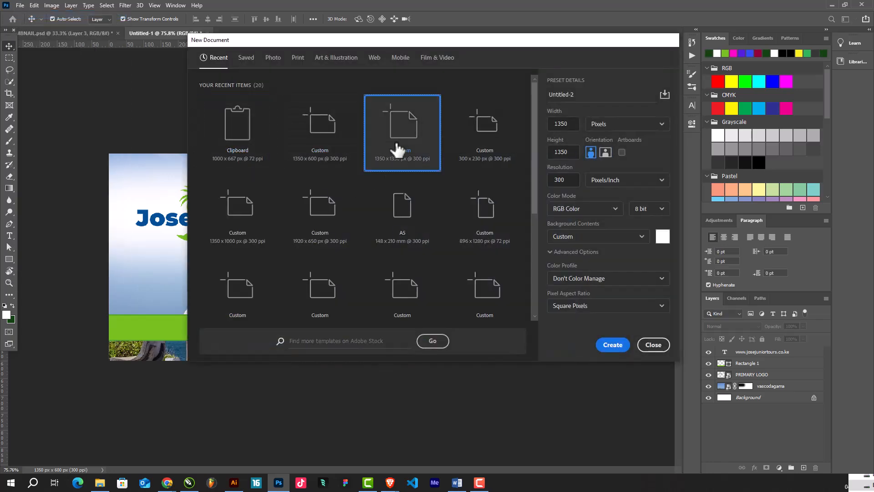
{"action": "double_click", "coordinate": [396, 149]}
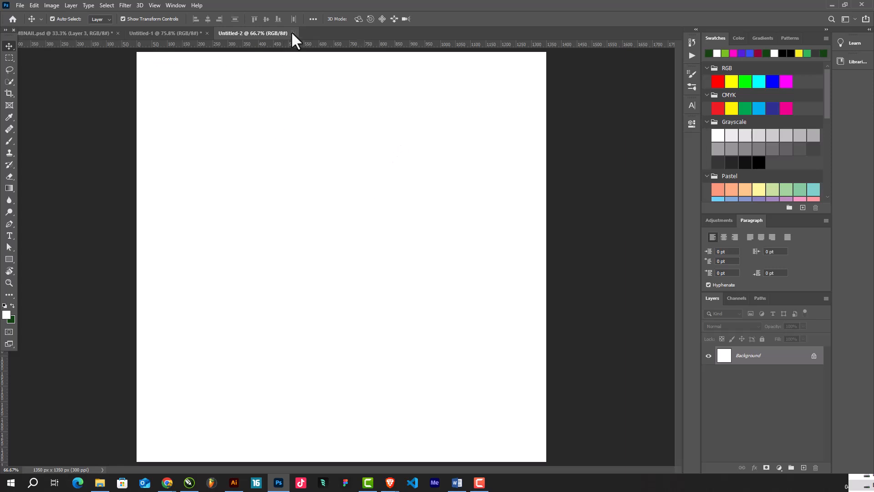
{"action": "left_click", "coordinate": [293, 33]}
{"action": "left_click", "coordinate": [20, 6]}
{"action": "left_click", "coordinate": [23, 15]}
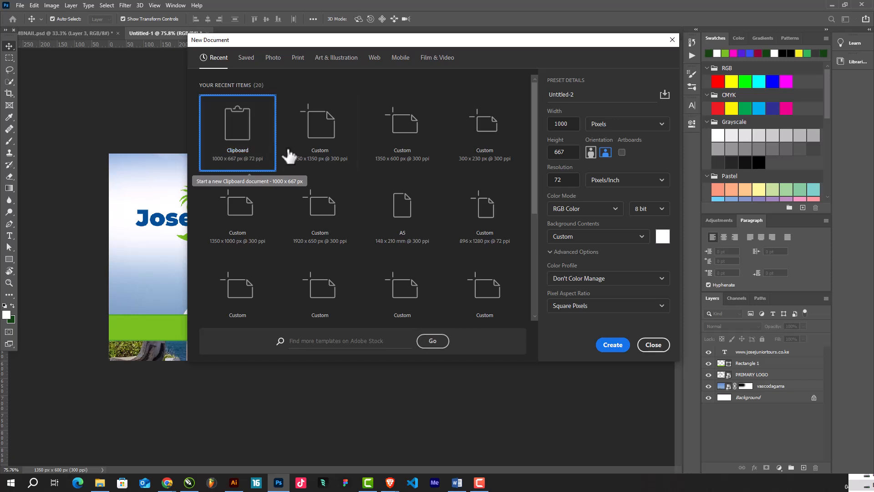
{"action": "left_click", "coordinate": [419, 157]}
{"action": "double_click", "coordinate": [419, 154]}
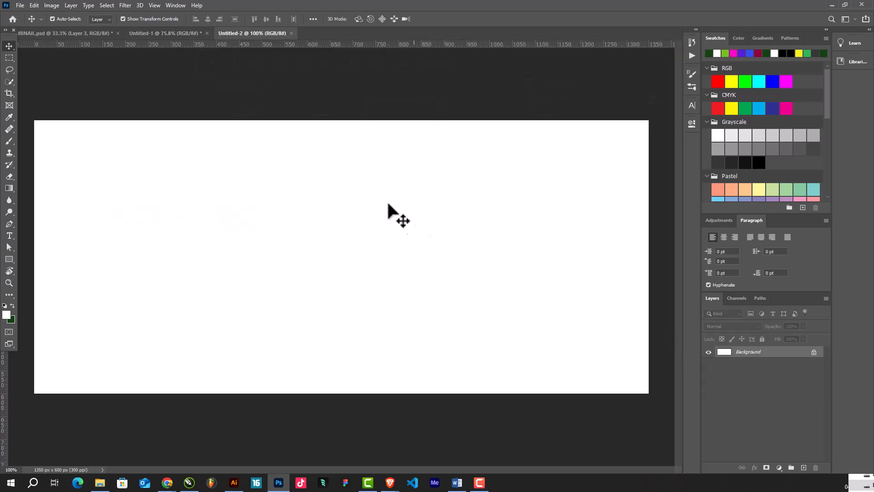
{"action": "left_click", "coordinate": [290, 33]}
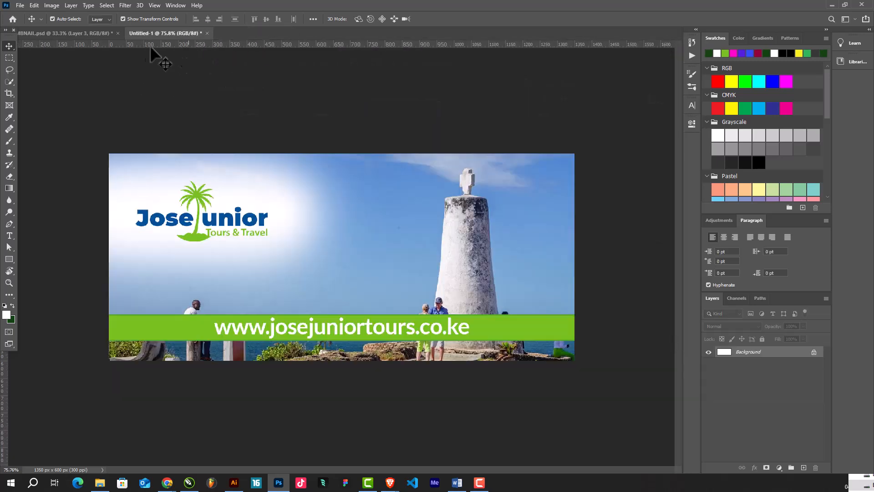
{"action": "left_click", "coordinate": [20, 5]}
{"action": "left_click", "coordinate": [30, 14]}
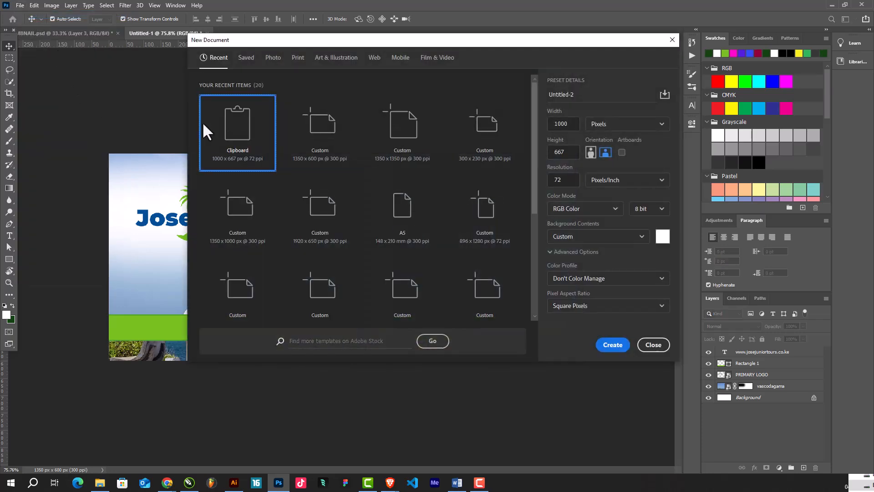
{"action": "left_click", "coordinate": [391, 158]}
{"action": "left_click", "coordinate": [560, 154]}
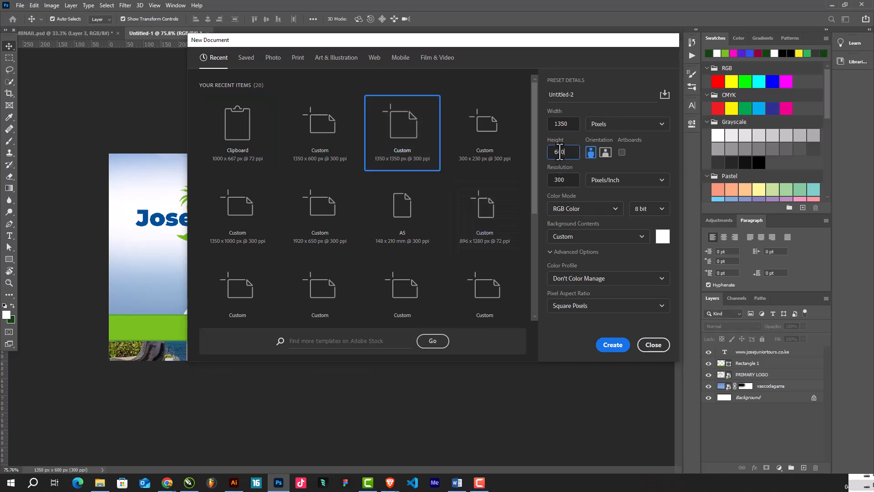
{"action": "key", "text": "Return"}
{"action": "left_click", "coordinate": [291, 33]}
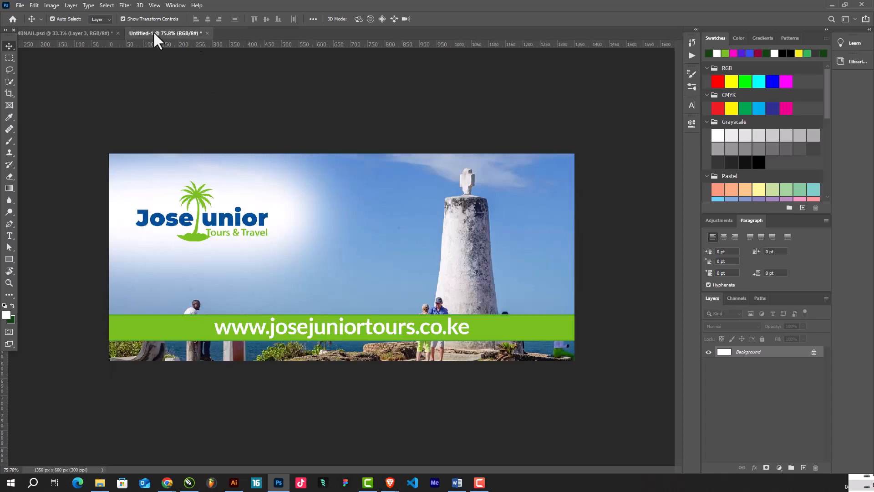
Step: Create a new 1000 × 667 px document at 72 ppi and paste the copied QUALITY picture into it
{"action": "left_click", "coordinate": [25, 5]}
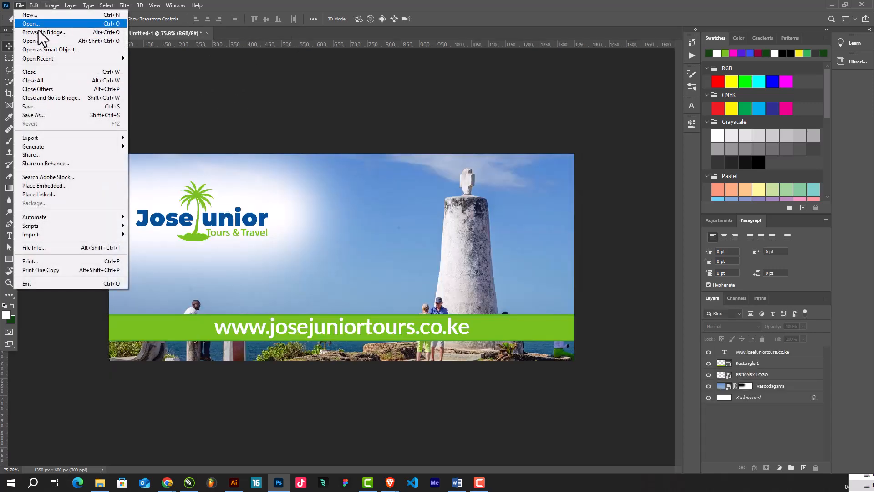
{"action": "left_click", "coordinate": [26, 18]}
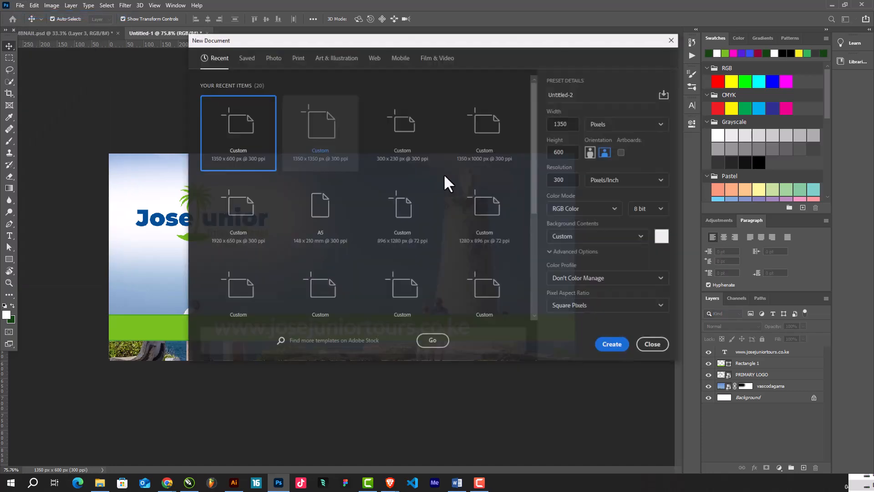
{"action": "double_click", "coordinate": [240, 146]}
{"action": "key", "text": "ctrl+v"}
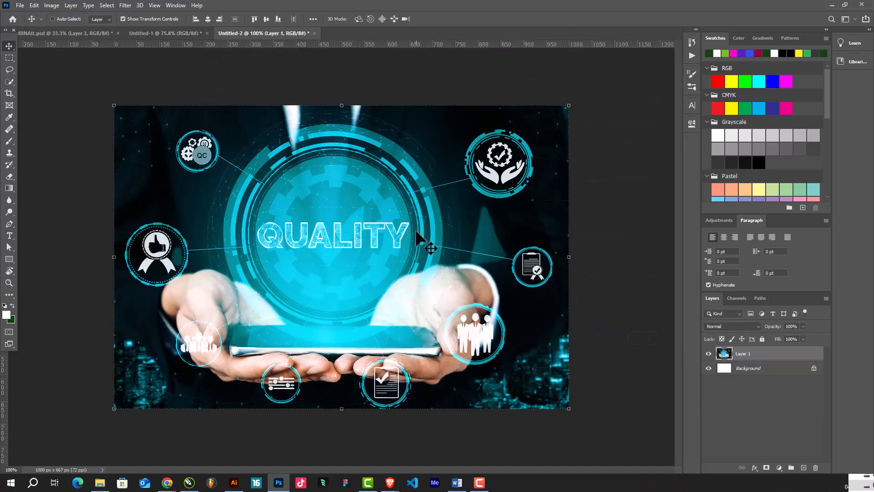
Step: Enlarge the pasted picture about its centre to about 1024 × 683 px so it extends past the canvas edges
{"action": "left_click_drag", "start_coordinate": [565, 256], "coordinate": [571, 250]}
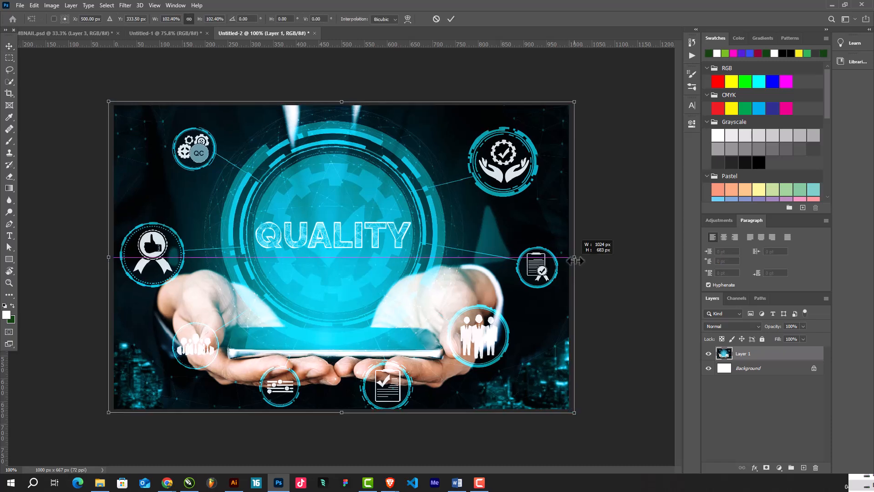
{"action": "left_click", "coordinate": [451, 18]}
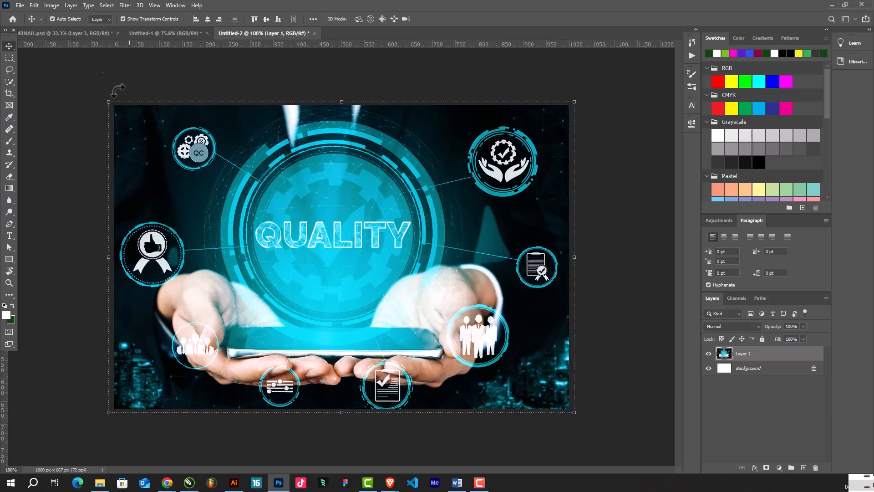
Step: Start exporting the QUALITY picture as an image file, up to choosing the save folder
{"action": "left_click", "coordinate": [18, 3]}
{"action": "left_click", "coordinate": [137, 138]}
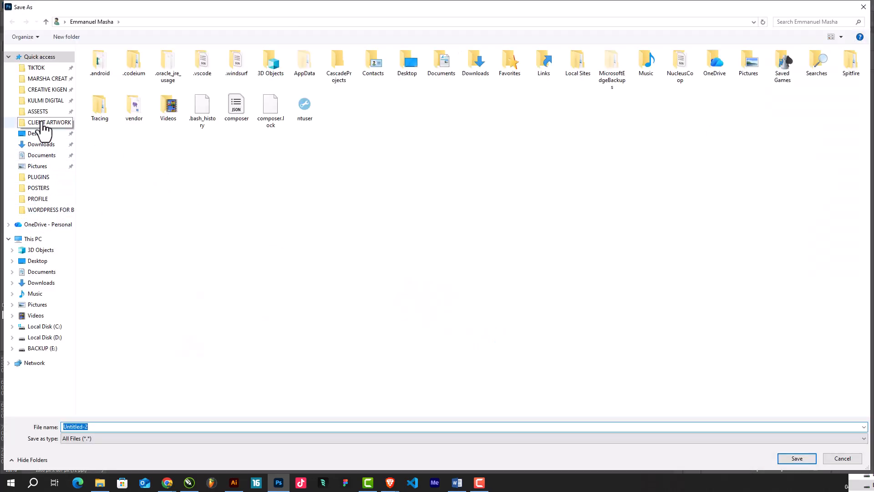
Step: Create a folder named "website" inside the ETHEL APPAREL folder and open it as the save location
{"action": "left_click", "coordinate": [37, 198]}
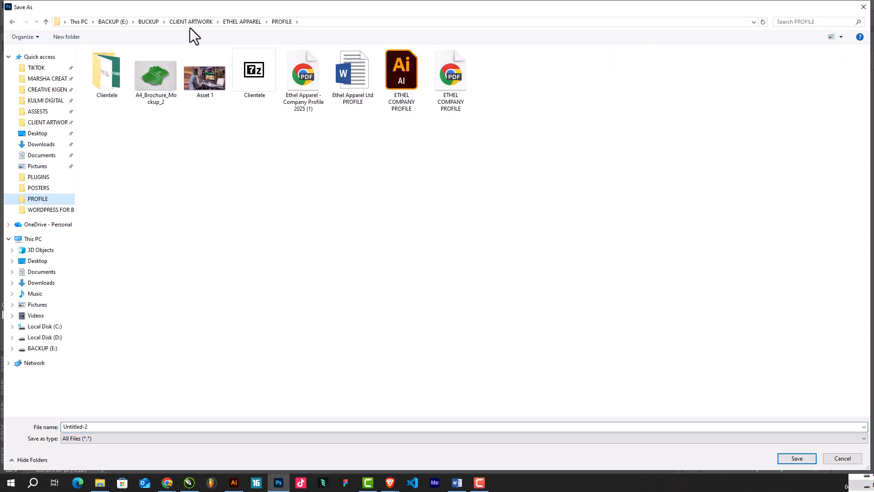
{"action": "left_click", "coordinate": [225, 22]}
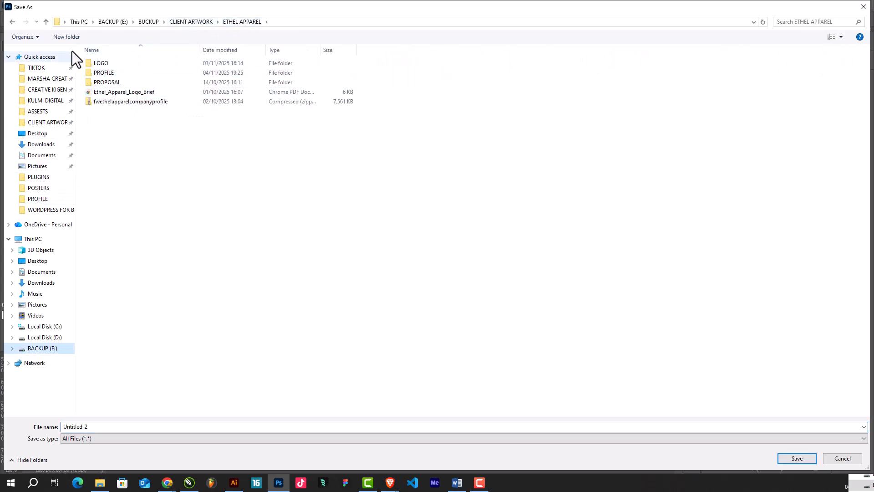
{"action": "left_click", "coordinate": [67, 37]}
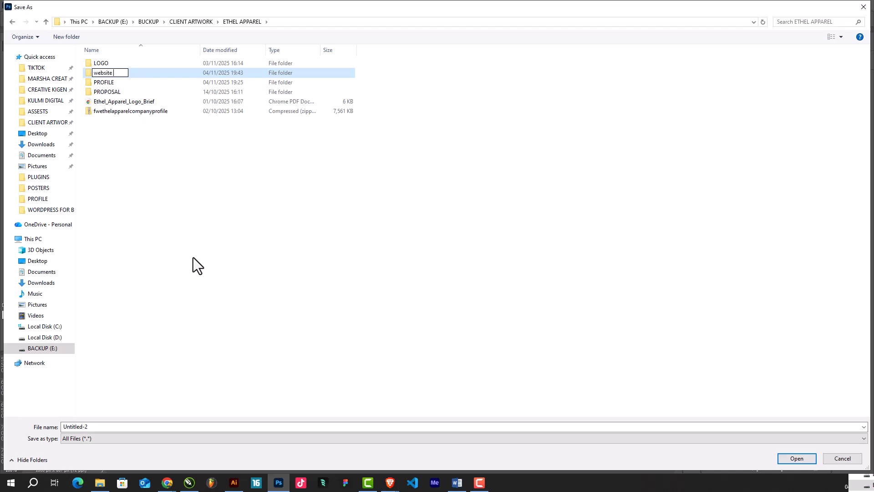
{"action": "key", "text": "Return"}
{"action": "key", "text": "Return"}
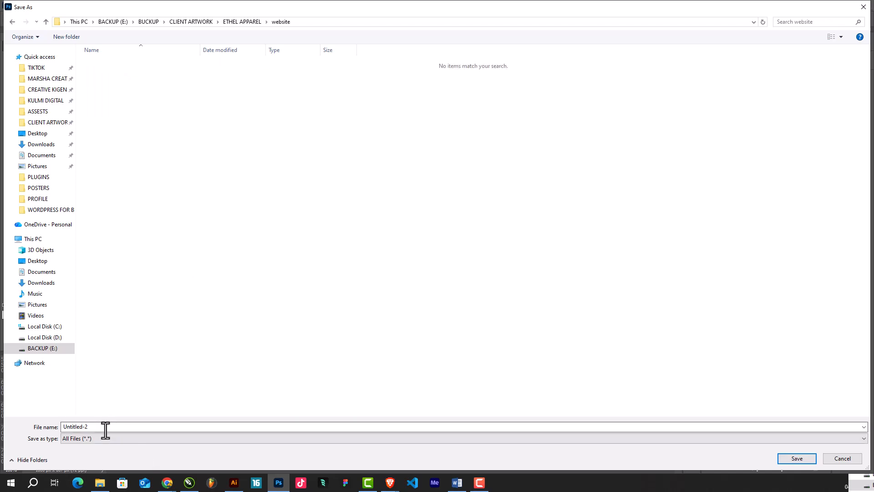
Step: Save the exported image in the website folder under the name "Quality Management System"
{"action": "key", "text": "super+v"}
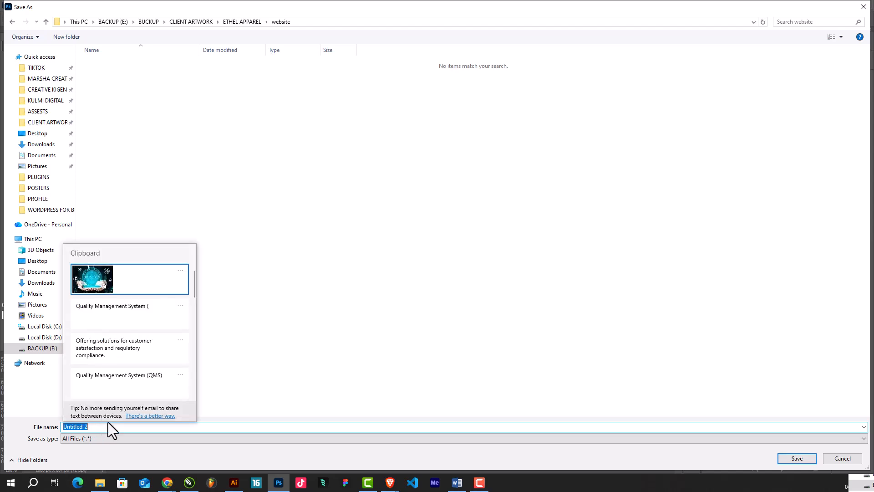
{"action": "left_click", "coordinate": [116, 319]}
{"action": "key", "text": "Return"}
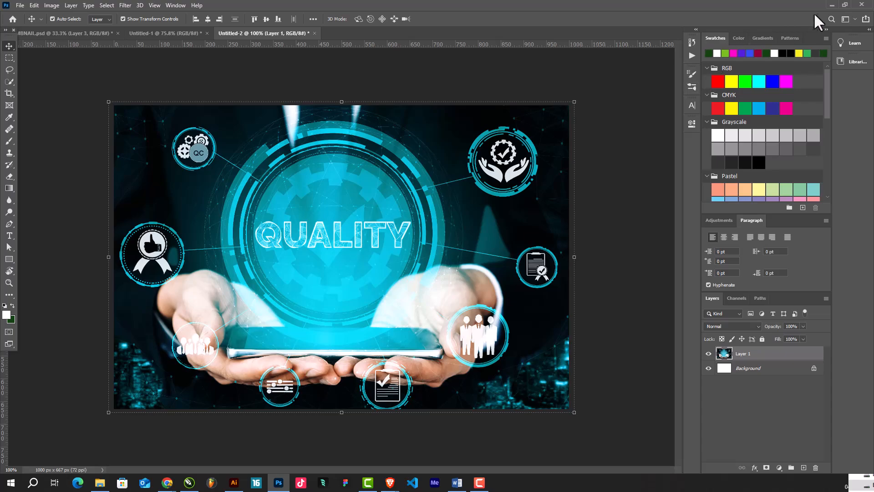
Step: Switch to the Elementor home page editor in the browser and start choosing an image for the first carousel slide
{"action": "left_click", "coordinate": [832, 4]}
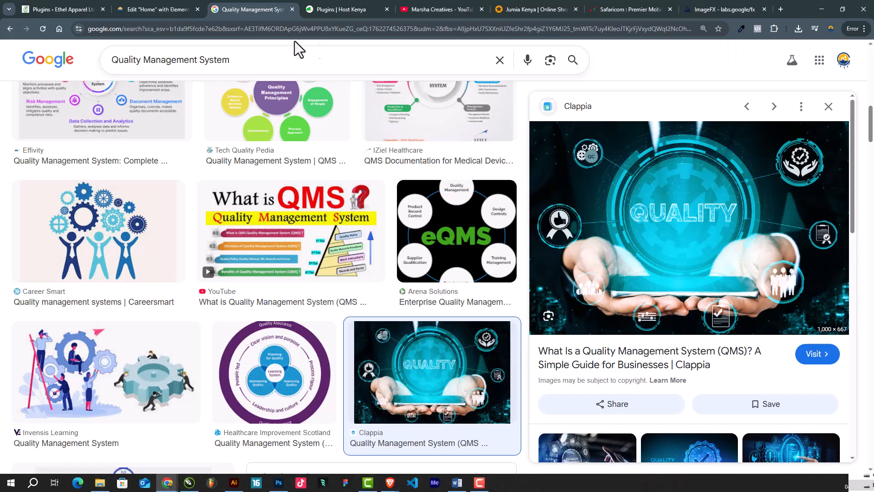
{"action": "left_click", "coordinate": [146, 8]}
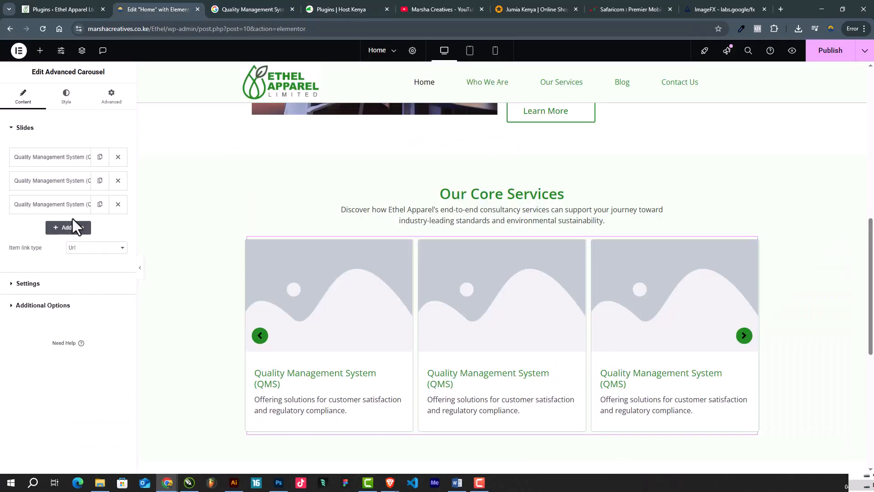
{"action": "left_click", "coordinate": [47, 156]}
{"action": "left_click", "coordinate": [52, 213]}
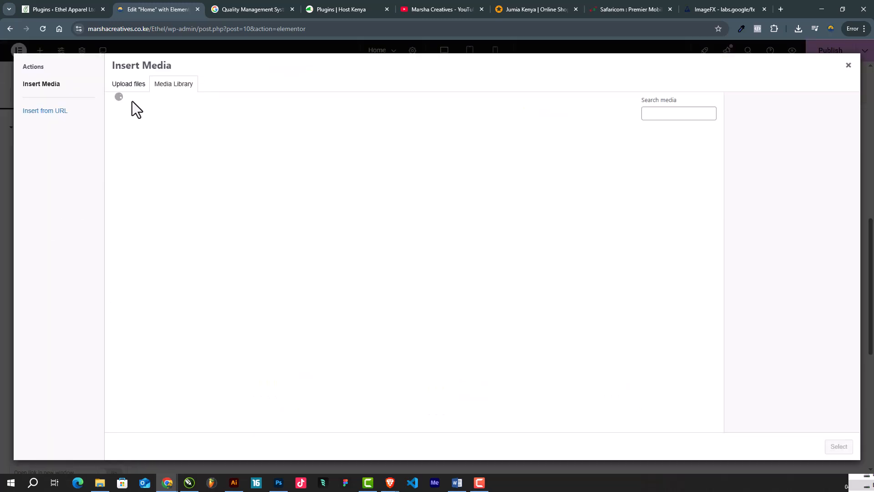
Step: Upload the Quality Management System image from the ETHEL APPAREL website folder and insert it into the first slide
{"action": "left_click", "coordinate": [132, 85]}
{"action": "left_click", "coordinate": [501, 245]}
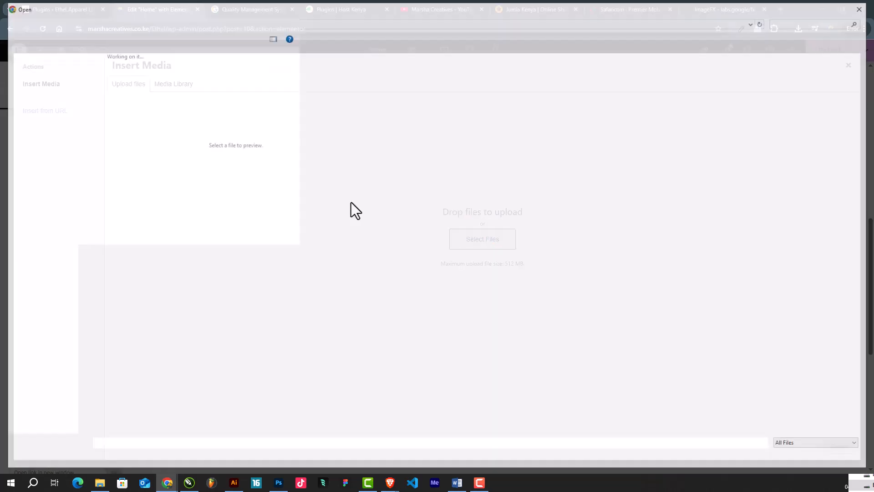
{"action": "left_click", "coordinate": [37, 199]}
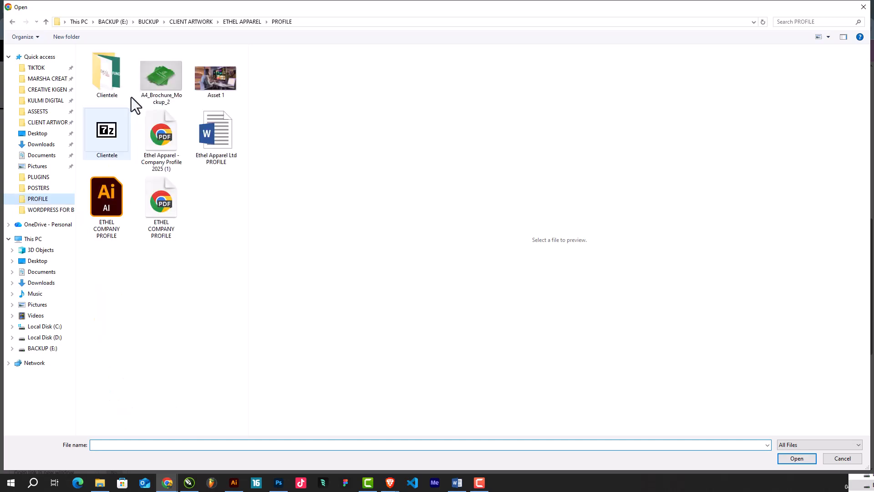
{"action": "left_click", "coordinate": [224, 22]}
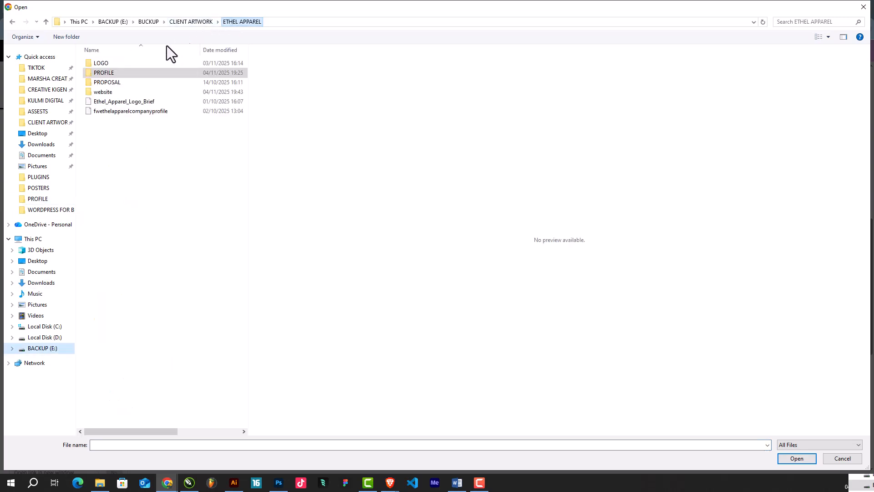
{"action": "left_click", "coordinate": [109, 91]}
{"action": "double_click", "coordinate": [107, 90]}
{"action": "double_click", "coordinate": [113, 67]}
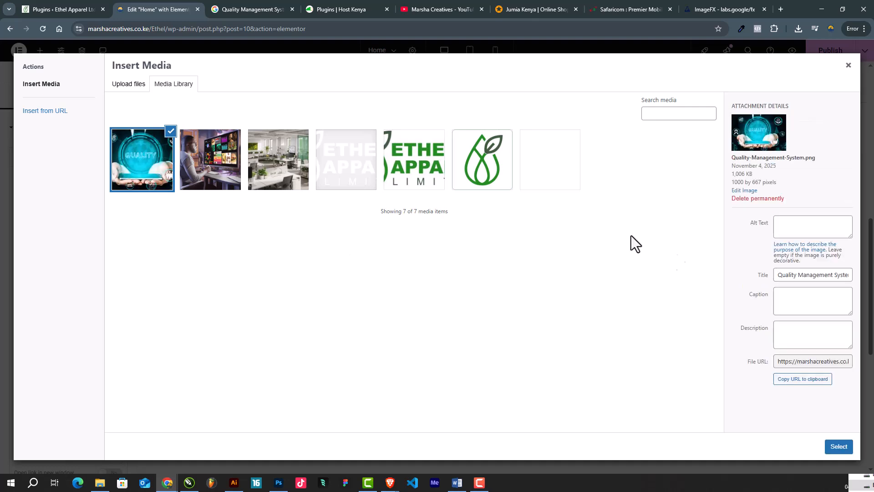
{"action": "left_click", "coordinate": [838, 447]}
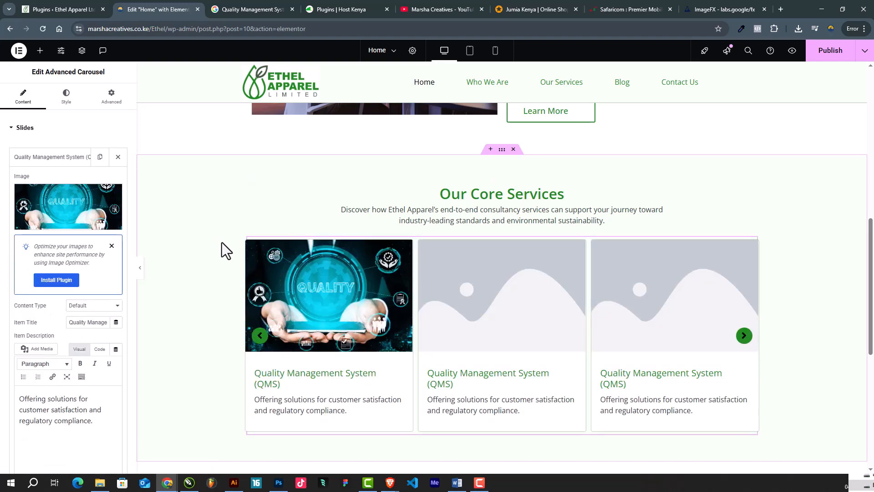
Step: Set the title of the second carousel slide to "Environmental Consultancy"
{"action": "scroll", "coordinate": [223, 243], "scroll_direction": "down", "scroll_amount": 2}
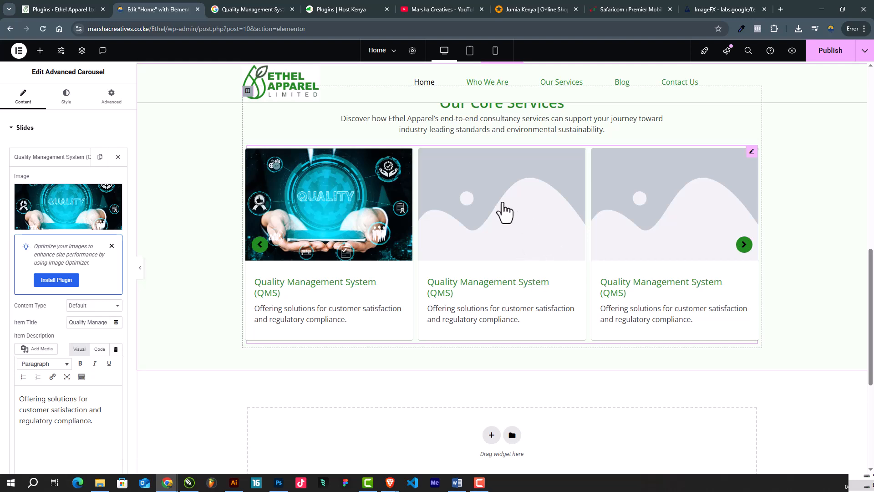
{"action": "left_click", "coordinate": [24, 157]}
{"action": "left_click", "coordinate": [58, 182]}
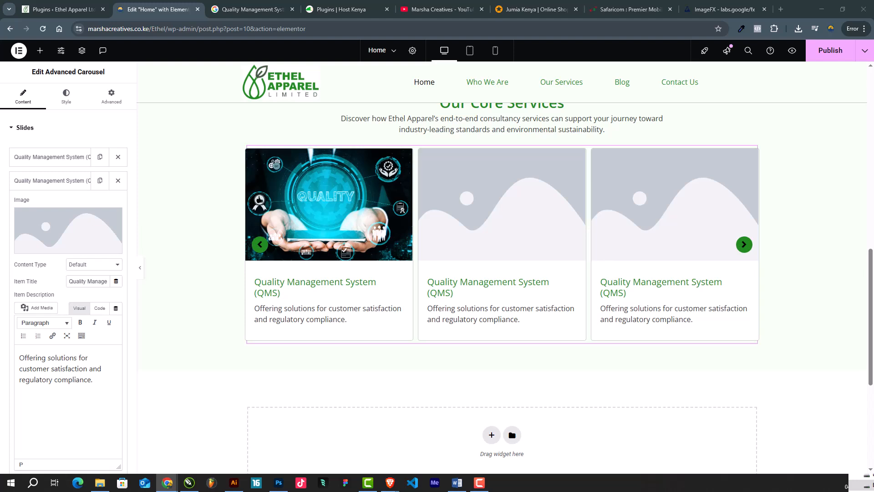
{"action": "left_click", "coordinate": [92, 278]}
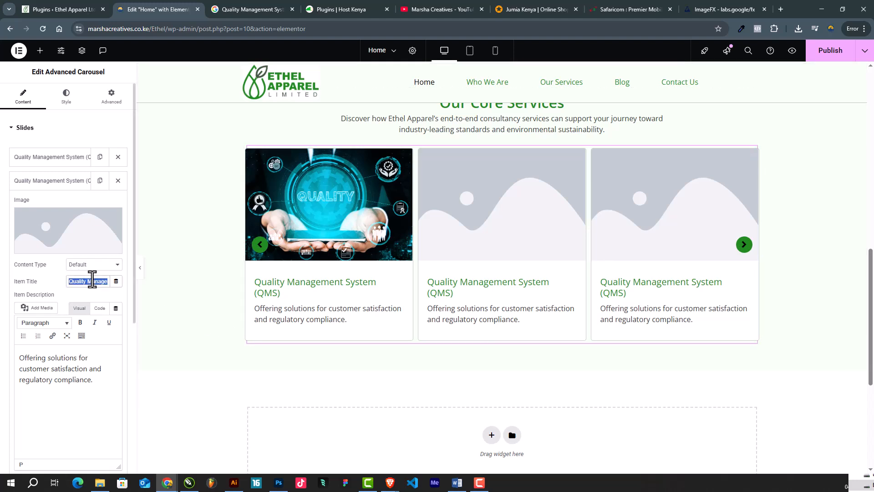
{"action": "type", "text": "Environmental Consultancy"}
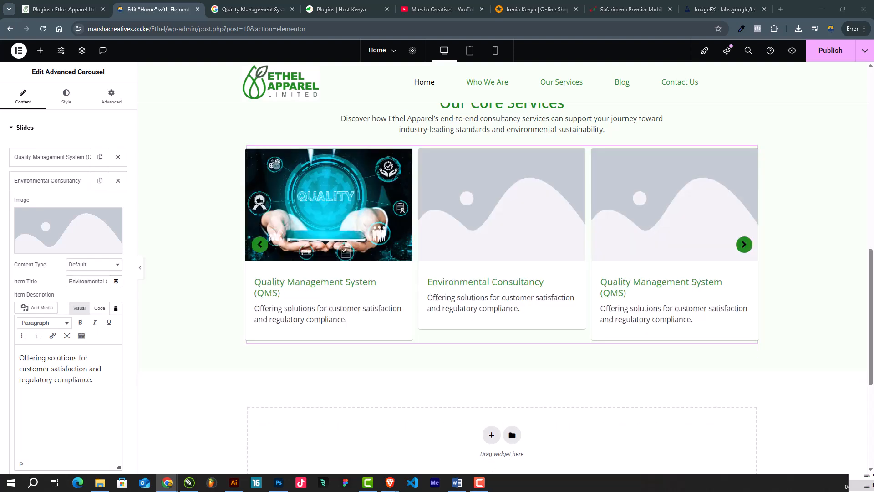
Step: Replace the second slide's description with "Services like Environmental Impact Assessments, Environmental Management Systems, and sustainability strategies."
{"action": "left_click", "coordinate": [53, 366]}
{"action": "key", "text": "ctrl+a"}
{"action": "type", "text": "Services like Environmental Impact Assessments, Environmental Management Systems, and sustainability strategies."}
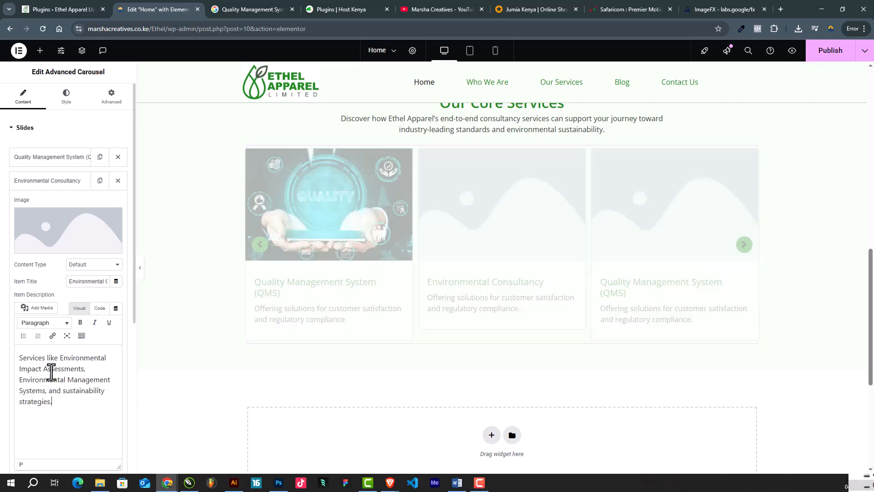
Step: Search Google Images for "Environmental Consultancy" in place of the previous query
{"action": "left_click", "coordinate": [259, 9]}
{"action": "left_click_drag", "start_coordinate": [257, 58], "coordinate": [64, 71]}
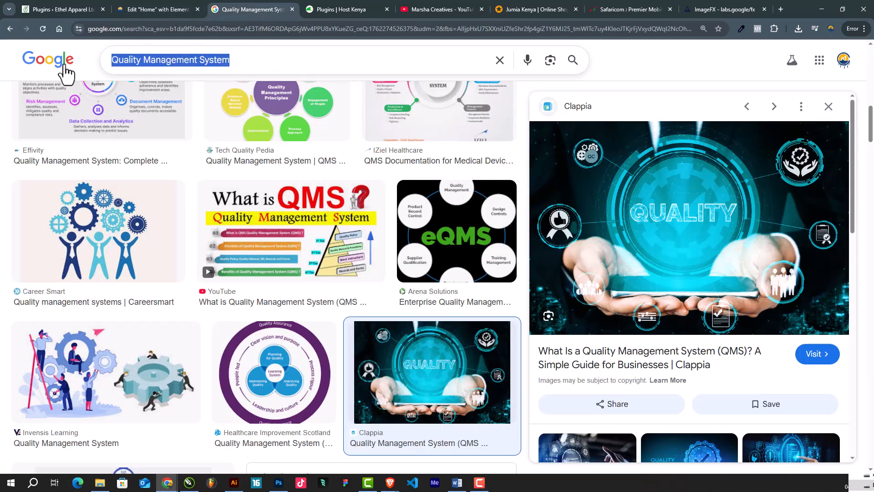
{"action": "key", "text": "super+v"}
{"action": "left_click", "coordinate": [147, 132]}
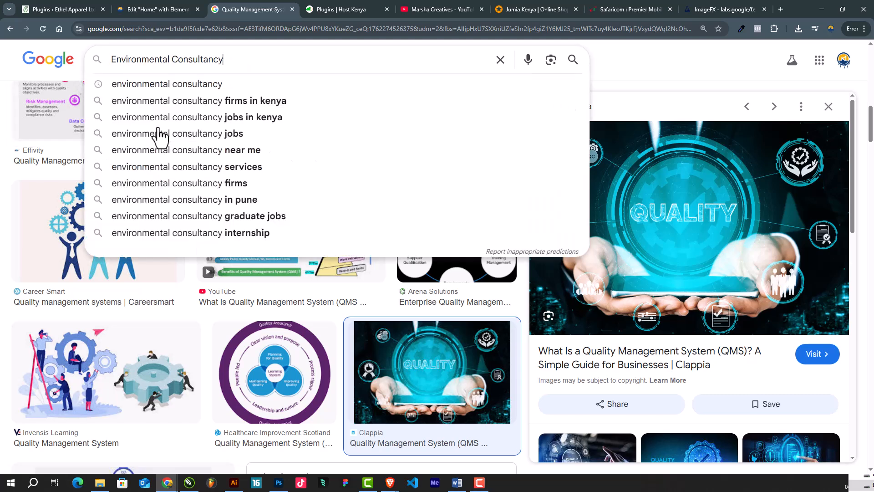
{"action": "key", "text": "Return"}
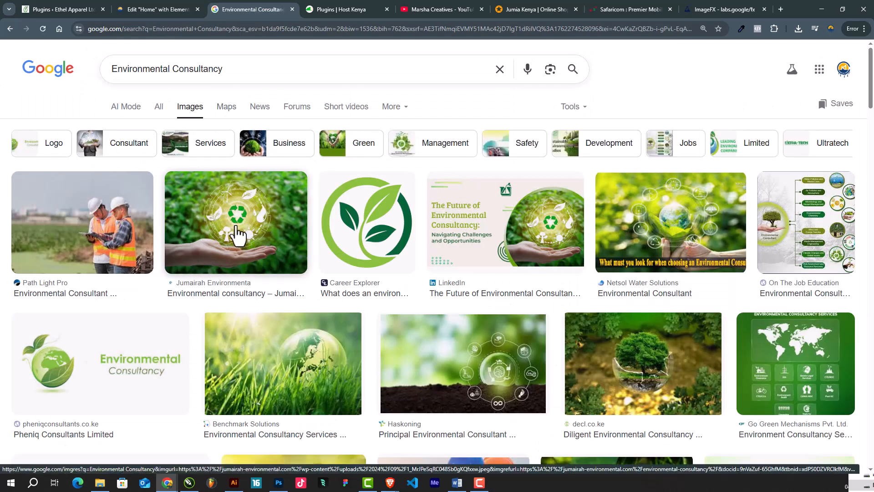
Step: Find the thongdiepxanh.com image of hands holding a tree among the related results and copy it
{"action": "left_click", "coordinate": [237, 233]}
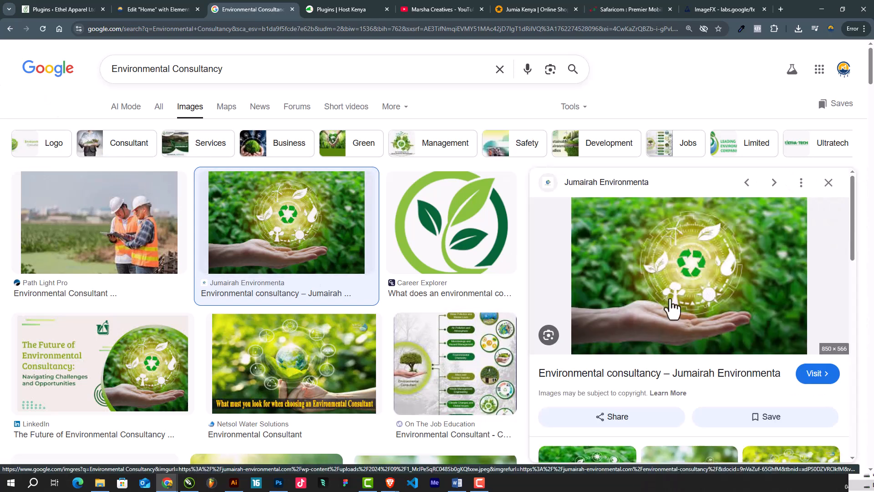
{"action": "scroll", "coordinate": [710, 298], "scroll_direction": "down", "scroll_amount": 3}
{"action": "scroll", "coordinate": [724, 296], "scroll_direction": "up", "scroll_amount": 1}
{"action": "scroll", "coordinate": [724, 296], "scroll_direction": "down", "scroll_amount": 3}
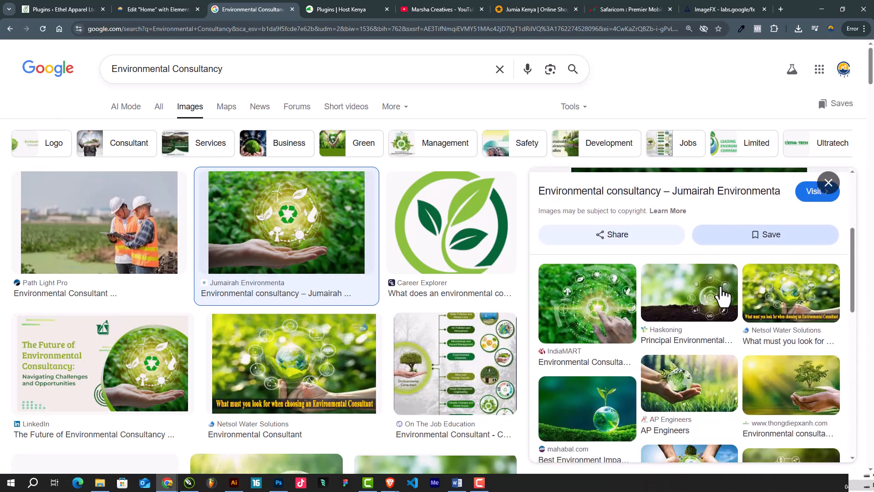
{"action": "left_click", "coordinate": [791, 397]}
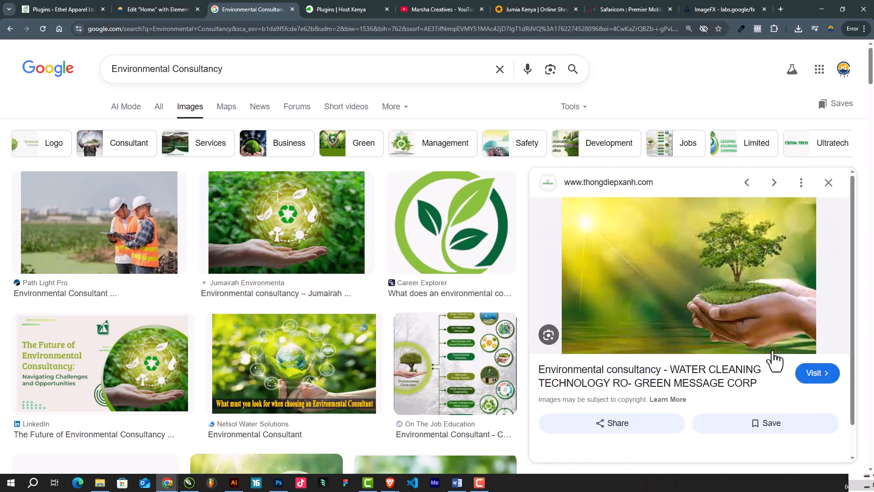
{"action": "right_click", "coordinate": [664, 287]}
{"action": "left_click", "coordinate": [705, 355]}
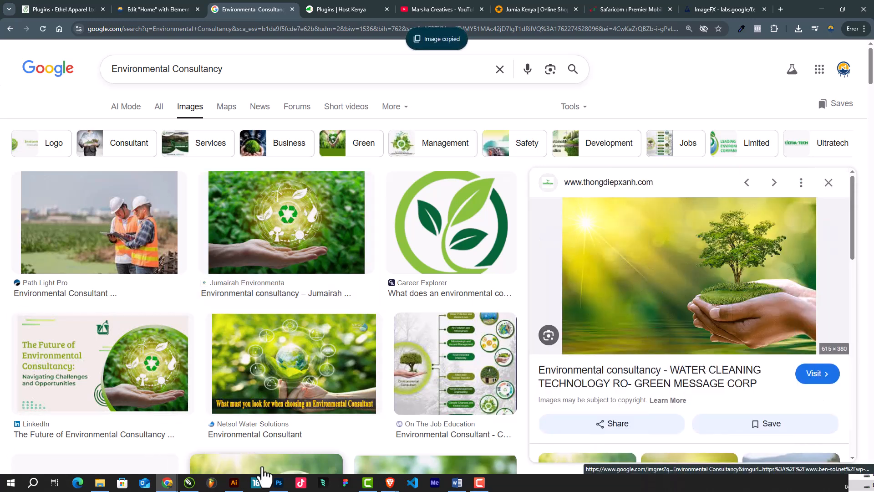
Step: Switch to Photoshop, paste the tree image into Untitled-2 and scale it to about 186% so it covers the canvas
{"action": "left_click", "coordinate": [278, 482]}
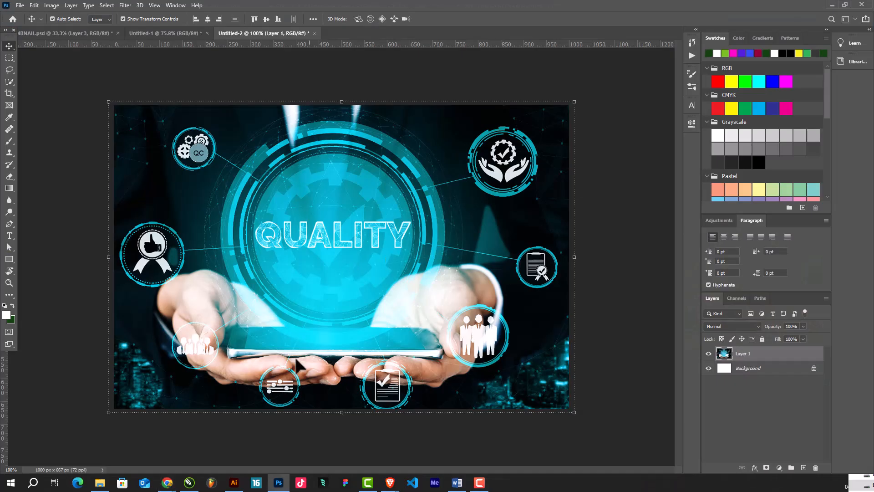
{"action": "key", "text": "ctrl+v"}
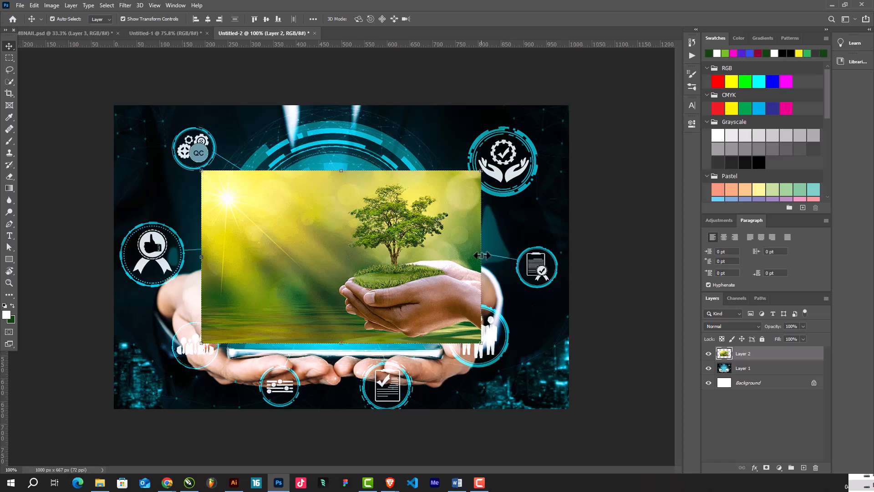
{"action": "key", "text": "ctrl+t"}
{"action": "left_click_drag", "start_coordinate": [503, 263], "coordinate": [623, 274]}
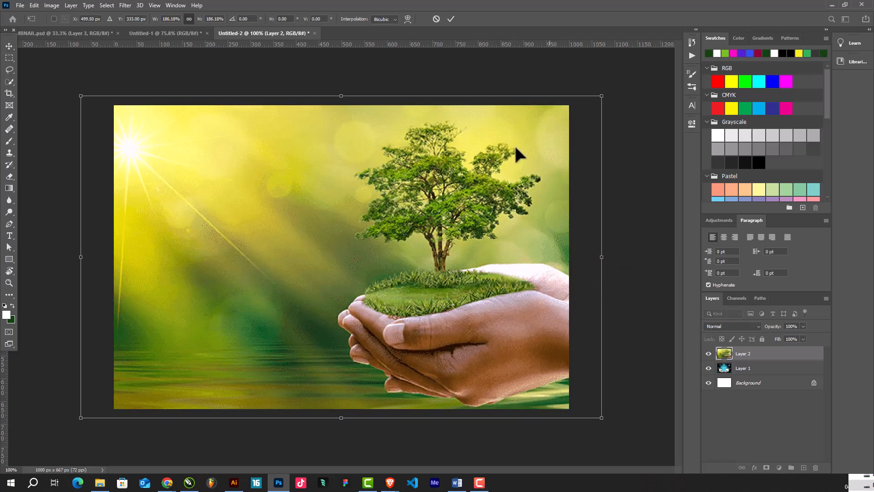
{"action": "left_click", "coordinate": [446, 16]}
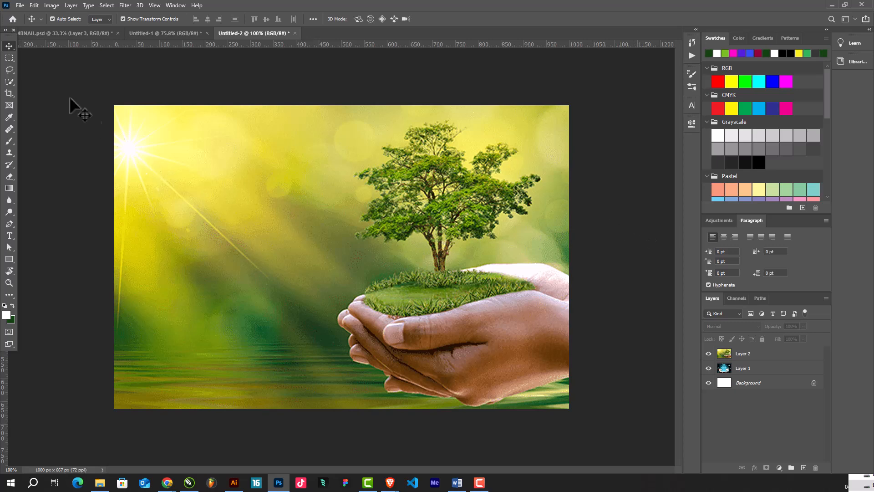
Step: Export the tree image to the website folder under the name "Environmental Consultancy"
{"action": "left_click", "coordinate": [20, 5]}
{"action": "mouse_move", "coordinate": [48, 140]}
{"action": "left_click", "coordinate": [148, 138]}
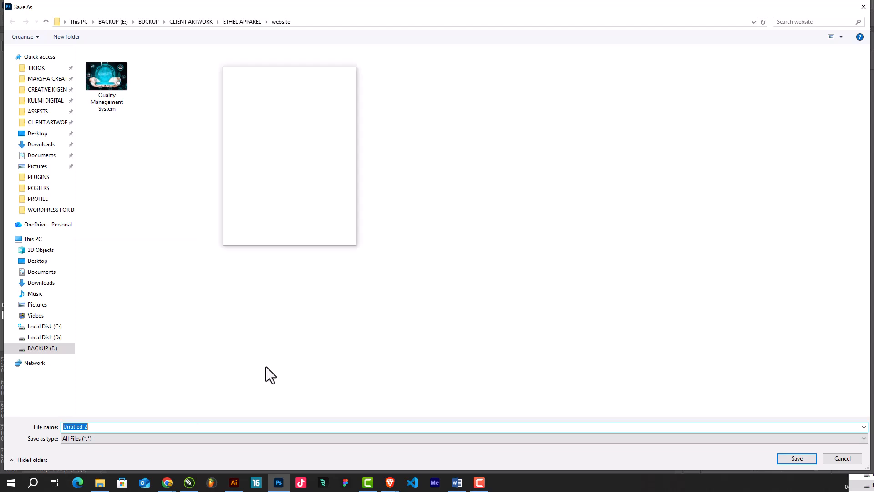
{"action": "key", "text": "super+v"}
{"action": "left_click", "coordinate": [122, 352]}
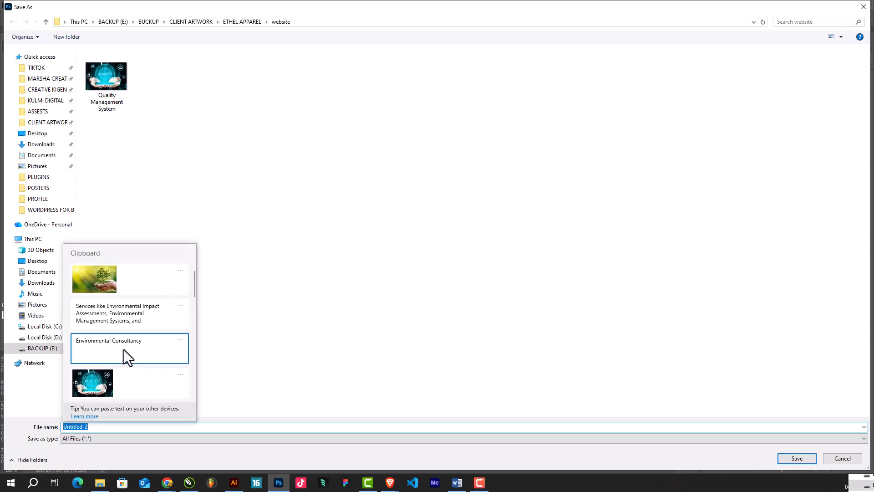
{"action": "key", "text": "Return"}
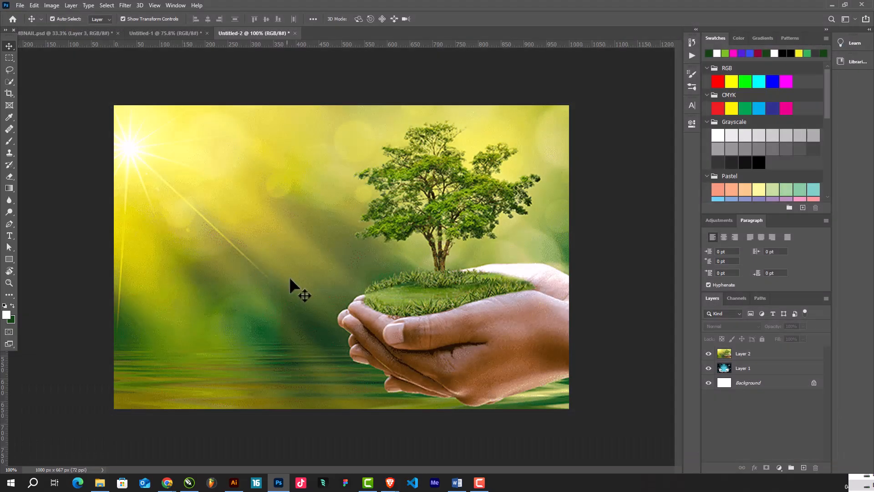
Step: Switch back to the Elementor page in Chrome and upload the Environmental Consultancy picture as the image of the Environmental Consultancy slide
{"action": "left_click", "coordinate": [830, 4]}
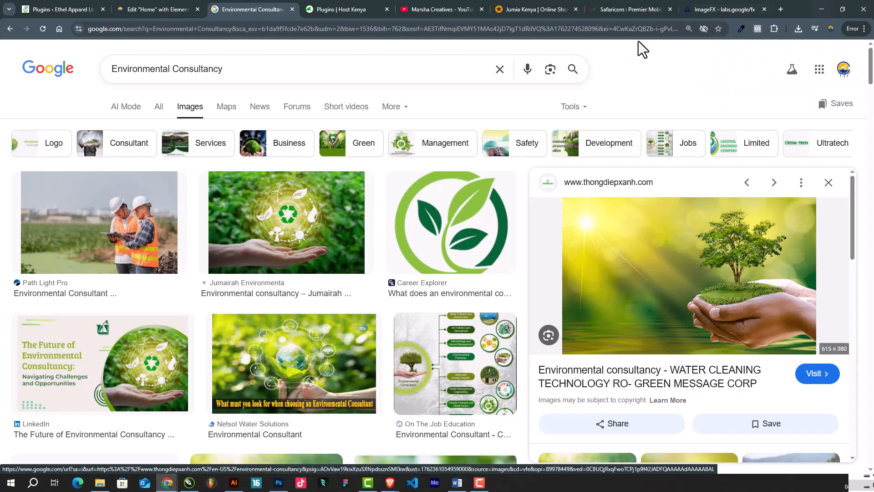
{"action": "left_click", "coordinate": [153, 6]}
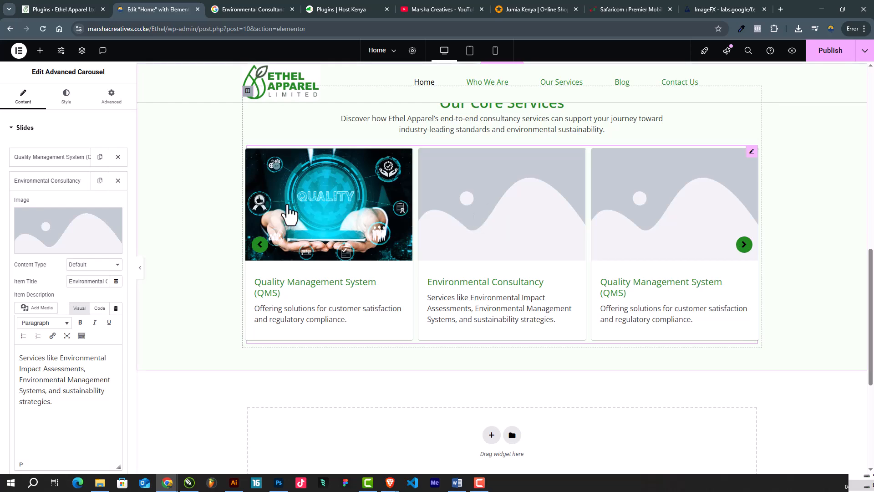
{"action": "left_click", "coordinate": [43, 230]}
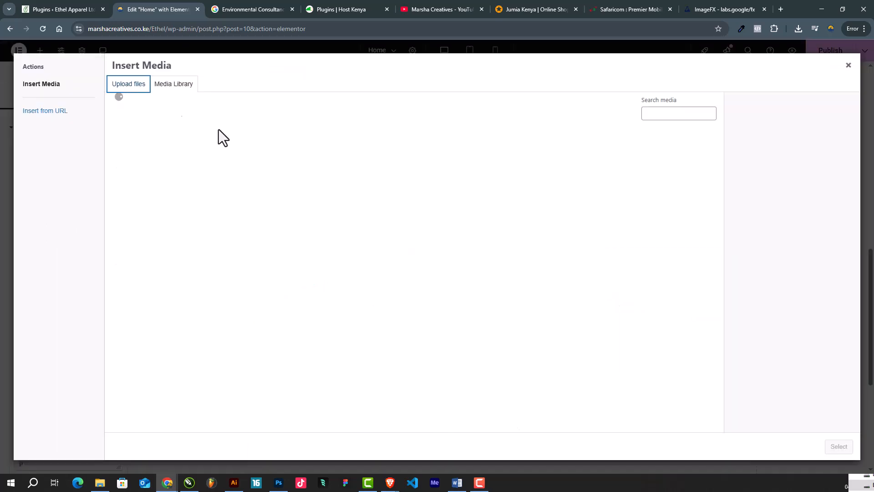
{"action": "left_click", "coordinate": [463, 240]}
{"action": "double_click", "coordinate": [106, 82]}
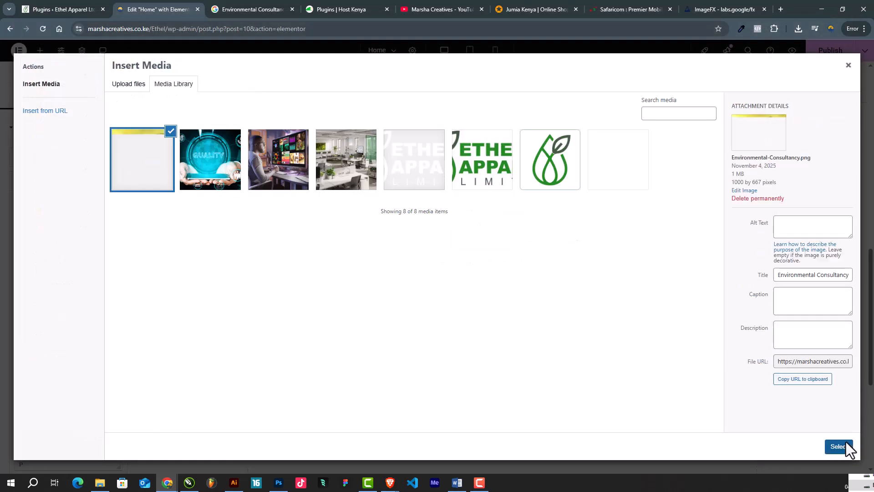
{"action": "left_click", "coordinate": [839, 446]}
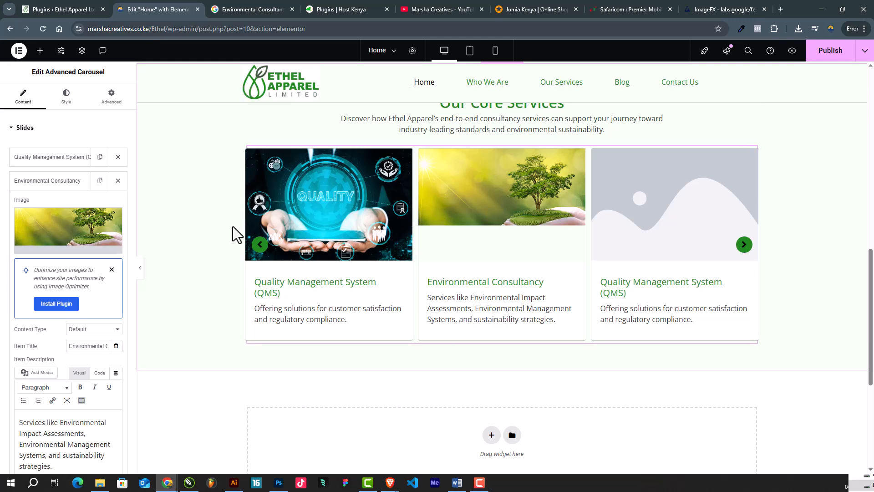
Step: Title the third slide "Health & Safety Consultancy" and replace its description with "OHS audits, fire risk assessments, and workplace safety solutions."
{"action": "left_click", "coordinate": [46, 184]}
{"action": "left_click", "coordinate": [61, 202]}
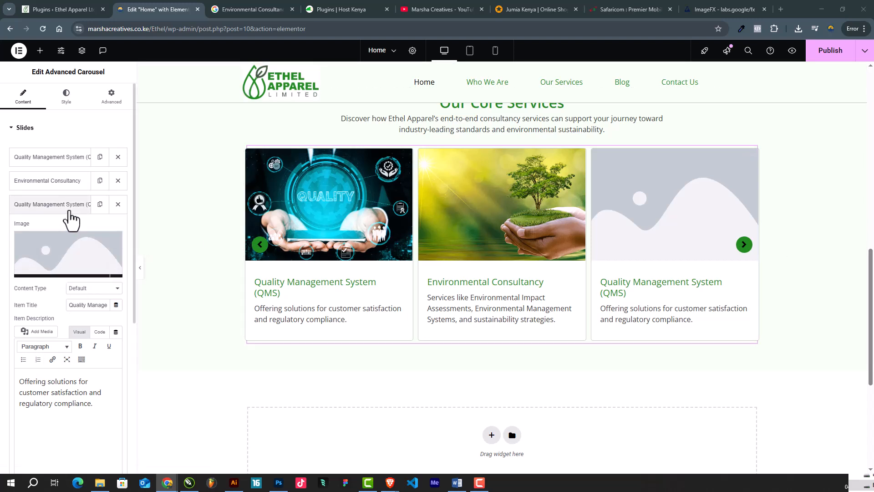
{"action": "type", "text": "Health & Safety Consultancy"}
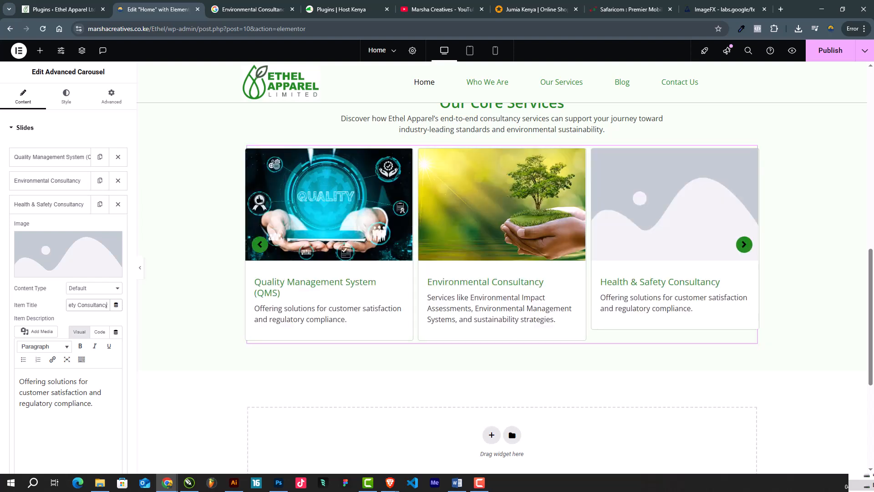
{"action": "key", "text": "alt+Tab"}
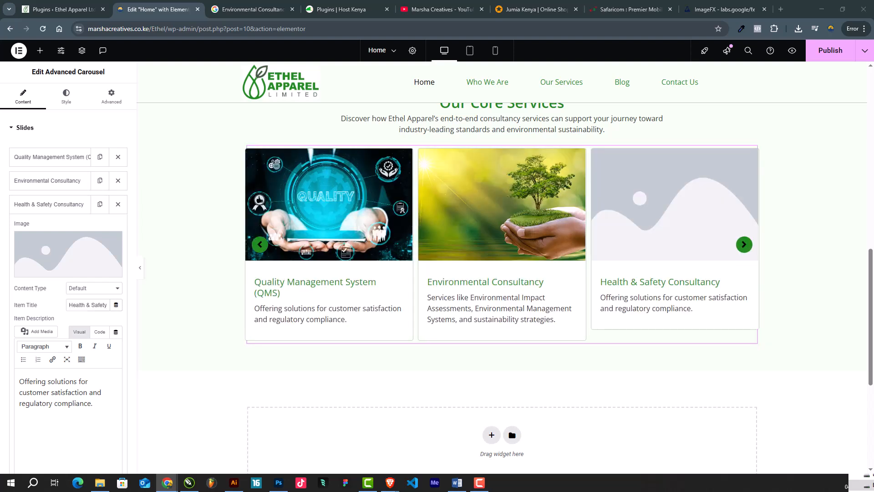
{"action": "left_click", "coordinate": [102, 400]}
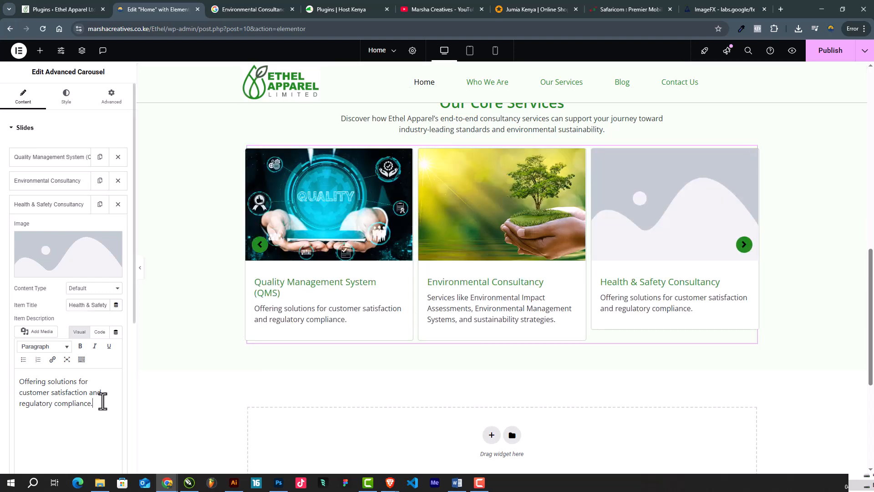
{"action": "key", "text": "ctrl+a"}
{"action": "type", "text": "OHS audits, fire risk assessments, and workplace safety solutions."}
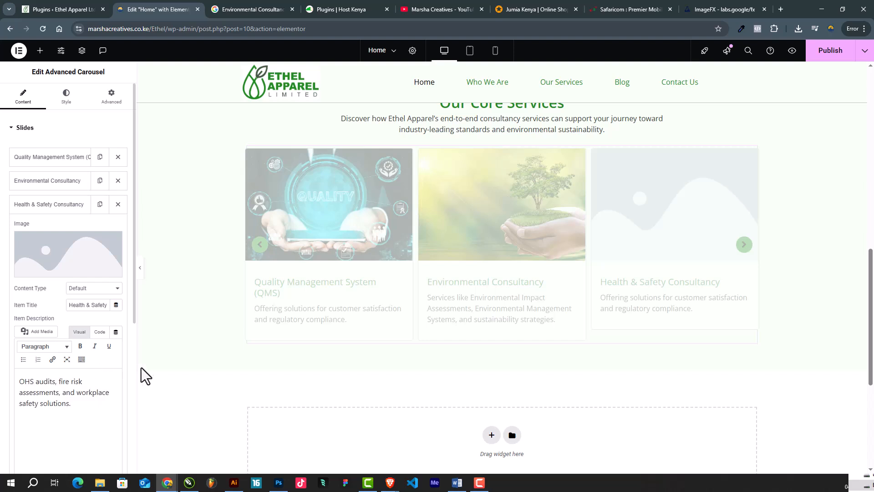
Step: Set the Health & Safety Consultancy slide's image to the media library picture of the man in front of monitors
{"action": "left_click", "coordinate": [40, 254]}
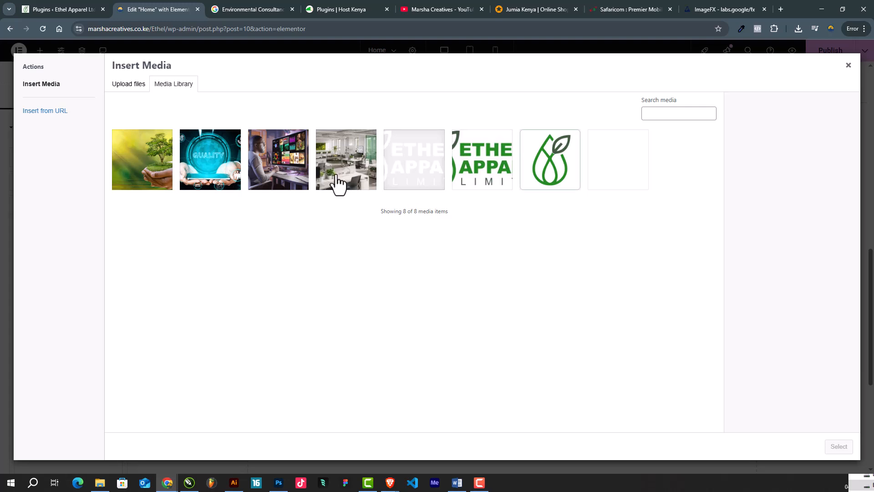
{"action": "left_click", "coordinate": [310, 170]}
{"action": "left_click", "coordinate": [837, 446]}
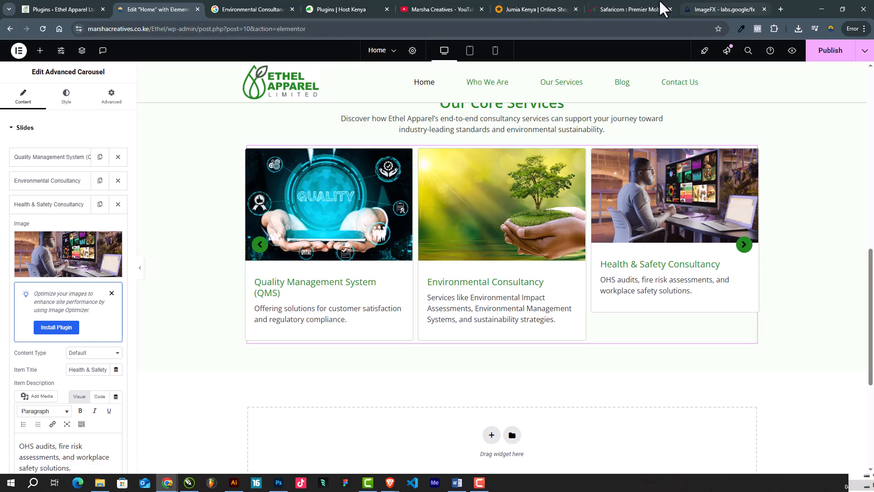
Step: Search Google Images for "Health & Safety Consultancy" and look through the results for a suitable picture
{"action": "left_click", "coordinate": [249, 9]}
{"action": "left_click_drag", "start_coordinate": [266, 72], "coordinate": [72, 76]}
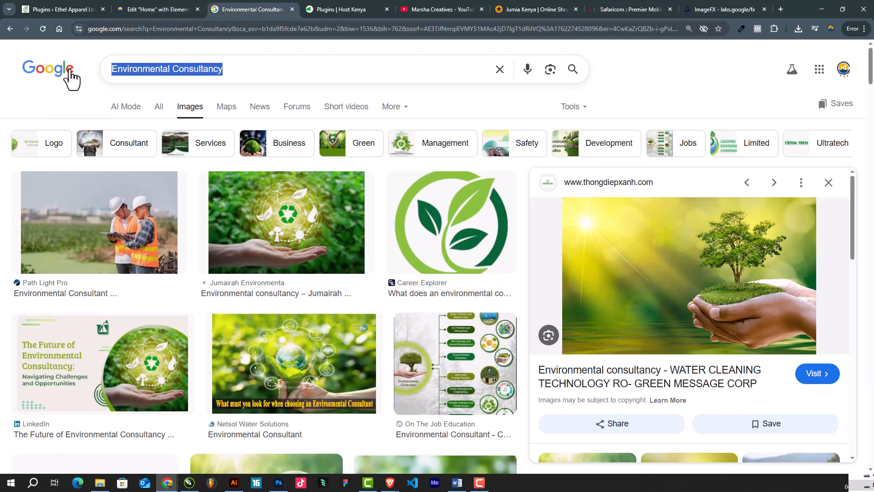
{"action": "key", "text": "super+v"}
{"action": "left_click", "coordinate": [150, 137]}
{"action": "key", "text": "Return"}
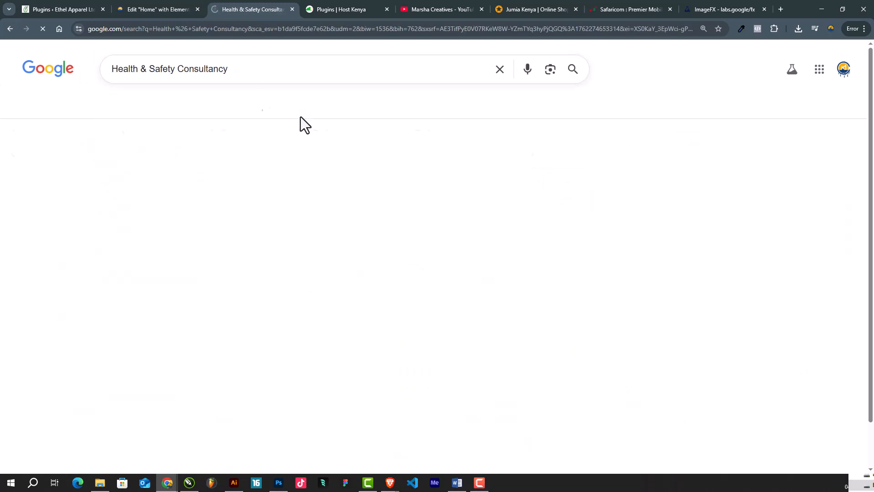
{"action": "scroll", "coordinate": [255, 274], "scroll_direction": "down", "scroll_amount": 5}
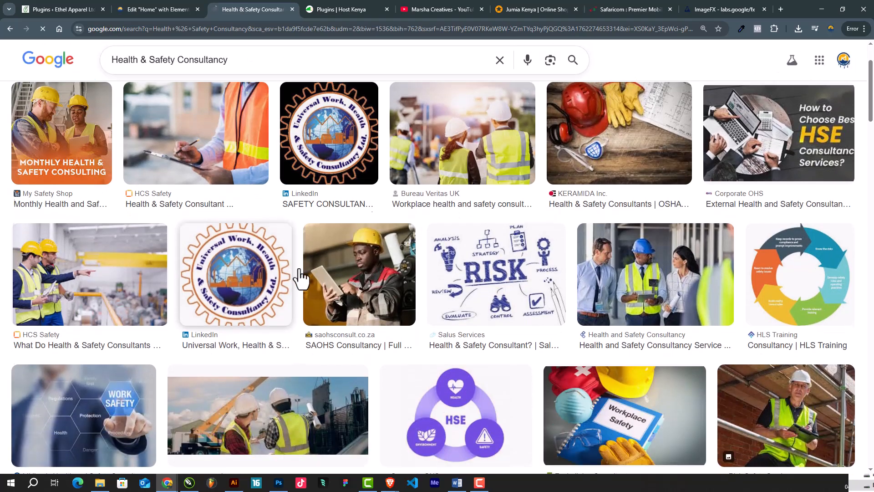
{"action": "scroll", "coordinate": [632, 285], "scroll_direction": "down", "scroll_amount": 4}
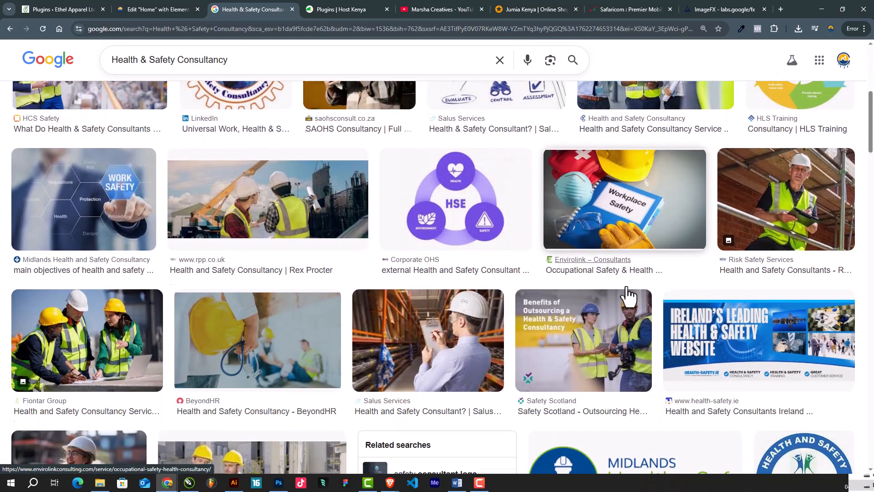
{"action": "scroll", "coordinate": [471, 292], "scroll_direction": "down", "scroll_amount": 15}
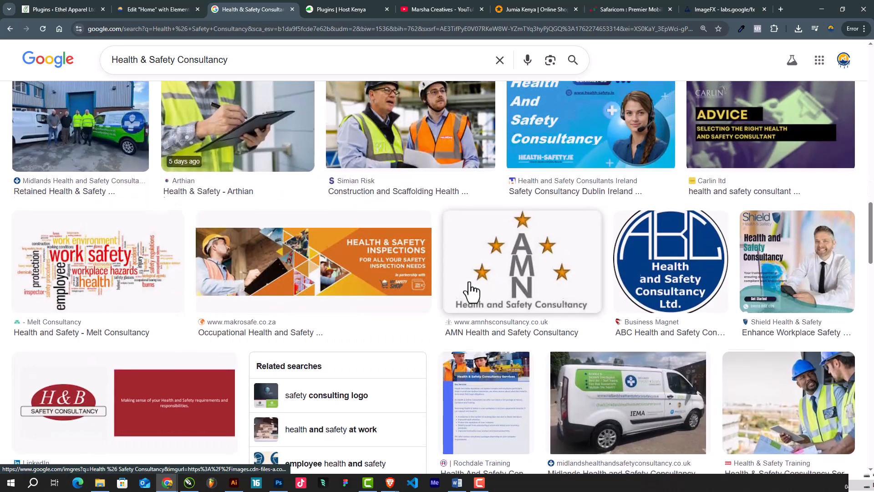
{"action": "scroll", "coordinate": [472, 292], "scroll_direction": "up", "scroll_amount": 5}
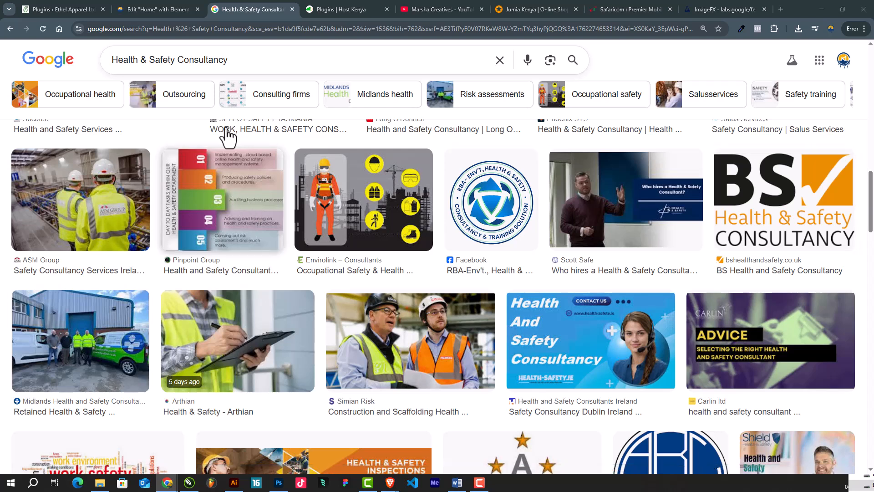
Step: Search Google Images for "workplace safety solutions." and browse the results for a suitable picture
{"action": "triple_click", "coordinate": [275, 64]}
{"action": "type", "text": "workplace safety solutions."}
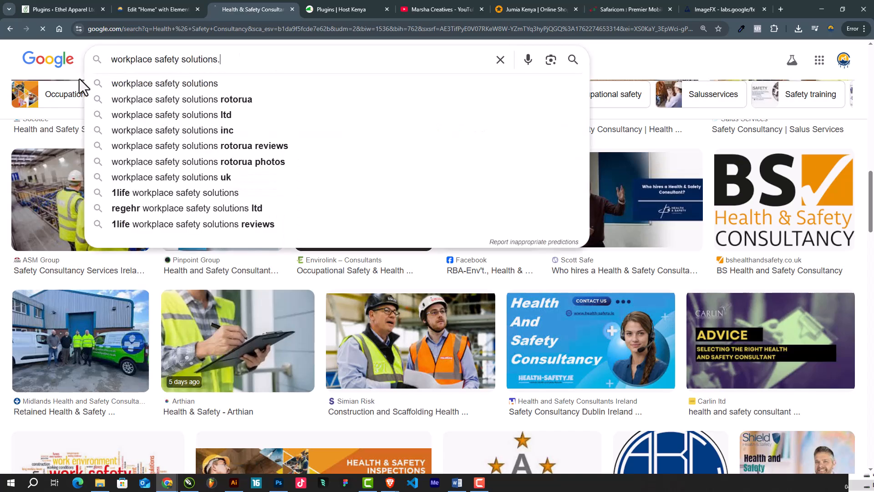
{"action": "key", "text": "Return"}
{"action": "scroll", "coordinate": [417, 346], "scroll_direction": "down", "scroll_amount": 5}
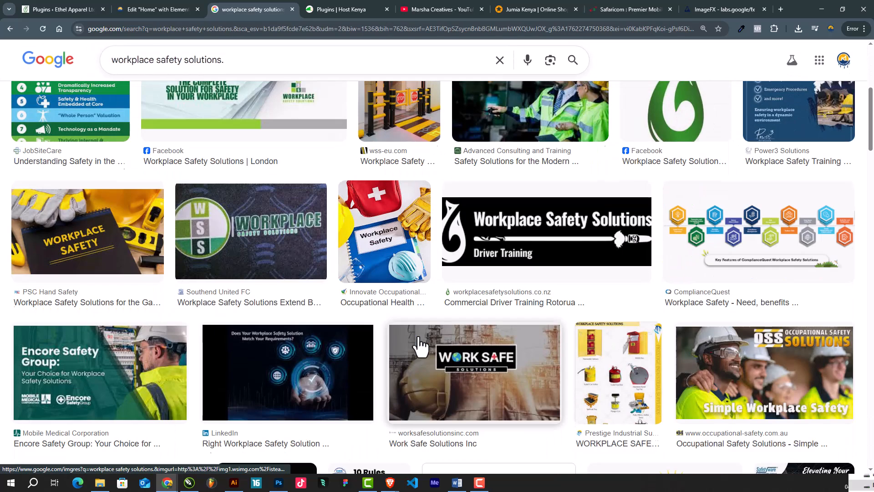
{"action": "scroll", "coordinate": [420, 346], "scroll_direction": "down", "scroll_amount": 10}
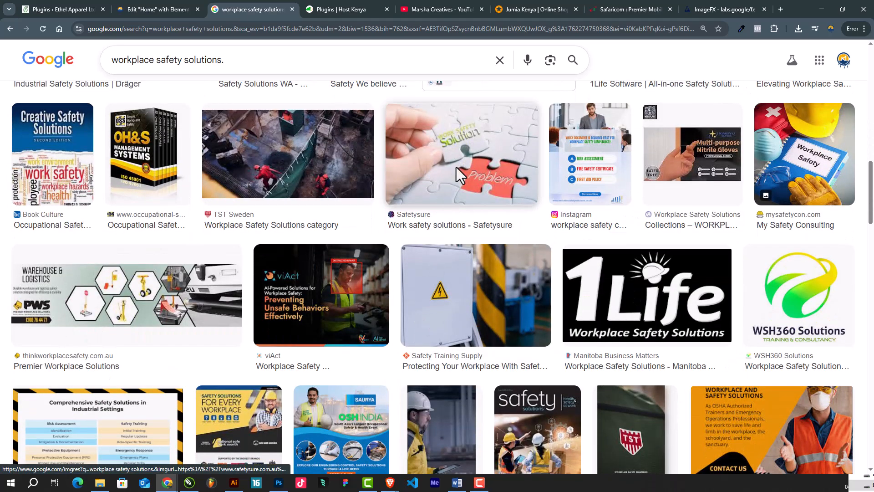
Step: Find the Shutterstock image of the green WORK SAFETY puzzle through the Safetysure puzzle picture's related images and copy it
{"action": "left_click", "coordinate": [456, 167]}
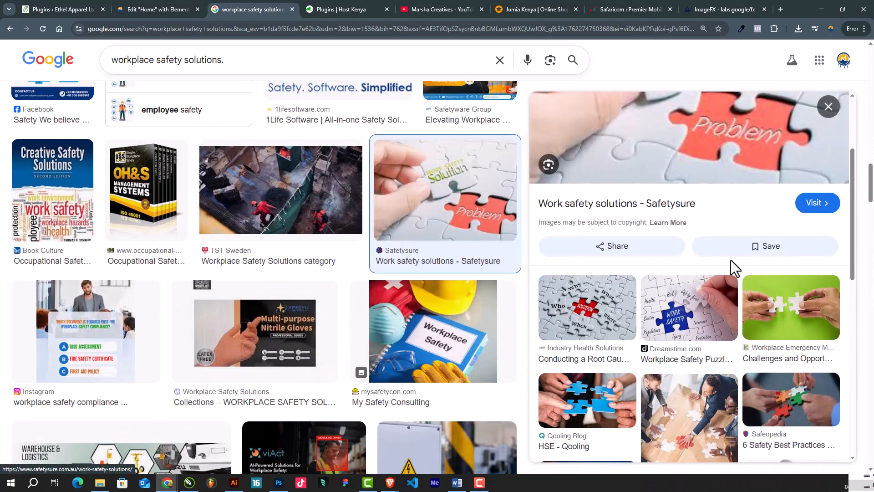
{"action": "scroll", "coordinate": [731, 260], "scroll_direction": "down", "scroll_amount": 3}
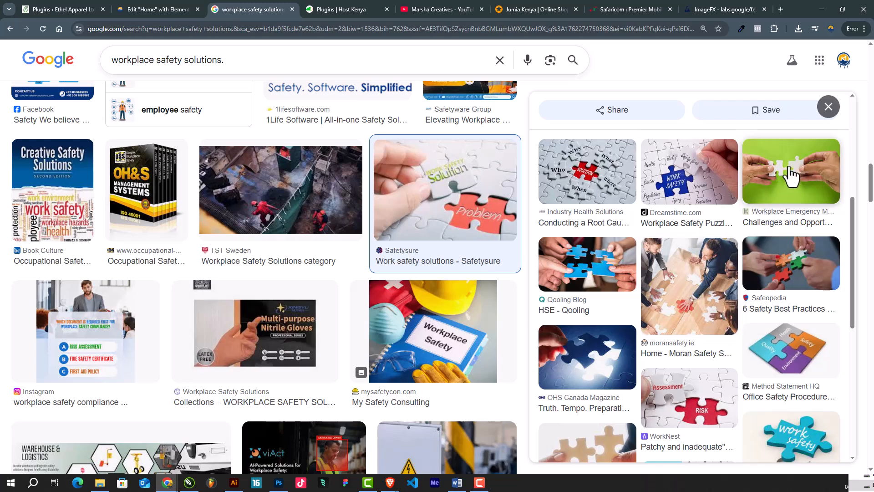
{"action": "scroll", "coordinate": [764, 228], "scroll_direction": "up", "scroll_amount": 3}
{"action": "scroll", "coordinate": [777, 319], "scroll_direction": "down", "scroll_amount": 5}
{"action": "left_click", "coordinate": [791, 355]}
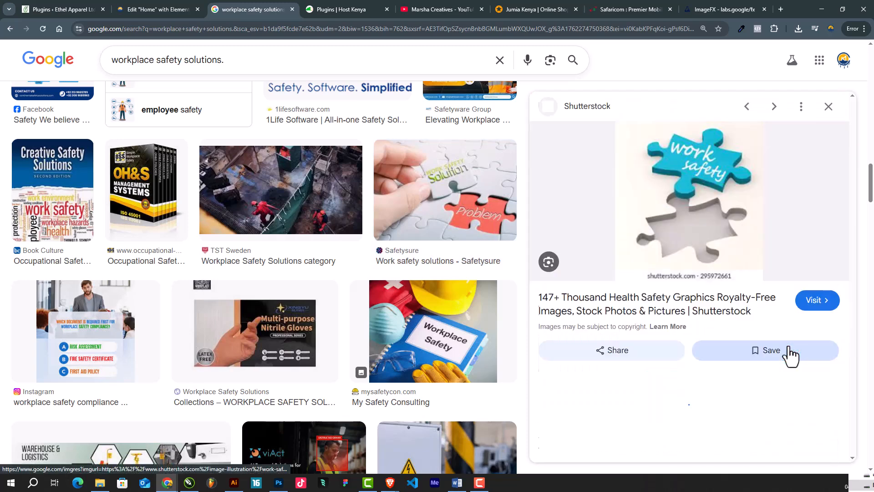
{"action": "scroll", "coordinate": [756, 283], "scroll_direction": "down", "scroll_amount": 5}
{"action": "left_click", "coordinate": [686, 237]}
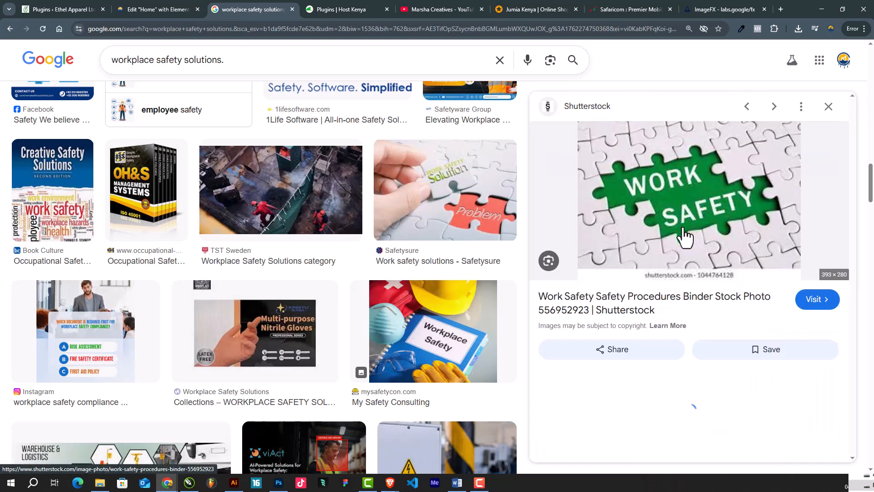
{"action": "right_click", "coordinate": [696, 184]}
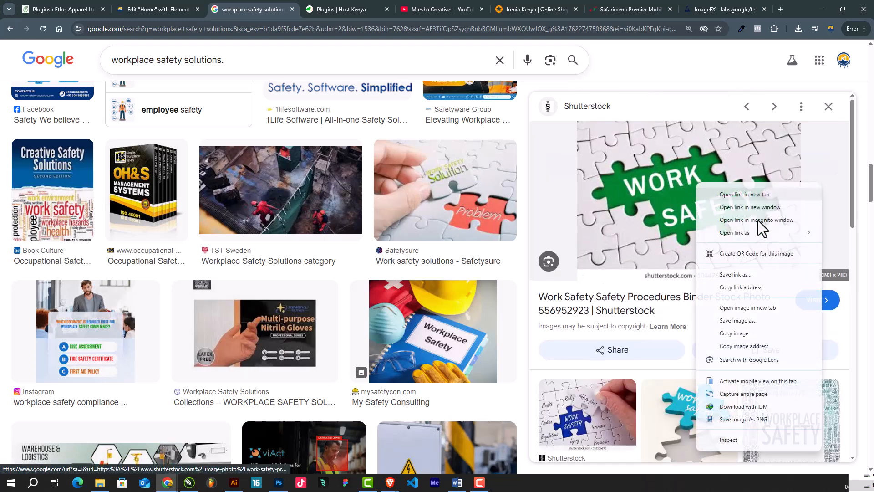
{"action": "left_click", "coordinate": [749, 332]}
Step: Switch to Photoshop, paste the puzzle image into Untitled-2 and scale it to about 261% so it covers the canvas
{"action": "left_click", "coordinate": [822, 10]}
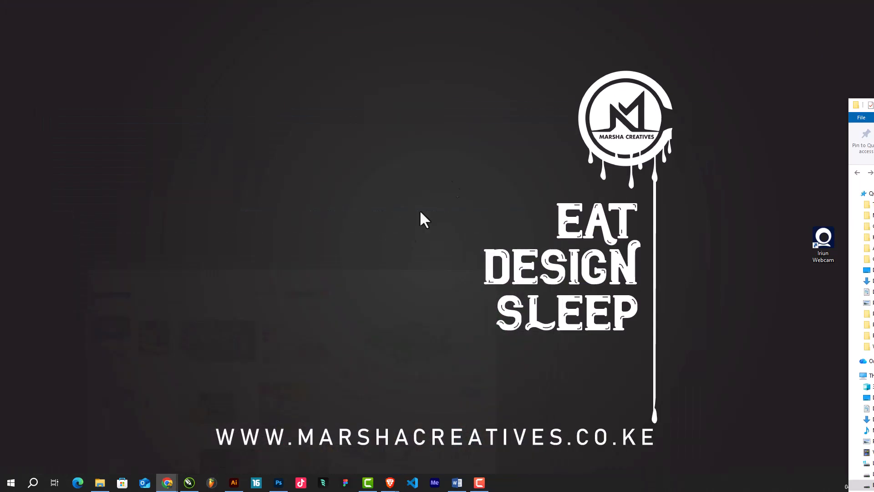
{"action": "left_click", "coordinate": [277, 483]}
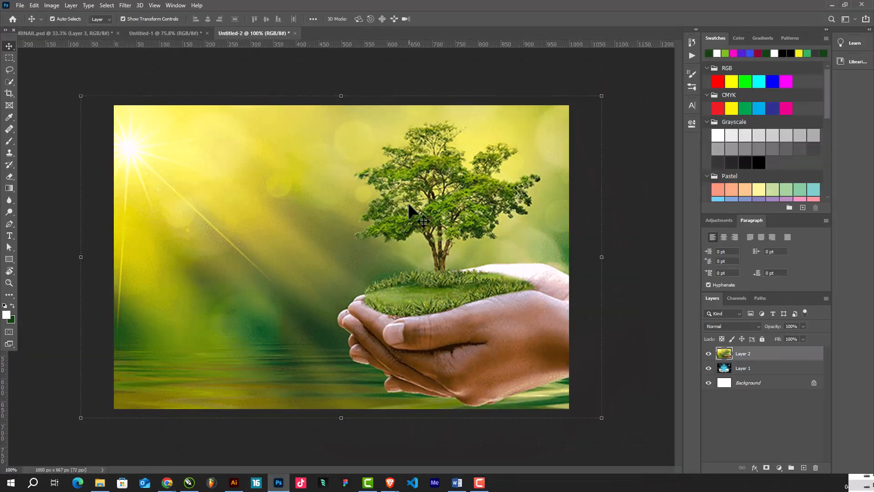
{"action": "key", "text": "ctrl+v"}
{"action": "left_click_drag", "start_coordinate": [341, 320], "coordinate": [376, 442]}
{"action": "left_click_drag", "start_coordinate": [404, 223], "coordinate": [405, 234]}
{"action": "left_click_drag", "start_coordinate": [600, 271], "coordinate": [575, 290]}
{"action": "left_click", "coordinate": [451, 19]}
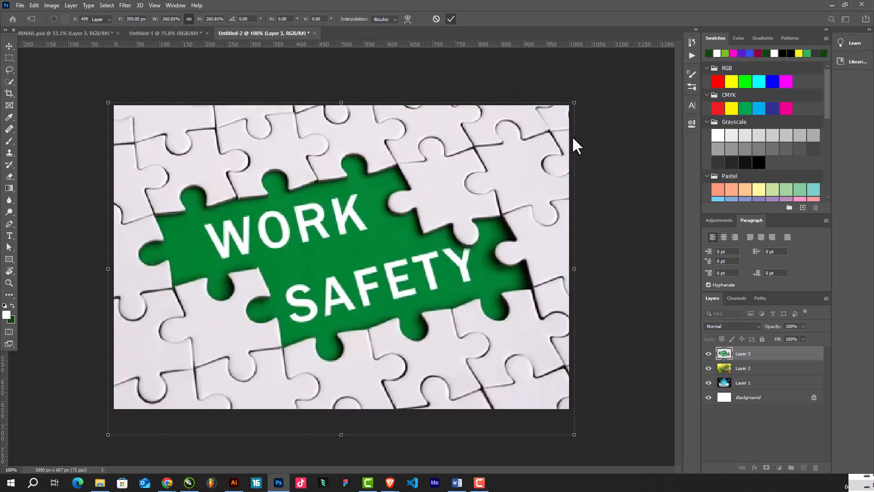
Step: Export the puzzle image to the website folder under the name "workplace safety solutions."
{"action": "left_click", "coordinate": [20, 5]}
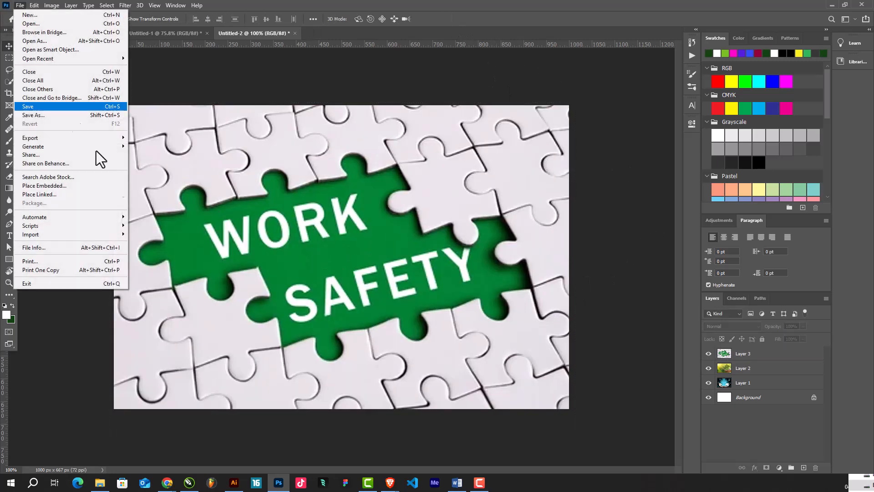
{"action": "left_click", "coordinate": [137, 138]}
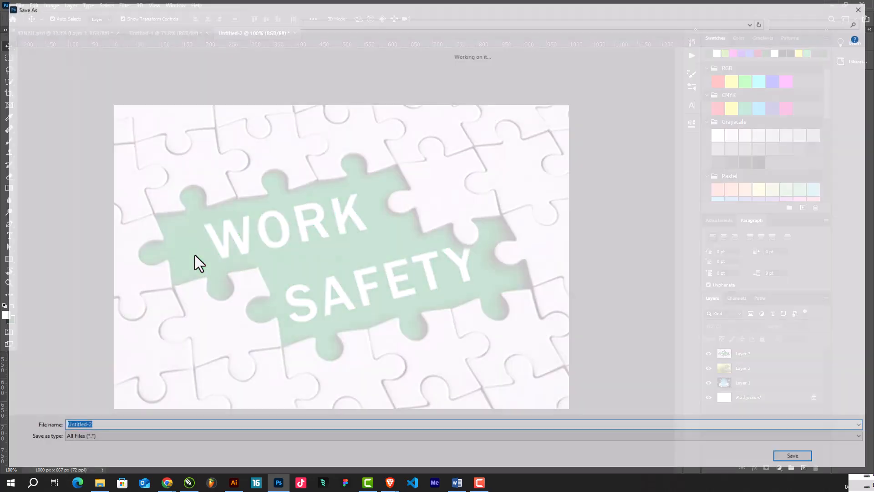
{"action": "key", "text": "super+v"}
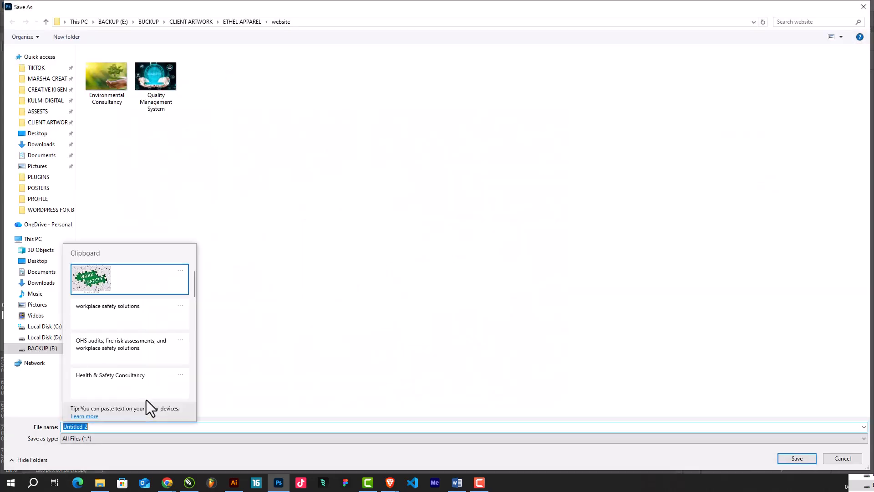
{"action": "left_click", "coordinate": [109, 308]}
{"action": "left_click", "coordinate": [797, 458]}
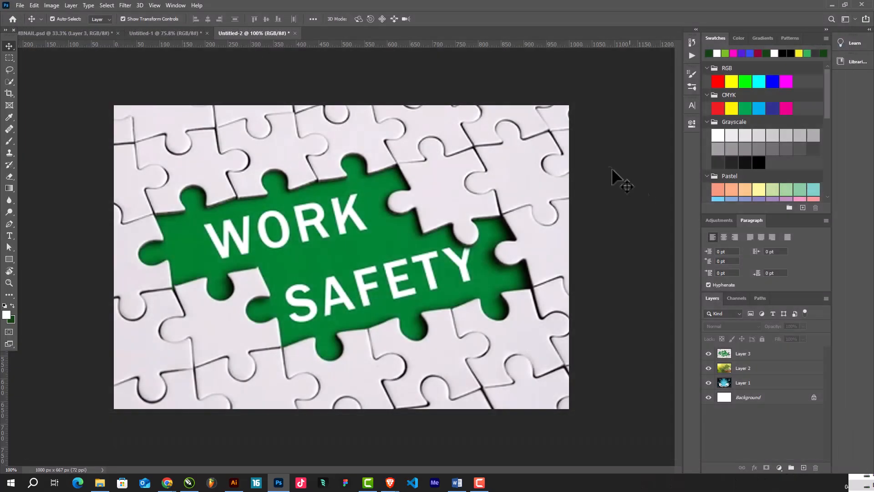
Step: Switch back to the Elementor editor in Chrome, upload "workplace safety solutions" and set it as the Health & Safety Consultancy slide's image
{"action": "left_click", "coordinate": [836, 5]}
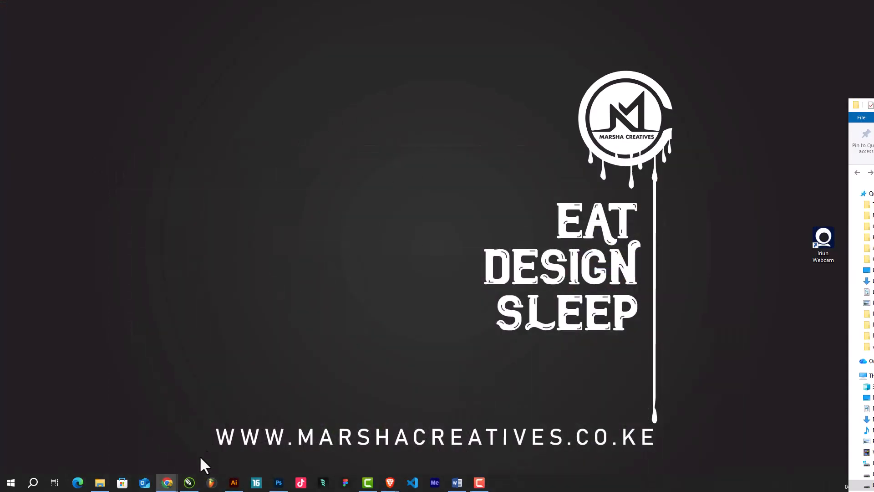
{"action": "mouse_move", "coordinate": [164, 486]}
{"action": "left_click", "coordinate": [176, 455]}
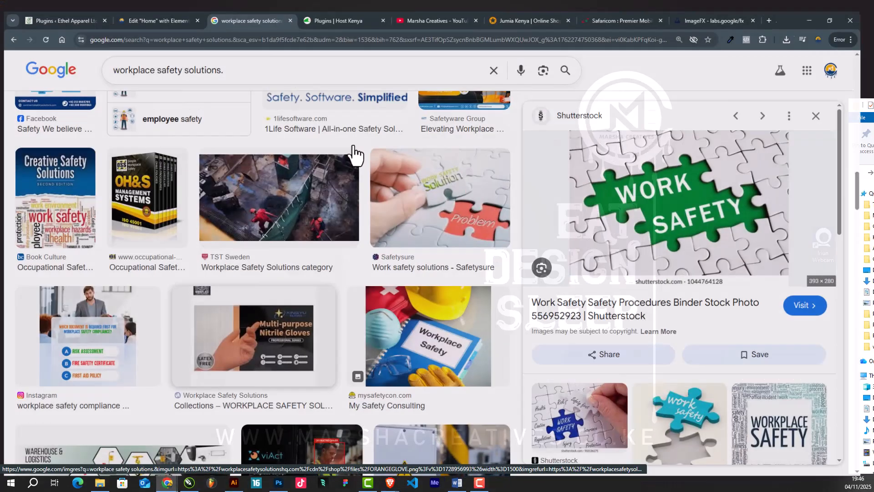
{"action": "left_click", "coordinate": [161, 9]}
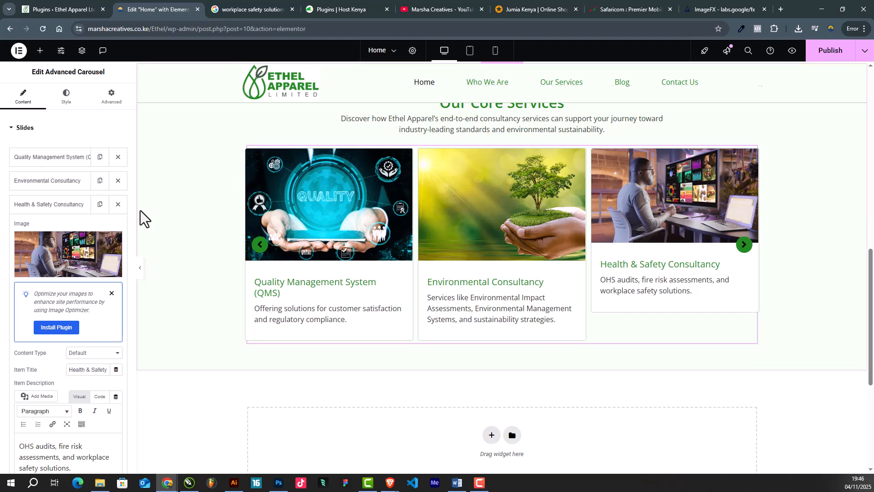
{"action": "left_click", "coordinate": [85, 259]}
{"action": "left_click", "coordinate": [129, 84]}
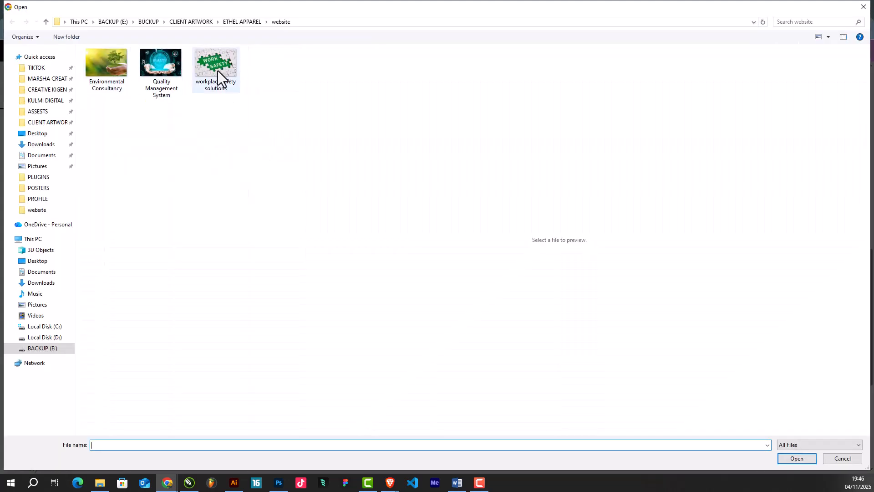
{"action": "double_click", "coordinate": [218, 70]}
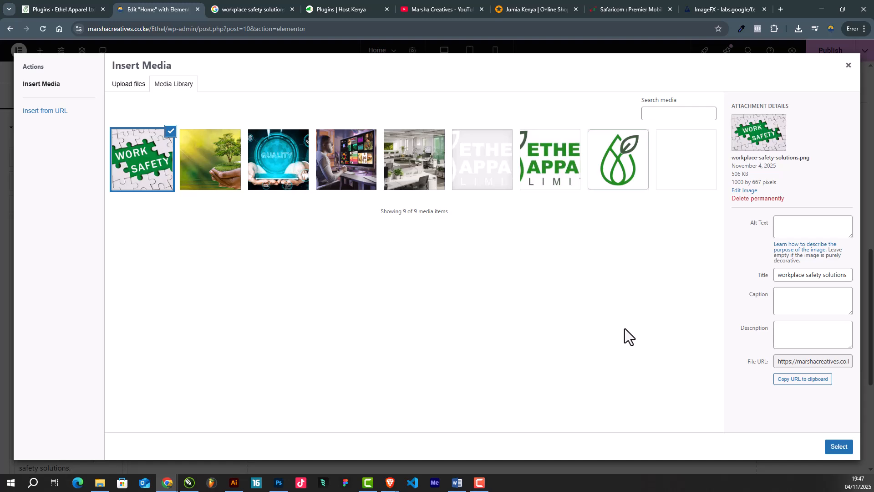
{"action": "left_click", "coordinate": [839, 446]}
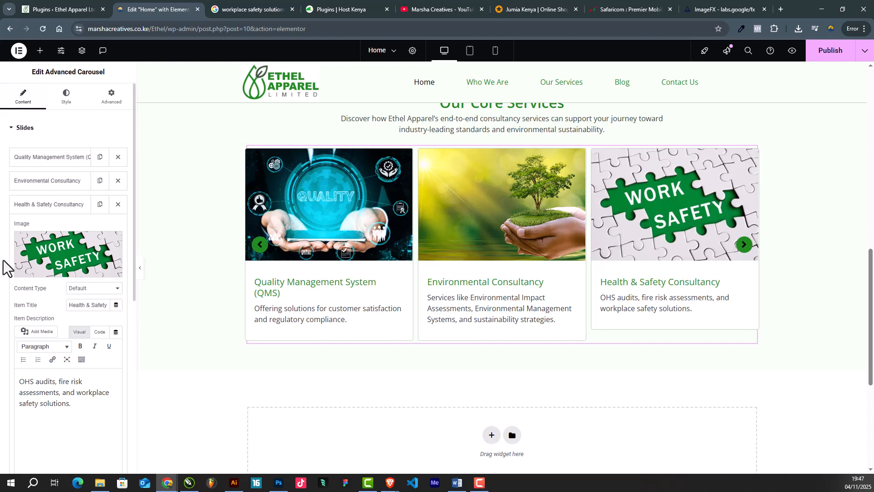
Step: Turn on Equal Columns Height in the carousel's settings
{"action": "scroll", "coordinate": [9, 275], "scroll_direction": "down", "scroll_amount": 5}
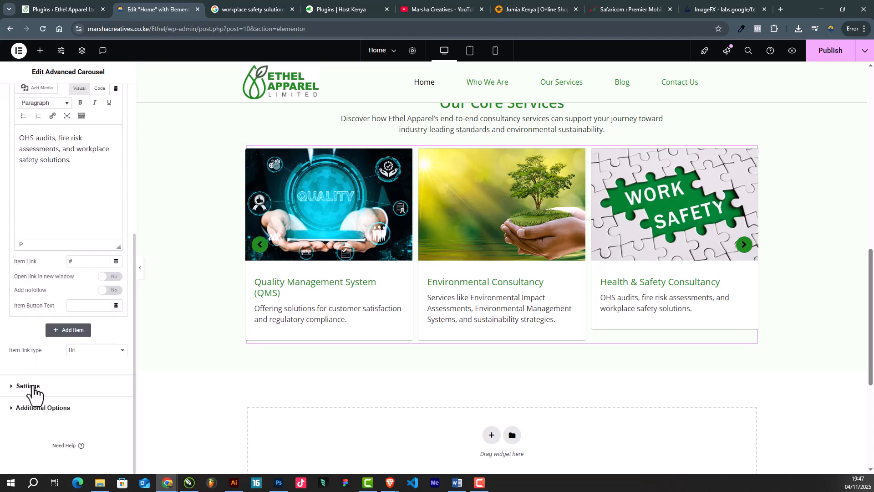
{"action": "left_click", "coordinate": [28, 386]}
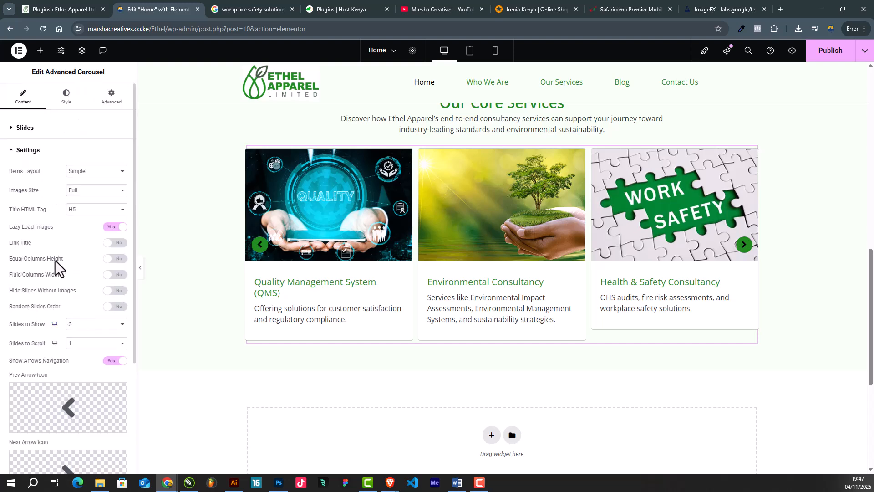
{"action": "left_click", "coordinate": [114, 259]}
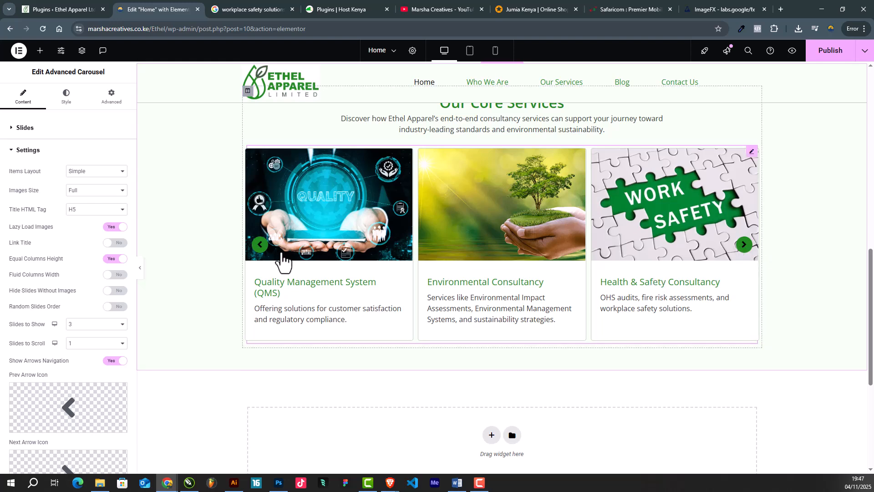
Step: Duplicate the Health & Safety Consultancy slide and title the copy "Specialized Technical Services"
{"action": "left_click", "coordinate": [19, 129]}
{"action": "left_click", "coordinate": [100, 205]}
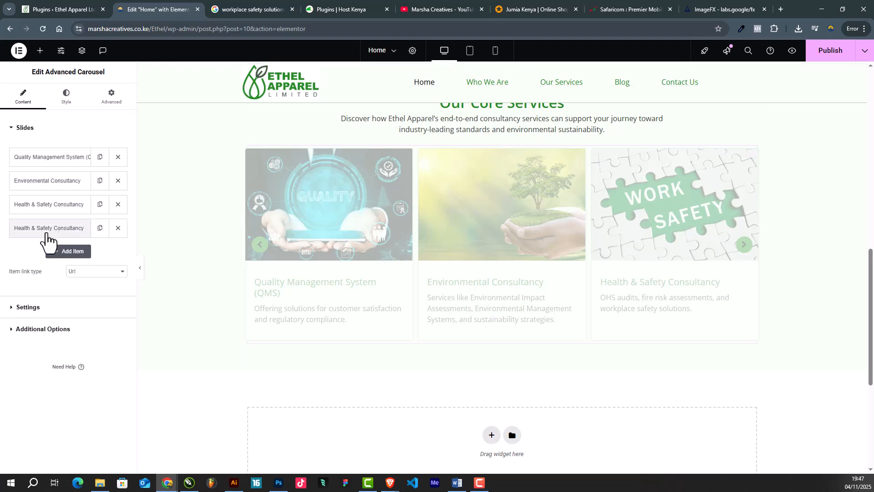
{"action": "left_click", "coordinate": [46, 232]}
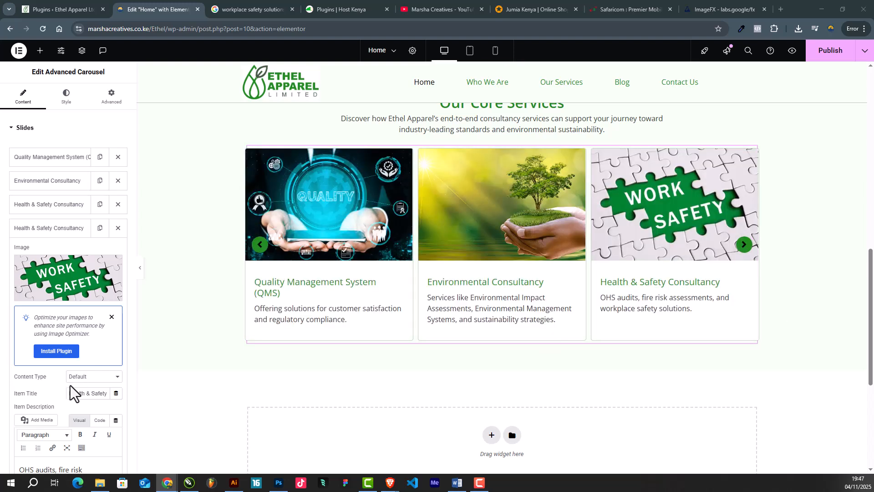
{"action": "left_click", "coordinate": [91, 395]}
{"action": "key", "text": "ctrl+a"}
{"action": "type", "text": "Specialized Technical Services"}
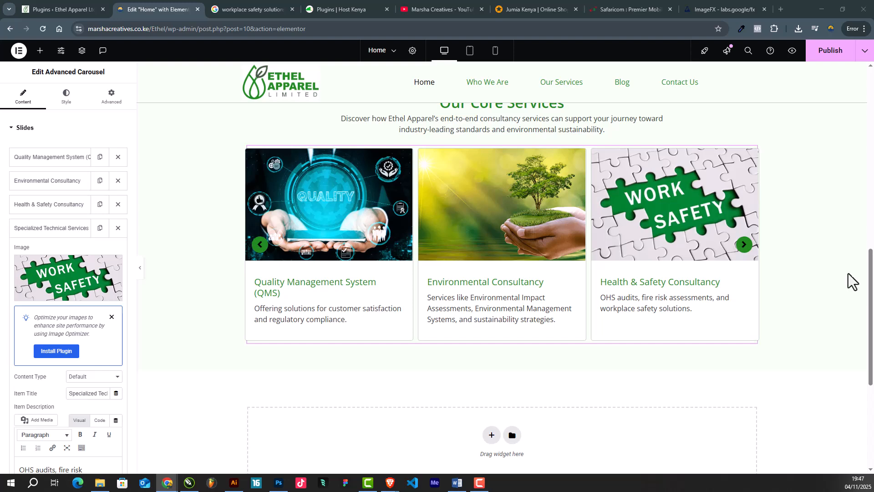
Step: Replace the new slide's description with "Including electrical system inspections and solar energy system integration."
{"action": "scroll", "coordinate": [53, 391], "scroll_direction": "down", "scroll_amount": 3}
{"action": "triple_click", "coordinate": [70, 350]}
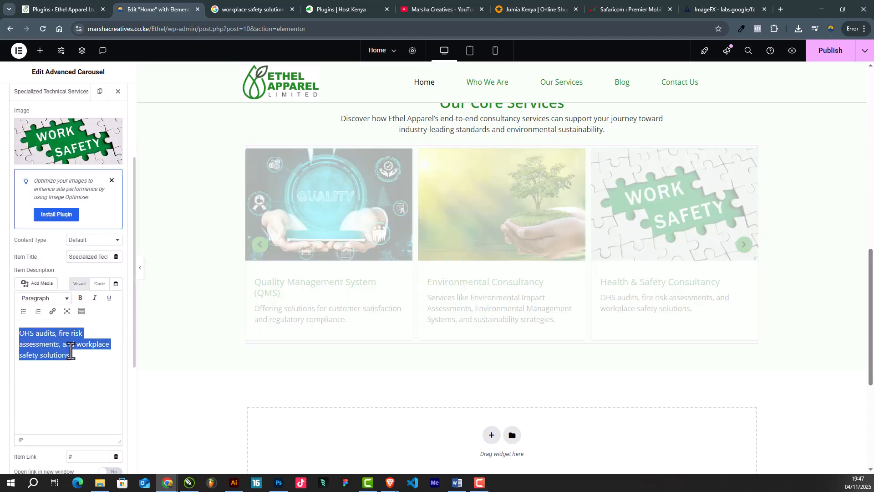
{"action": "type", "text": "Including electrical system inspections and solar energy system integration."}
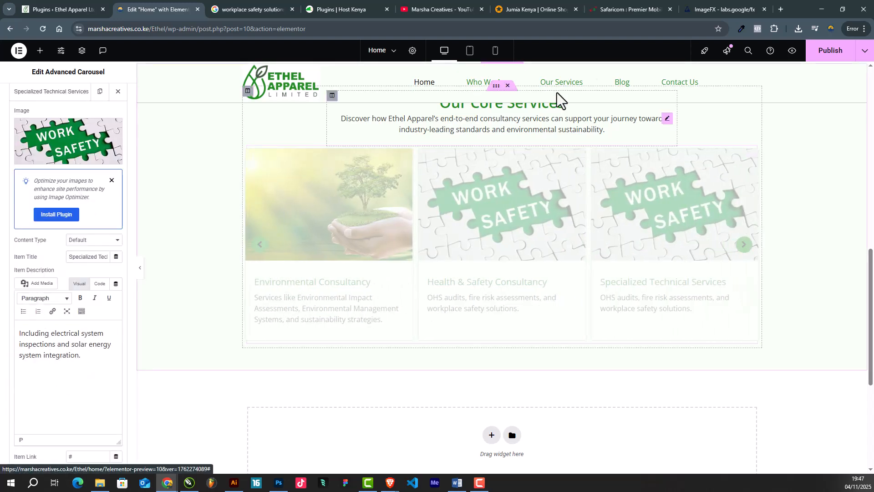
Step: Search Google Images for "Specialized Technical Services" and browse the results for a suitable slide picture
{"action": "left_click", "coordinate": [241, 4]}
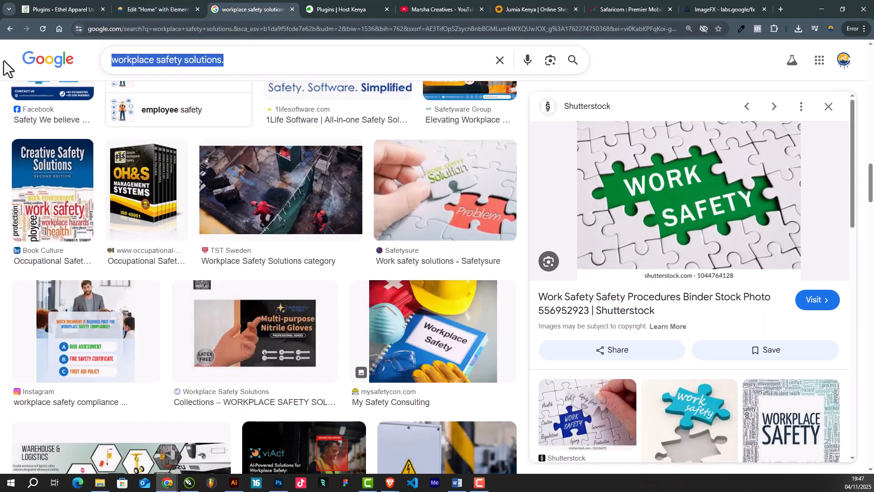
{"action": "key", "text": "super+v"}
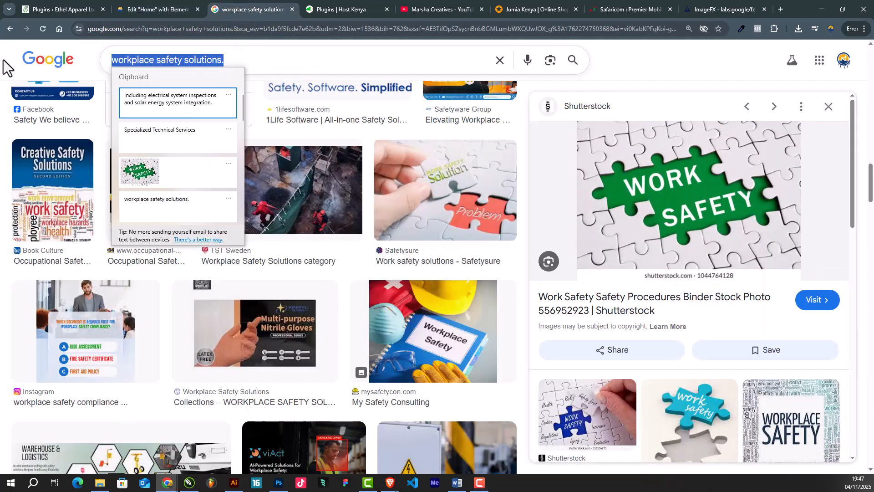
{"action": "left_click", "coordinate": [179, 143]}
{"action": "key", "text": "Return"}
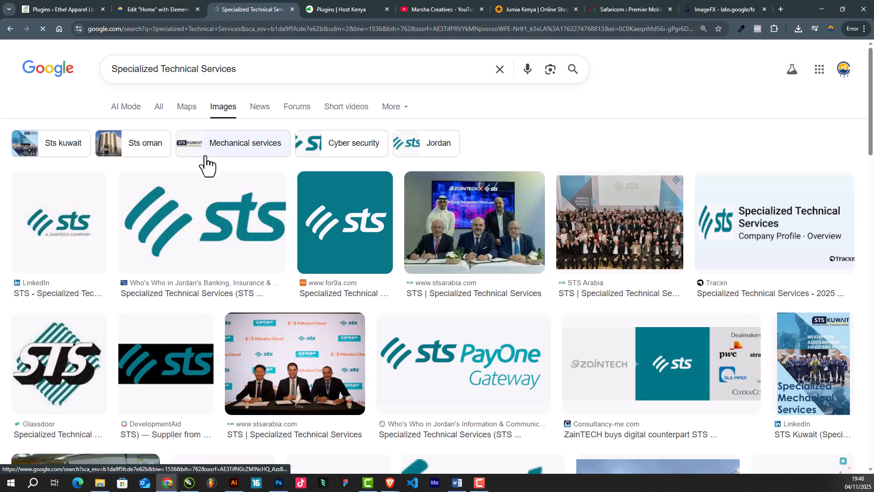
{"action": "scroll", "coordinate": [427, 369], "scroll_direction": "down", "scroll_amount": 5}
{"action": "scroll", "coordinate": [440, 357], "scroll_direction": "down", "scroll_amount": 6}
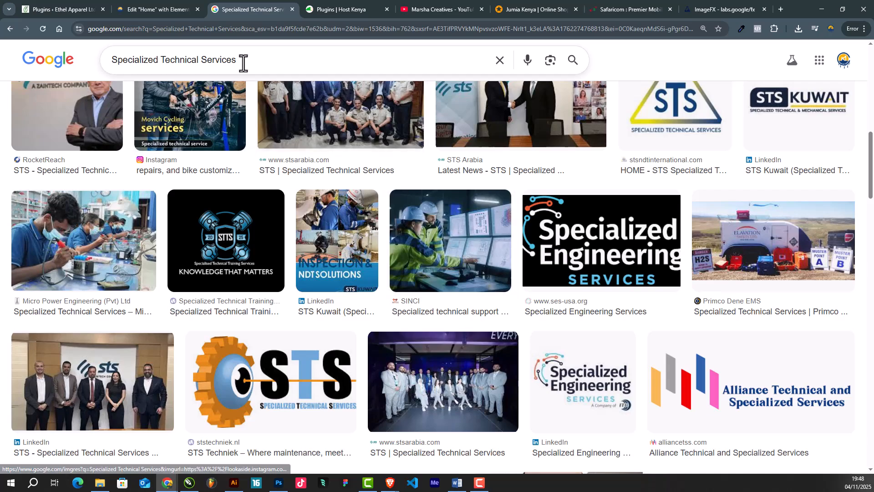
{"action": "scroll", "coordinate": [465, 325], "scroll_direction": "down", "scroll_amount": 5}
{"action": "scroll", "coordinate": [466, 322], "scroll_direction": "up", "scroll_amount": 4}
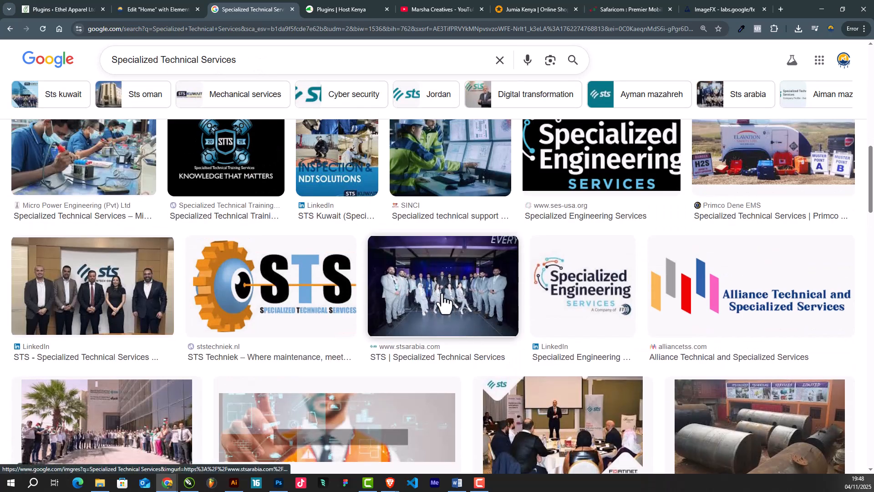
Step: Change the image search to "environment s\Services" and look through the results for a fitting picture
{"action": "left_click", "coordinate": [255, 60]}
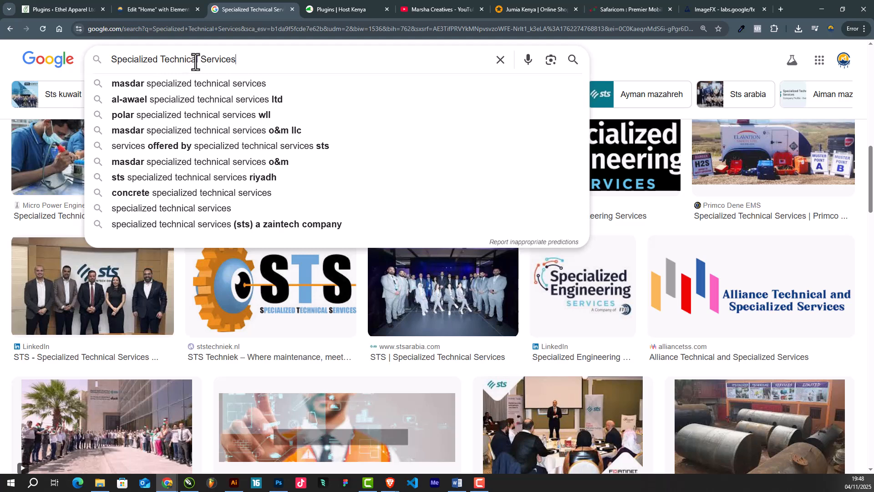
{"action": "left_click_drag", "start_coordinate": [199, 62], "coordinate": [14, 68]}
{"action": "type", "text": "en"}
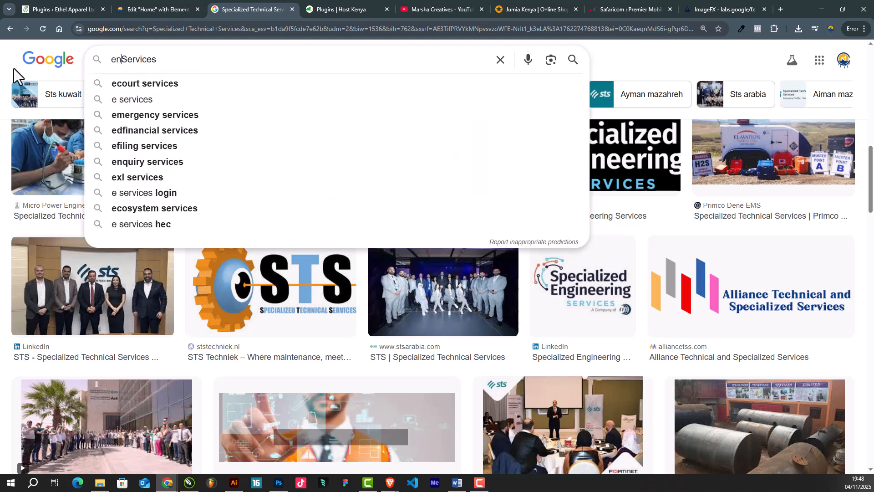
{"action": "type", "text": "vironm"}
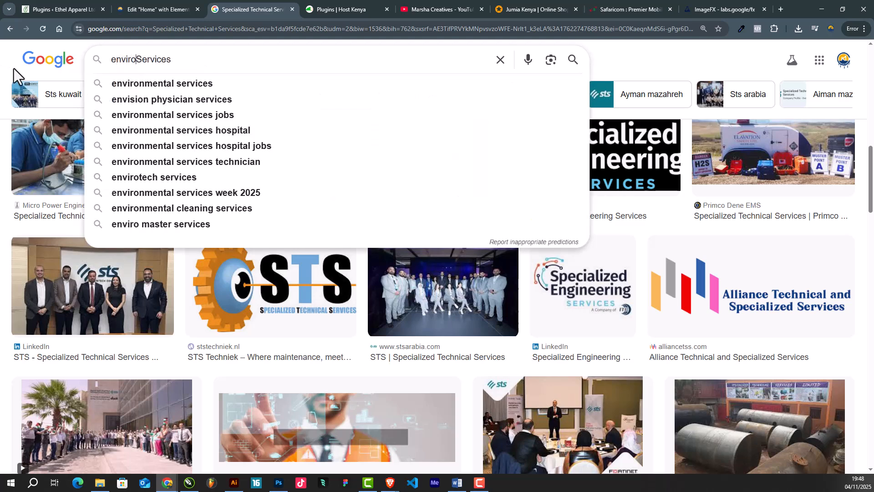
{"action": "type", "text": "ent s\\"}
{"action": "key", "text": "Return"}
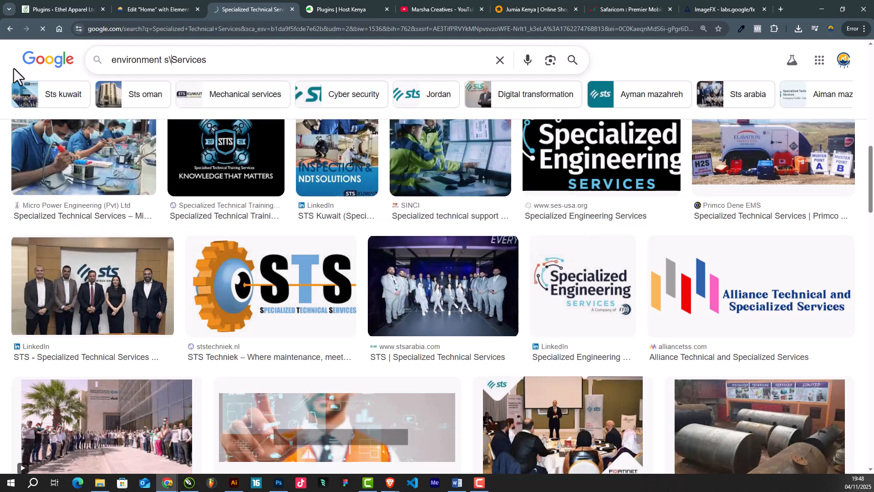
{"action": "scroll", "coordinate": [513, 269], "scroll_direction": "down", "scroll_amount": 1}
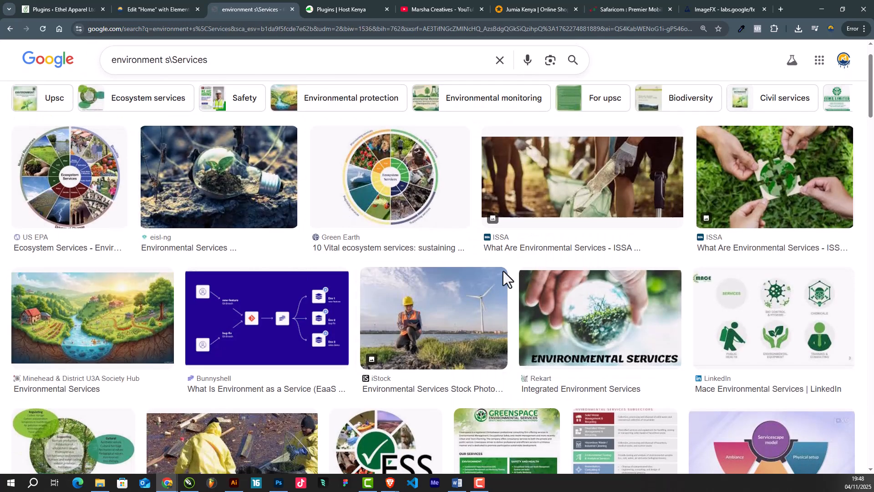
{"action": "scroll", "coordinate": [389, 266], "scroll_direction": "down", "scroll_amount": 2}
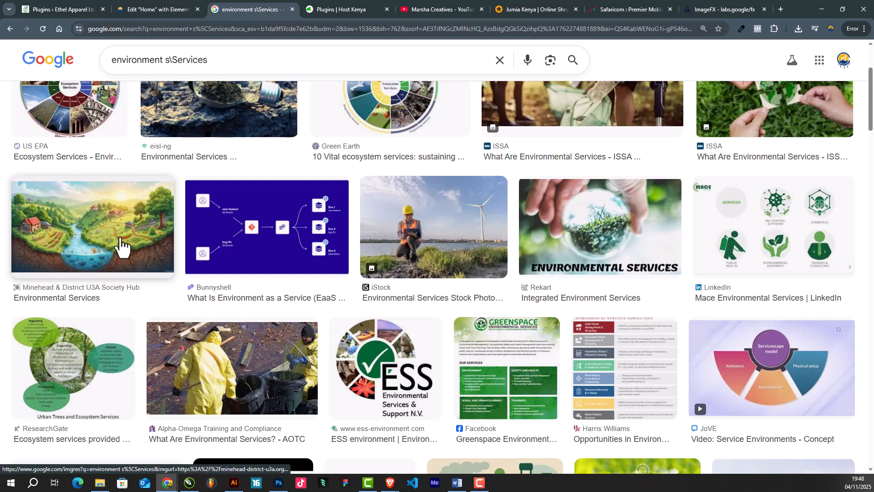
{"action": "scroll", "coordinate": [91, 218], "scroll_direction": "up", "scroll_amount": 3}
Step: Copy the eisl-ng picture of a plant growing in a light bulb and paste it into Untitled-2 in Photoshop
{"action": "left_click", "coordinate": [248, 212]}
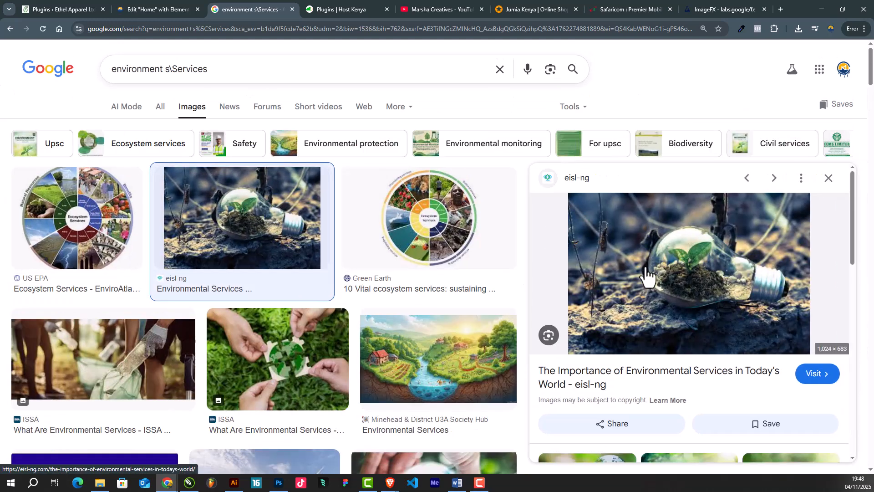
{"action": "scroll", "coordinate": [654, 271], "scroll_direction": "down", "scroll_amount": 2}
{"action": "scroll", "coordinate": [675, 255], "scroll_direction": "up", "scroll_amount": 2}
{"action": "right_click", "coordinate": [675, 255]}
{"action": "left_click", "coordinate": [719, 353]}
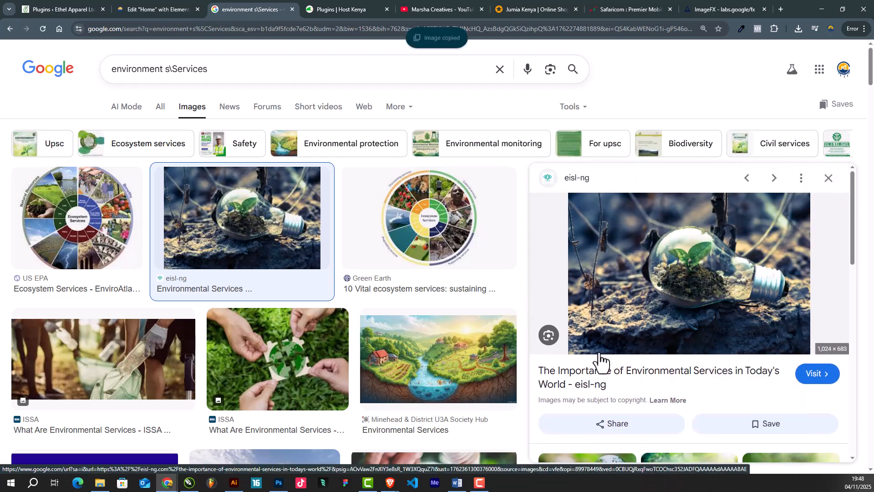
{"action": "left_click", "coordinate": [279, 483]}
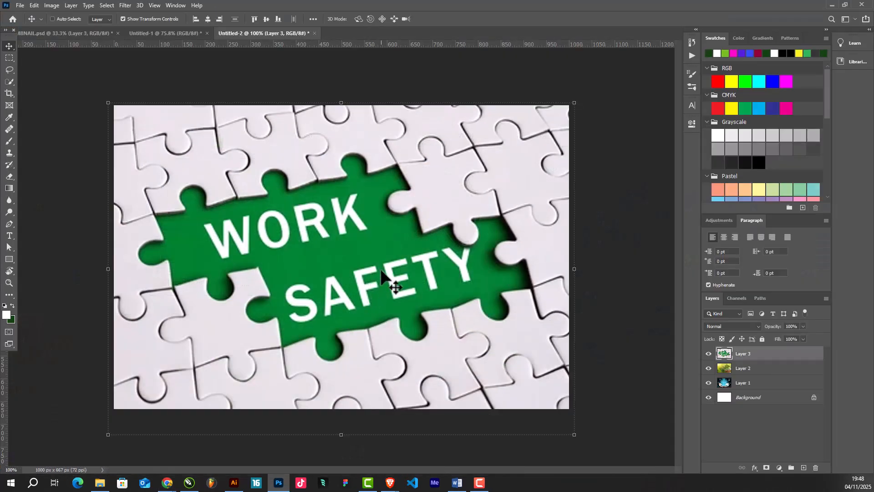
{"action": "key", "text": "ctrl+v"}
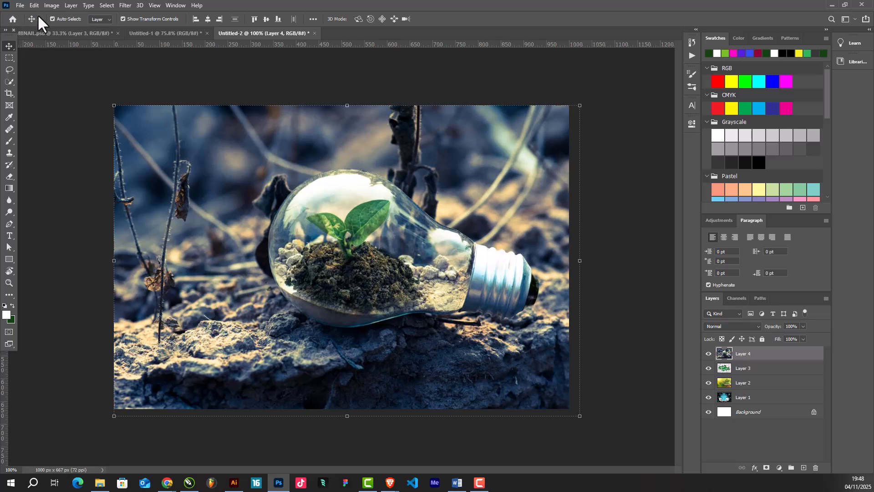
Step: Export the light bulb image to the website folder under the name "Specialized Technical Services"
{"action": "left_click", "coordinate": [18, 4]}
{"action": "mouse_move", "coordinate": [83, 136]}
{"action": "left_click", "coordinate": [147, 137]}
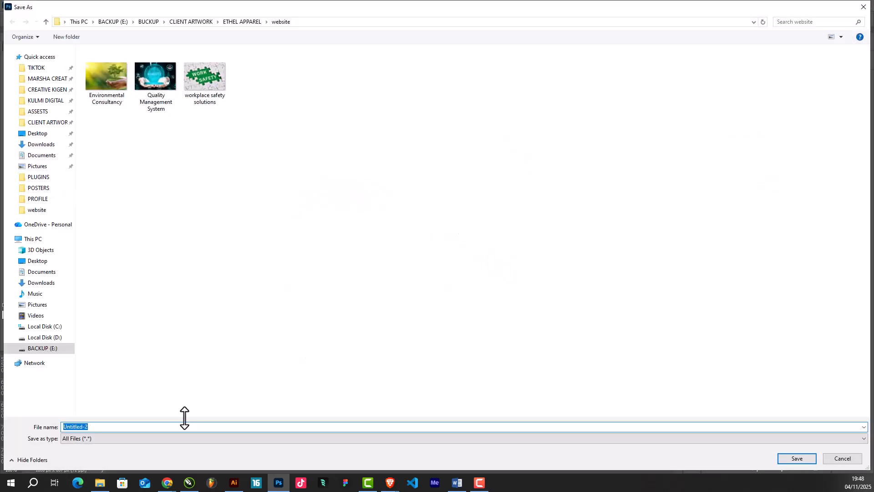
{"action": "key", "text": "super+v"}
{"action": "left_click", "coordinate": [141, 348]}
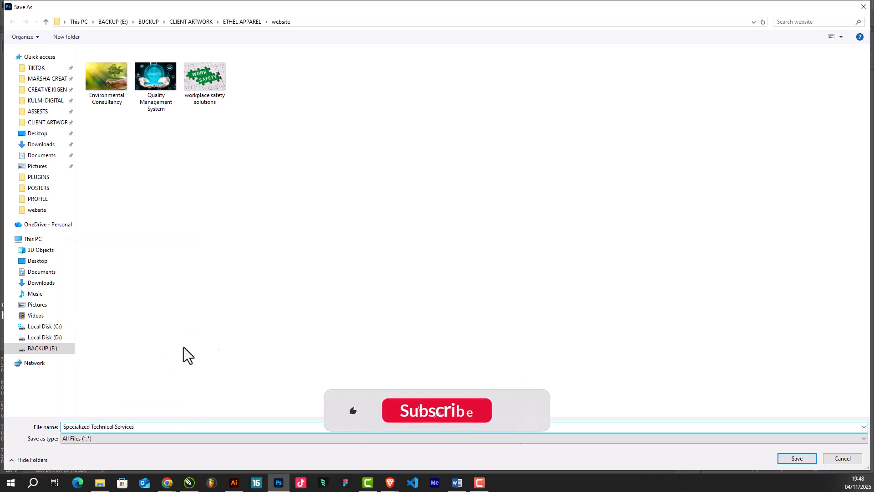
{"action": "key", "text": "Return"}
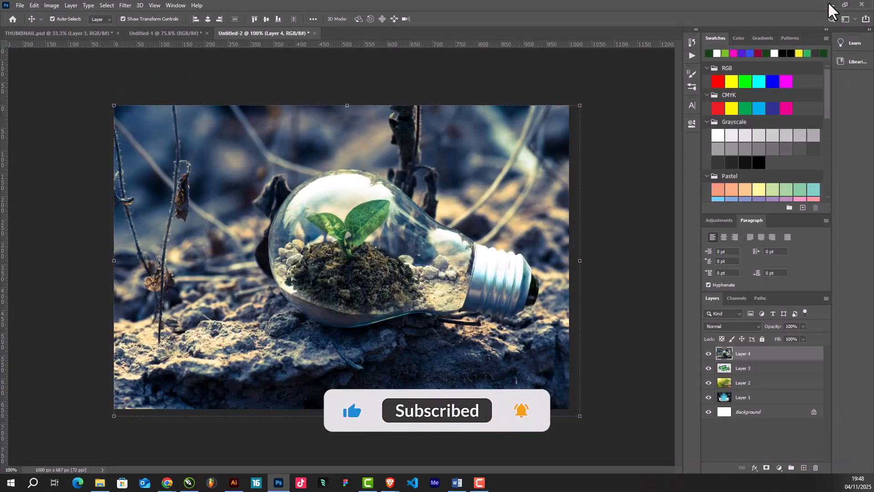
Step: Switch to the browser and upload "Specialized Technical Services" from the website folder as the Specialized Technical Services slide's image
{"action": "left_click", "coordinate": [829, 5]}
{"action": "left_click", "coordinate": [179, 10]}
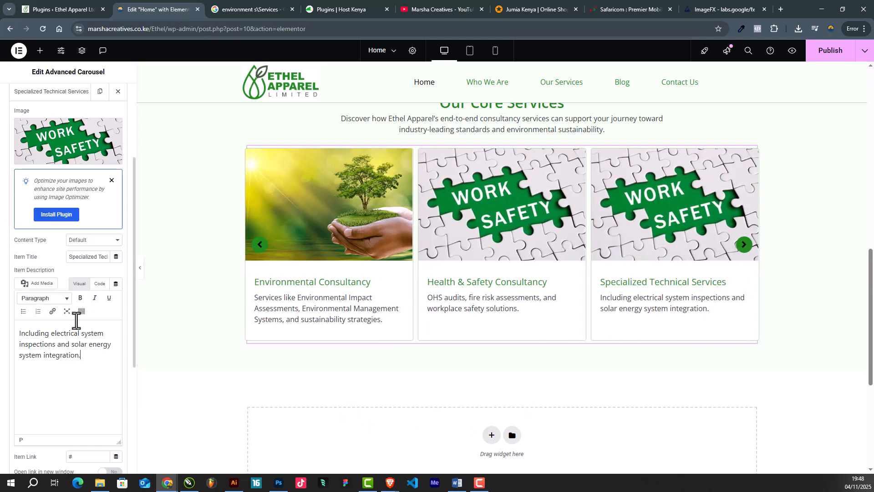
{"action": "left_click", "coordinate": [64, 122]}
{"action": "left_click", "coordinate": [137, 85]}
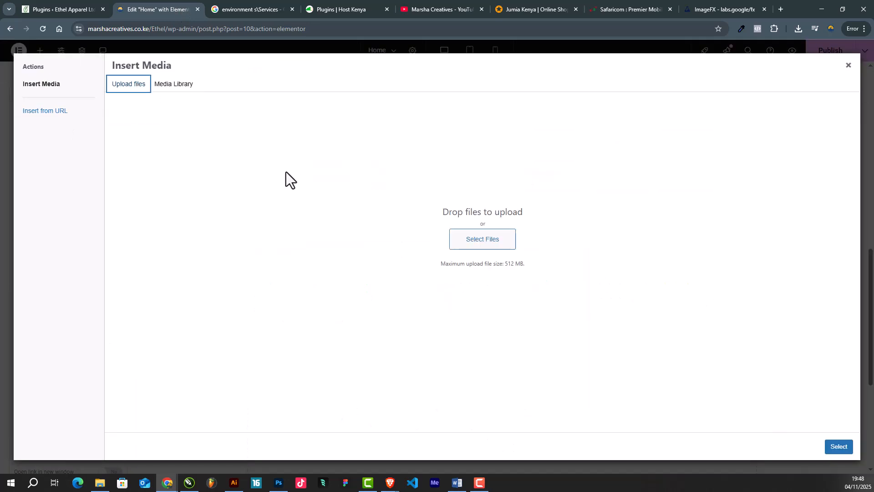
{"action": "left_click", "coordinate": [484, 243]}
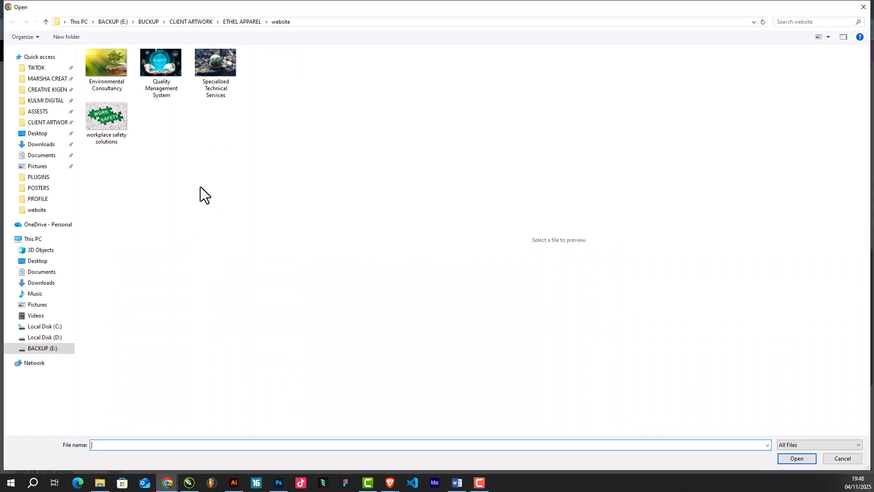
{"action": "left_click", "coordinate": [215, 73]}
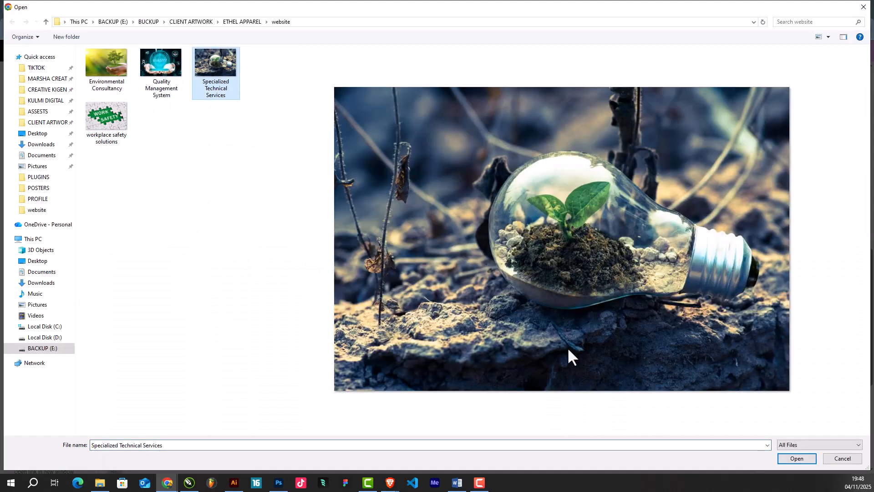
{"action": "left_click", "coordinate": [797, 458]}
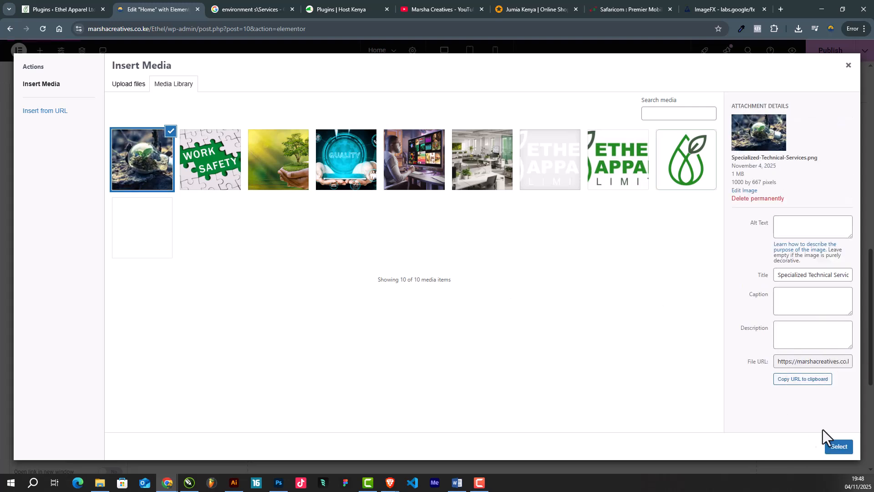
{"action": "left_click", "coordinate": [838, 447]}
Step: Page through the Our Core Services carousel in the preview to check each slide's image and text
{"action": "scroll", "coordinate": [535, 295], "scroll_direction": "up", "scroll_amount": 10}
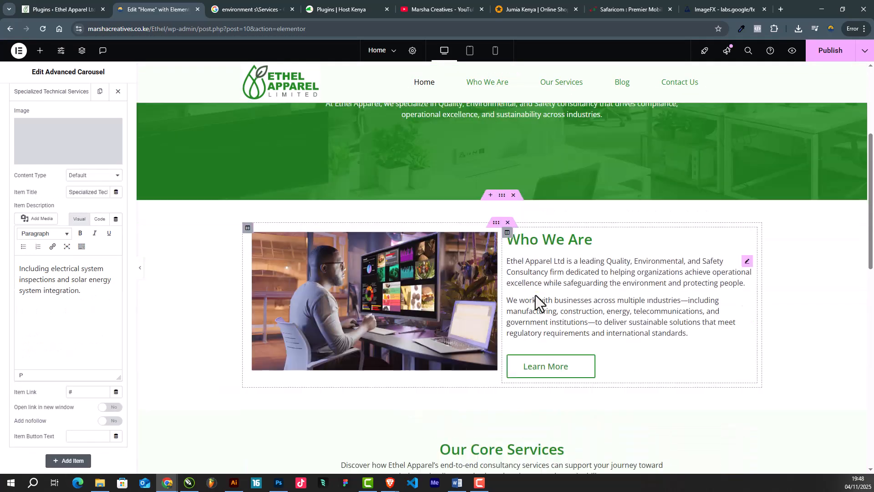
{"action": "scroll", "coordinate": [535, 295], "scroll_direction": "down", "scroll_amount": 10}
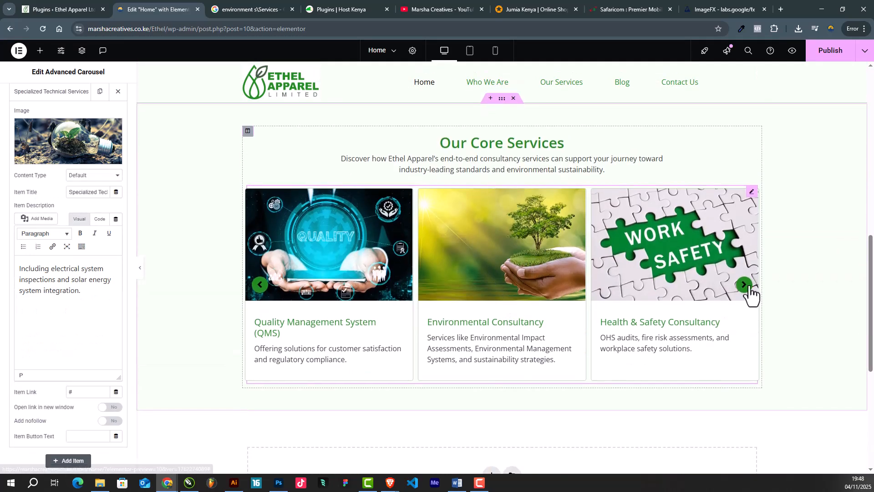
{"action": "left_click", "coordinate": [745, 285]}
{"action": "left_click", "coordinate": [746, 289]}
{"action": "left_click", "coordinate": [747, 290]}
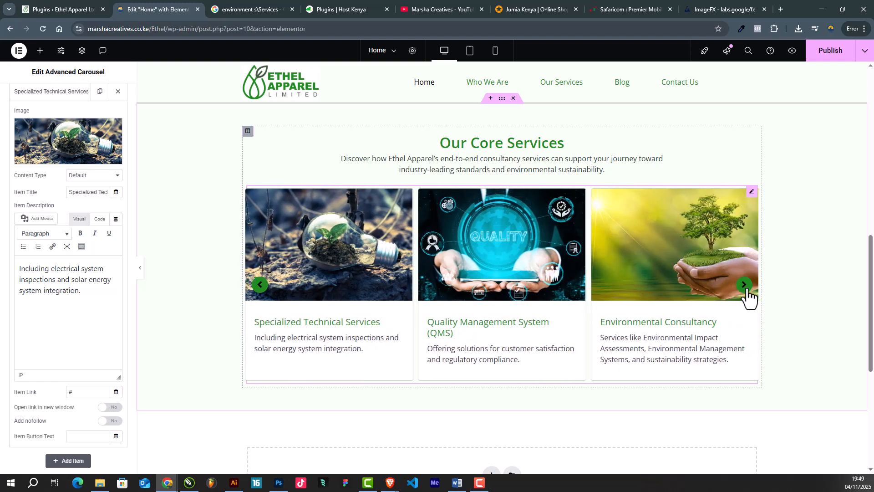
{"action": "left_click", "coordinate": [744, 286]}
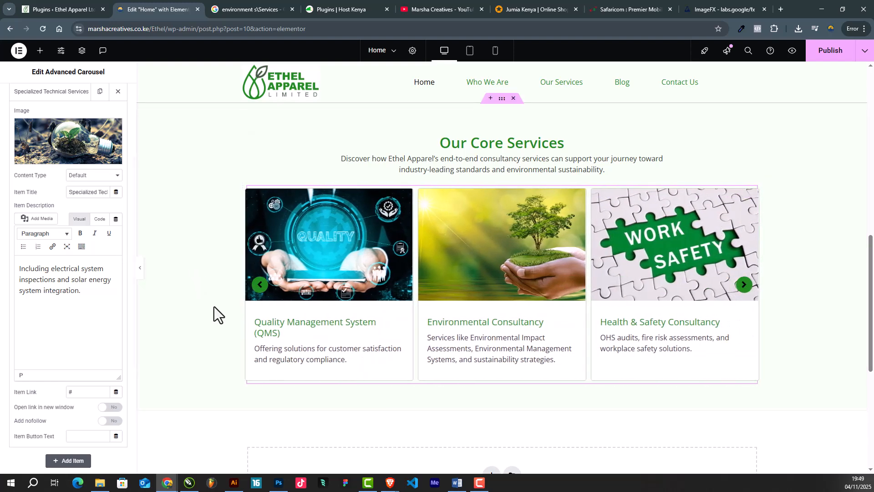
{"action": "left_click", "coordinate": [745, 285]}
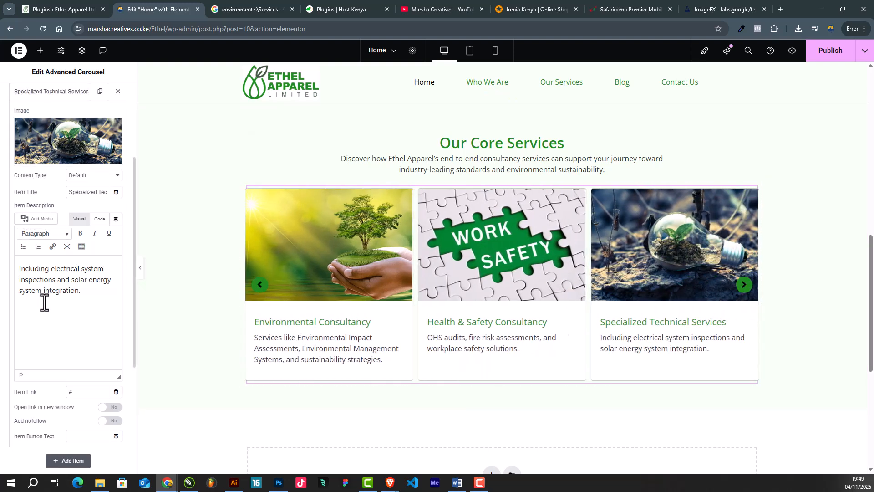
Step: Set the icon color of the carousel's navigation arrows to white
{"action": "scroll", "coordinate": [40, 141], "scroll_direction": "up", "scroll_amount": 3}
{"action": "scroll", "coordinate": [487, 205], "scroll_direction": "up", "scroll_amount": 1}
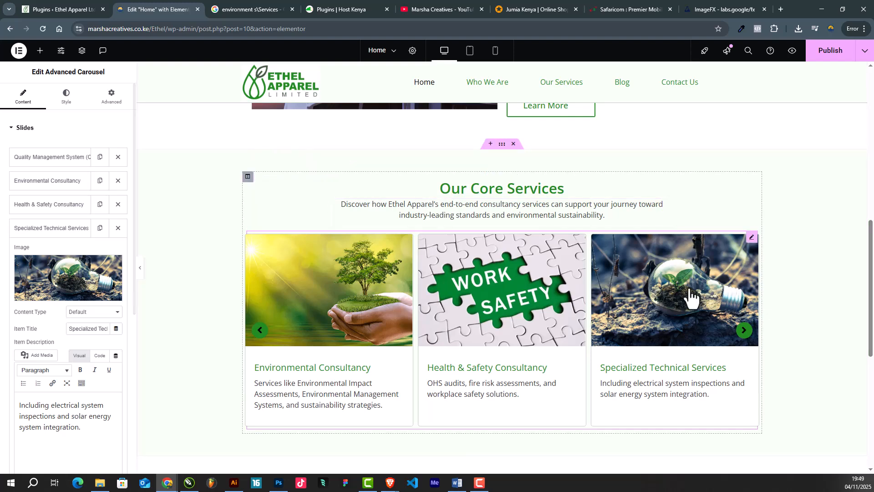
{"action": "left_click", "coordinate": [66, 99]}
{"action": "scroll", "coordinate": [53, 355], "scroll_direction": "down", "scroll_amount": 2}
{"action": "left_click", "coordinate": [18, 386]}
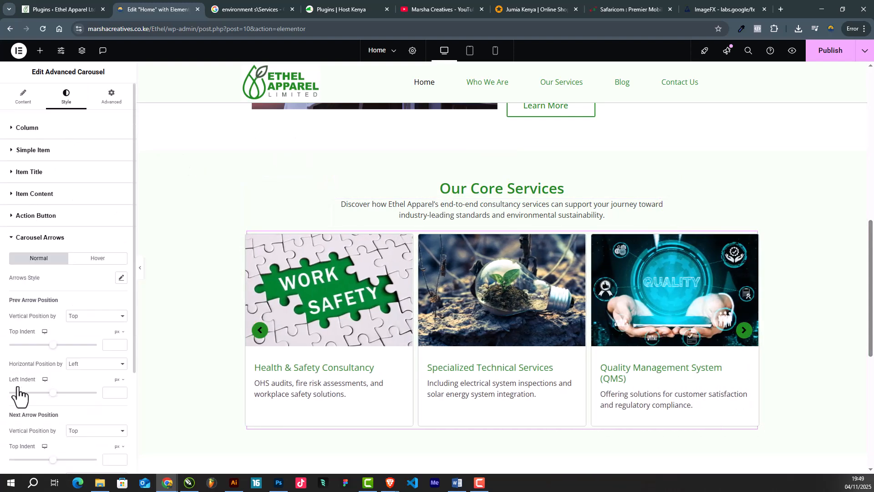
{"action": "left_click", "coordinate": [121, 278]}
{"action": "left_click", "coordinate": [110, 323]}
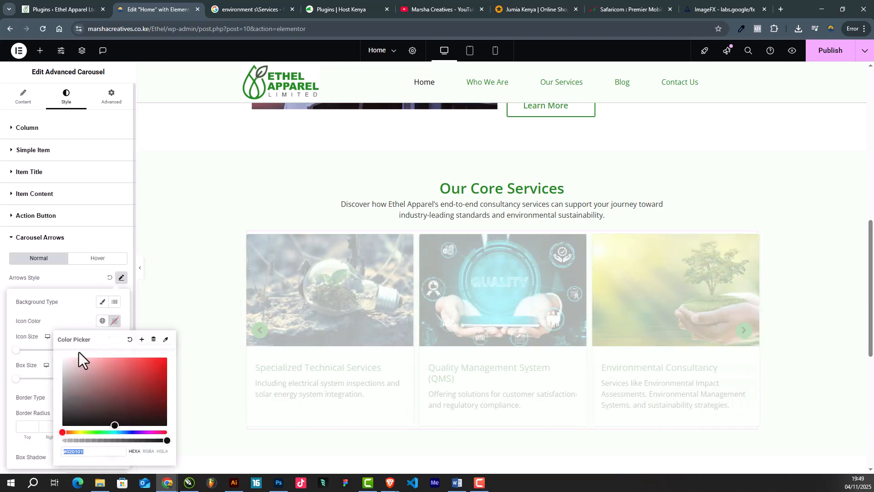
{"action": "left_click", "coordinate": [45, 320]}
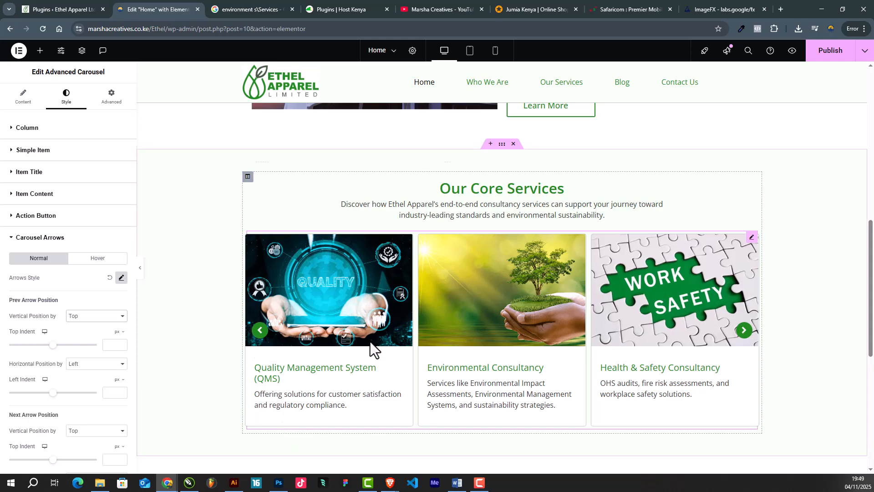
Step: Review the home page from the hero section down to the footer with the editing panel hidden temporarily
{"action": "scroll", "coordinate": [371, 337], "scroll_direction": "down", "scroll_amount": 5}
{"action": "scroll", "coordinate": [372, 337], "scroll_direction": "up", "scroll_amount": 4}
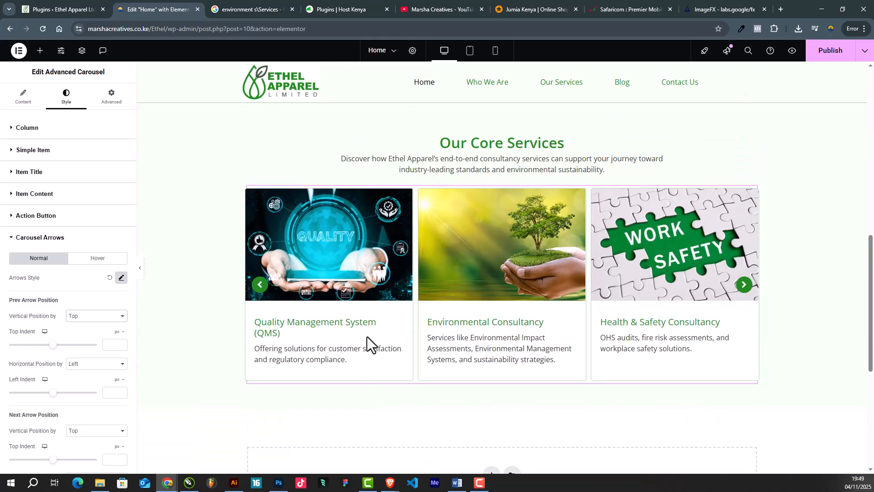
{"action": "left_click", "coordinate": [140, 270]}
{"action": "scroll", "coordinate": [544, 311], "scroll_direction": "up", "scroll_amount": 5}
{"action": "scroll", "coordinate": [544, 312], "scroll_direction": "up", "scroll_amount": 5}
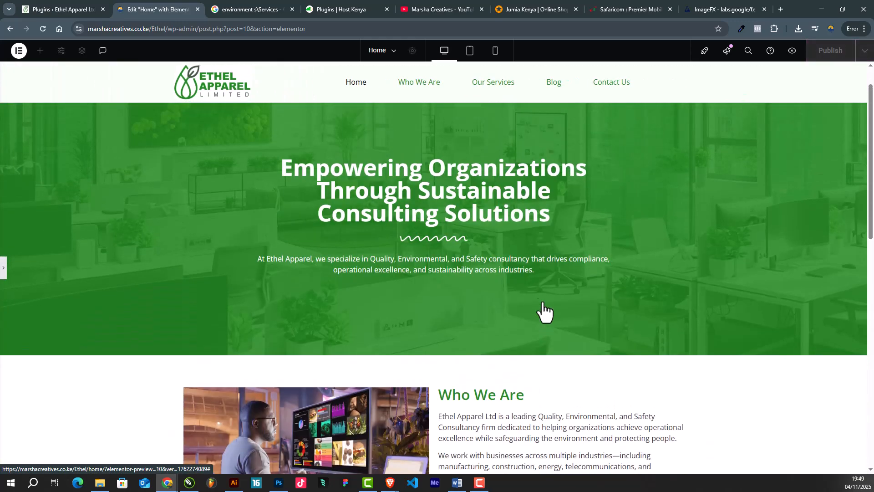
{"action": "scroll", "coordinate": [545, 312], "scroll_direction": "down", "scroll_amount": 10}
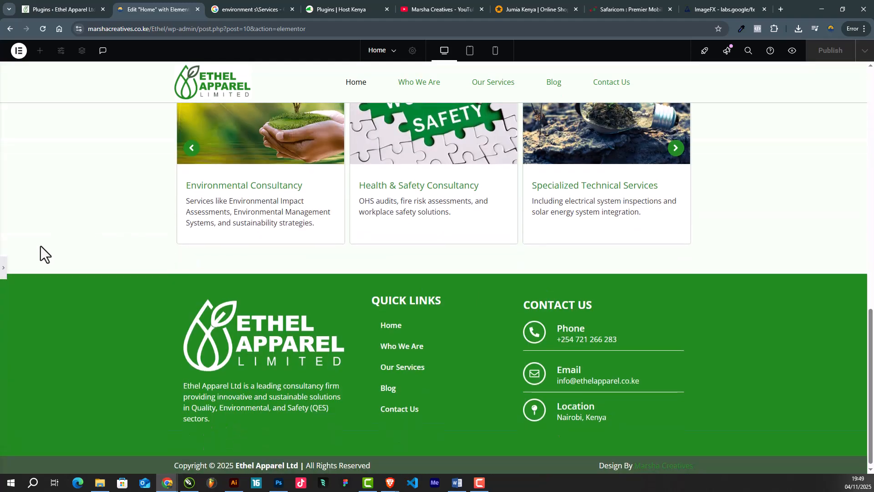
{"action": "left_click", "coordinate": [4, 271]}
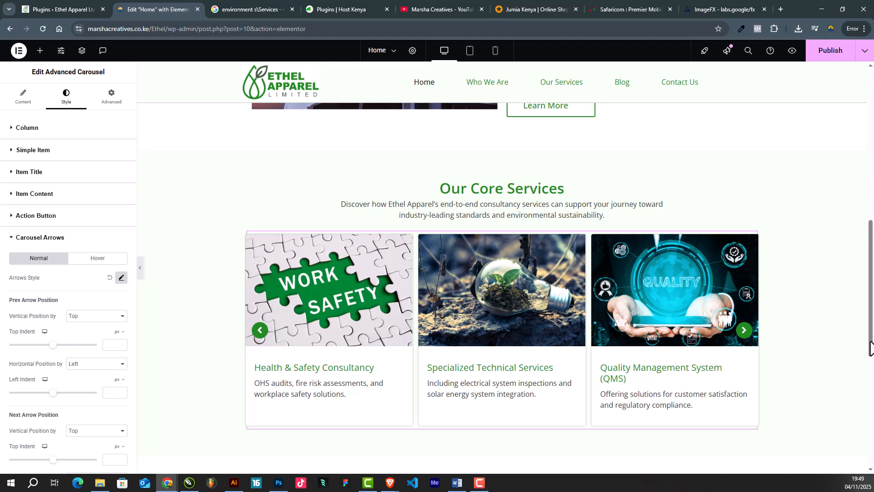
Step: Add a one-column section below the services carousel and give it a minimum height of 250 px
{"action": "scroll", "coordinate": [570, 291], "scroll_direction": "down", "scroll_amount": 4}
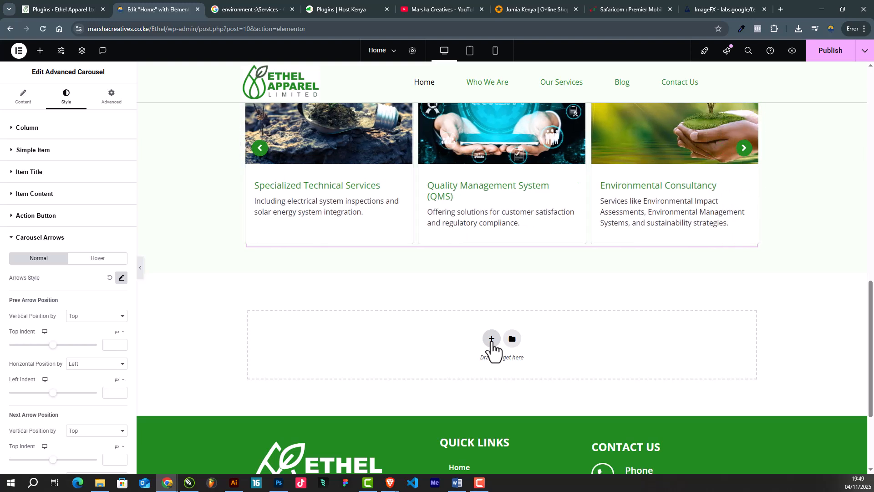
{"action": "left_click", "coordinate": [491, 338]}
{"action": "left_click", "coordinate": [367, 360]}
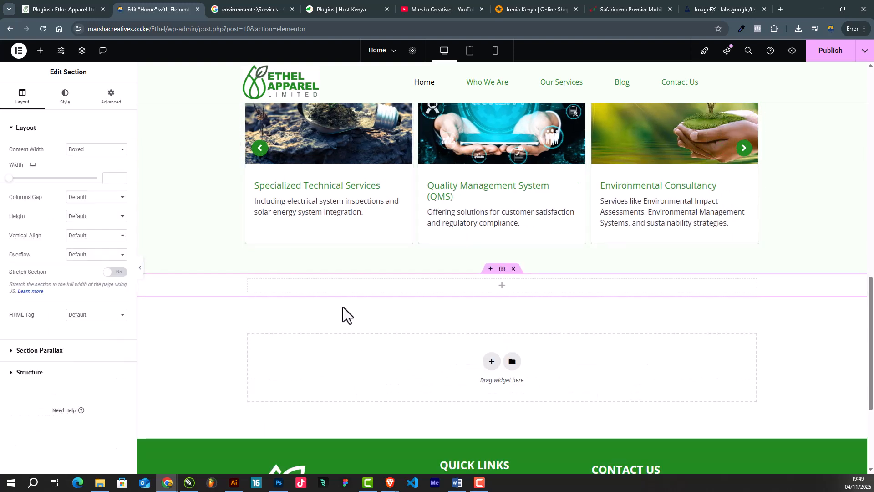
{"action": "left_click", "coordinate": [68, 216]}
{"action": "left_click", "coordinate": [78, 240]}
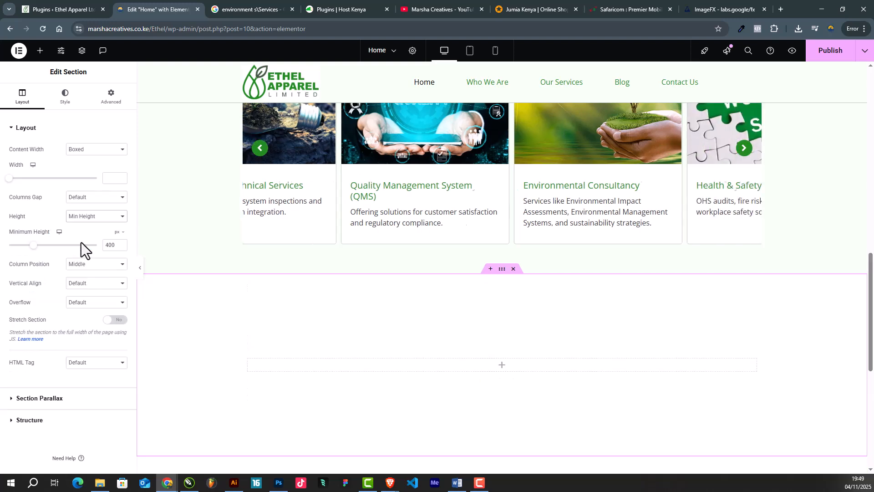
{"action": "type", "text": "250"}
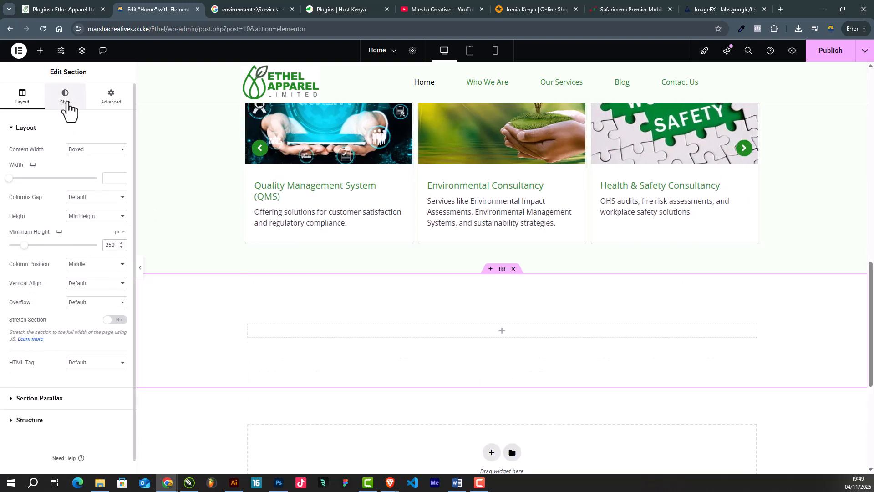
Step: Give the new section a classic background using the Specialized-Technical-Services.png image from the media library
{"action": "left_click", "coordinate": [66, 97]}
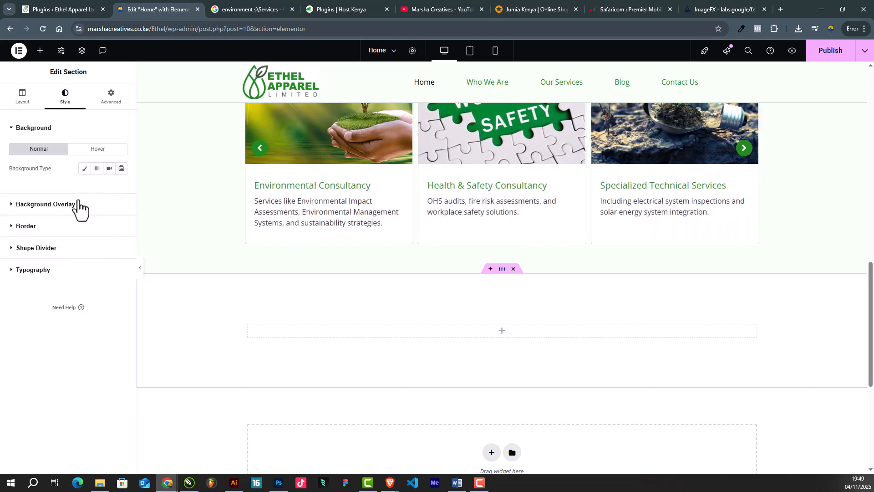
{"action": "left_click", "coordinate": [50, 206]}
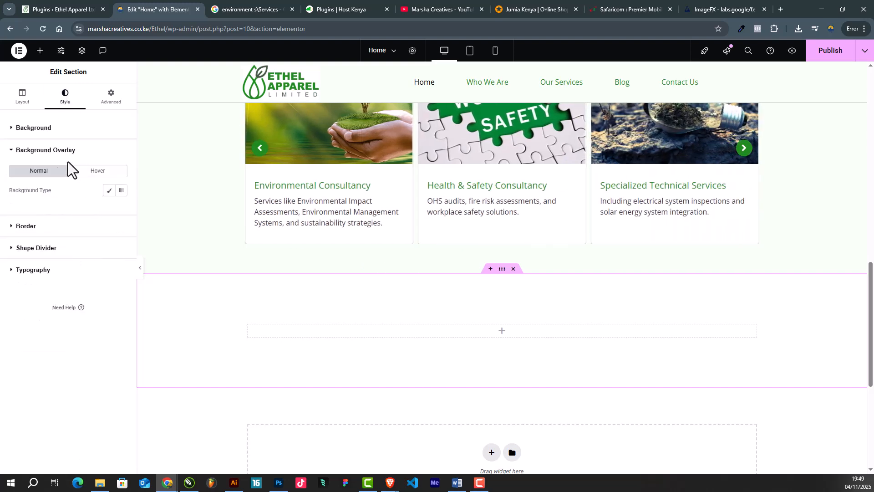
{"action": "left_click", "coordinate": [47, 132]}
{"action": "left_click", "coordinate": [85, 169]}
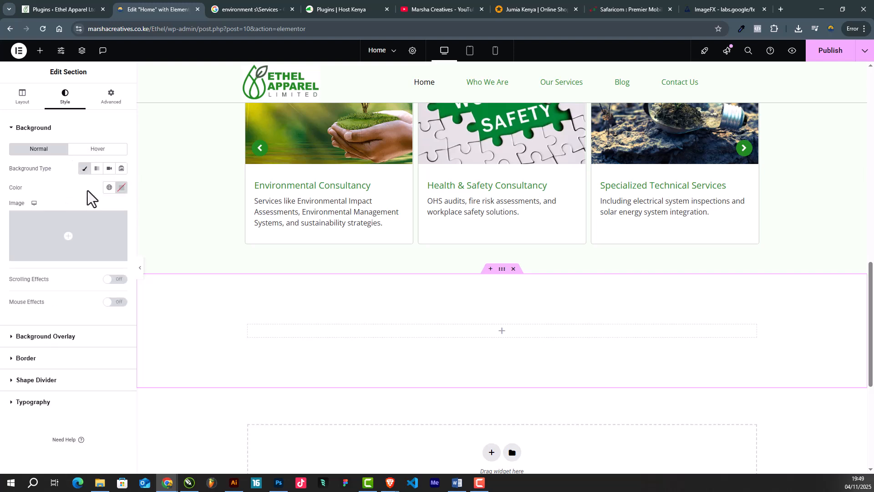
{"action": "left_click", "coordinate": [110, 188]}
{"action": "left_click", "coordinate": [109, 188]}
{"action": "left_click", "coordinate": [81, 234]}
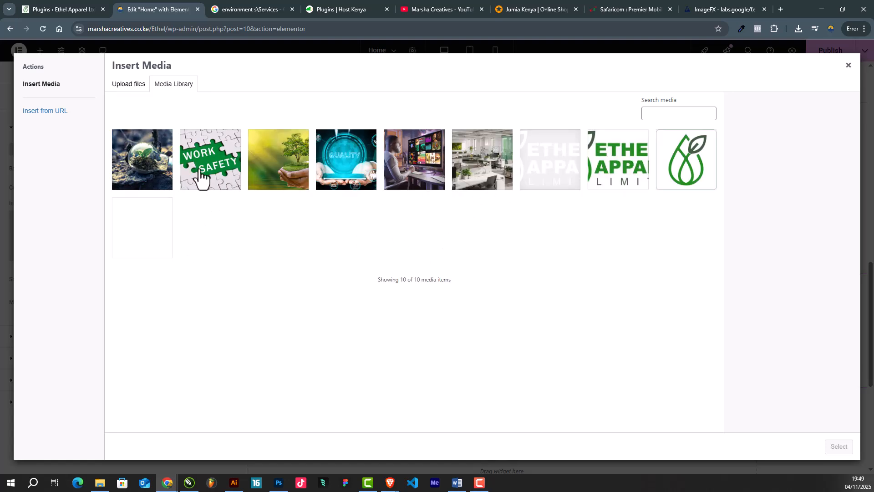
{"action": "left_click", "coordinate": [150, 159]}
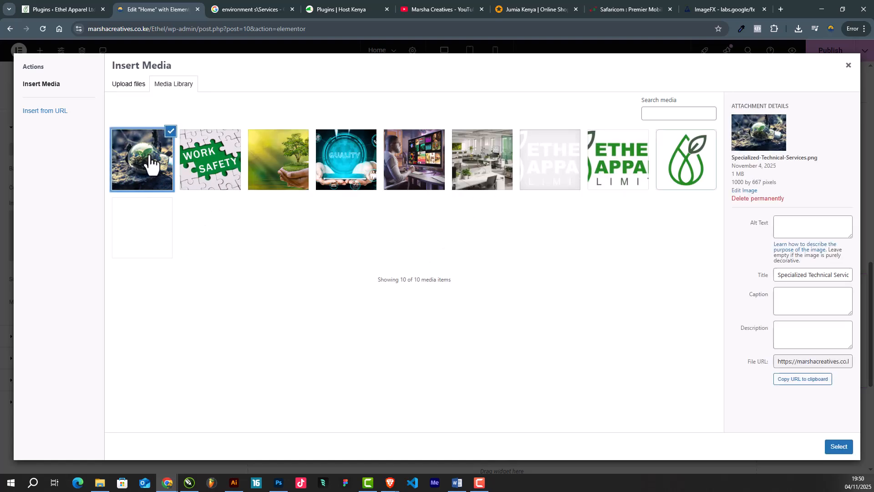
{"action": "left_click", "coordinate": [838, 446]}
Step: Set the section's background image to Center Center position, No-repeat and Cover display size
{"action": "scroll", "coordinate": [64, 290], "scroll_direction": "down", "scroll_amount": 2}
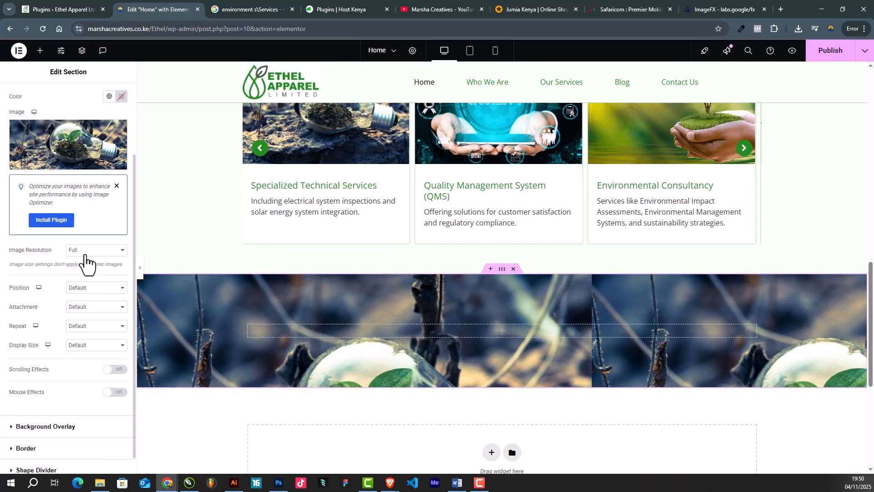
{"action": "left_click", "coordinate": [84, 287]}
{"action": "left_click", "coordinate": [88, 310]}
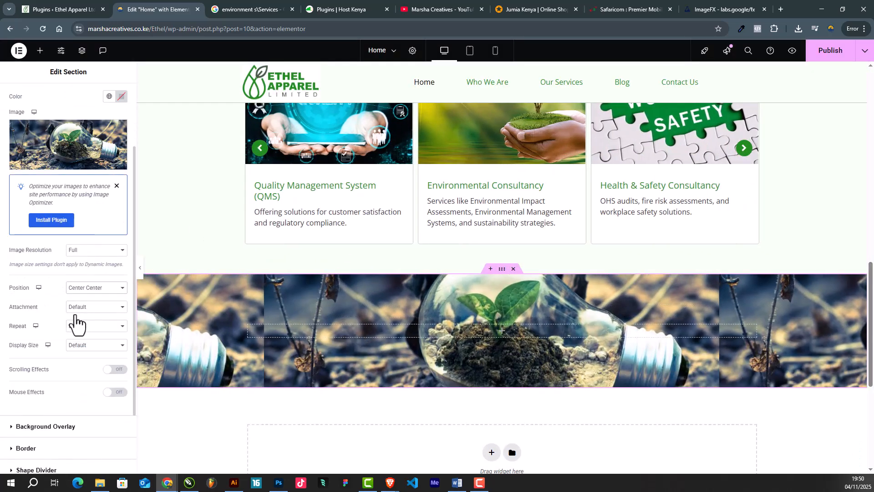
{"action": "left_click", "coordinate": [89, 326]}
{"action": "left_click", "coordinate": [87, 350]}
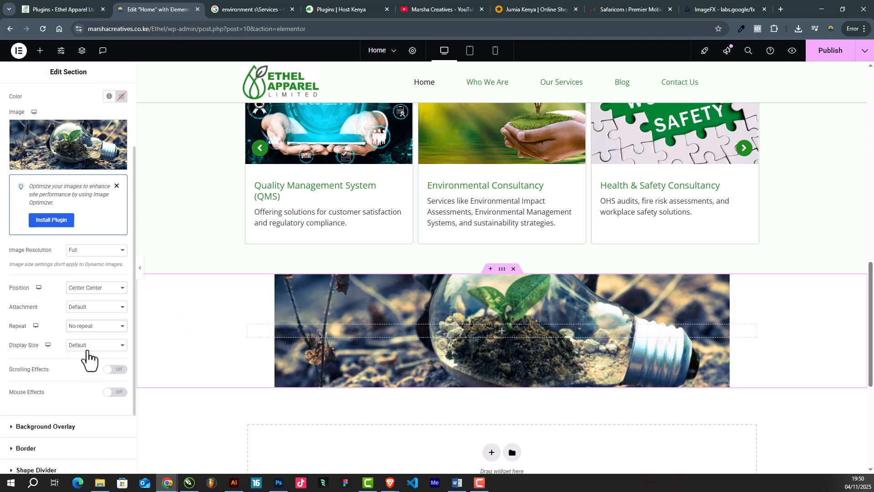
{"action": "left_click", "coordinate": [85, 346]}
{"action": "left_click", "coordinate": [84, 379]}
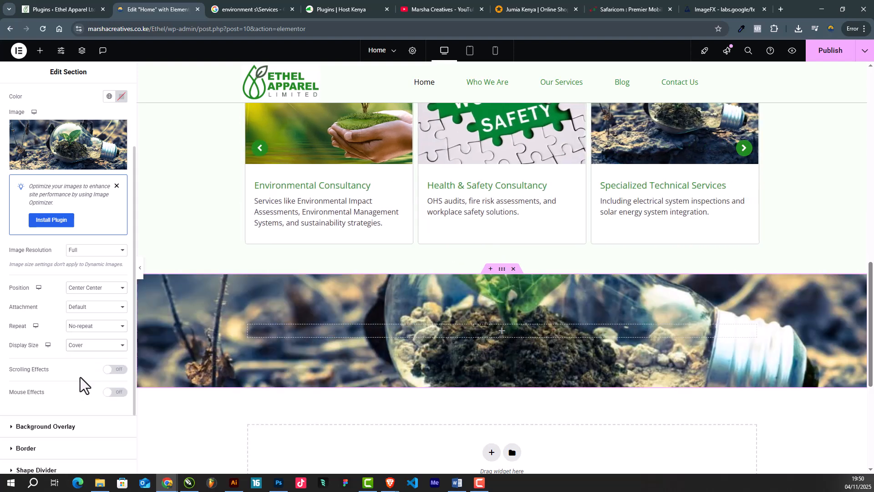
Step: Set the light bulb section's minimum height to 310 px
{"action": "scroll", "coordinate": [75, 221], "scroll_direction": "up", "scroll_amount": 2}
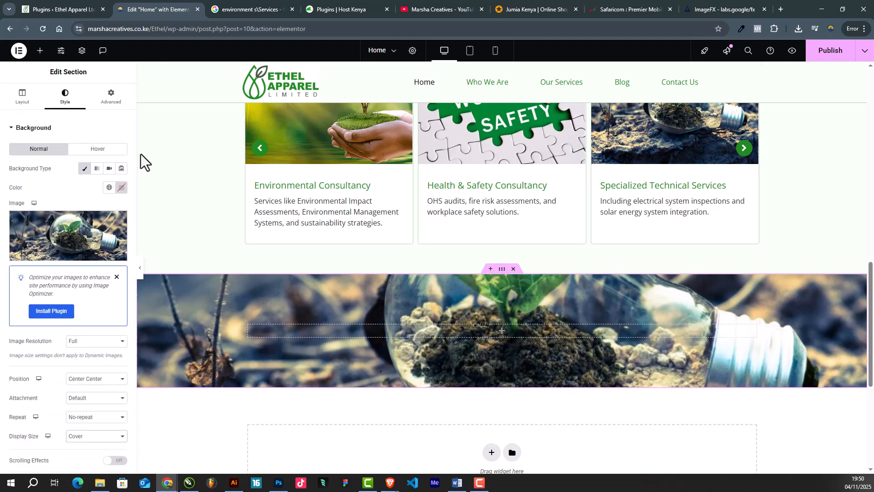
{"action": "left_click", "coordinate": [28, 101]}
{"action": "left_click_drag", "start_coordinate": [24, 245], "coordinate": [29, 249]}
{"action": "scroll", "coordinate": [442, 303], "scroll_direction": "down", "scroll_amount": 2}
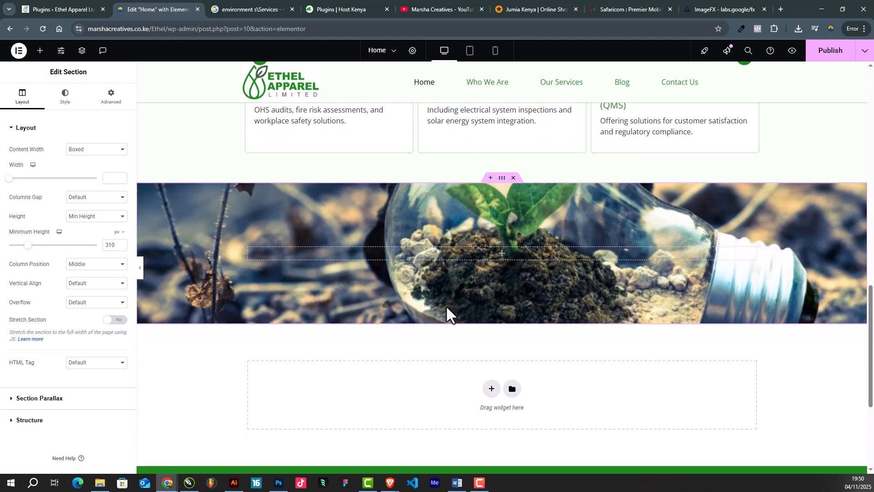
{"action": "scroll", "coordinate": [447, 305], "scroll_direction": "up", "scroll_amount": 1}
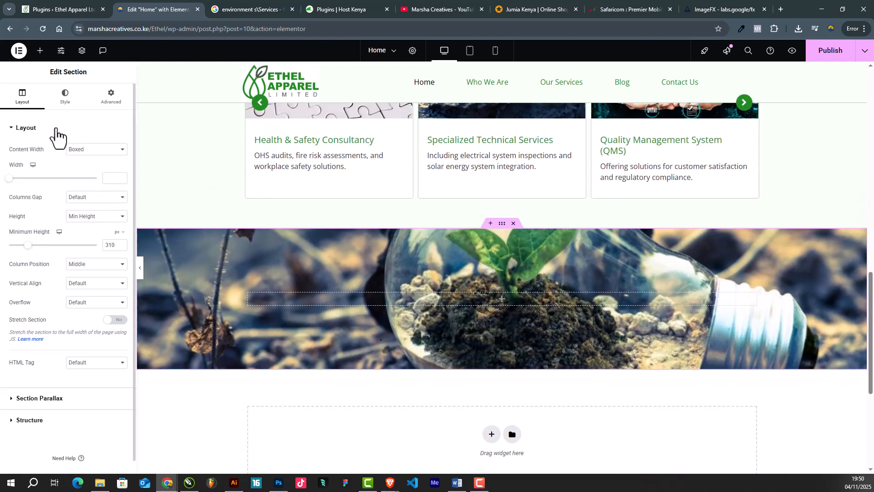
Step: Give the light bulb section a classic black background overlay with an opacity of 0.67
{"action": "left_click", "coordinate": [65, 96]}
{"action": "scroll", "coordinate": [45, 273], "scroll_direction": "down", "scroll_amount": 3}
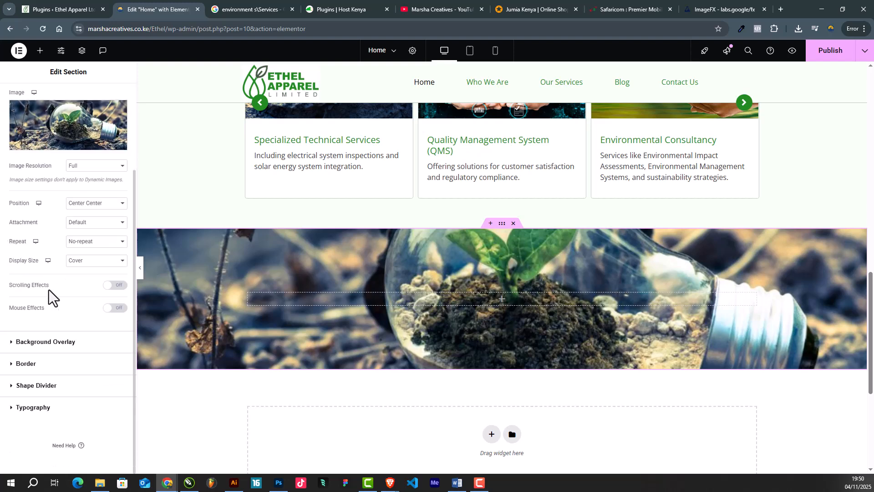
{"action": "scroll", "coordinate": [46, 343], "scroll_direction": "down", "scroll_amount": 2}
{"action": "left_click", "coordinate": [43, 344]}
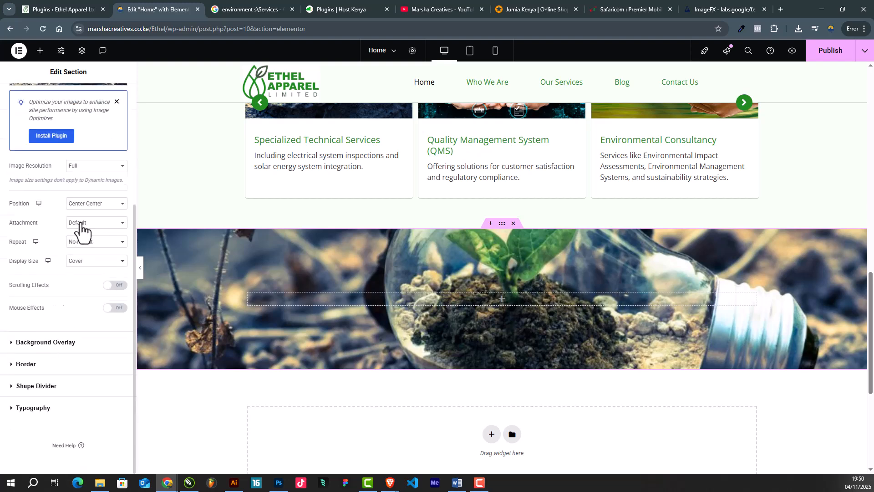
{"action": "left_click", "coordinate": [108, 190]}
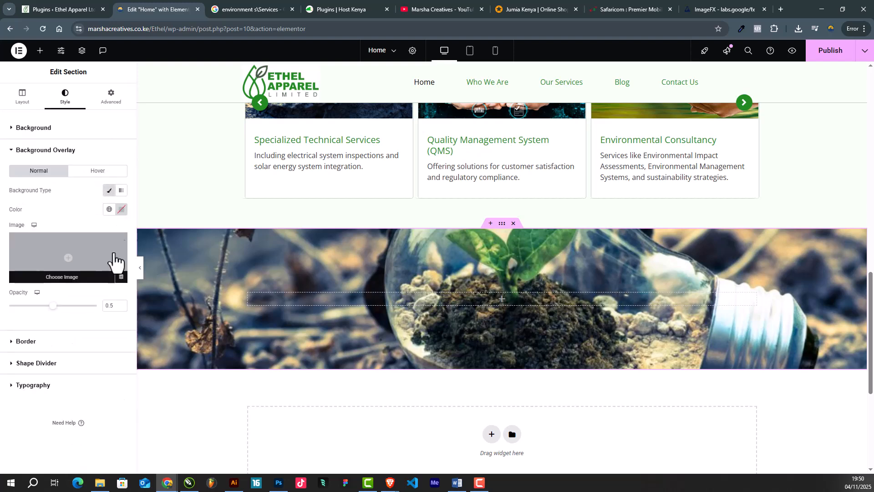
{"action": "left_click", "coordinate": [121, 209]}
{"action": "left_click_drag", "start_coordinate": [82, 297], "coordinate": [68, 313]}
{"action": "scroll", "coordinate": [441, 266], "scroll_direction": "up", "scroll_amount": 1}
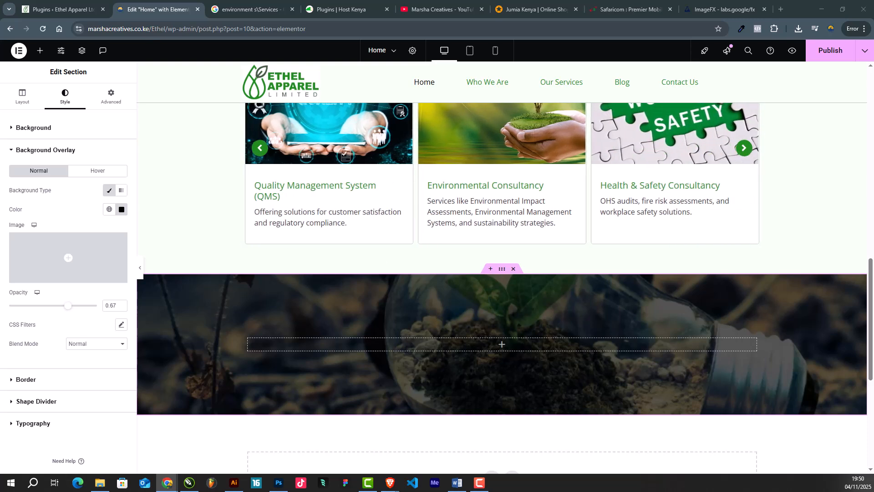
Step: Add a heading widget to the light bulb section with the title "Compliance. Safety. Sustainability"
{"action": "left_click", "coordinate": [40, 51]}
{"action": "left_click_drag", "start_coordinate": [97, 172], "coordinate": [463, 348]}
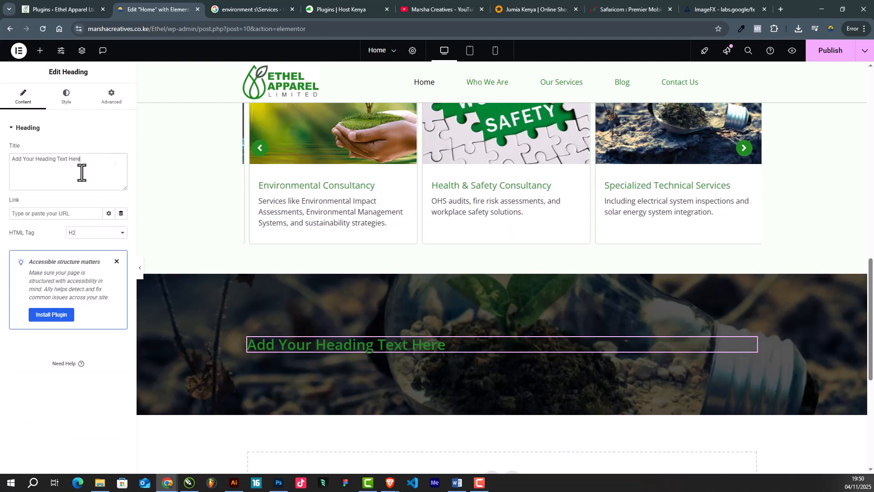
{"action": "triple_click", "coordinate": [89, 165]}
{"action": "type", "text": "Compliance. Safety. Sustainability"}
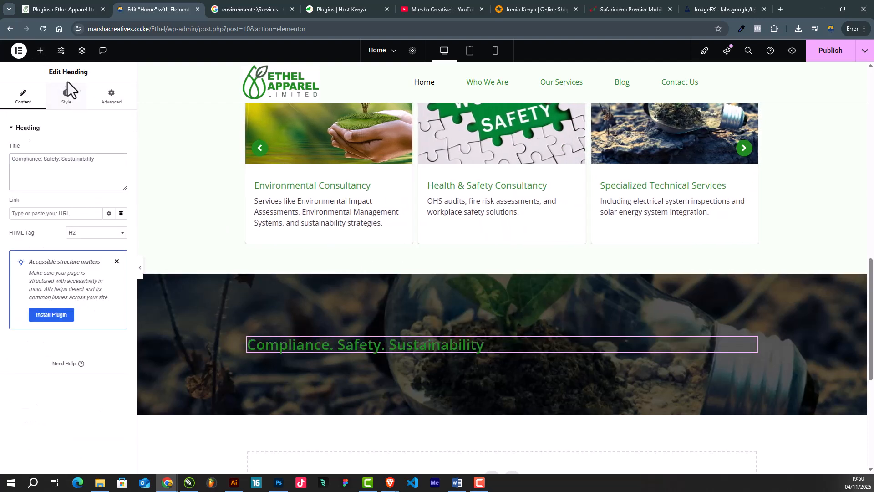
Step: Colour the new heading text white (#FFFFFF) and centre-align it
{"action": "left_click", "coordinate": [68, 95]}
{"action": "left_click", "coordinate": [120, 279]}
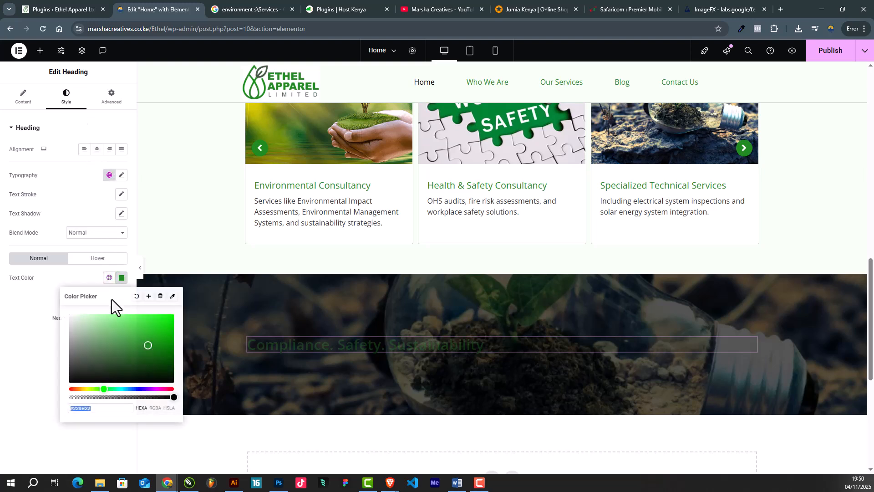
{"action": "left_click_drag", "start_coordinate": [82, 313], "coordinate": [51, 287]}
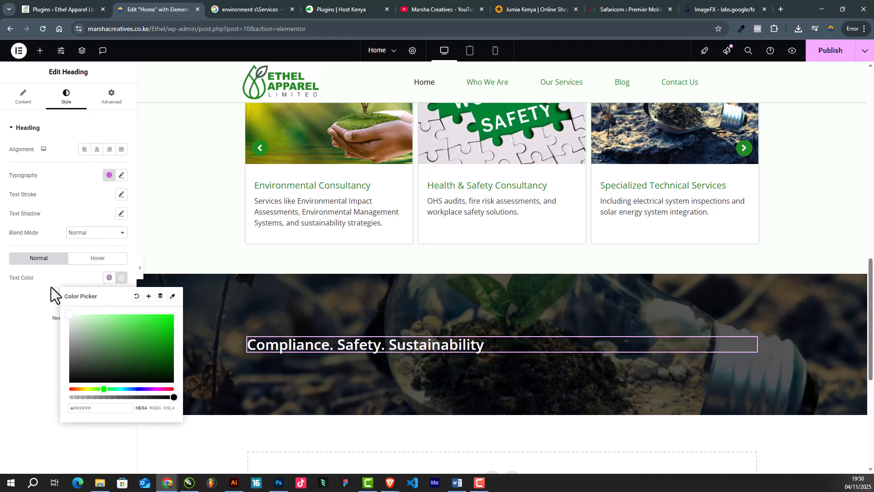
{"action": "left_click", "coordinate": [95, 151]}
Step: Set the heading's typography to 900 (Black) weight, 57 px size and -1.4 px letter spacing
{"action": "left_click", "coordinate": [121, 176]}
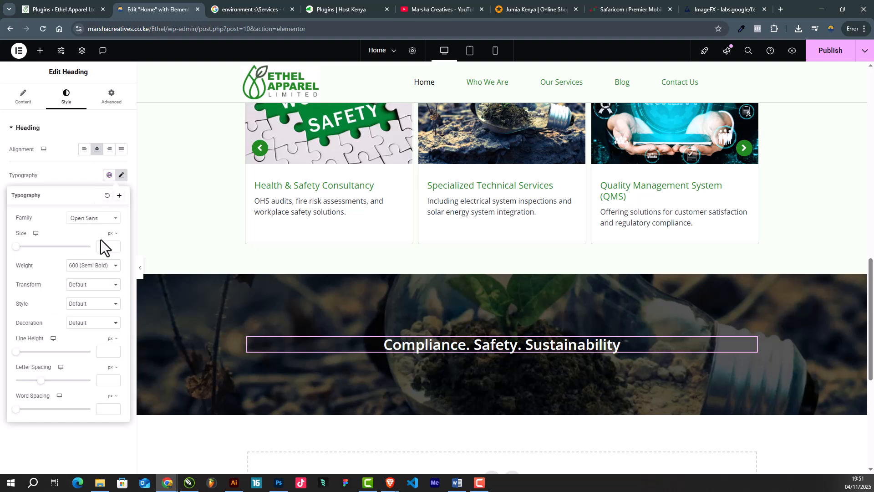
{"action": "left_click", "coordinate": [98, 267]}
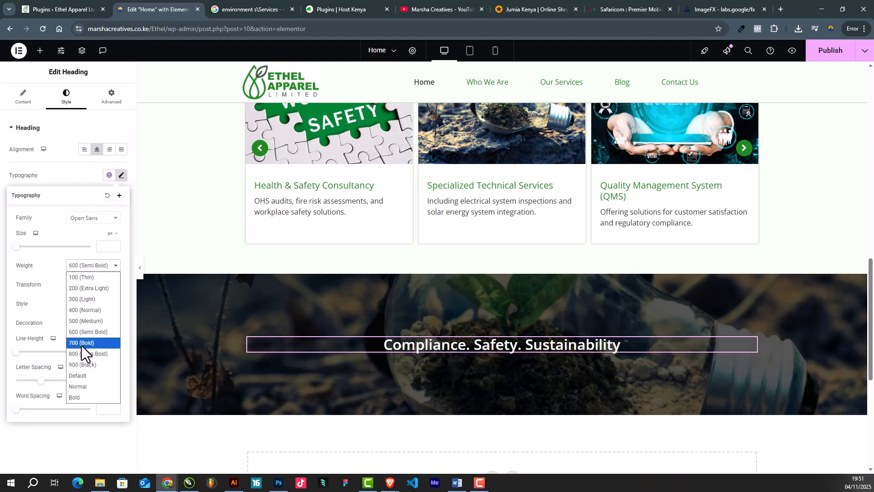
{"action": "left_click", "coordinate": [82, 364]}
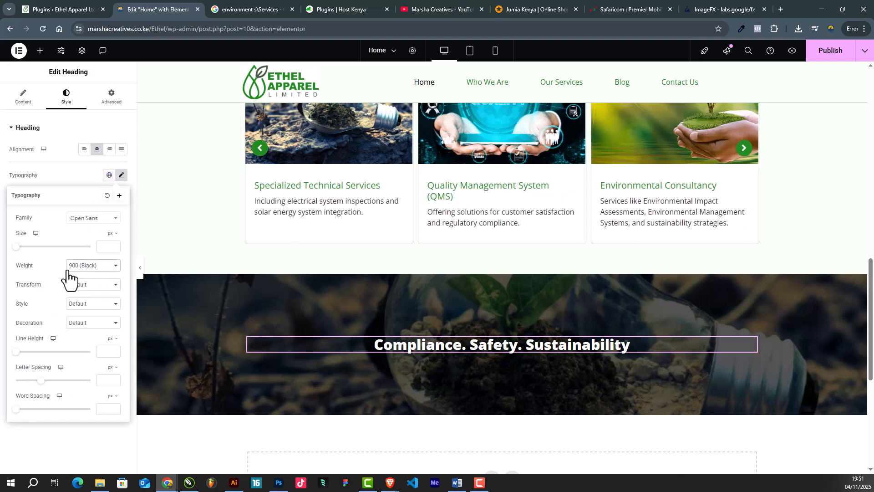
{"action": "left_click_drag", "start_coordinate": [17, 248], "coordinate": [38, 258]}
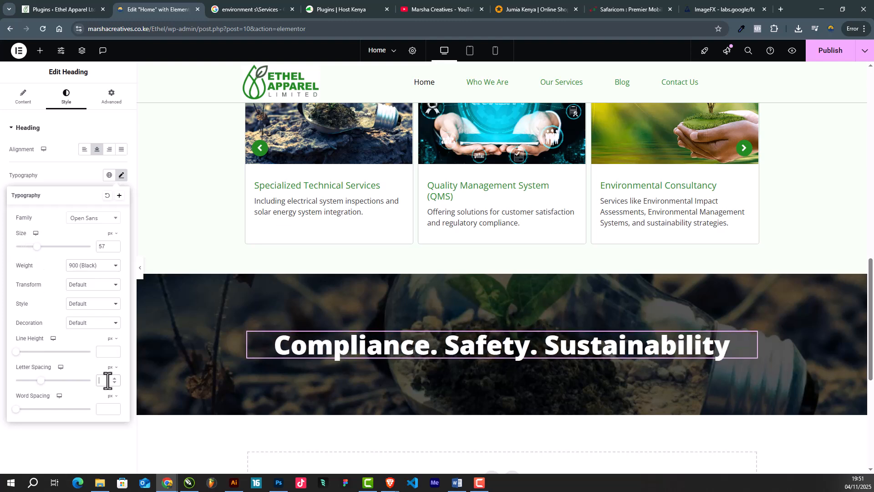
{"action": "left_click_drag", "start_coordinate": [41, 382], "coordinate": [36, 390]}
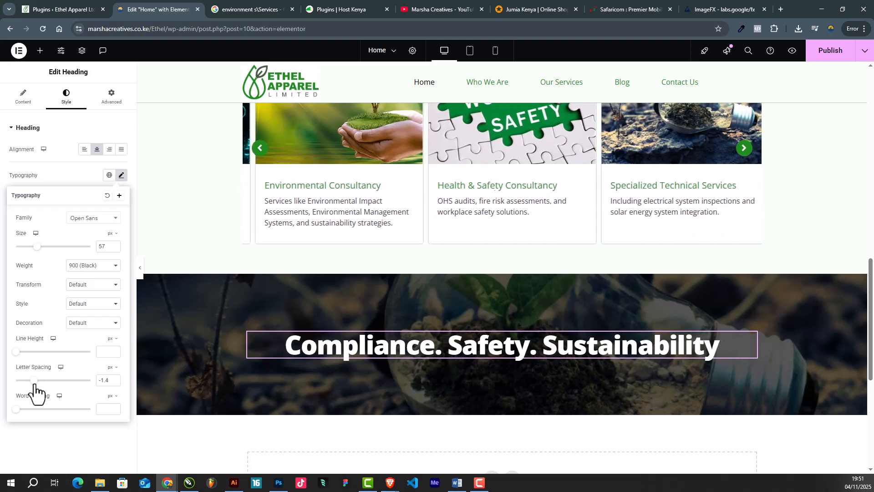
{"action": "left_click", "coordinate": [72, 171]}
Step: Open the background image settings of the light bulb section behind the heading
{"action": "scroll", "coordinate": [507, 302], "scroll_direction": "down", "scroll_amount": 2}
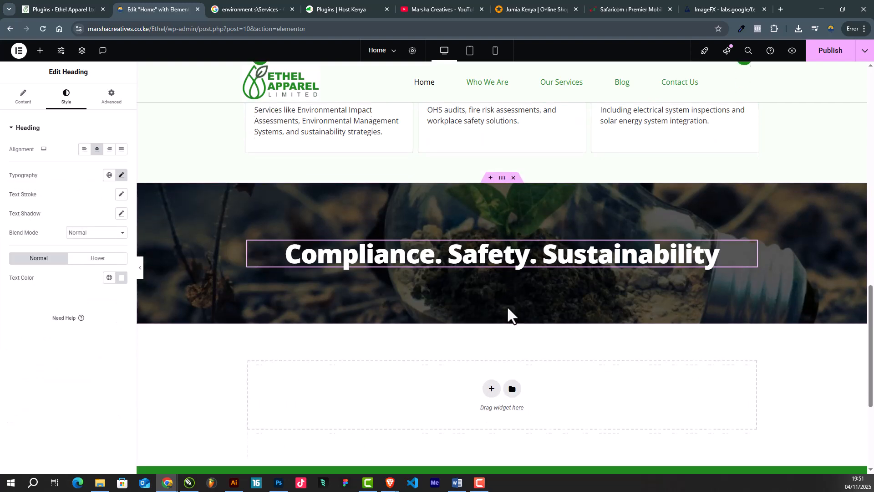
{"action": "scroll", "coordinate": [508, 277], "scroll_direction": "up", "scroll_amount": 2}
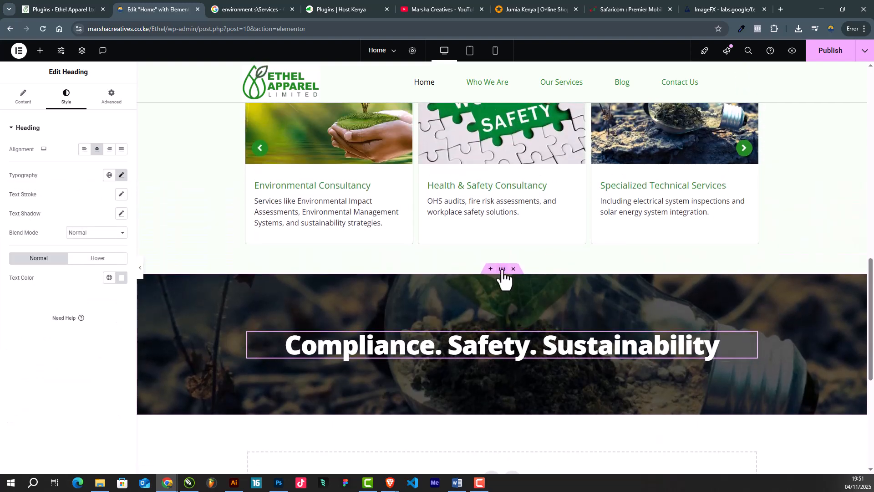
{"action": "left_click", "coordinate": [502, 269]}
{"action": "scroll", "coordinate": [111, 279], "scroll_direction": "down", "scroll_amount": 2}
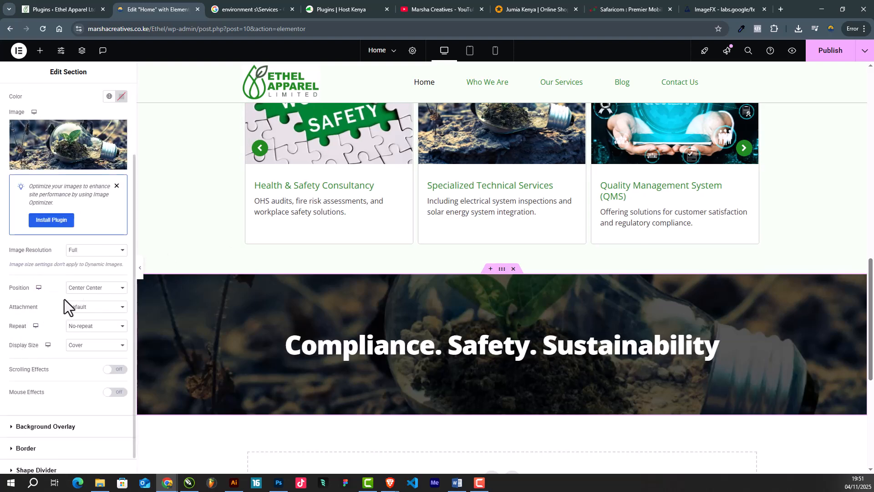
{"action": "scroll", "coordinate": [41, 310], "scroll_direction": "down", "scroll_amount": 1}
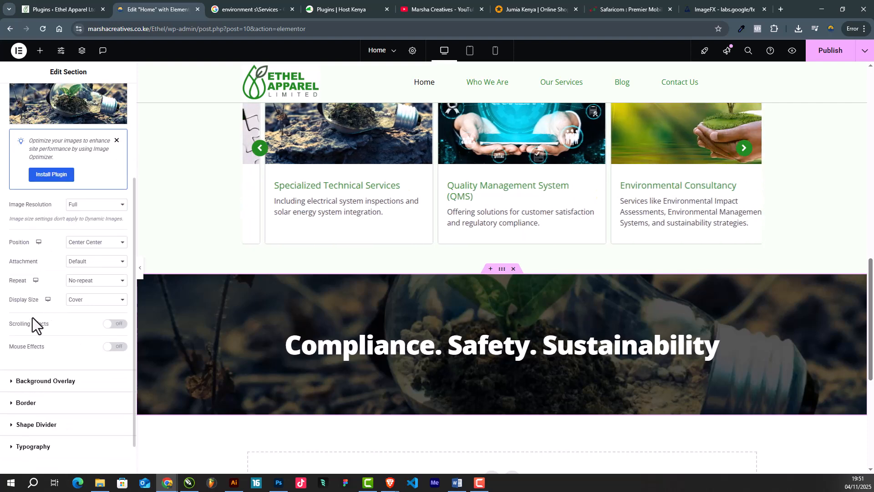
{"action": "left_click", "coordinate": [115, 325]}
{"action": "scroll", "coordinate": [384, 357], "scroll_direction": "down", "scroll_amount": 3}
{"action": "scroll", "coordinate": [384, 357], "scroll_direction": "up", "scroll_amount": 3}
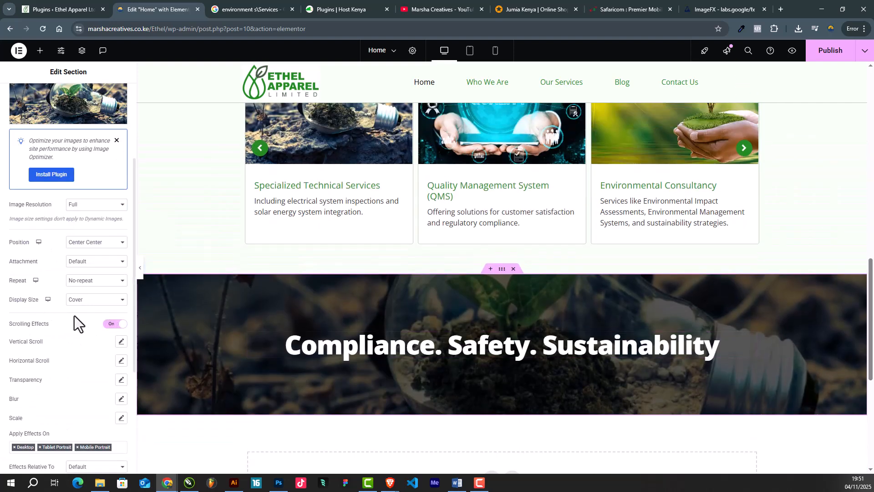
{"action": "left_click", "coordinate": [114, 323]}
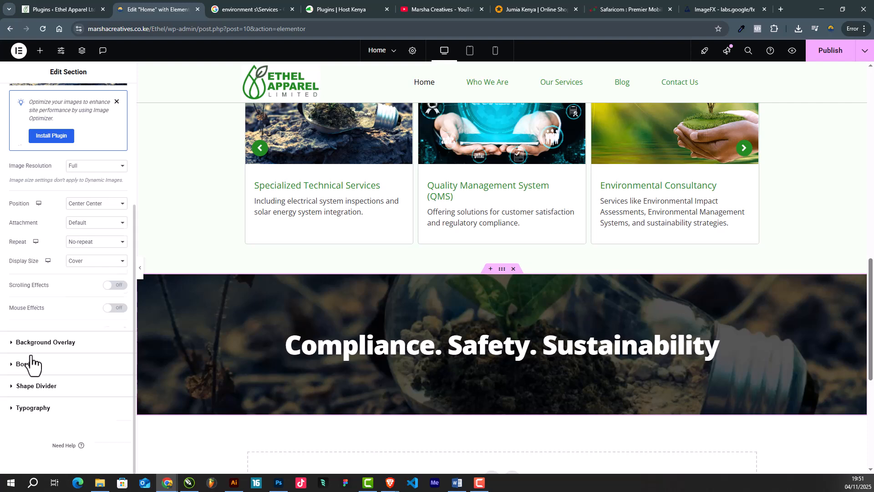
{"action": "scroll", "coordinate": [29, 359], "scroll_direction": "up", "scroll_amount": 3}
{"action": "left_click", "coordinate": [81, 231]}
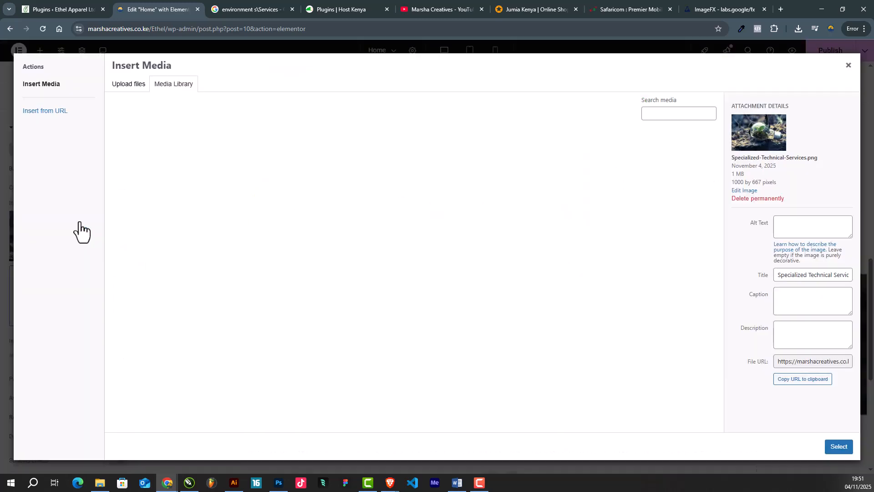
{"action": "left_click", "coordinate": [849, 65]}
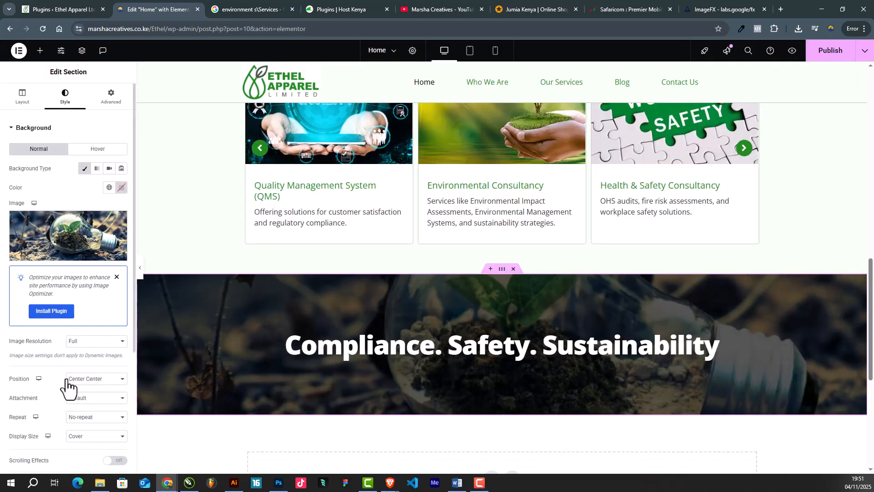
Step: Set the light bulb section's background image attachment to Fixed
{"action": "scroll", "coordinate": [74, 373], "scroll_direction": "down", "scroll_amount": 1}
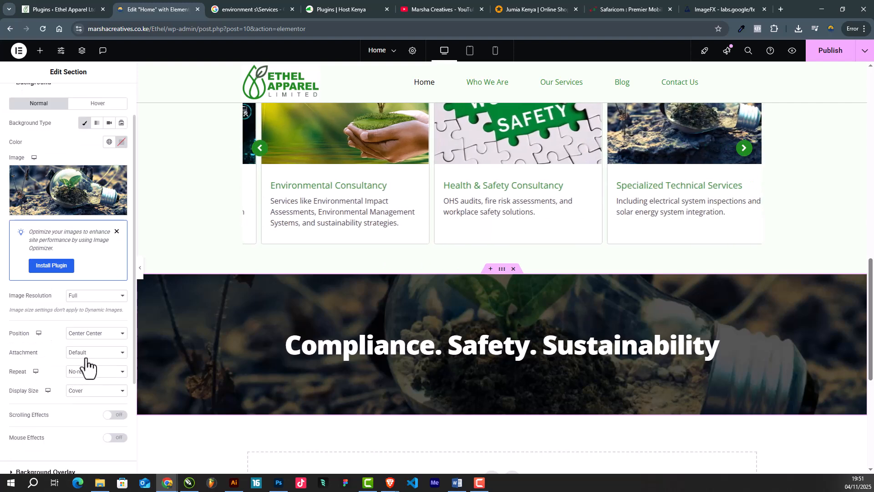
{"action": "left_click", "coordinate": [81, 353]}
{"action": "left_click", "coordinate": [81, 354]}
{"action": "left_click", "coordinate": [81, 354]}
{"action": "left_click", "coordinate": [78, 376]}
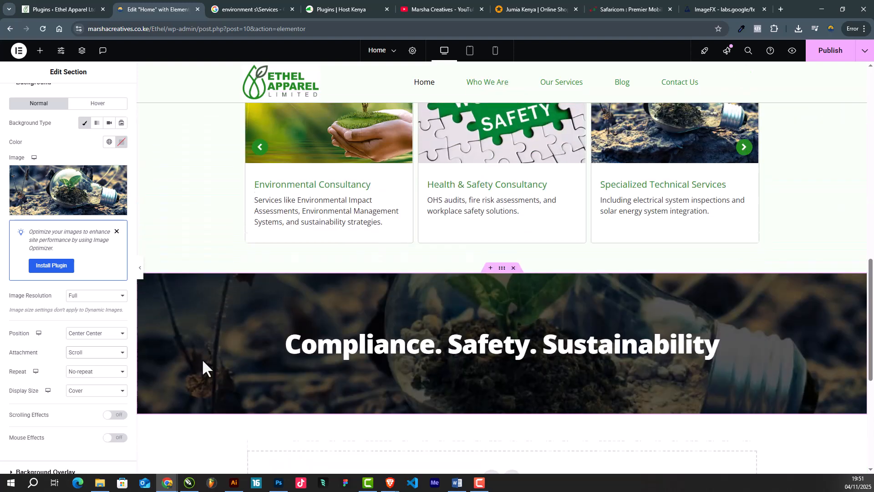
{"action": "left_click", "coordinate": [86, 354]}
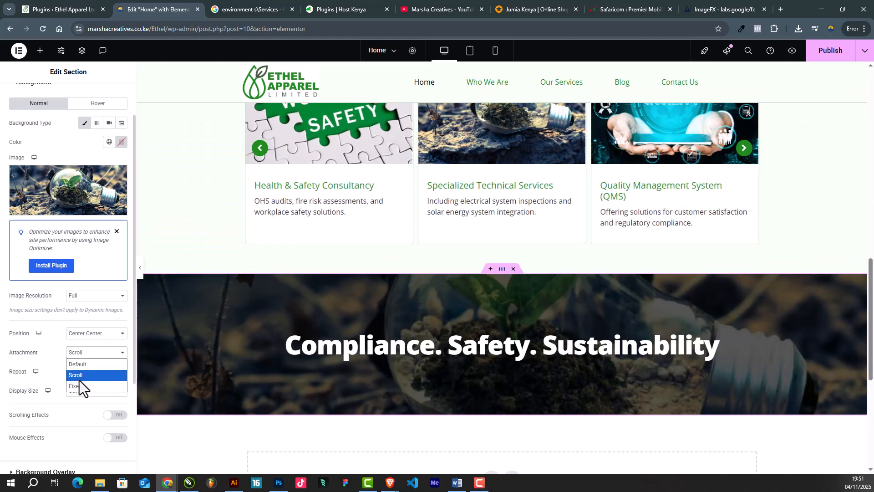
{"action": "left_click", "coordinate": [79, 378]}
{"action": "scroll", "coordinate": [369, 340], "scroll_direction": "down", "scroll_amount": 2}
{"action": "scroll", "coordinate": [370, 339], "scroll_direction": "down", "scroll_amount": 2}
{"action": "scroll", "coordinate": [370, 340], "scroll_direction": "up", "scroll_amount": 4}
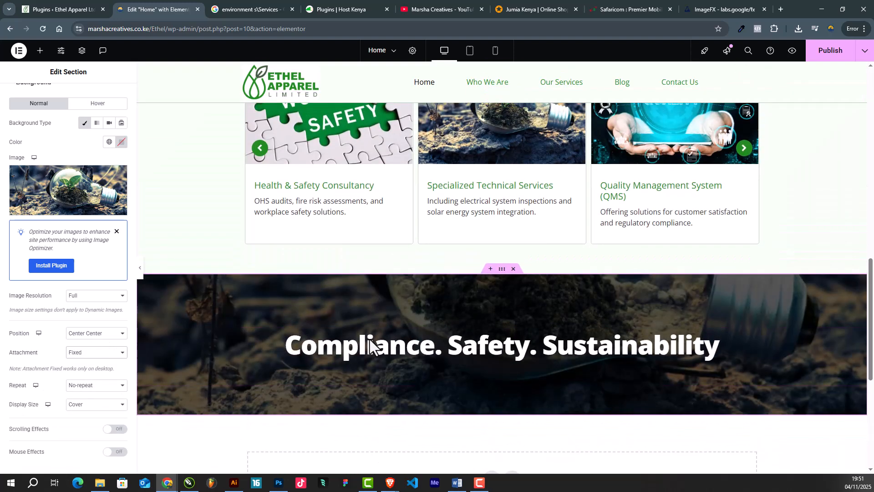
Step: Examine how the light bulb section's fixed background image behaves as the page moves, and review its attachment setting
{"action": "scroll", "coordinate": [369, 339], "scroll_direction": "down", "scroll_amount": 1}
{"action": "scroll", "coordinate": [370, 342], "scroll_direction": "down", "scroll_amount": 5}
{"action": "scroll", "coordinate": [370, 343], "scroll_direction": "up", "scroll_amount": 6}
{"action": "scroll", "coordinate": [370, 340], "scroll_direction": "up", "scroll_amount": 2}
{"action": "scroll", "coordinate": [371, 340], "scroll_direction": "down", "scroll_amount": 8}
{"action": "scroll", "coordinate": [373, 338], "scroll_direction": "up", "scroll_amount": 5}
{"action": "scroll", "coordinate": [373, 339], "scroll_direction": "down", "scroll_amount": 2}
{"action": "scroll", "coordinate": [373, 339], "scroll_direction": "up", "scroll_amount": 2}
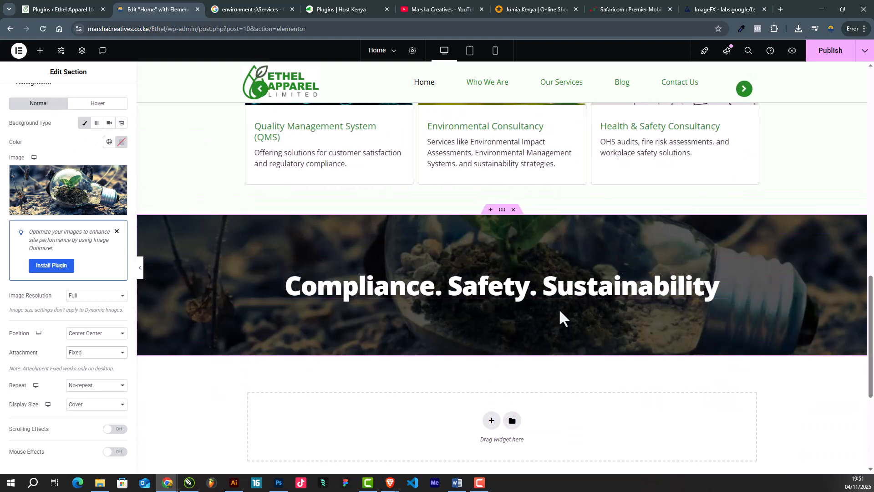
{"action": "scroll", "coordinate": [558, 309], "scroll_direction": "up", "scroll_amount": 1}
{"action": "scroll", "coordinate": [557, 313], "scroll_direction": "down", "scroll_amount": 1}
{"action": "scroll", "coordinate": [556, 313], "scroll_direction": "down", "scroll_amount": 1}
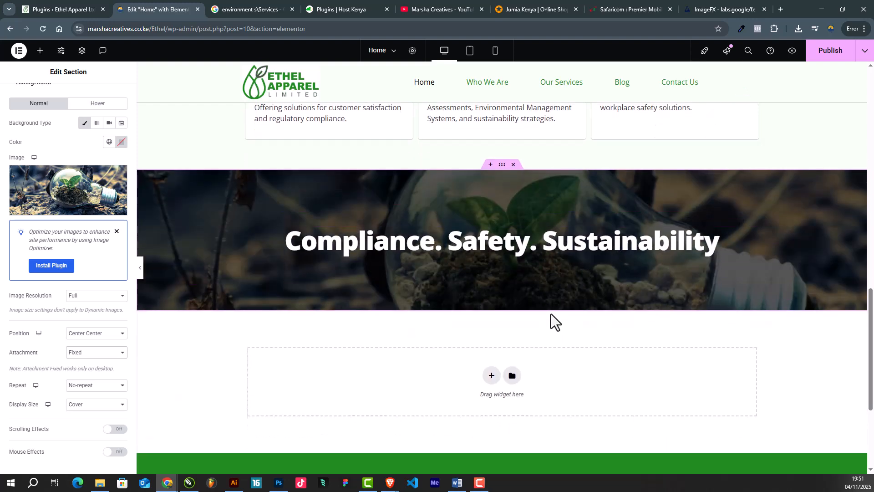
{"action": "scroll", "coordinate": [556, 315], "scroll_direction": "up", "scroll_amount": 1}
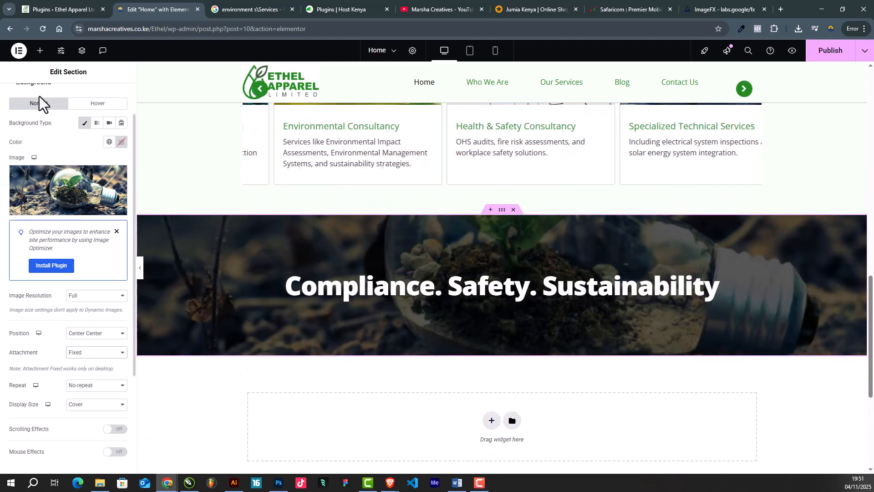
{"action": "scroll", "coordinate": [40, 95], "scroll_direction": "up", "scroll_amount": 1}
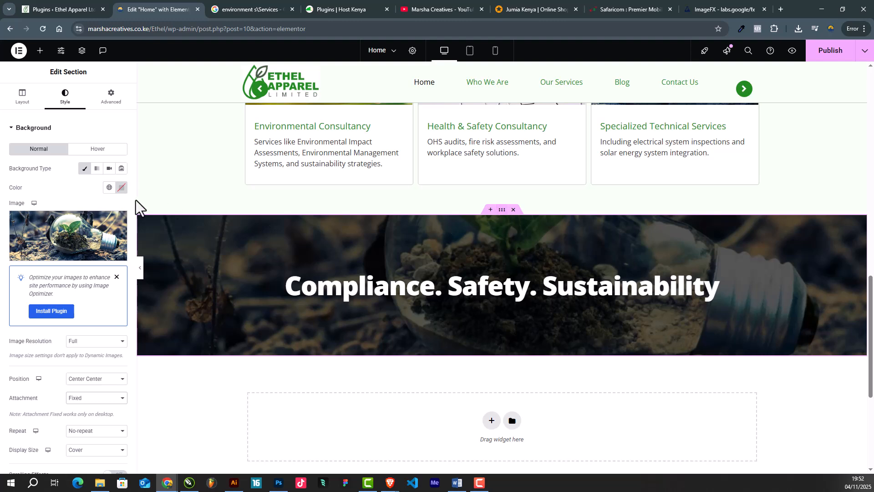
{"action": "scroll", "coordinate": [51, 271], "scroll_direction": "down", "scroll_amount": 3}
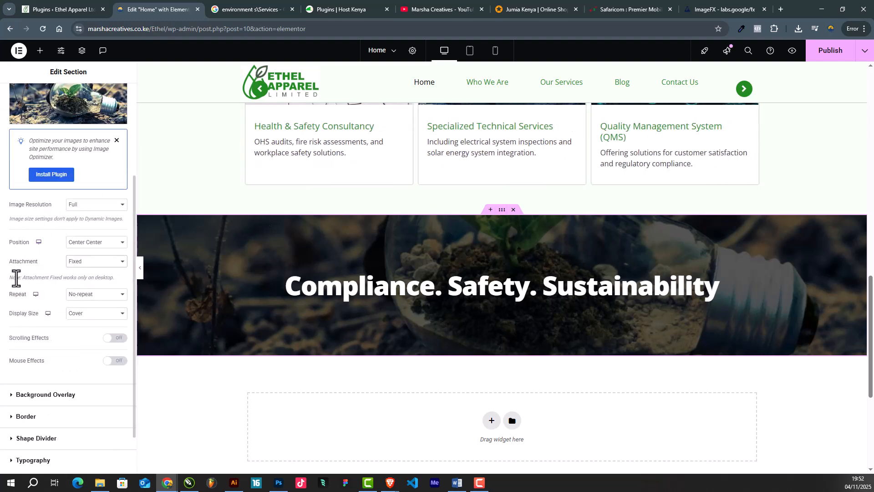
{"action": "left_click", "coordinate": [75, 262]}
{"action": "left_click", "coordinate": [81, 264]}
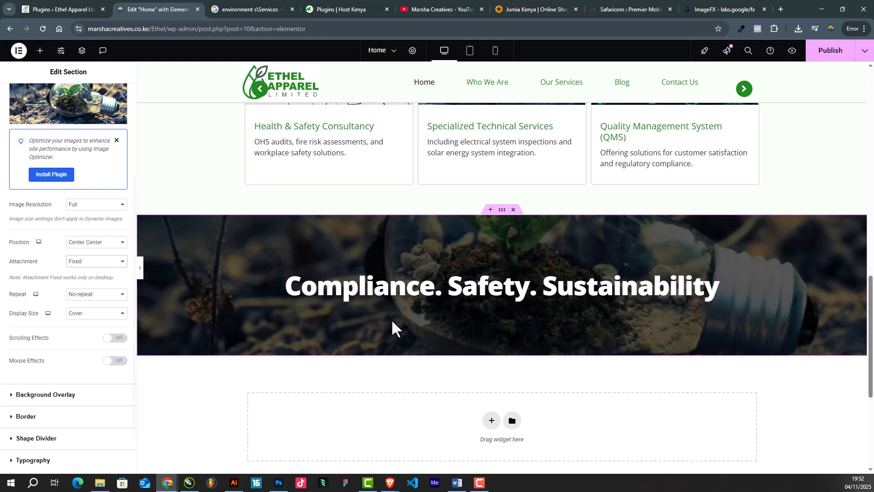
{"action": "scroll", "coordinate": [392, 321], "scroll_direction": "down", "scroll_amount": 3}
{"action": "scroll", "coordinate": [392, 322], "scroll_direction": "up", "scroll_amount": 3}
{"action": "scroll", "coordinate": [395, 327], "scroll_direction": "down", "scroll_amount": 3}
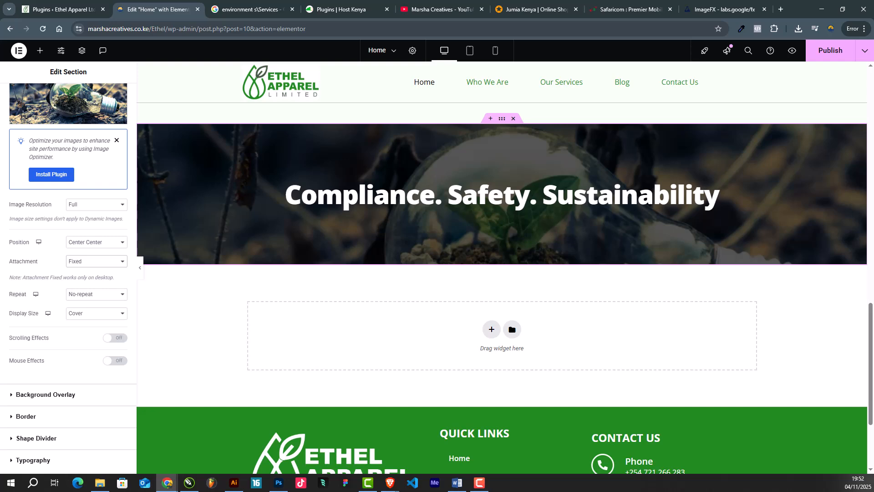
{"action": "scroll", "coordinate": [528, 273], "scroll_direction": "up", "scroll_amount": 4}
Step: Add a new single-column section directly below the "Compliance. Safety. Sustainability" banner
{"action": "scroll", "coordinate": [516, 294], "scroll_direction": "down", "scroll_amount": 5}
{"action": "left_click", "coordinate": [491, 283]}
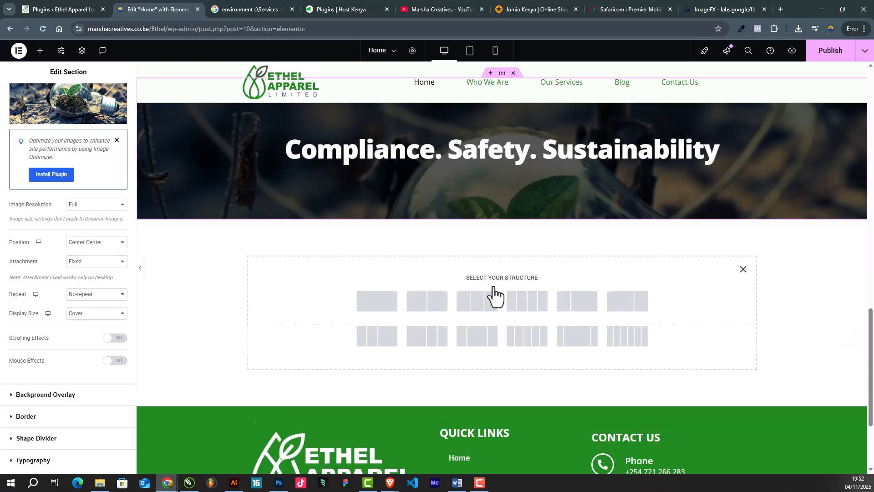
{"action": "left_click", "coordinate": [376, 310]}
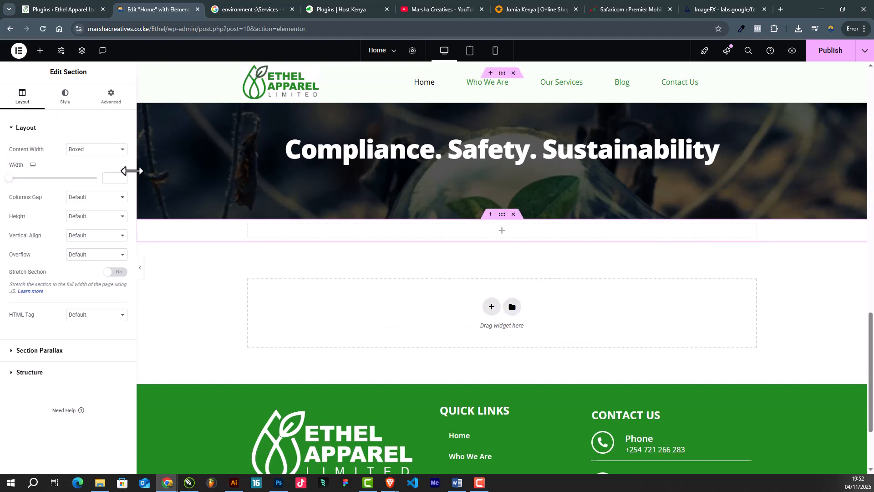
Step: Unlink the new section's padding values and set its top and bottom padding to 50 px each
{"action": "left_click", "coordinate": [120, 104]}
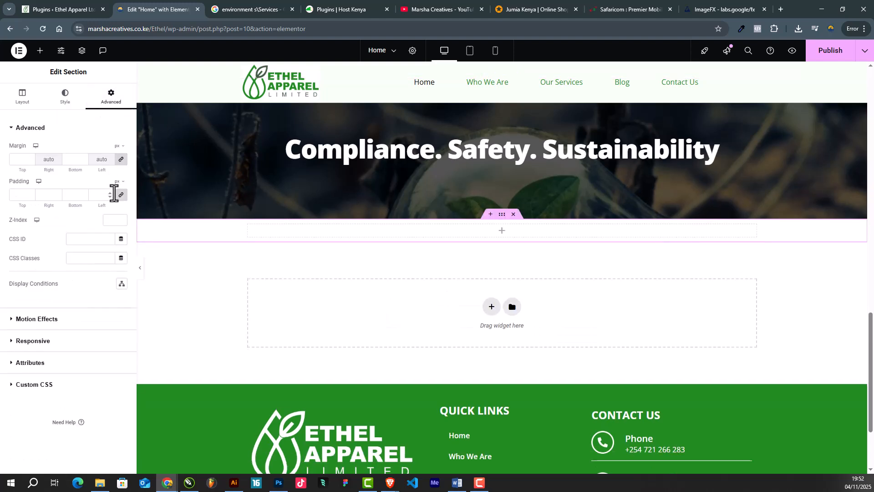
{"action": "left_click", "coordinate": [121, 195]}
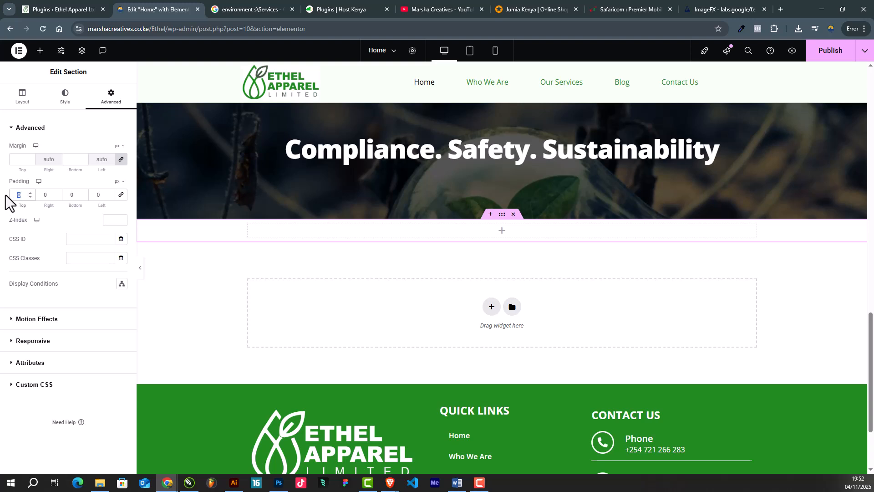
{"action": "type", "text": "50"}
{"action": "left_click", "coordinate": [78, 194]}
{"action": "type", "text": "50"}
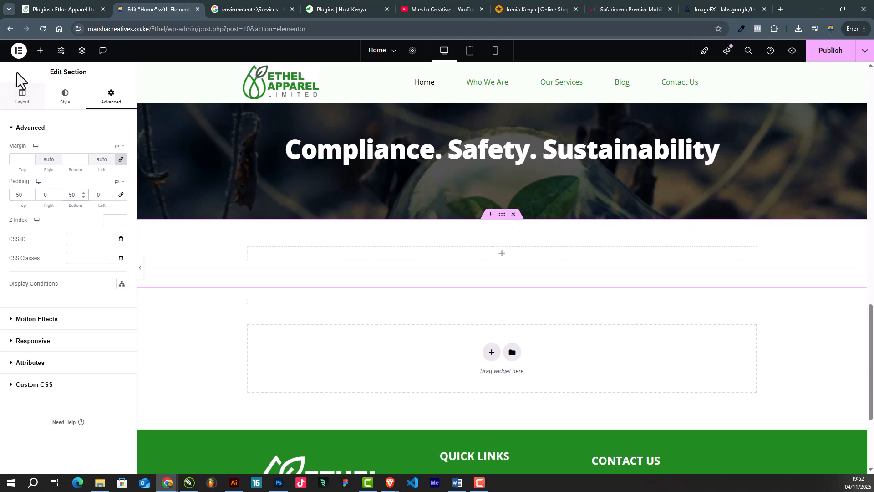
Step: Place a two-column Inner Section widget inside the new section below the banner
{"action": "left_click", "coordinate": [40, 51]}
{"action": "left_click_drag", "start_coordinate": [36, 170], "coordinate": [489, 254]}
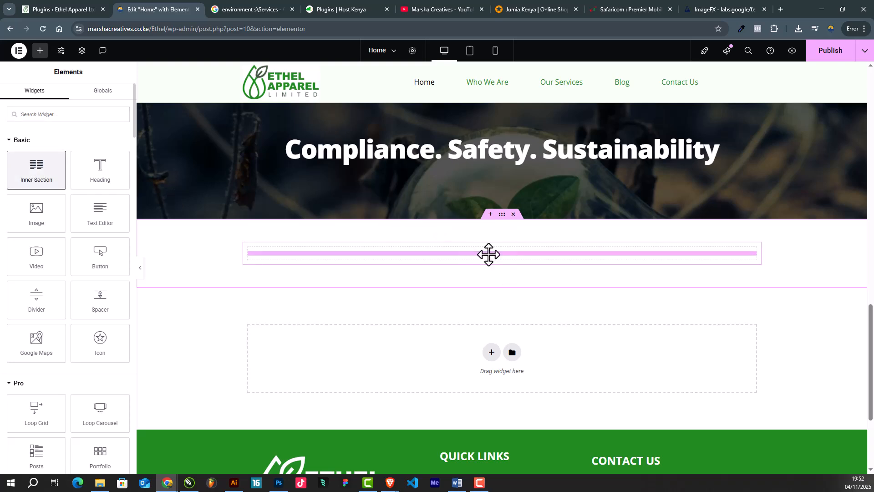
{"action": "scroll", "coordinate": [446, 291], "scroll_direction": "up", "scroll_amount": 2}
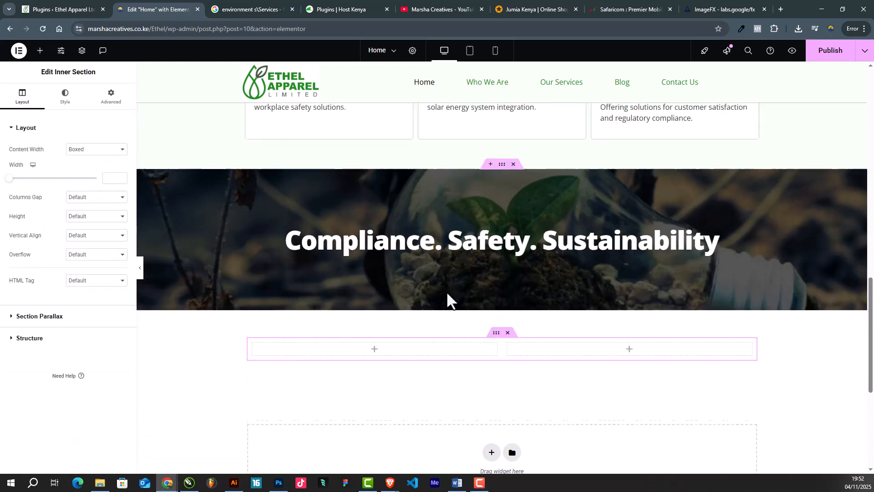
{"action": "scroll", "coordinate": [446, 292], "scroll_direction": "up", "scroll_amount": 5}
{"action": "scroll", "coordinate": [447, 293], "scroll_direction": "up", "scroll_amount": 4}
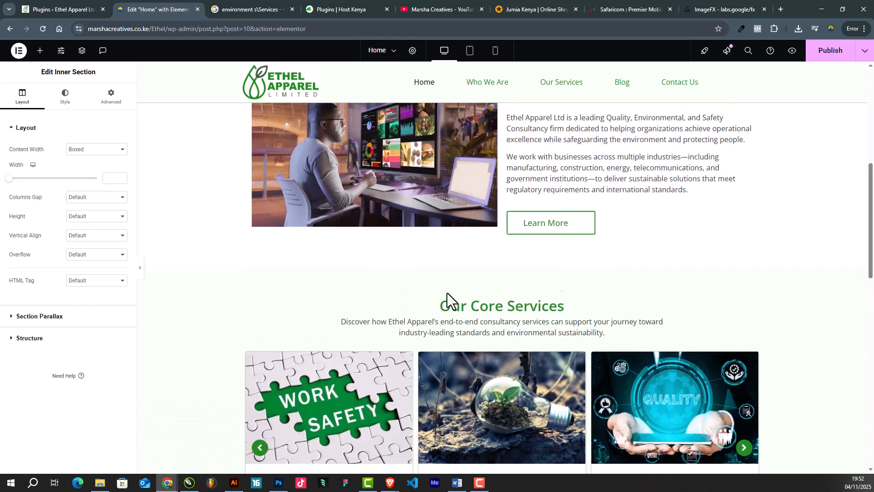
{"action": "scroll", "coordinate": [447, 296], "scroll_direction": "down", "scroll_amount": 8}
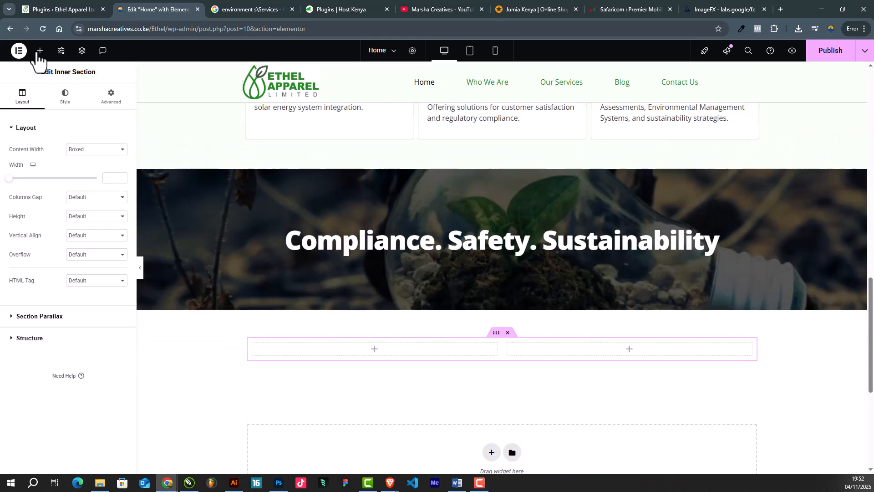
Step: Add an Image widget to the right column of the inner section and open the media library to choose its picture
{"action": "left_click", "coordinate": [40, 51]}
{"action": "left_click_drag", "start_coordinate": [36, 210], "coordinate": [581, 348]}
{"action": "left_click", "coordinate": [109, 200]}
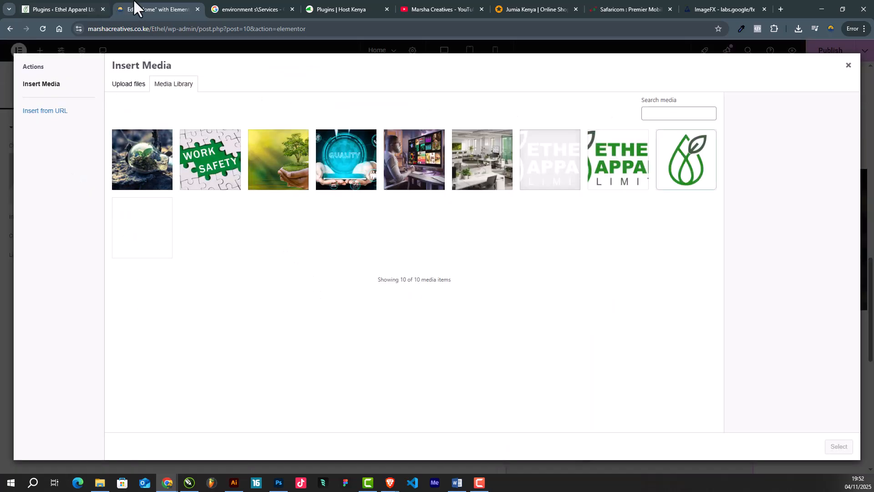
Step: In the Google image results, find the picture of a hand touching a glass sphere ringed by energy icons and save it to Downloads
{"action": "left_click", "coordinate": [231, 6]}
{"action": "scroll", "coordinate": [406, 306], "scroll_direction": "down", "scroll_amount": 3}
{"action": "scroll", "coordinate": [677, 319], "scroll_direction": "down", "scroll_amount": 4}
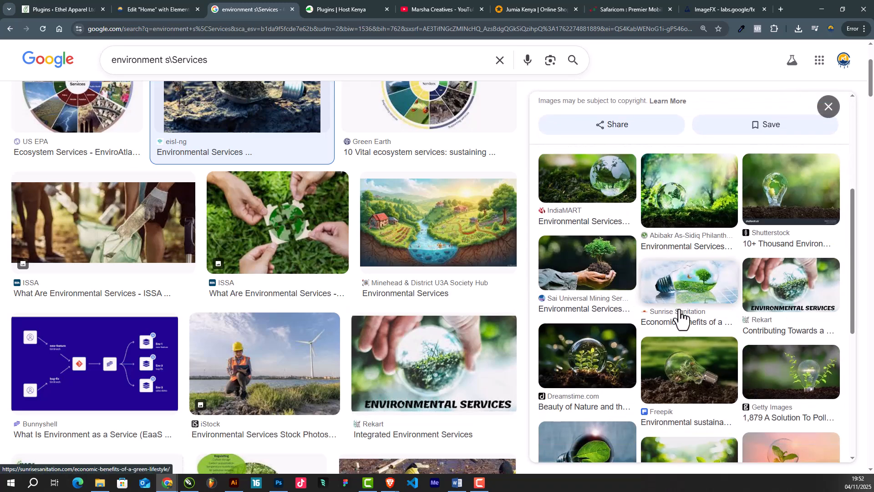
{"action": "left_click", "coordinate": [775, 197]}
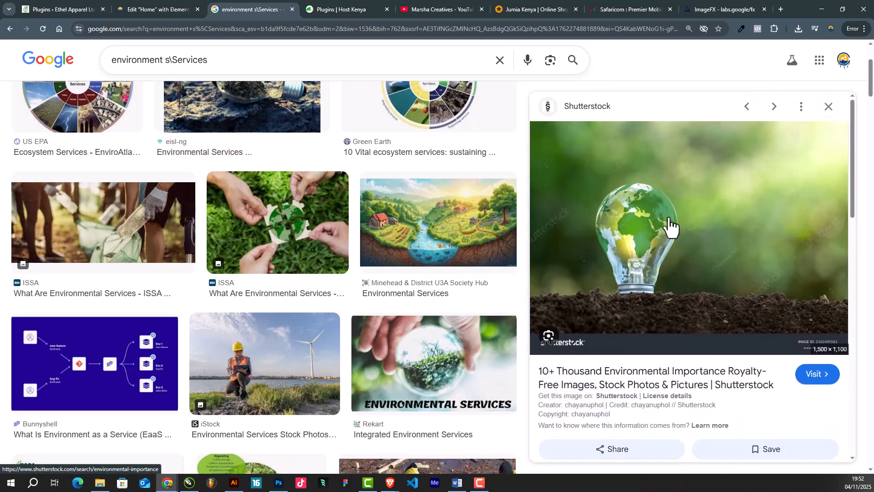
{"action": "scroll", "coordinate": [666, 278], "scroll_direction": "down", "scroll_amount": 5}
{"action": "scroll", "coordinate": [666, 279], "scroll_direction": "down", "scroll_amount": 3}
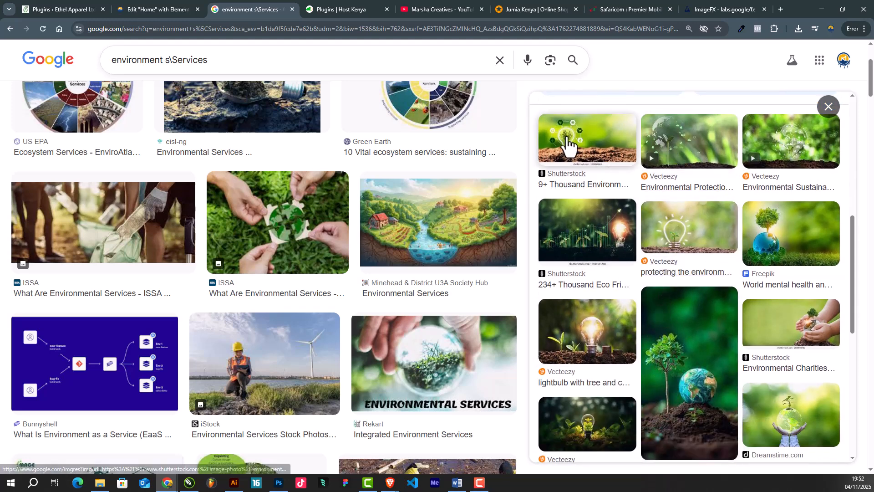
{"action": "left_click", "coordinate": [567, 145]}
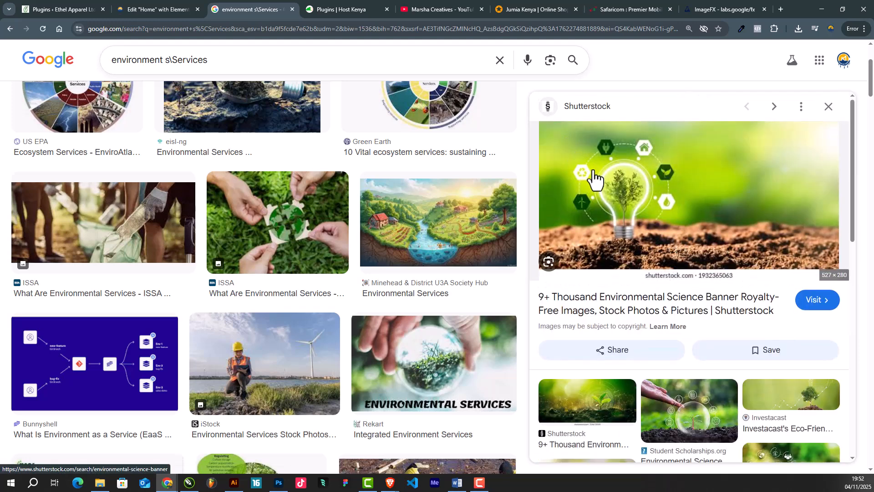
{"action": "left_click", "coordinate": [689, 410]}
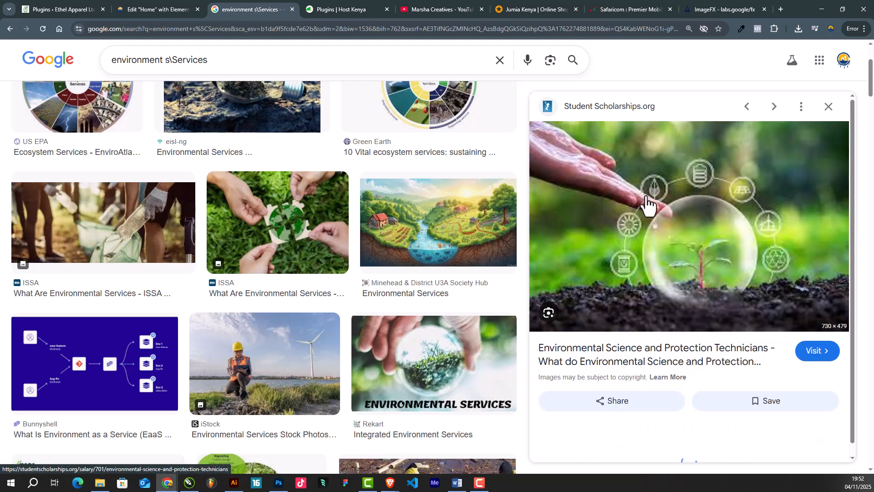
{"action": "right_click", "coordinate": [670, 183]}
{"action": "left_click", "coordinate": [716, 417]}
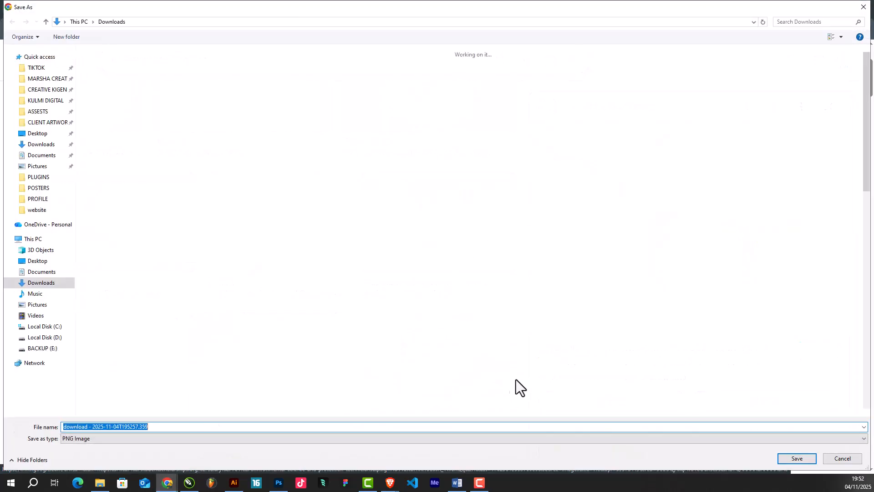
{"action": "left_click", "coordinate": [798, 459]}
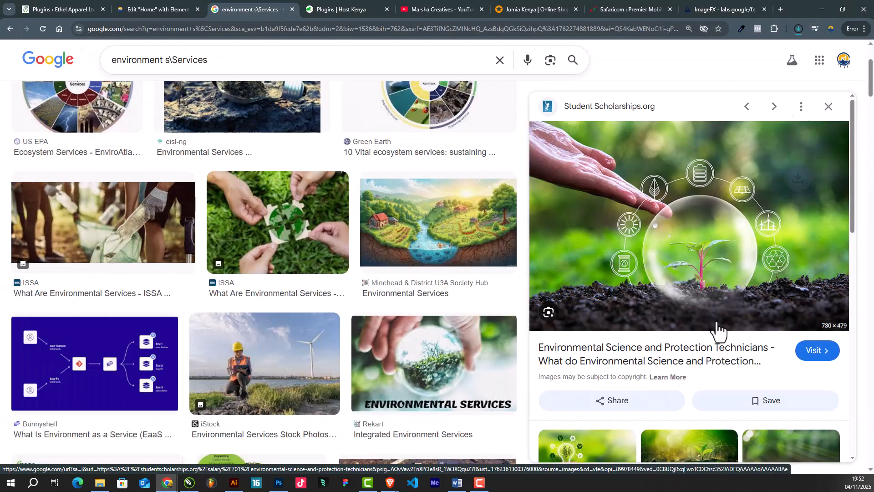
Step: Back in the Elementor editor, upload the downloaded hand-and-sphere picture to the media library and insert it in the right column's Image widget
{"action": "left_click", "coordinate": [205, 3]}
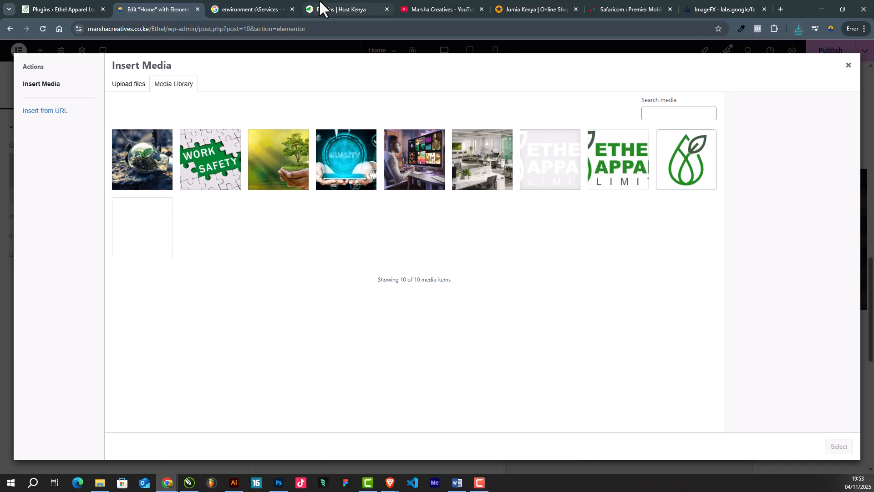
{"action": "left_click", "coordinate": [798, 28]}
{"action": "left_click_drag", "start_coordinate": [723, 72], "coordinate": [308, 217]}
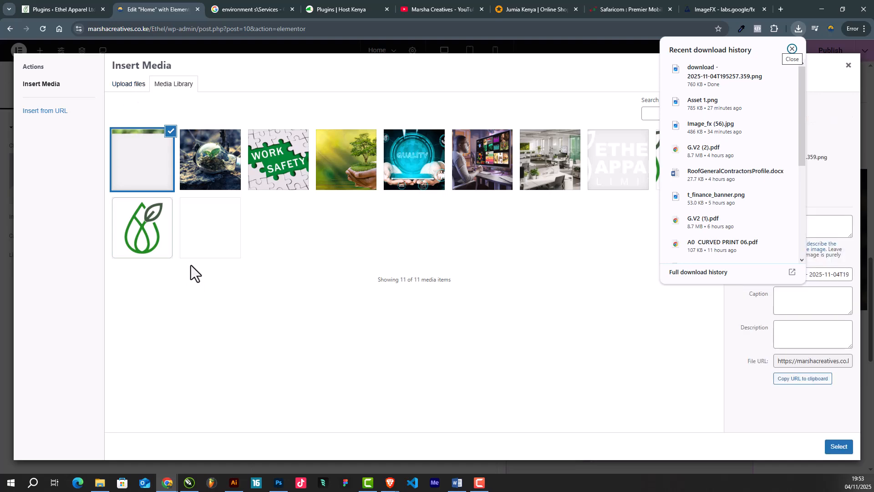
{"action": "left_click", "coordinate": [837, 448]}
{"action": "scroll", "coordinate": [564, 286], "scroll_direction": "down", "scroll_amount": 4}
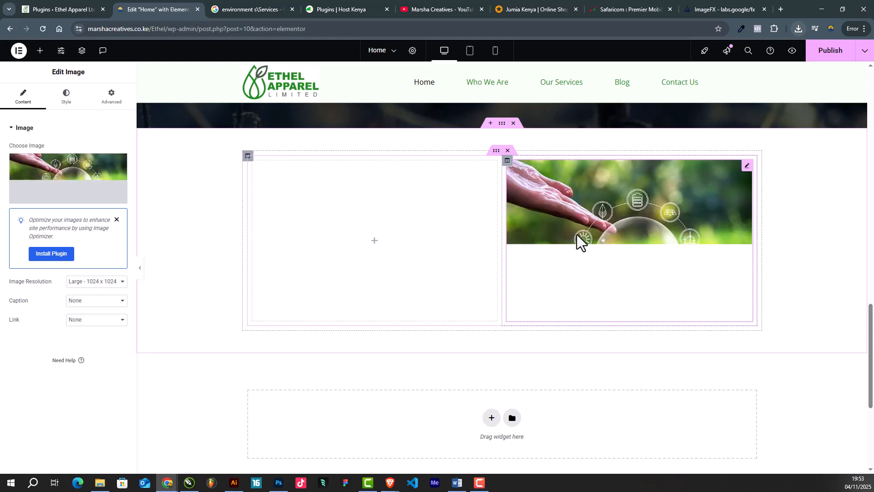
{"action": "scroll", "coordinate": [356, 199], "scroll_direction": "up", "scroll_amount": 2}
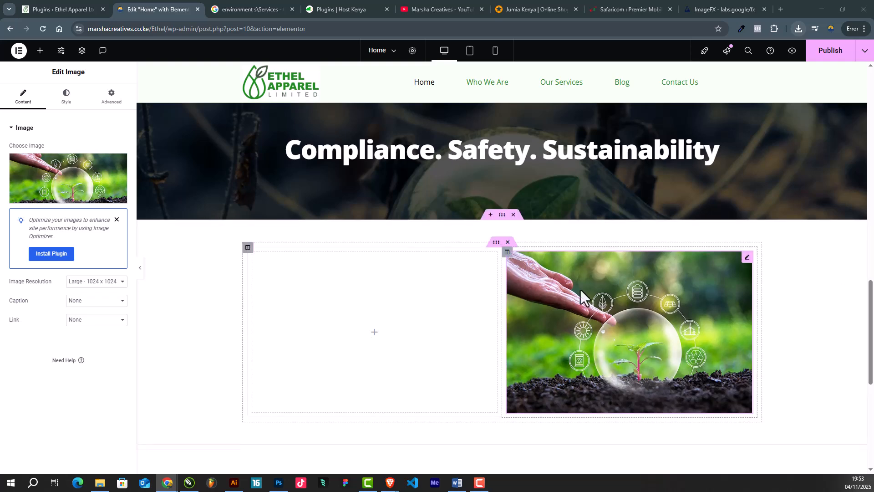
Step: Duplicate the inner section holding the "Our Core Services" heading and its description
{"action": "scroll", "coordinate": [537, 280], "scroll_direction": "up", "scroll_amount": 10}
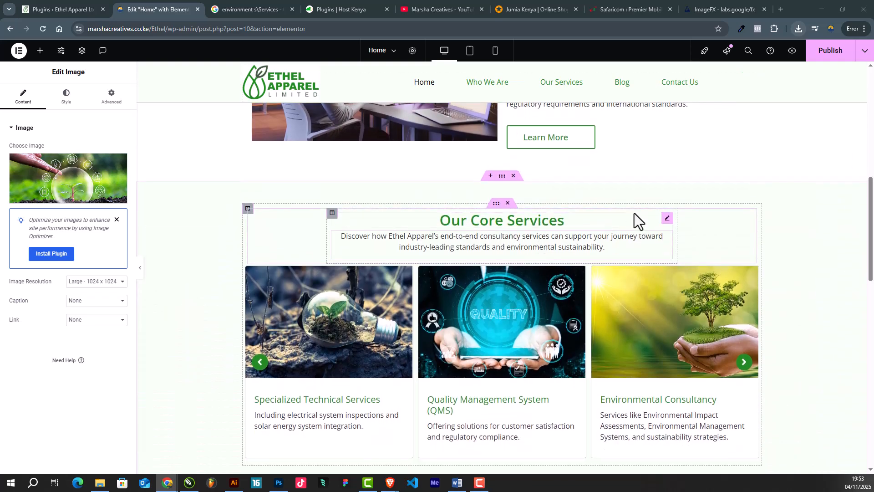
{"action": "right_click", "coordinate": [666, 220]}
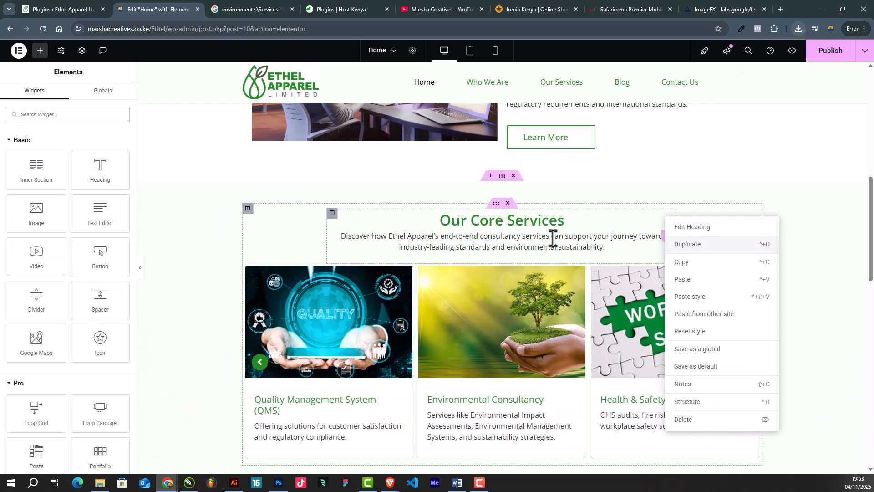
{"action": "right_click", "coordinate": [492, 208]}
{"action": "left_click", "coordinate": [513, 236]}
Step: Move the duplicated heading block into the new section below the banner, above the two-column inner section
{"action": "scroll", "coordinate": [552, 210], "scroll_direction": "down", "scroll_amount": 4}
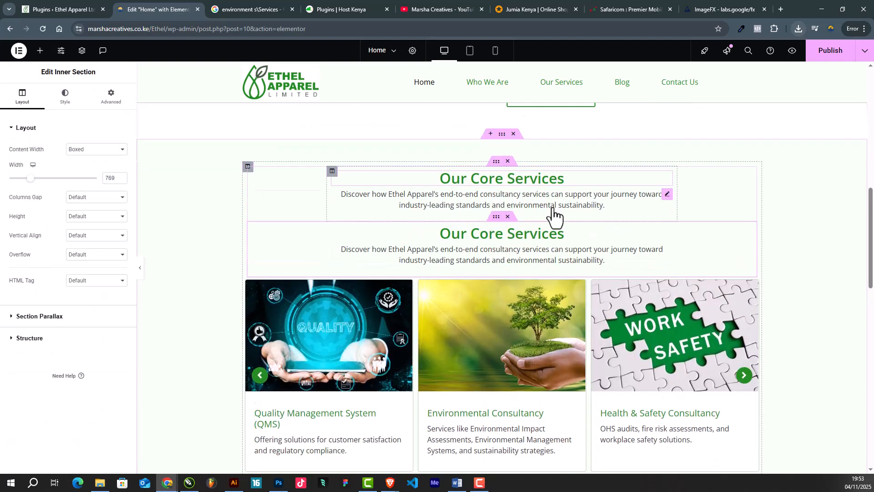
{"action": "scroll", "coordinate": [495, 155], "scroll_direction": "up", "scroll_amount": 1}
{"action": "left_click_drag", "start_coordinate": [496, 122], "coordinate": [496, 405]}
{"action": "scroll", "coordinate": [503, 364], "scroll_direction": "down", "scroll_amount": 4}
Step: Replace the moved heading's title with "Why Choose Us" from the clipboard history
{"action": "left_click", "coordinate": [511, 225]}
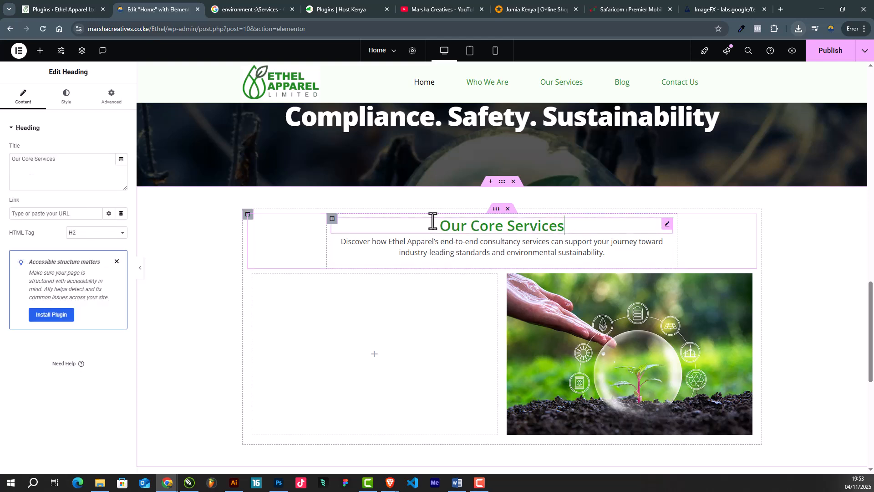
{"action": "left_click_drag", "start_coordinate": [54, 159], "coordinate": [0, 162]}
{"action": "key", "text": "super+v"}
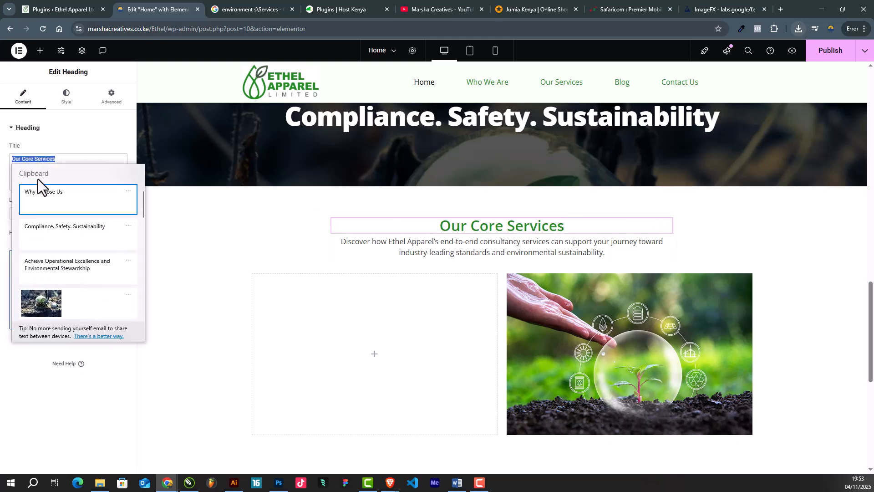
{"action": "left_click", "coordinate": [69, 201]}
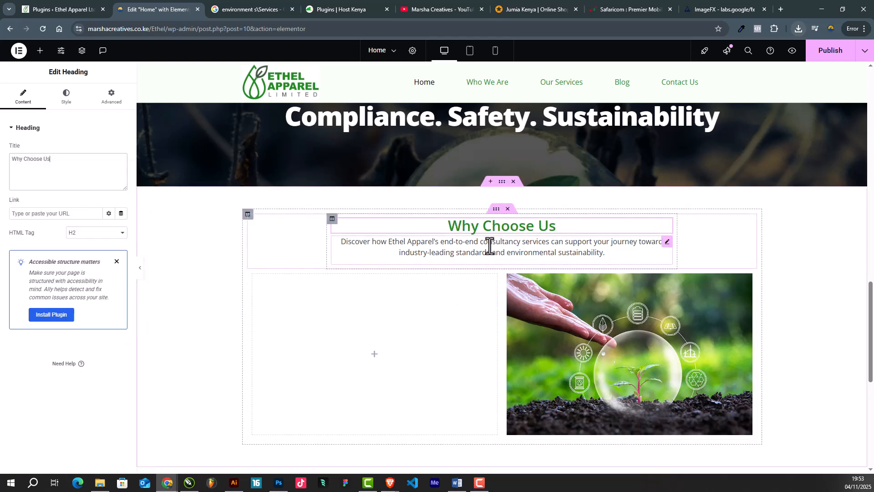
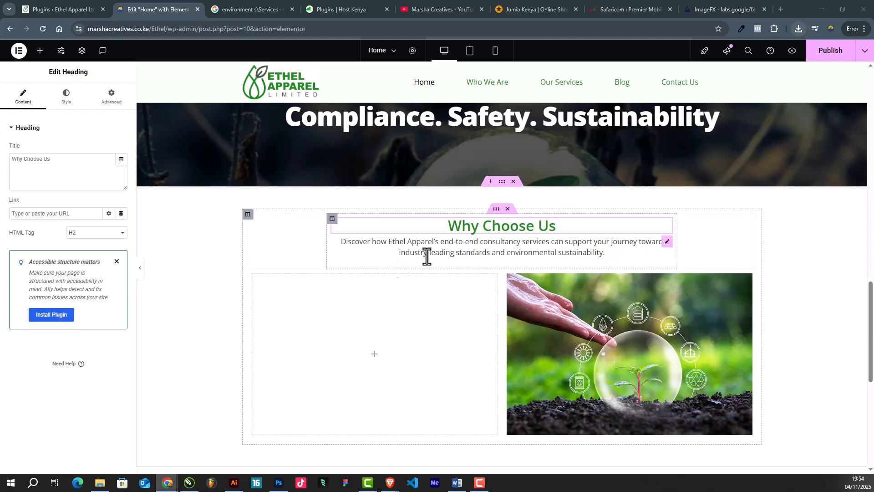
Step: Replace the description with "Ethel Apparel offers certified, tailored, and innovative consulting solutions that ensure compliance, operational excellence, and sustainability across industries."
{"action": "left_click", "coordinate": [460, 246]}
{"action": "key", "text": "ctrl+a"}
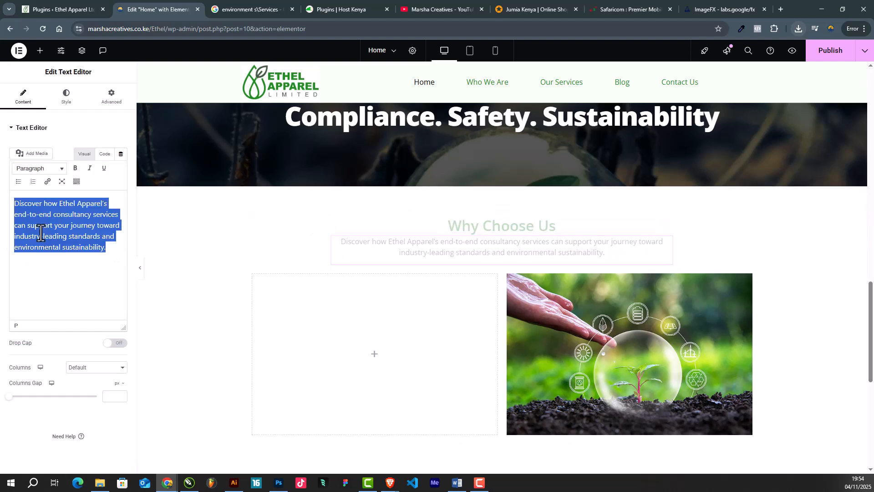
{"action": "type", "text": "Ethel Apparel offers certified, tailored, and innovative consulting solutions that ensure compliance, operational excellence, and sustainability across industries."}
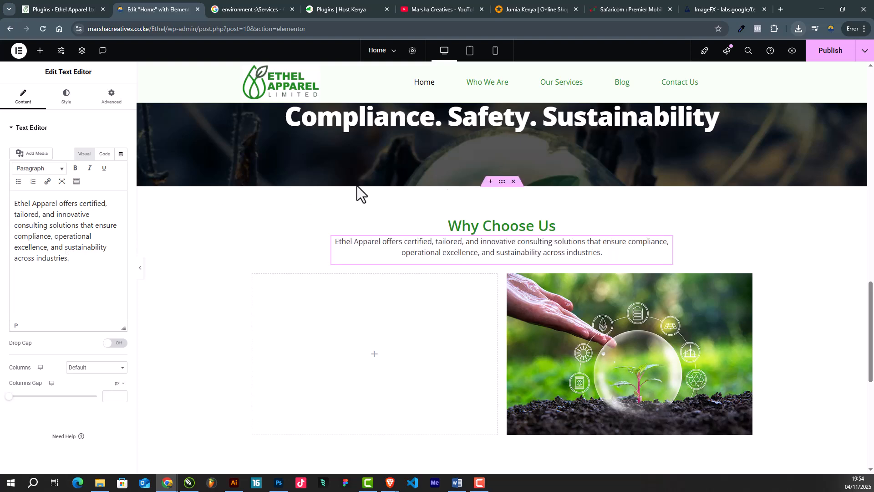
Step: Search the widgets for "tog" and add a Toggle widget to the empty left column beside the hand-and-sphere image
{"action": "scroll", "coordinate": [491, 226], "scroll_direction": "down", "scroll_amount": 3}
{"action": "scroll", "coordinate": [645, 214], "scroll_direction": "up", "scroll_amount": 2}
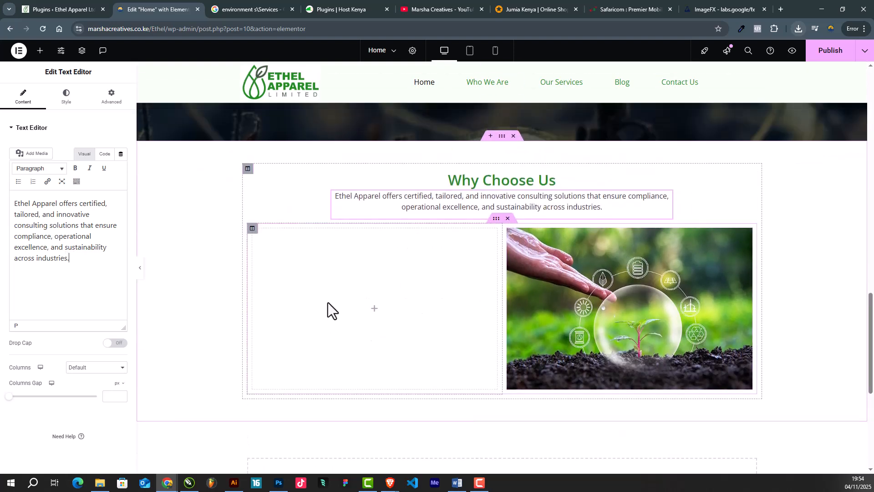
{"action": "scroll", "coordinate": [376, 310], "scroll_direction": "down", "scroll_amount": 5}
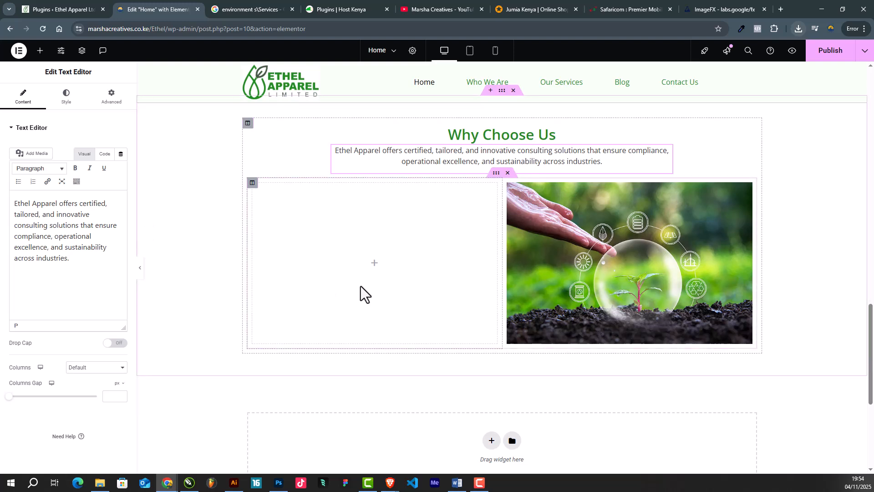
{"action": "left_click", "coordinate": [41, 51]}
{"action": "left_click", "coordinate": [52, 114]}
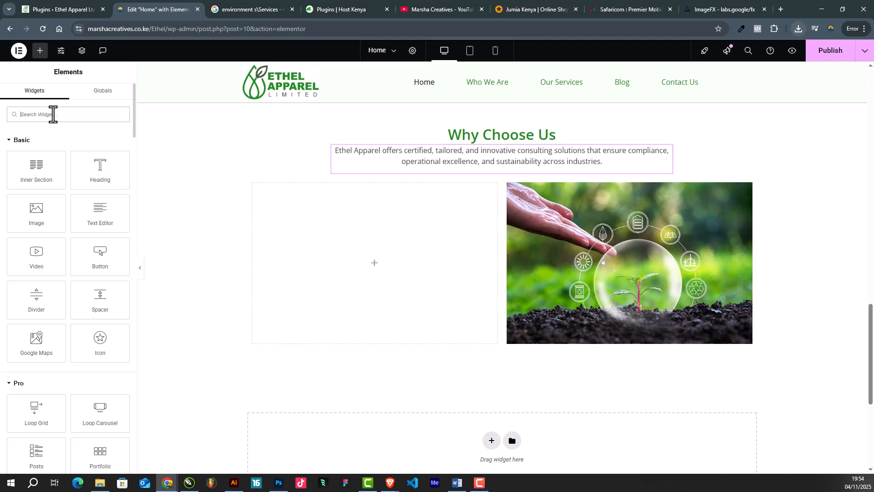
{"action": "type", "text": "tog"}
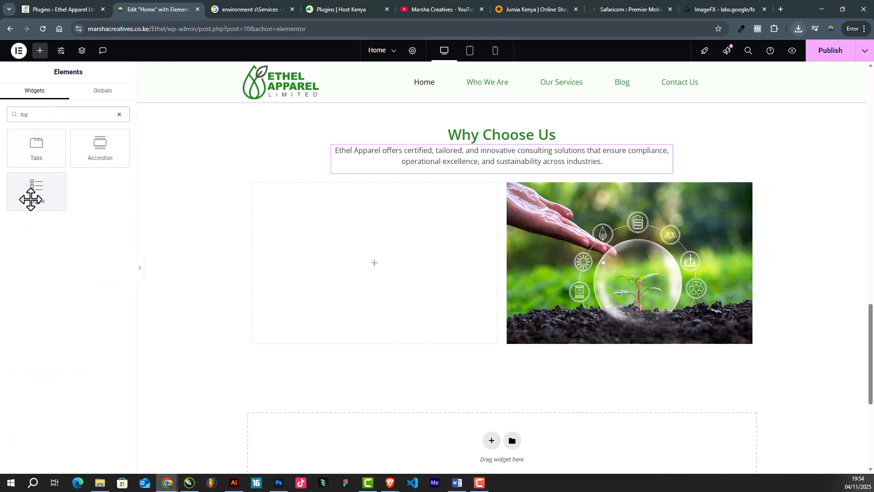
{"action": "left_click_drag", "start_coordinate": [31, 187], "coordinate": [397, 281]}
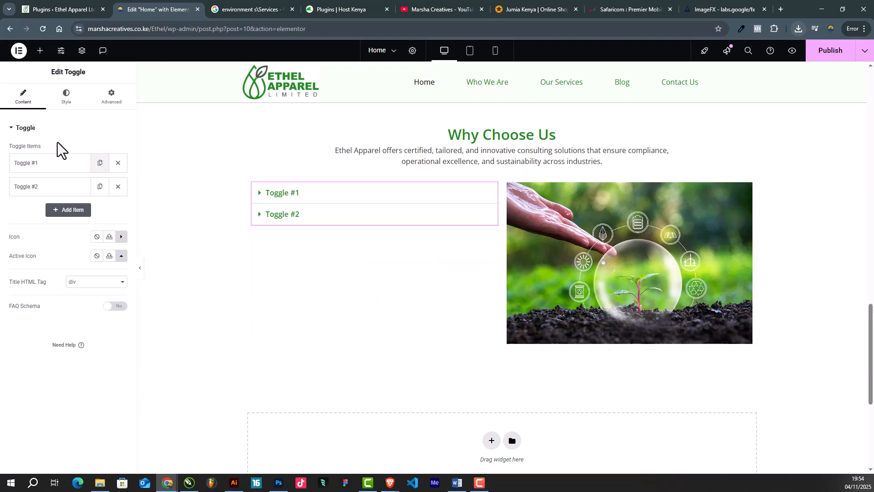
Step: Delete the Toggle widget from the column beside the hand-and-sphere image
{"action": "left_click", "coordinate": [56, 168]}
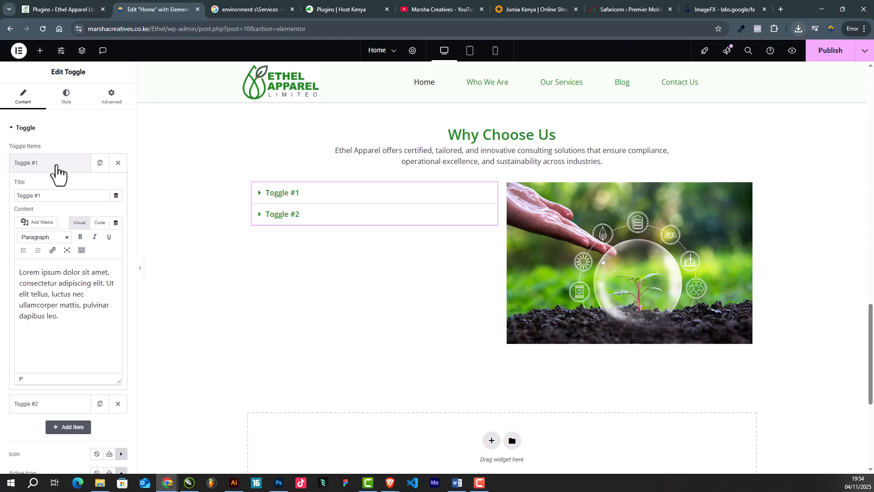
{"action": "left_click", "coordinate": [56, 166]}
{"action": "right_click", "coordinate": [492, 200]}
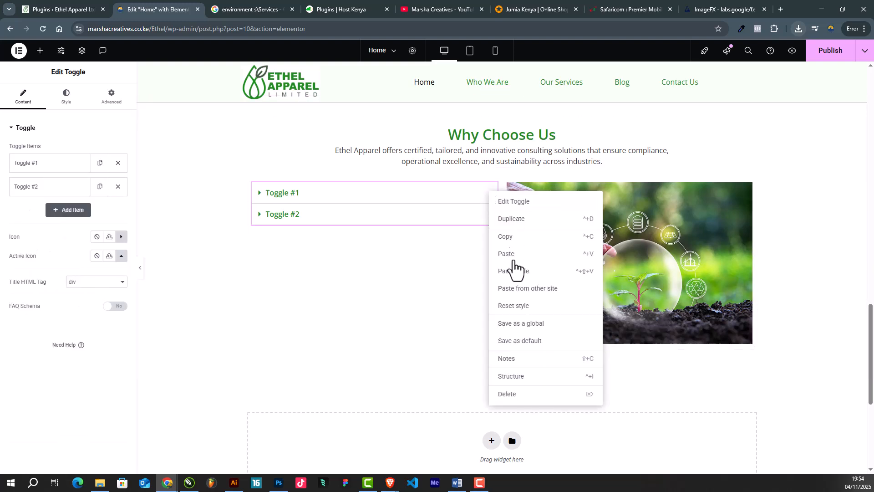
{"action": "left_click", "coordinate": [508, 393]}
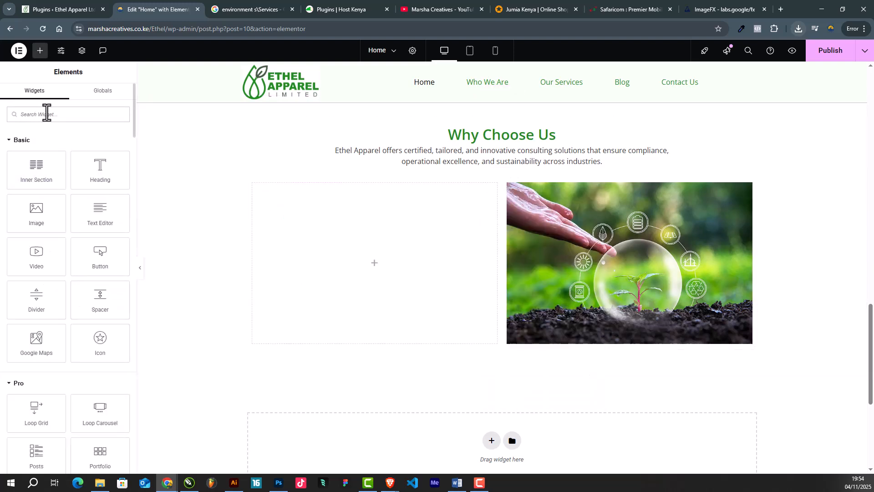
Step: Search the widgets for "tab", try an Accordion widget in the empty column beside the image, and delete it
{"action": "type", "text": "tab"}
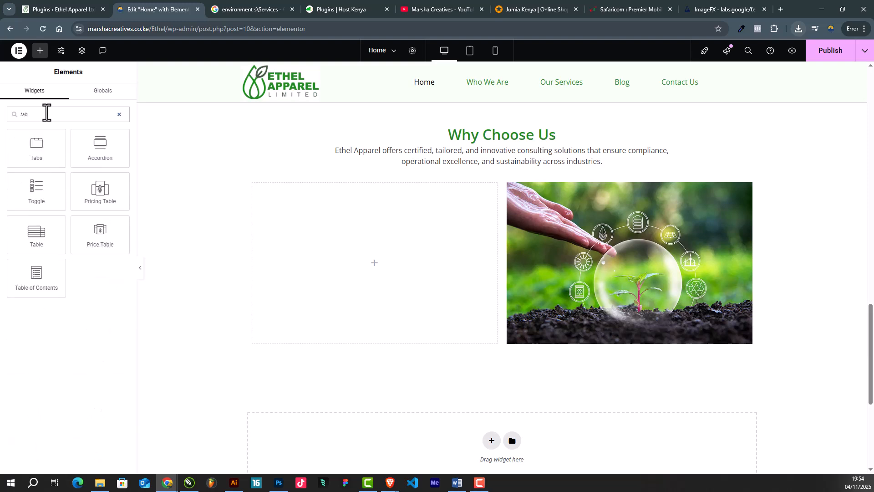
{"action": "left_click_drag", "start_coordinate": [100, 148], "coordinate": [400, 268]}
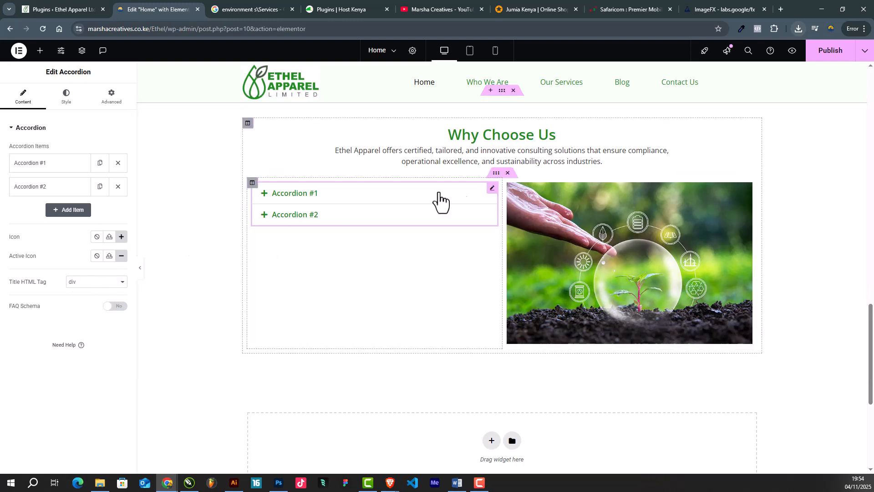
{"action": "right_click", "coordinate": [494, 191]}
{"action": "left_click", "coordinate": [506, 389]}
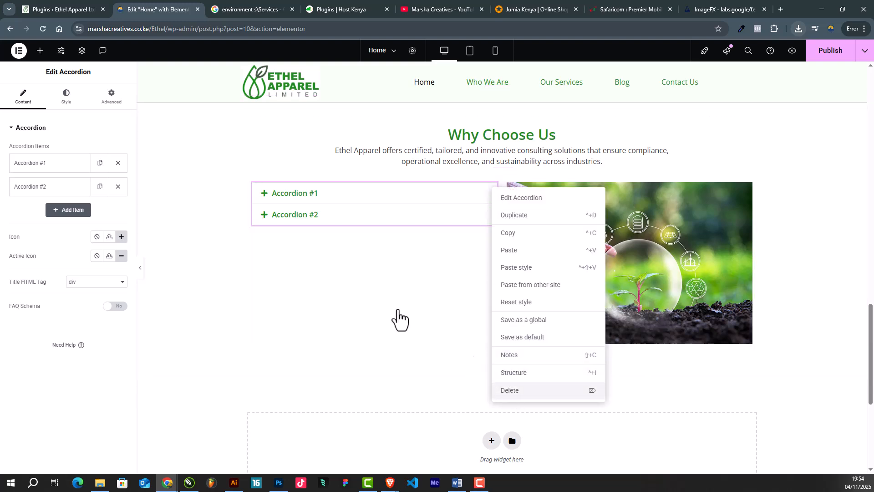
Step: Add a Toggle widget to the empty column beside the image and title its first item "Certified & Licensed Expertise"
{"action": "type", "text": "toggl"}
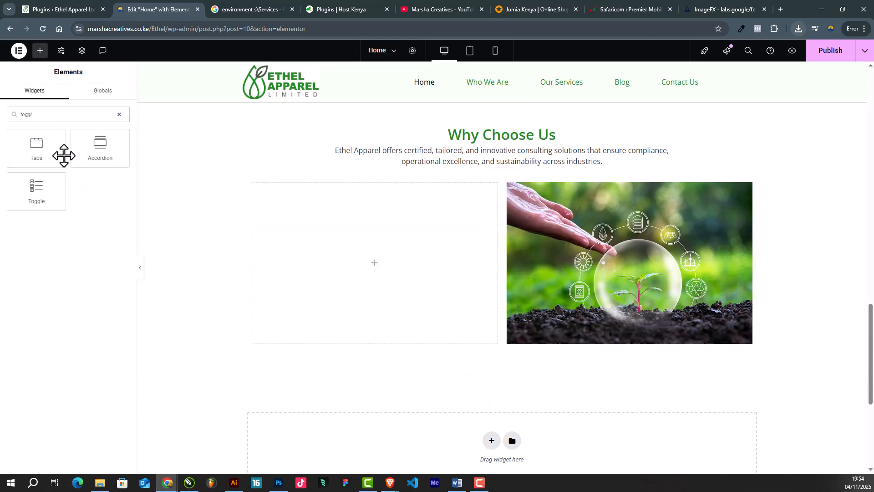
{"action": "left_click_drag", "start_coordinate": [56, 203], "coordinate": [389, 287]}
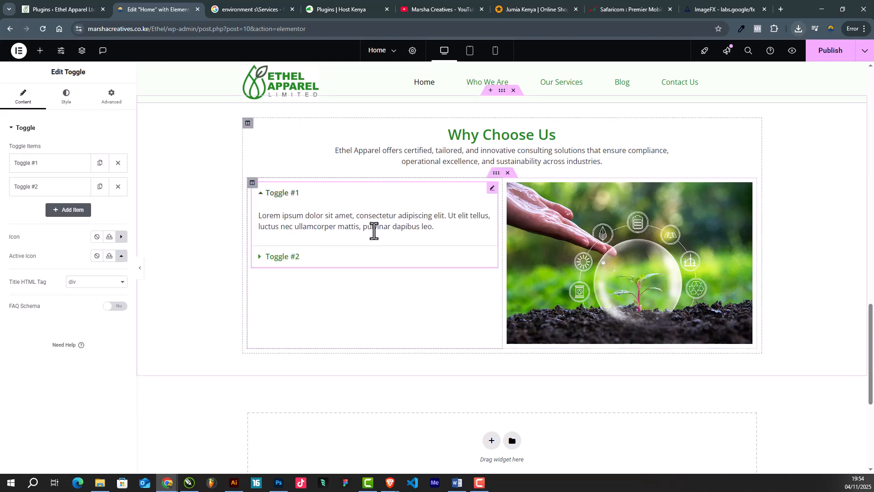
{"action": "left_click", "coordinate": [43, 165]}
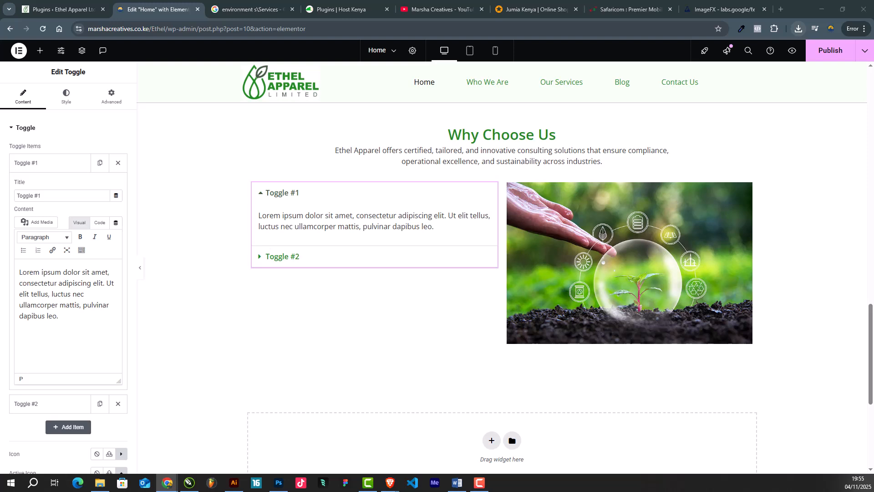
{"action": "left_click_drag", "start_coordinate": [72, 197], "coordinate": [1, 202]}
{"action": "key", "text": "ctrl+v"}
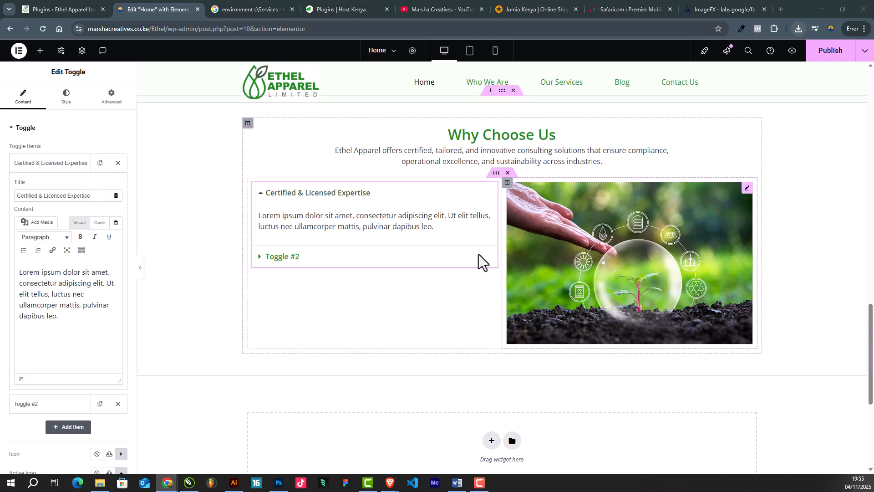
Step: Set the first item's content to "Our consultants are accredited by NEMA, DOSHS, and international ISO standards, ensuring every service is delivered with professionalism and compliance"
{"action": "left_click", "coordinate": [60, 314]}
{"action": "key", "text": "ctrl+a"}
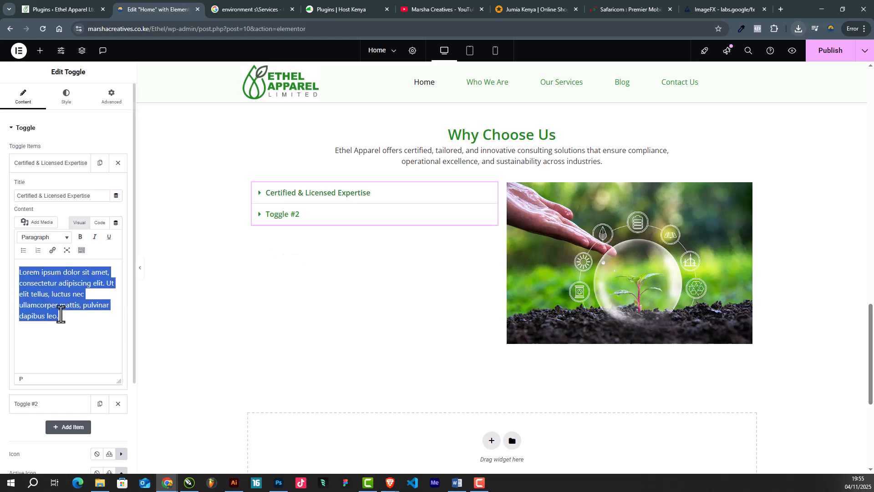
{"action": "type", "text": "Our consultants are accredited by NEMA, DOSHS, and international ISO standards, ensuring every service is delivered with professionalism and compliance"}
{"action": "left_click", "coordinate": [57, 168]}
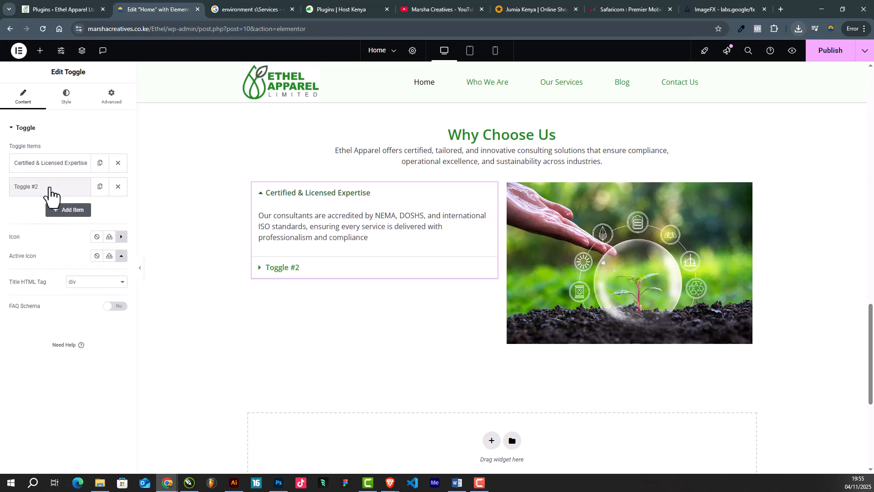
Step: Title the second toggle item "Holistic Service Offering"
{"action": "left_click", "coordinate": [49, 190]}
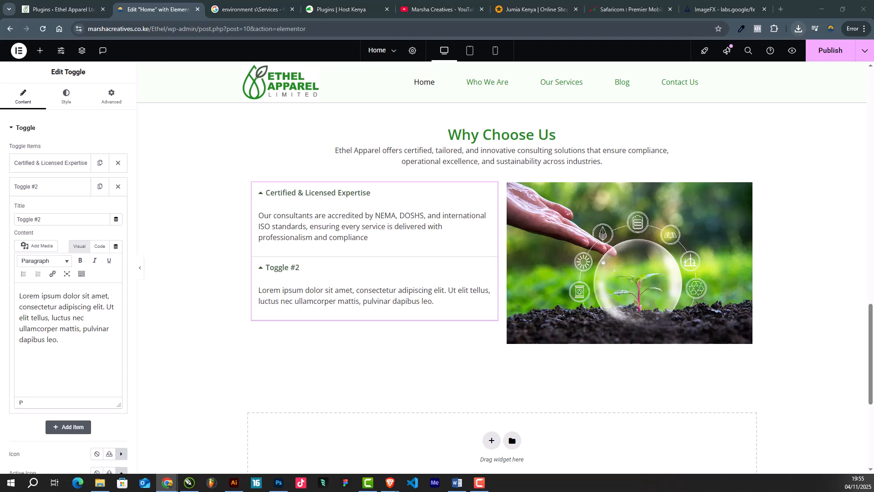
{"action": "left_click", "coordinate": [73, 219]}
{"action": "type", "text": "Holistic Service Offering"}
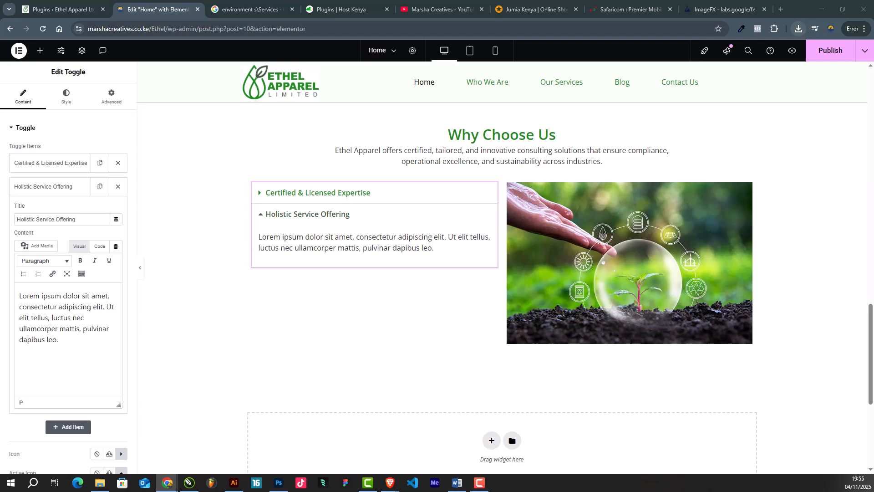
Step: Set the second item's content to "We provide integrated solutions in quality management, environmental consulting, health and safety, and technical inspections—saving clients time and resources."
{"action": "left_click", "coordinate": [105, 332]}
{"action": "key", "text": "ctrl+a"}
{"action": "type", "text": "We provide integrated solutions in quality management, environmental consulting, health and safety, and technical inspections—saving clients time and resources."}
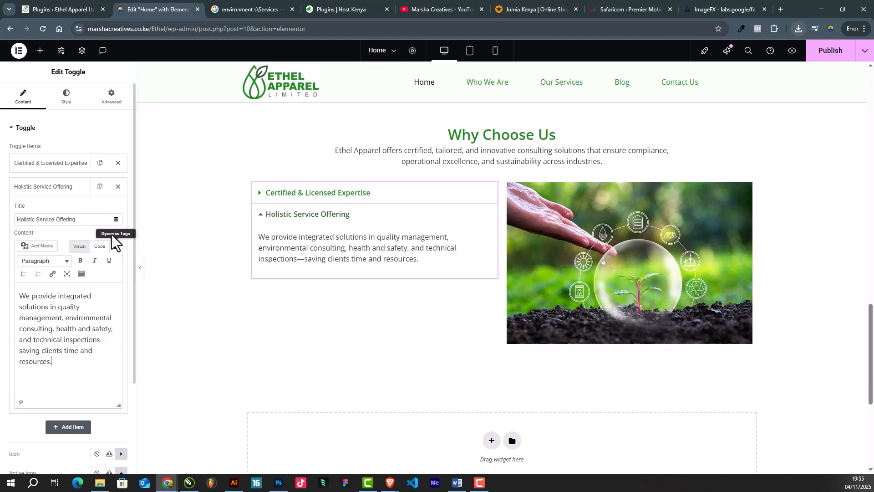
{"action": "left_click", "coordinate": [70, 189]}
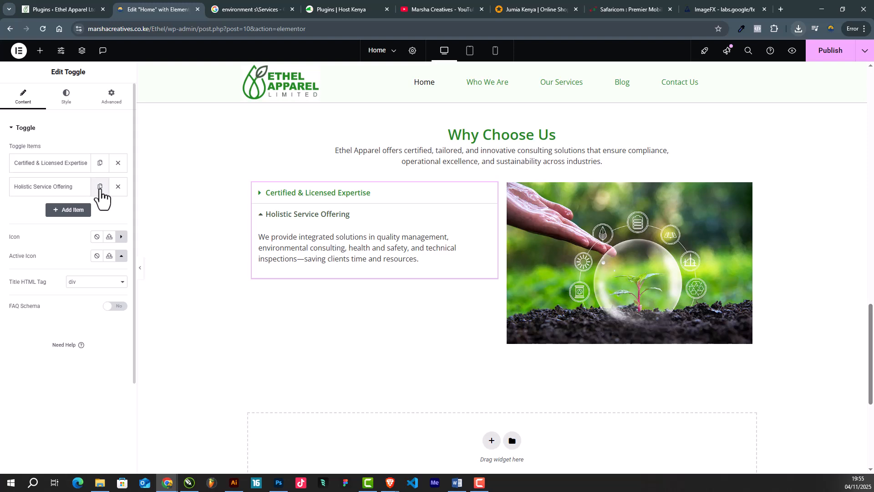
Step: Duplicate the "Holistic Service Offering" toggle item and title the copy "Customized Solutions"
{"action": "left_click", "coordinate": [101, 186]}
{"action": "left_click", "coordinate": [66, 210]}
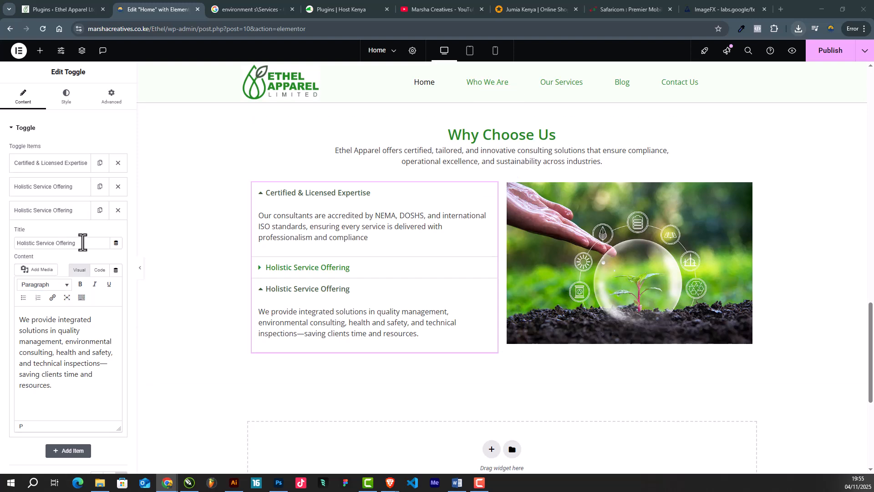
{"action": "left_click_drag", "start_coordinate": [79, 242], "coordinate": [2, 255]}
{"action": "type", "text": "Customized Solutions"}
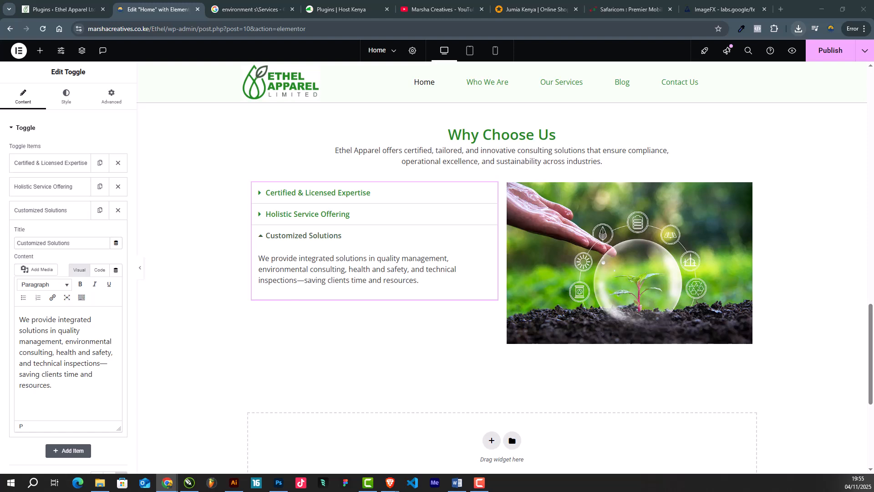
Step: Replace the "Customized Solutions" content with "We tailor our services to align with industry-specific needs and organizational goals"
{"action": "left_click", "coordinate": [82, 351]}
{"action": "key", "text": "ctrl+a"}
{"action": "type", "text": "We tailor our services to align with industry-specific needs and organizational goals"}
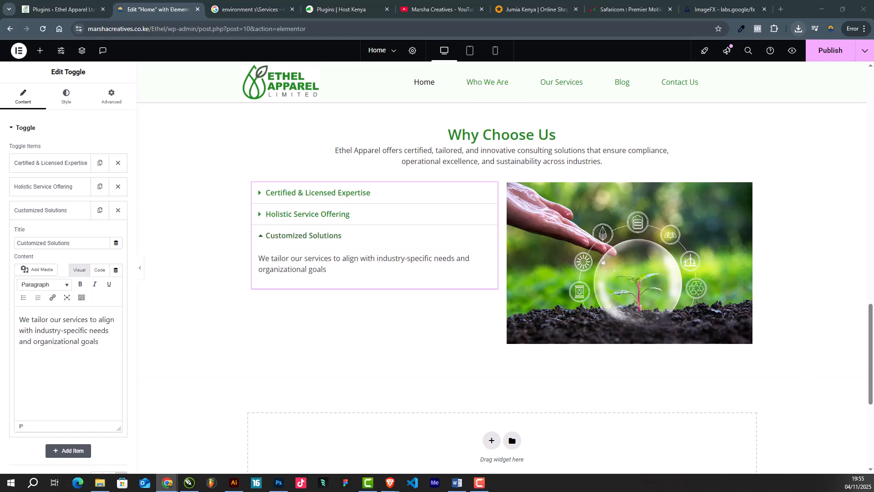
{"action": "left_click", "coordinate": [55, 210]}
Step: Duplicate the "Customized Solutions" toggle item and title the copy "Proven Track Record"
{"action": "left_click", "coordinate": [101, 211]}
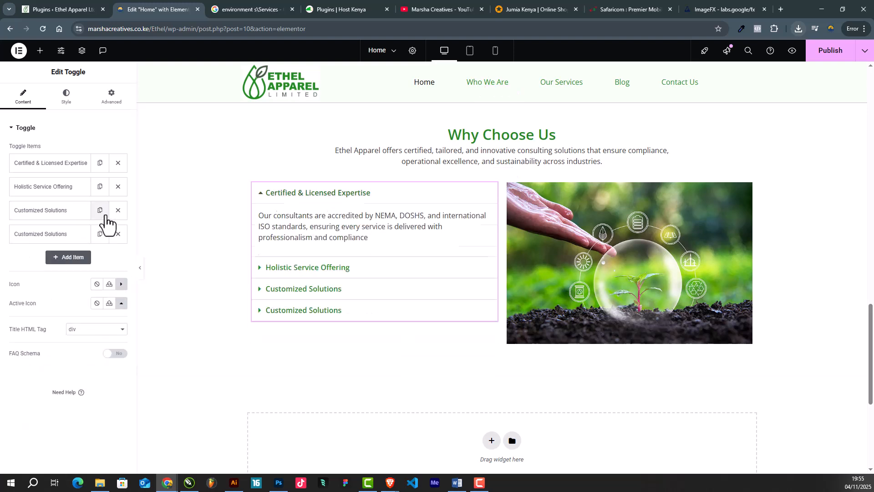
{"action": "left_click", "coordinate": [74, 234]}
{"action": "left_click_drag", "start_coordinate": [82, 267], "coordinate": [2, 283]}
{"action": "type", "text": "Proven Track Record"}
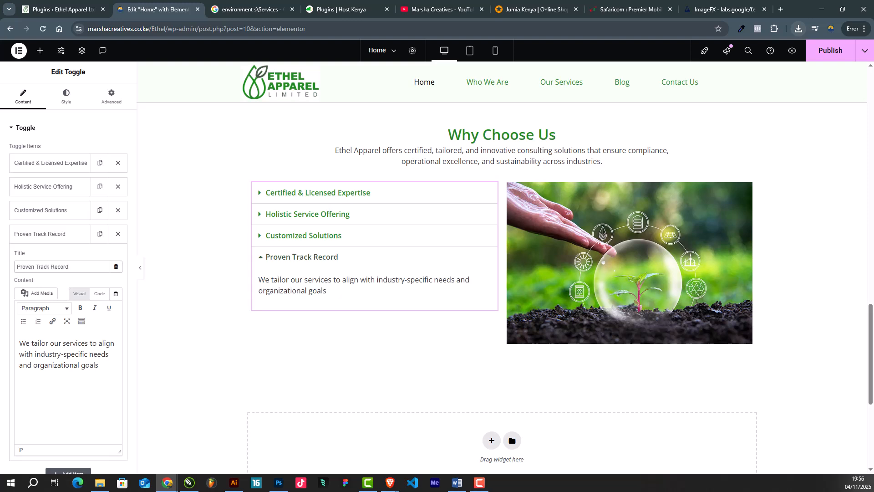
Step: Replace the "Proven Track Record" content with "Highlight key achievements such as successful project completions in various sectors (manufacturing, construction, telecommunications"
{"action": "key", "text": "alt+Tab"}
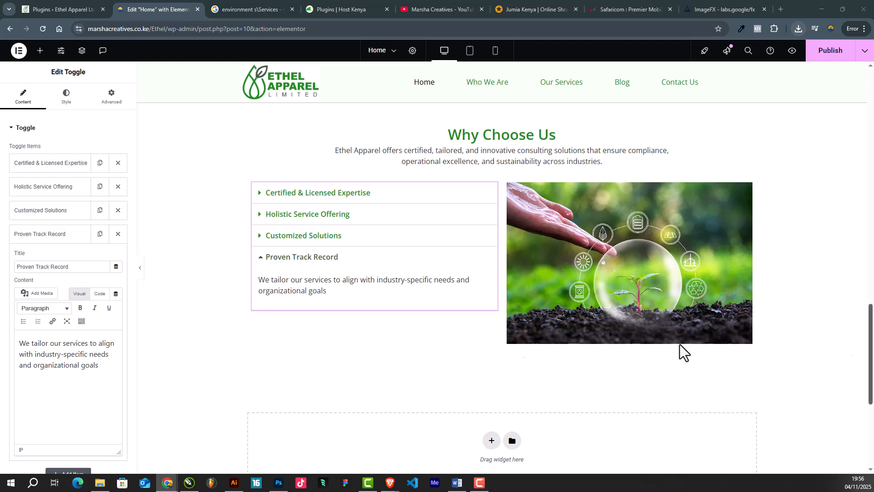
{"action": "left_click", "coordinate": [64, 354]}
{"action": "key", "text": "ctrl+a"}
{"action": "type", "text": "Highlight key achievements such as successful project completions in various sectors (manufacturing, construction, telecommunications"}
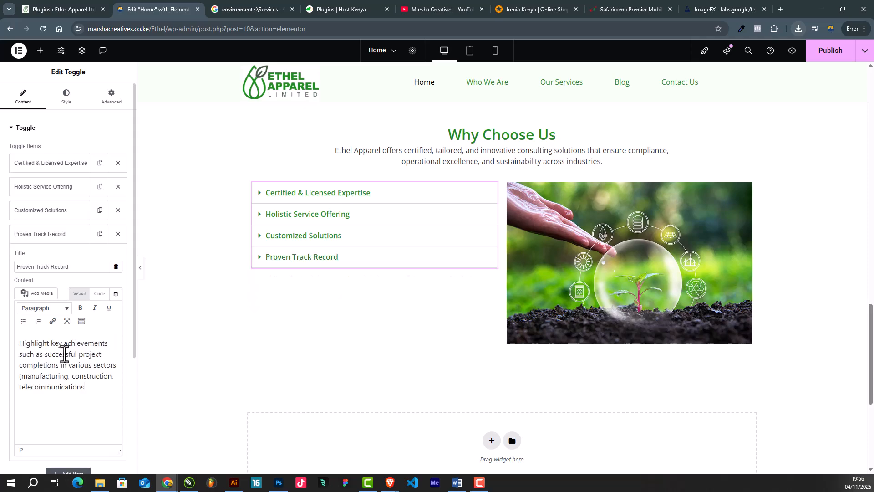
Step: Look over the home page from the core services to the footer and test the "Certified & Licensed Expertise" toggle in the preview
{"action": "scroll", "coordinate": [416, 328], "scroll_direction": "up", "scroll_amount": 20}
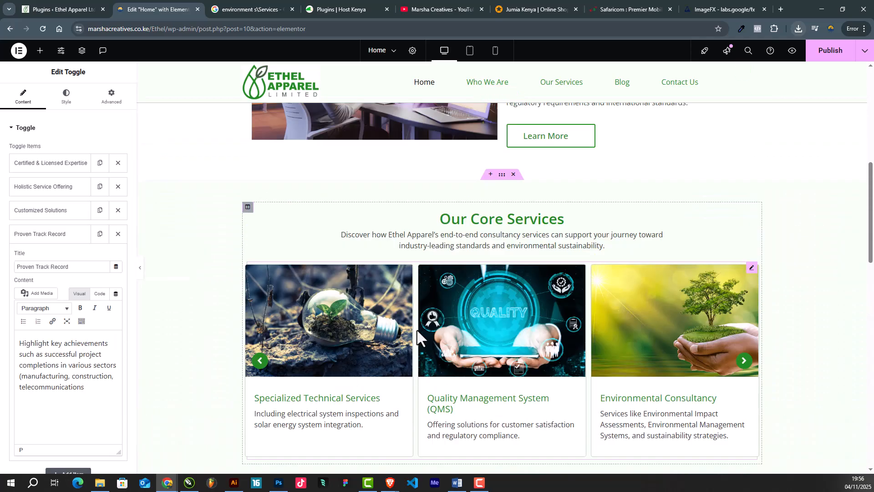
{"action": "scroll", "coordinate": [416, 329], "scroll_direction": "down", "scroll_amount": 20}
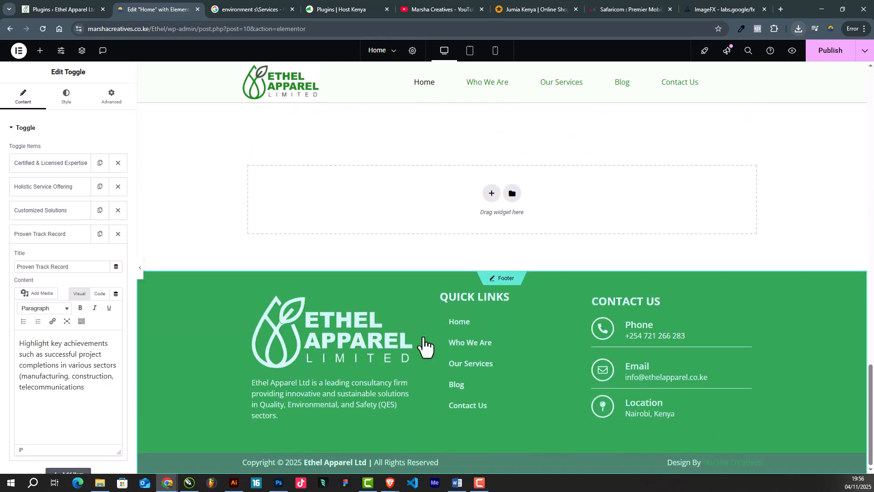
{"action": "scroll", "coordinate": [423, 346], "scroll_direction": "up", "scroll_amount": 7}
{"action": "scroll", "coordinate": [423, 346], "scroll_direction": "down", "scroll_amount": 6}
{"action": "scroll", "coordinate": [478, 326], "scroll_direction": "up", "scroll_amount": 5}
{"action": "left_click", "coordinate": [309, 173]}
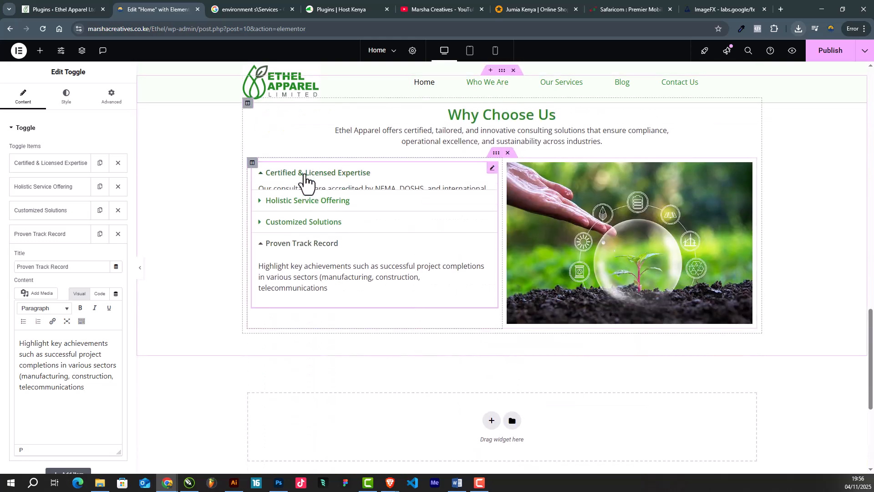
Step: Round the hand-and-sphere image's corners with a 5 px border radius on all sides
{"action": "left_click", "coordinate": [558, 249]}
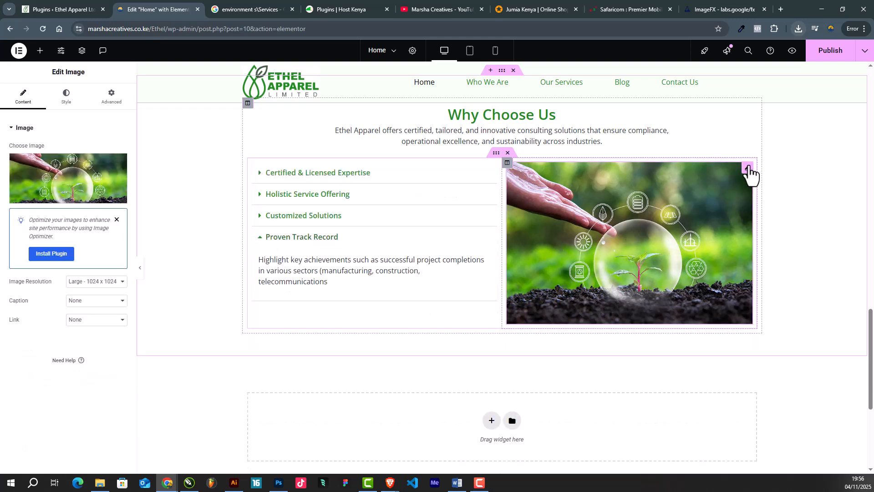
{"action": "left_click", "coordinate": [69, 101]}
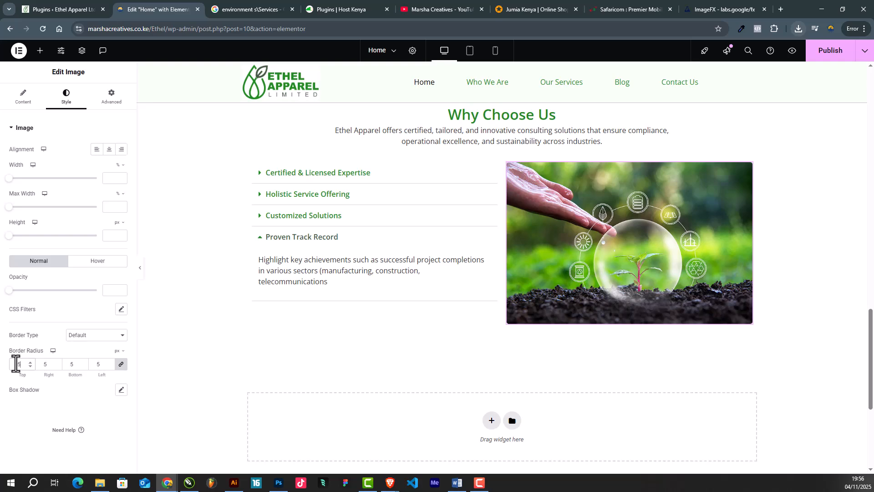
{"action": "scroll", "coordinate": [313, 318], "scroll_direction": "up", "scroll_amount": 4}
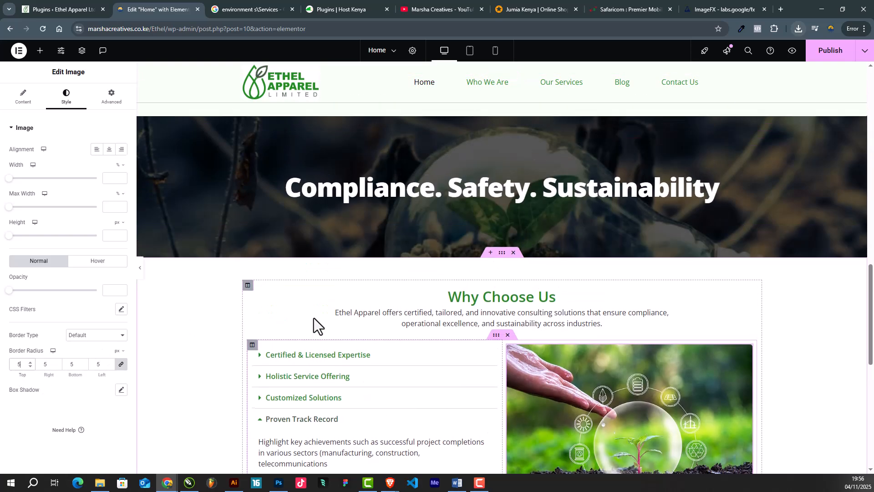
{"action": "scroll", "coordinate": [313, 317], "scroll_direction": "down", "scroll_amount": 4}
Step: Add a new single-column section between the "Why Choose Us" section and the footer
{"action": "scroll", "coordinate": [490, 410], "scroll_direction": "up", "scroll_amount": 10}
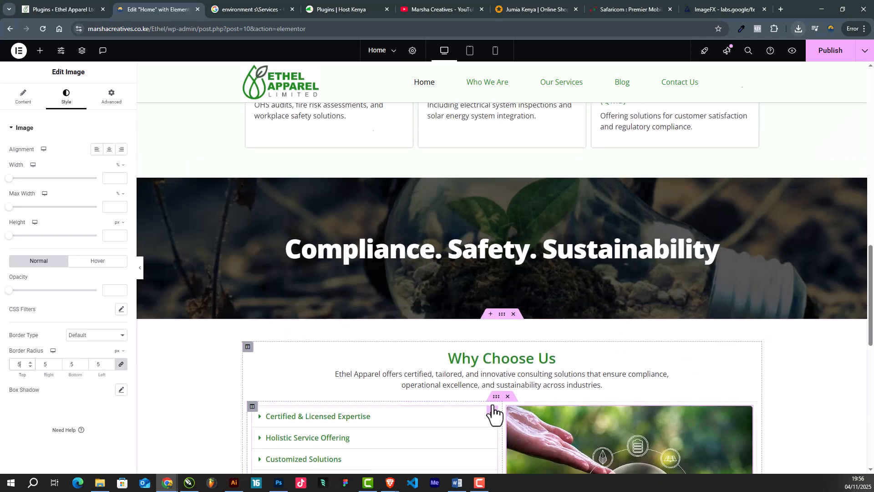
{"action": "scroll", "coordinate": [496, 405], "scroll_direction": "down", "scroll_amount": 6}
{"action": "scroll", "coordinate": [499, 396], "scroll_direction": "down", "scroll_amount": 15}
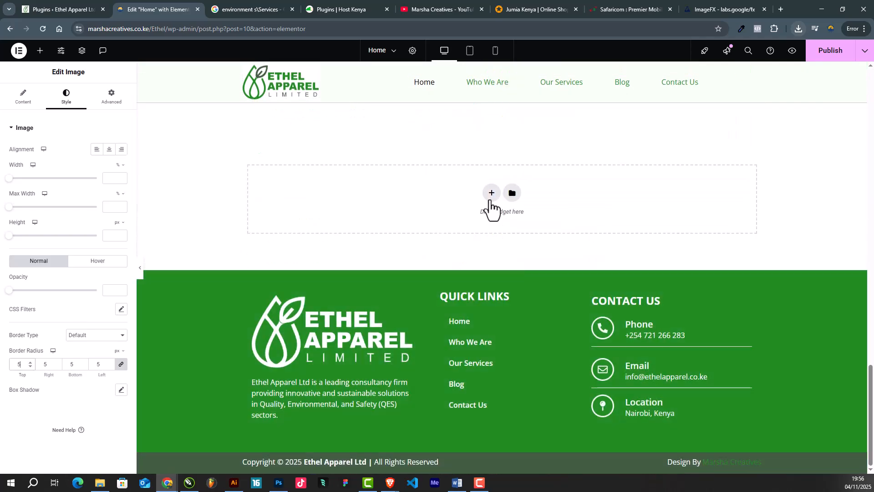
{"action": "left_click", "coordinate": [491, 198]}
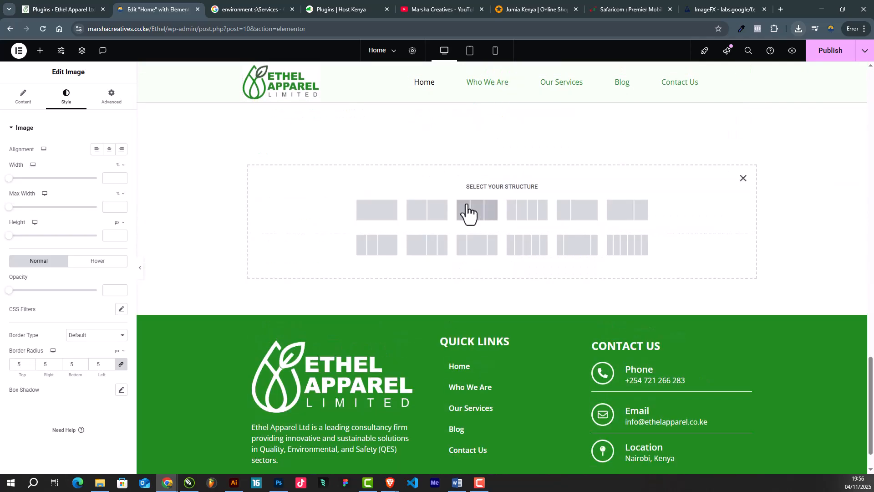
{"action": "left_click", "coordinate": [389, 214]}
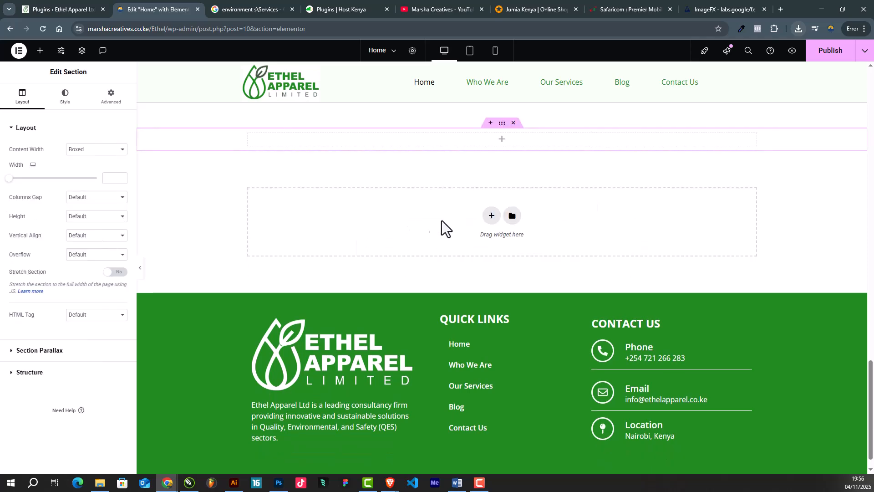
Step: Switch to the Safaricom website and examine its home page sections down to the footer for layout ideas
{"action": "left_click", "coordinate": [651, 9]}
{"action": "scroll", "coordinate": [592, 205], "scroll_direction": "down", "scroll_amount": 12}
{"action": "scroll", "coordinate": [581, 331], "scroll_direction": "down", "scroll_amount": 20}
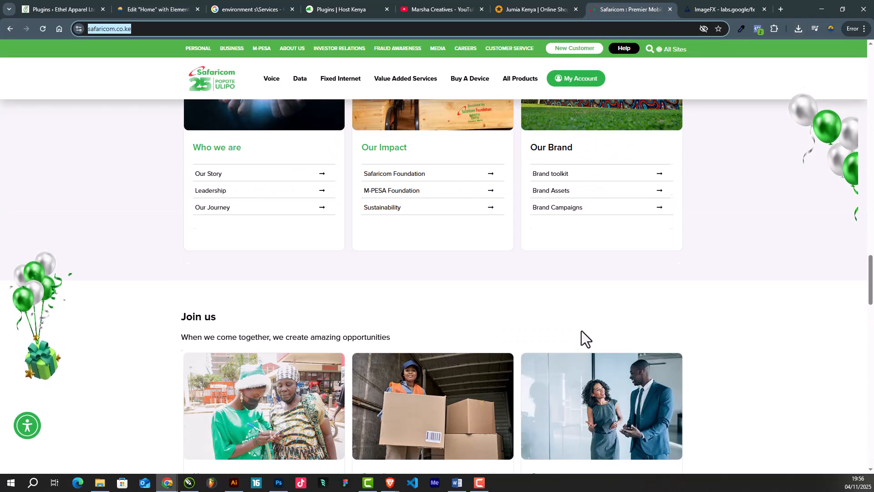
{"action": "scroll", "coordinate": [580, 334], "scroll_direction": "down", "scroll_amount": 2}
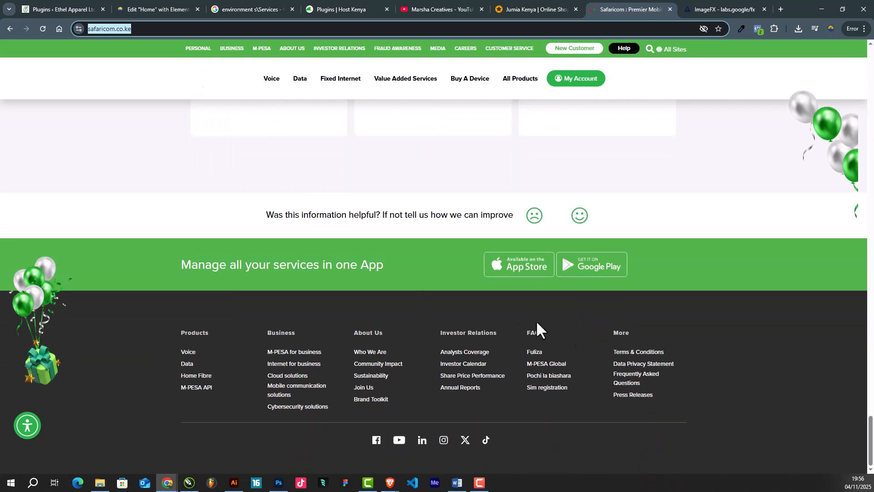
Step: Examine the app download banner between the feedback strip and the footer of the Safaricom page
{"action": "left_click_drag", "start_coordinate": [179, 266], "coordinate": [766, 269]}
{"action": "left_click", "coordinate": [646, 287]}
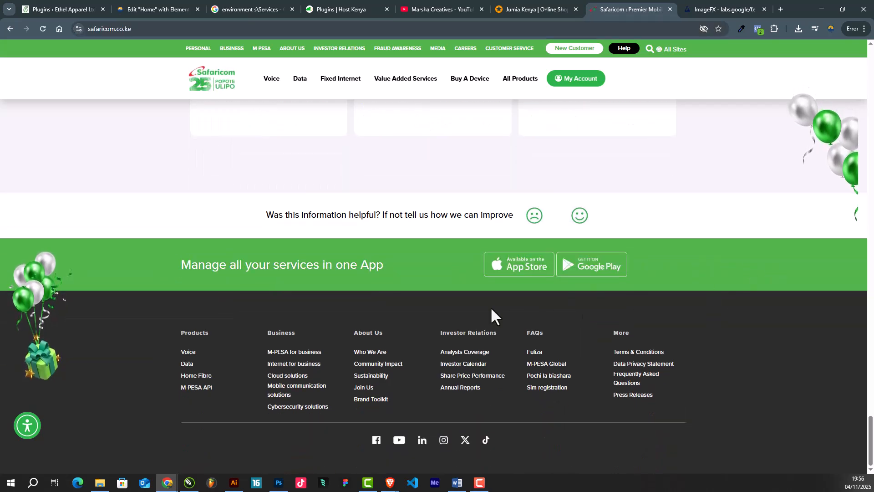
{"action": "scroll", "coordinate": [583, 228], "scroll_direction": "up", "scroll_amount": 4}
{"action": "scroll", "coordinate": [593, 288], "scroll_direction": "down", "scroll_amount": 3}
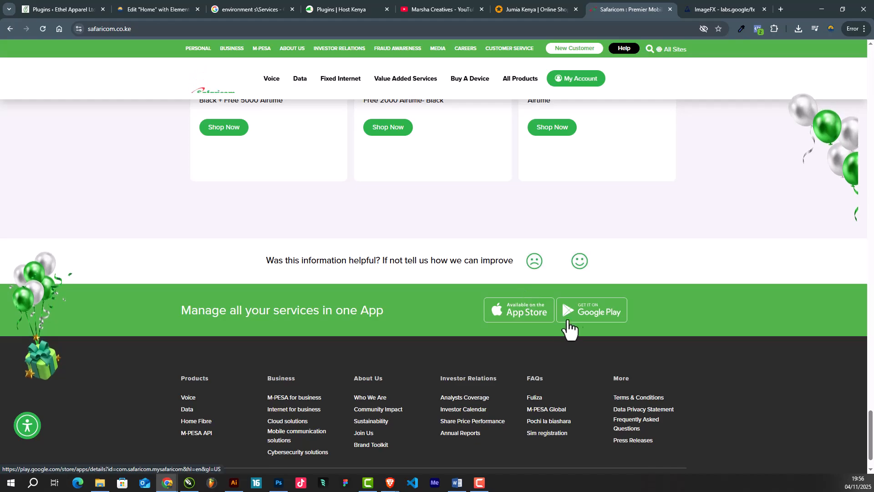
Step: Switch to the Jumia website and examine the newsletter and app download strip above its footer links
{"action": "left_click", "coordinate": [544, 9]}
{"action": "scroll", "coordinate": [535, 385], "scroll_direction": "down", "scroll_amount": 20}
{"action": "scroll", "coordinate": [542, 398], "scroll_direction": "down", "scroll_amount": 20}
{"action": "scroll", "coordinate": [537, 400], "scroll_direction": "down", "scroll_amount": 10}
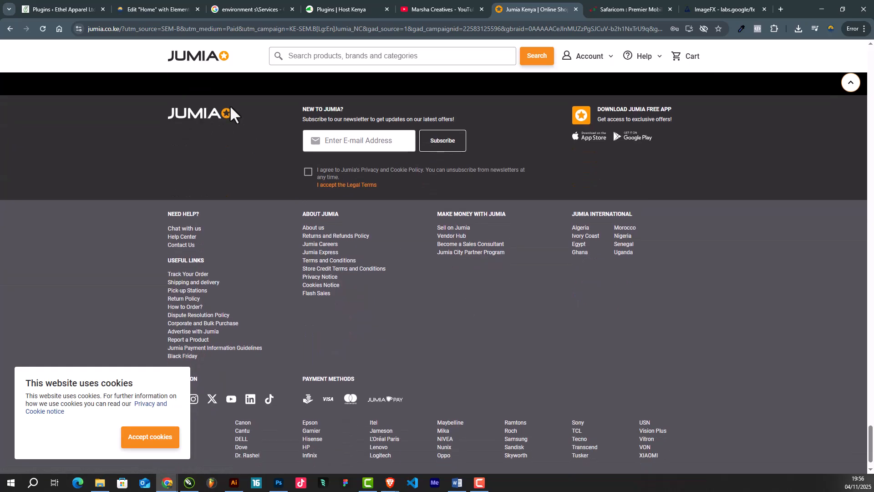
{"action": "left_click", "coordinate": [346, 139]}
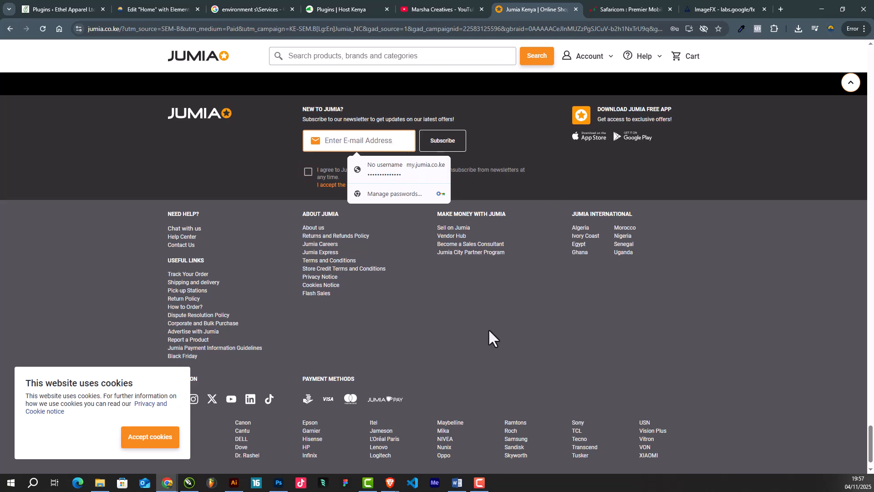
{"action": "scroll", "coordinate": [496, 255], "scroll_direction": "down", "scroll_amount": 1}
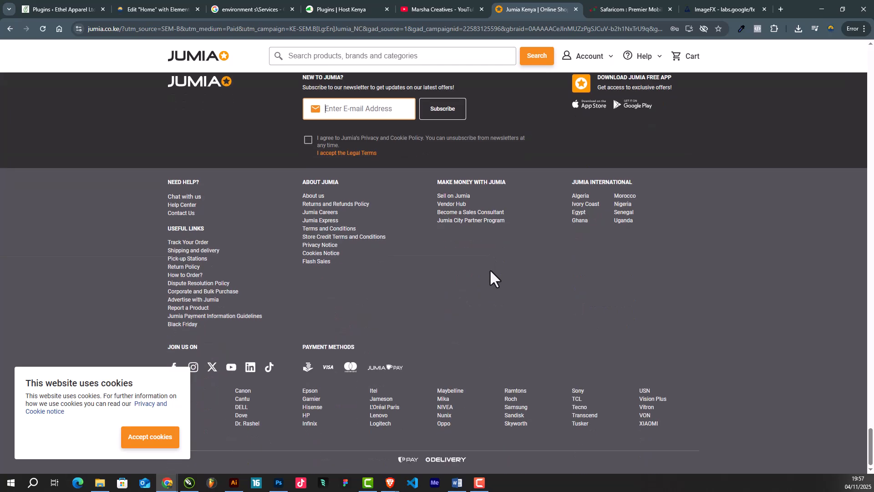
{"action": "scroll", "coordinate": [327, 260], "scroll_direction": "up", "scroll_amount": 4}
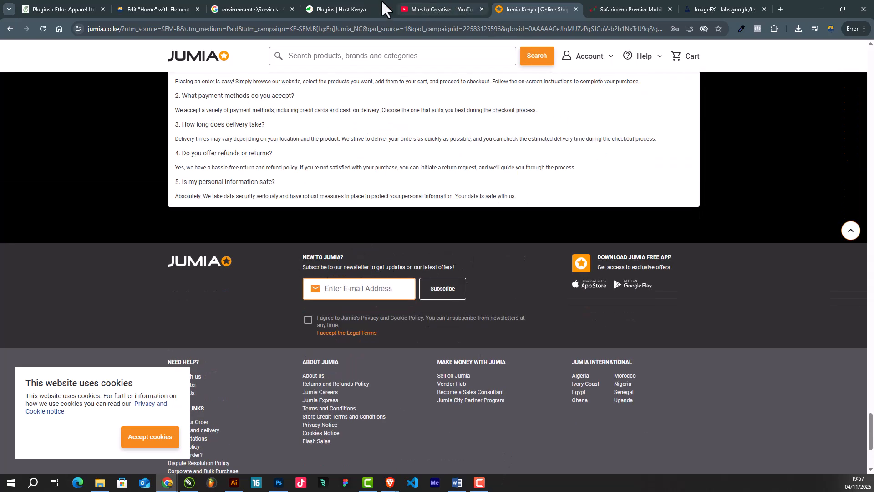
Step: Open the Host Kenya home page and examine the "Find your new domain Today!" section above its footer
{"action": "left_click", "coordinate": [343, 4]}
{"action": "scroll", "coordinate": [455, 319], "scroll_direction": "down", "scroll_amount": 2}
{"action": "scroll", "coordinate": [352, 194], "scroll_direction": "up", "scroll_amount": 2}
{"action": "left_click", "coordinate": [252, 97]}
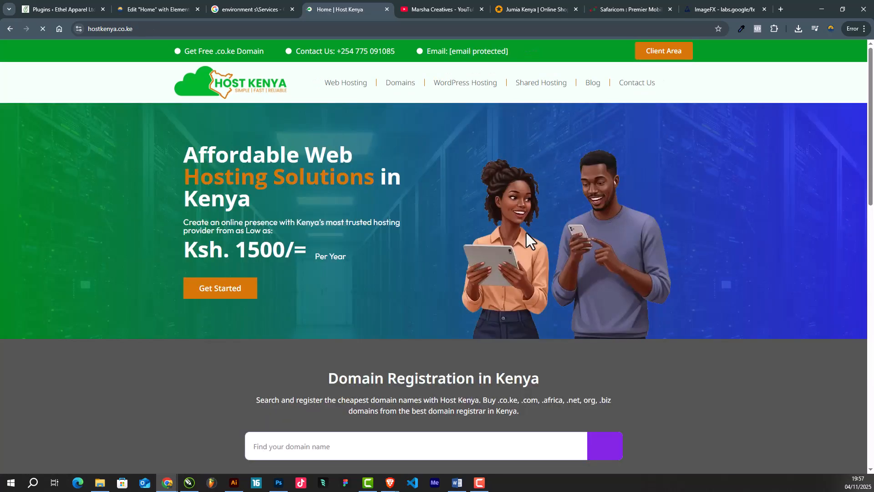
{"action": "scroll", "coordinate": [528, 242], "scroll_direction": "down", "scroll_amount": 20}
{"action": "scroll", "coordinate": [536, 267], "scroll_direction": "down", "scroll_amount": 17}
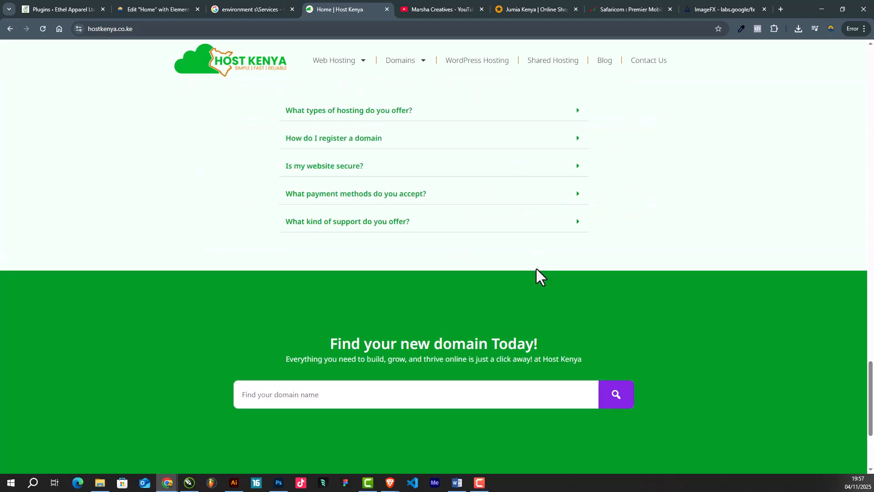
{"action": "scroll", "coordinate": [536, 268], "scroll_direction": "up", "scroll_amount": 7}
{"action": "scroll", "coordinate": [536, 269], "scroll_direction": "down", "scroll_amount": 6}
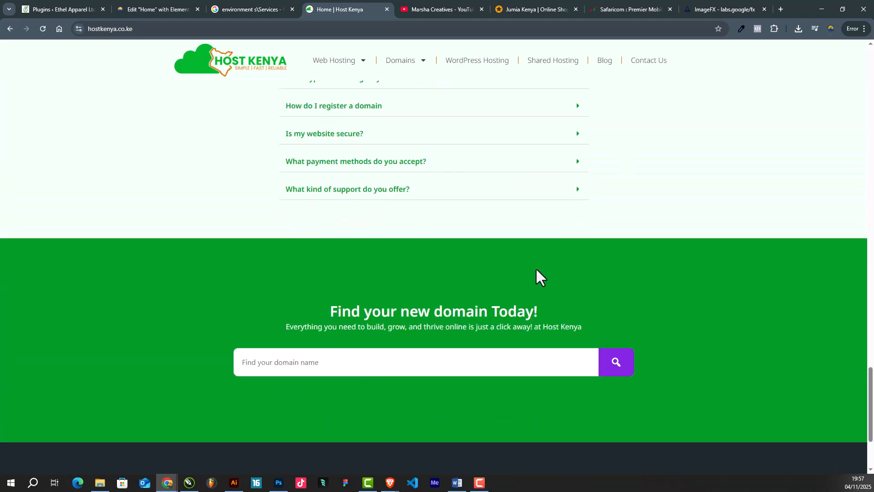
{"action": "left_click_drag", "start_coordinate": [330, 174], "coordinate": [505, 181]}
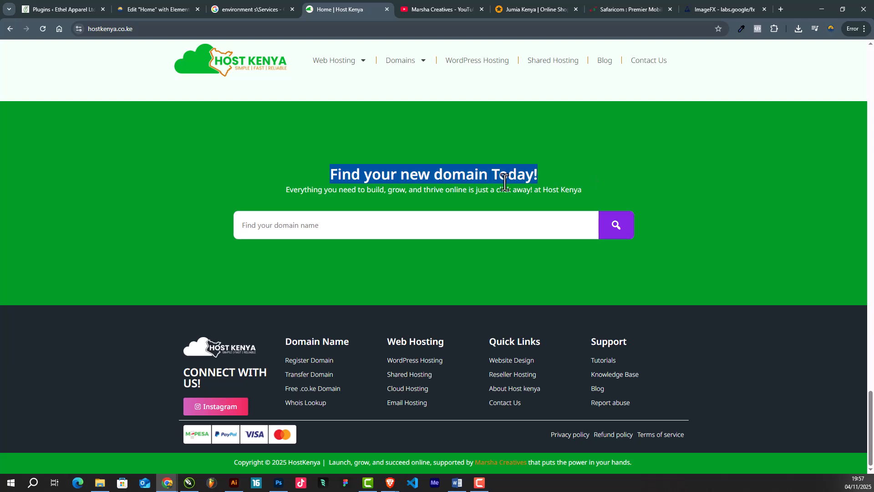
Step: Return to the Elementor editor and give the empty section above the footer a minimum height of 400 px
{"action": "left_click", "coordinate": [273, 7]}
{"action": "left_click", "coordinate": [176, 2]}
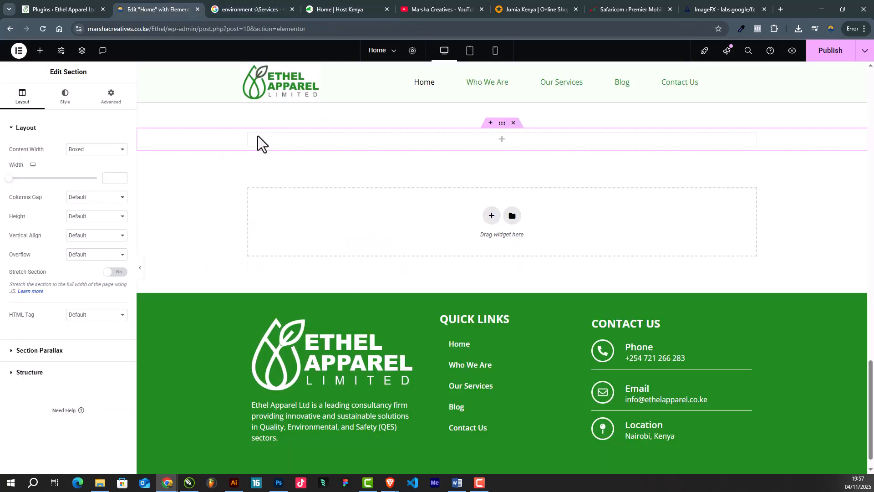
{"action": "left_click", "coordinate": [491, 261]}
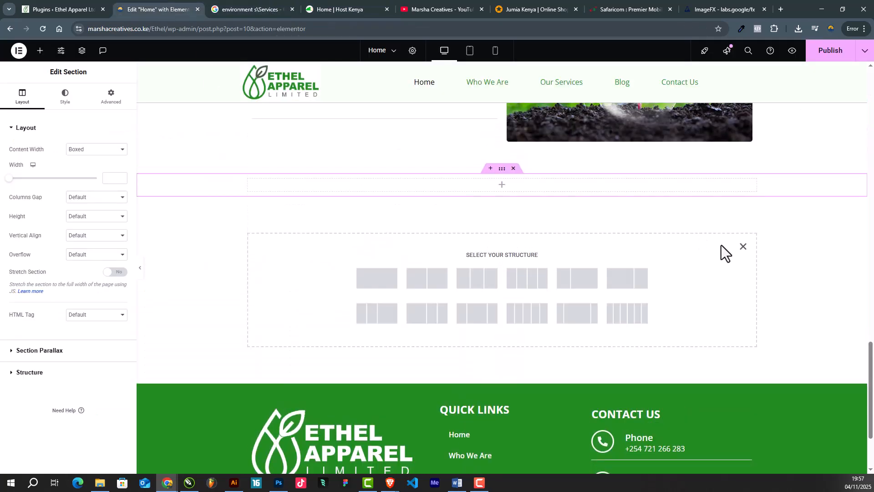
{"action": "left_click", "coordinate": [743, 246]}
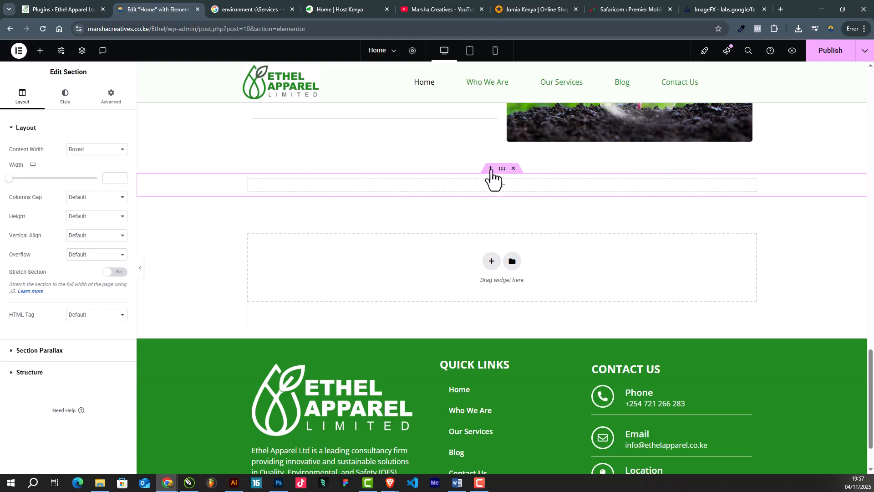
{"action": "left_click", "coordinate": [84, 217]}
{"action": "left_click", "coordinate": [88, 248]}
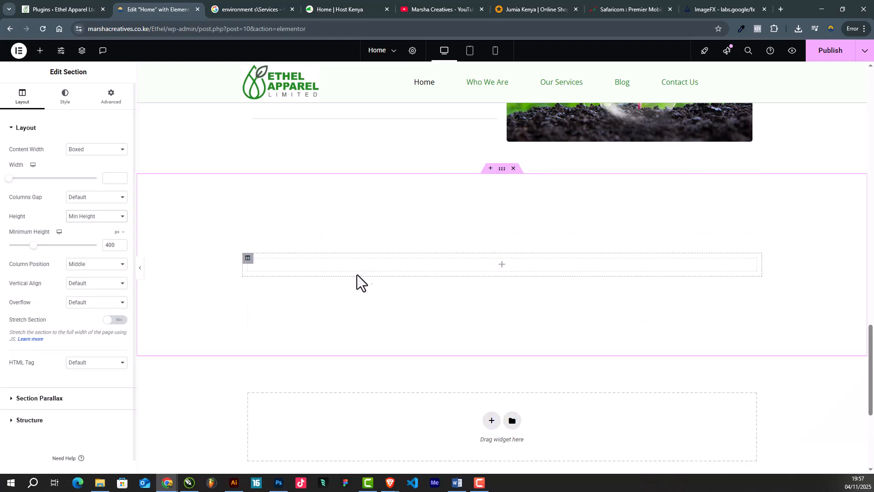
Step: Fill the new section's background with the dark green global colour
{"action": "left_click", "coordinate": [64, 96]}
{"action": "left_click", "coordinate": [84, 168]}
{"action": "left_click", "coordinate": [109, 187]}
{"action": "left_click", "coordinate": [60, 279]}
{"action": "scroll", "coordinate": [319, 294], "scroll_direction": "up", "scroll_amount": 3}
{"action": "scroll", "coordinate": [319, 294], "scroll_direction": "down", "scroll_amount": 3}
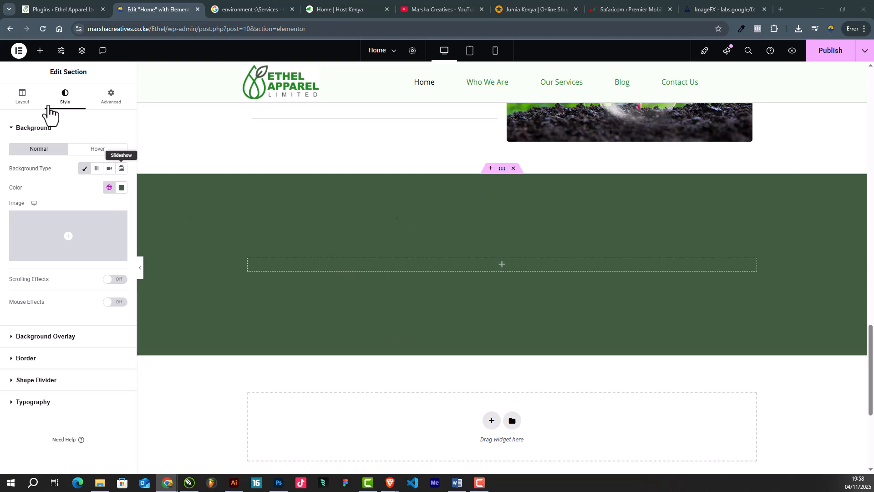
Step: Place an inner section in the green section, reduce it to one column and set its boxed width to 800
{"action": "left_click", "coordinate": [40, 50]}
{"action": "left_click_drag", "start_coordinate": [39, 166], "coordinate": [512, 262]}
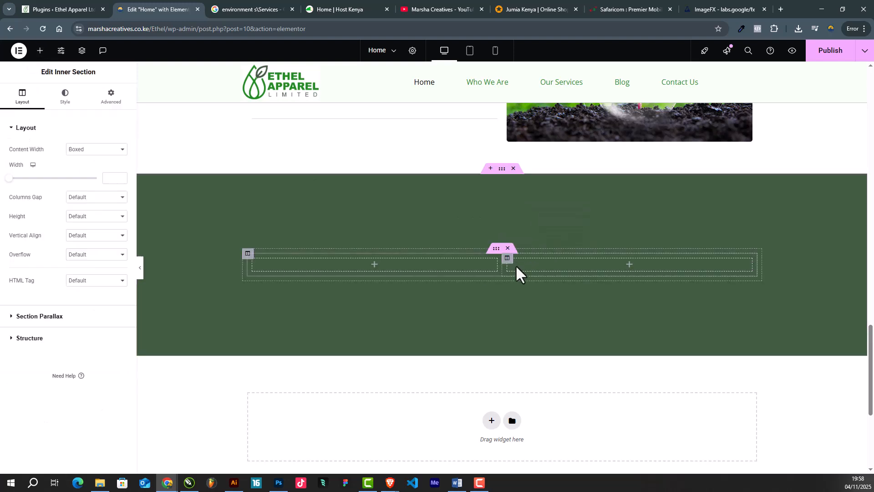
{"action": "right_click", "coordinate": [504, 262]}
{"action": "left_click", "coordinate": [519, 438]}
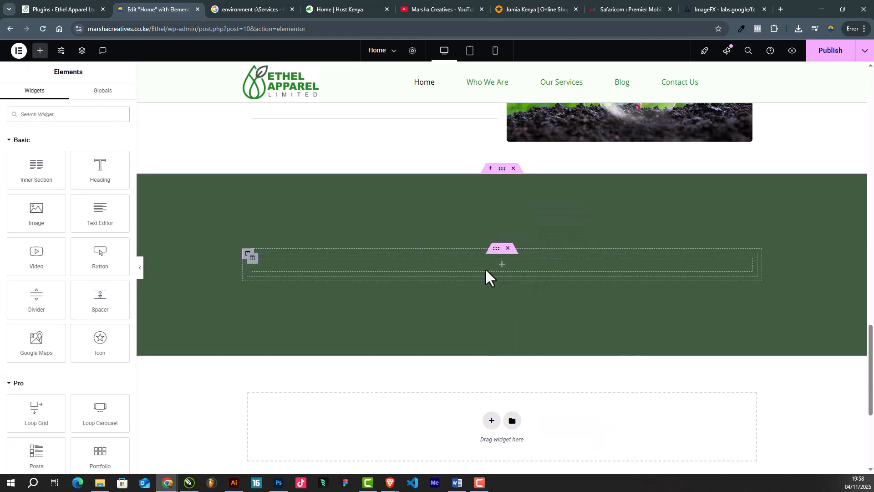
{"action": "left_click", "coordinate": [496, 249]}
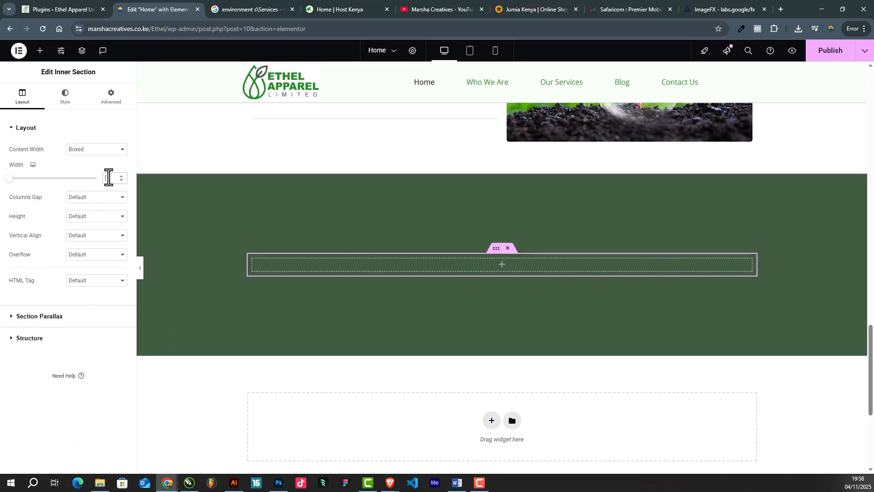
{"action": "type", "text": "800"}
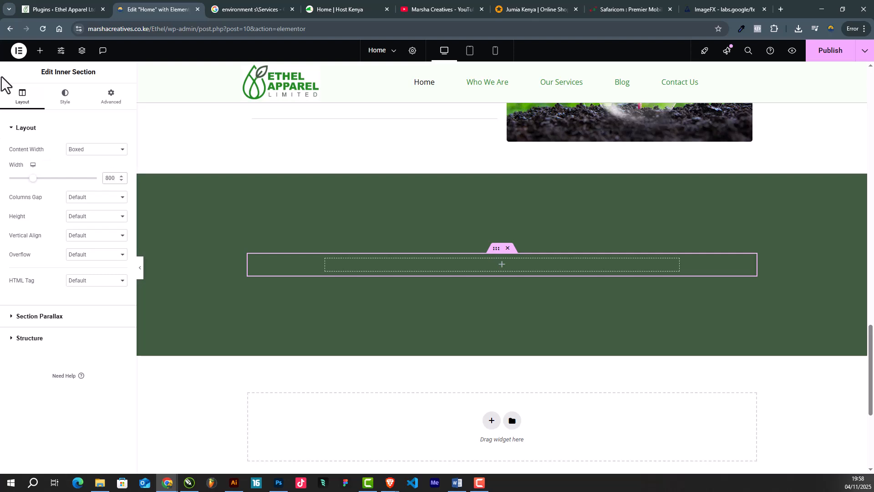
Step: Add a heading to the inner section reading "Get Expert Guidance Now"
{"action": "left_click", "coordinate": [40, 50]}
{"action": "left_click_drag", "start_coordinate": [100, 169], "coordinate": [461, 267]}
{"action": "triple_click", "coordinate": [71, 170]}
{"action": "type", "text": "Get Expert Guidance Here"}
Step: Make the "Get Expert Guidance Now" heading white and centred with a 41 px font size
{"action": "left_click", "coordinate": [66, 97]}
{"action": "left_click_drag", "start_coordinate": [86, 328], "coordinate": [38, 285]}
{"action": "left_click", "coordinate": [38, 285]}
{"action": "left_click", "coordinate": [121, 175]}
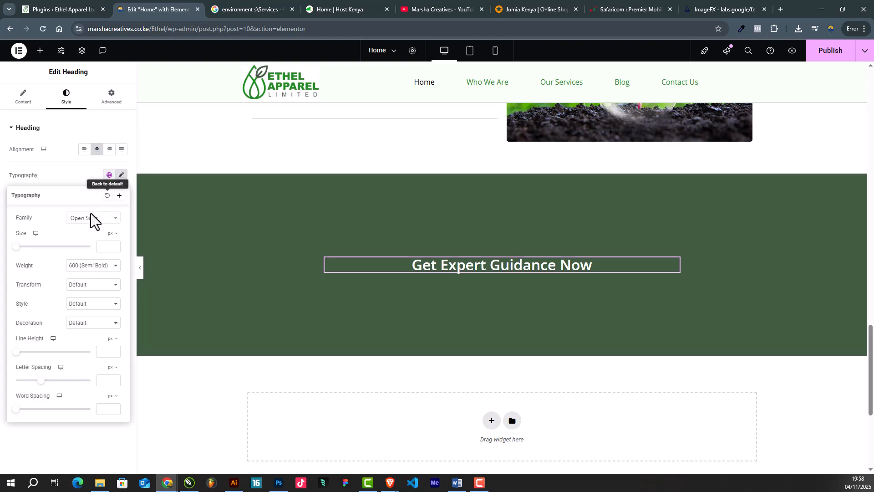
{"action": "left_click_drag", "start_coordinate": [15, 248], "coordinate": [29, 254]}
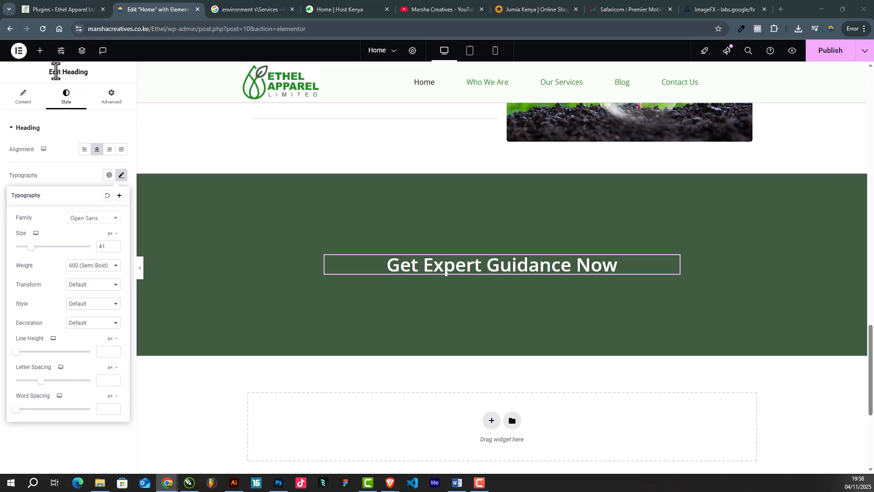
Step: Add a text editor beneath the heading in the inner section and delete the stray copy outside it
{"action": "left_click", "coordinate": [40, 50]}
{"action": "left_click_drag", "start_coordinate": [104, 213], "coordinate": [462, 269]}
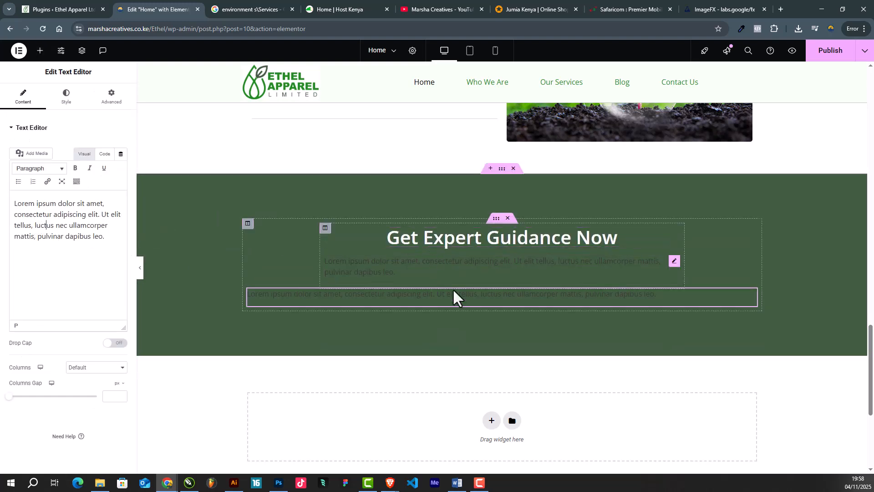
{"action": "right_click", "coordinate": [491, 298]}
{"action": "left_click", "coordinate": [506, 461]}
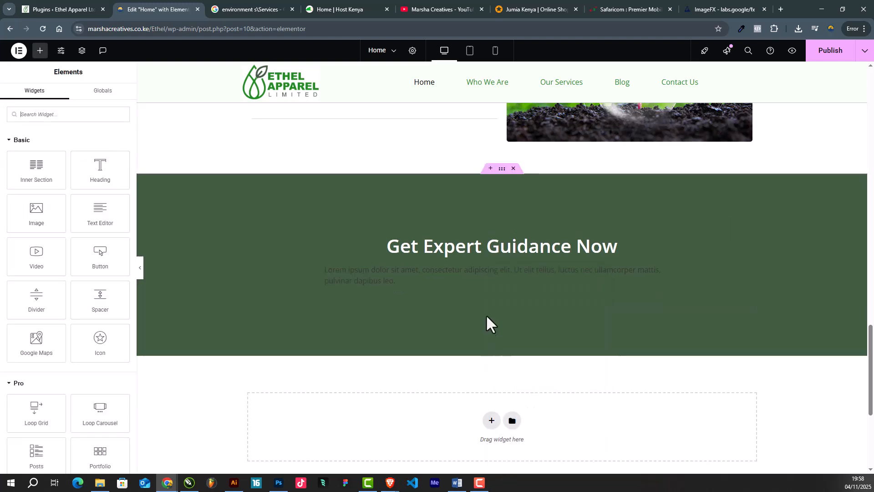
Step: Replace the placeholder paragraph with "Let Ethel Apparel's specialists guide your business to a sustainable, compliant future. Reach out to us today."
{"action": "left_click", "coordinate": [456, 276]}
{"action": "left_click_drag", "start_coordinate": [106, 236], "coordinate": [14, 203]}
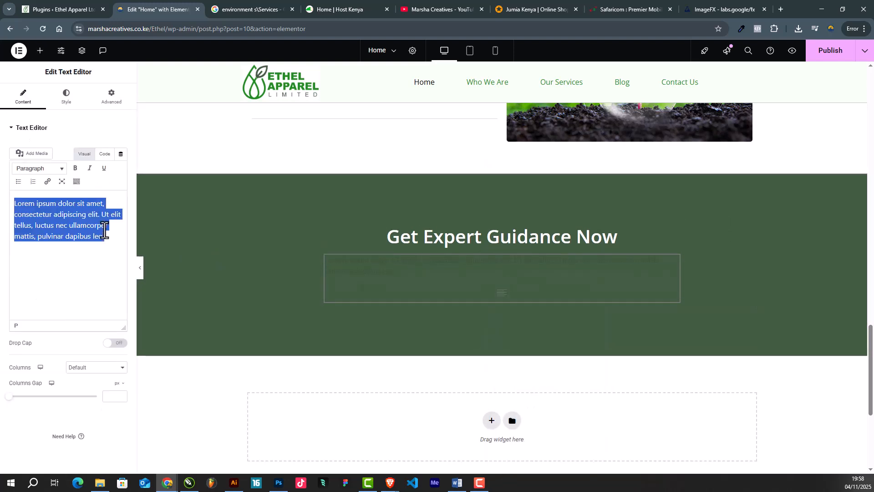
{"action": "type", "text": "Let Ethel Apparel's specialists guide your business to a sustainable, compliant future. Reach out to us today."}
Step: Centre the paragraph under the heading and set its text colour to #FFFFFF
{"action": "left_click", "coordinate": [68, 101]}
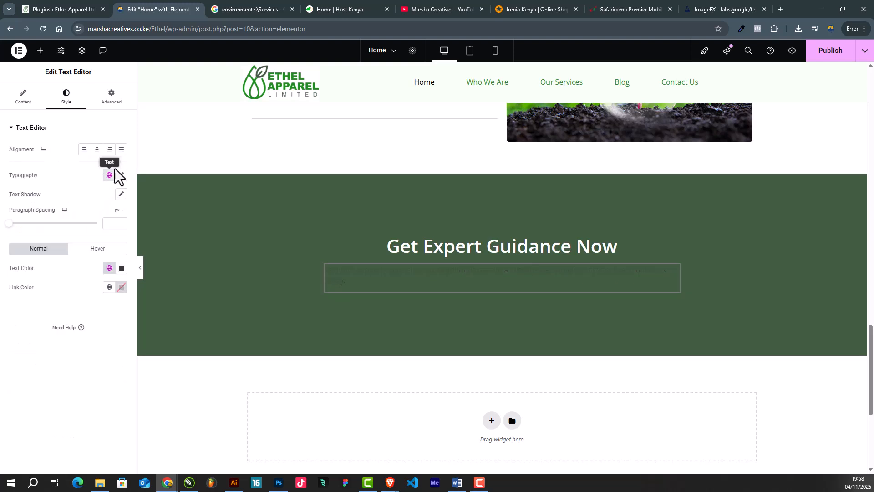
{"action": "left_click", "coordinate": [97, 150]}
{"action": "left_click", "coordinate": [121, 268]}
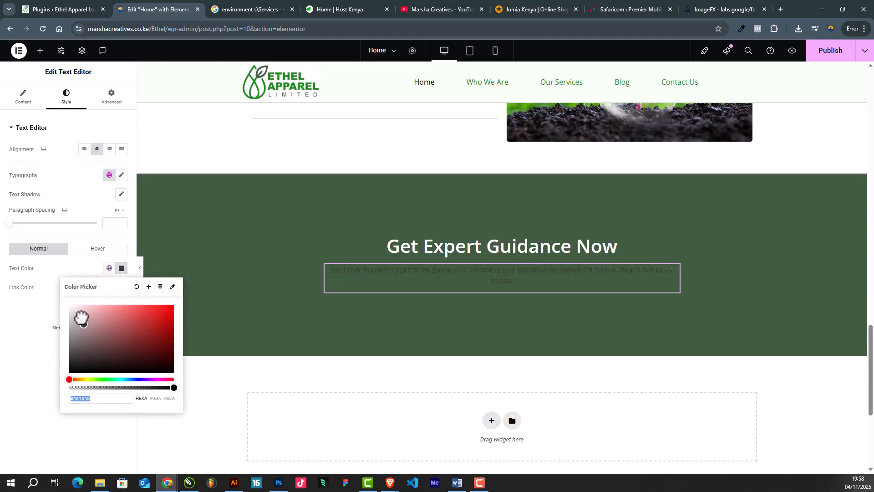
{"action": "type", "text": "#FFFFFF"}
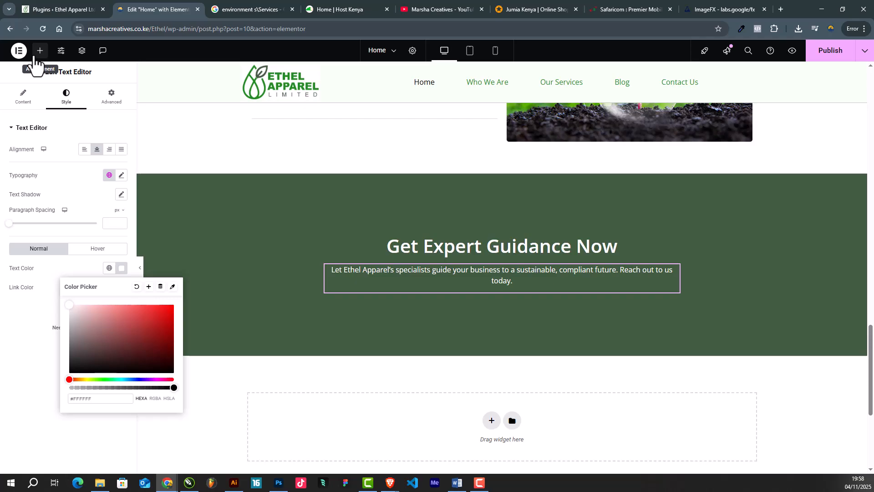
Step: Copy the "Learn More" button from the "Who We Are" section and paste it below the paragraph in the green section
{"action": "left_click", "coordinate": [40, 51]}
{"action": "scroll", "coordinate": [426, 241], "scroll_direction": "up", "scroll_amount": 10}
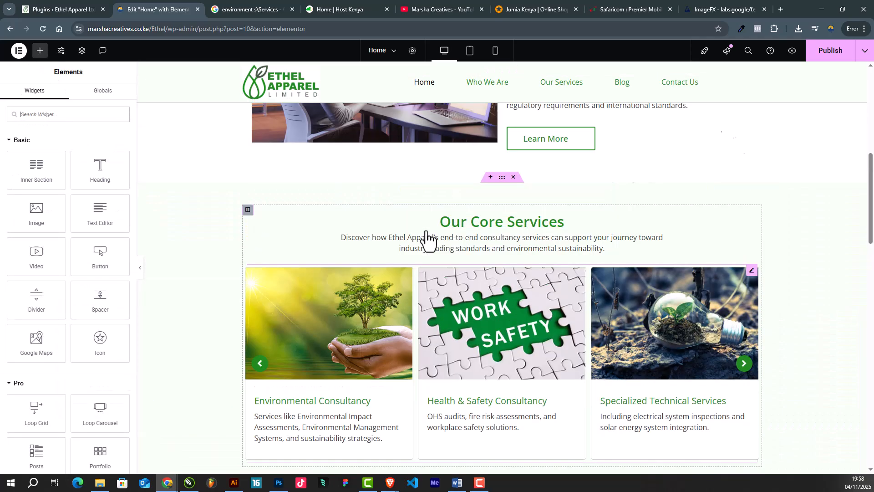
{"action": "scroll", "coordinate": [426, 240], "scroll_direction": "up", "scroll_amount": 8}
{"action": "scroll", "coordinate": [558, 312], "scroll_direction": "down", "scroll_amount": 4}
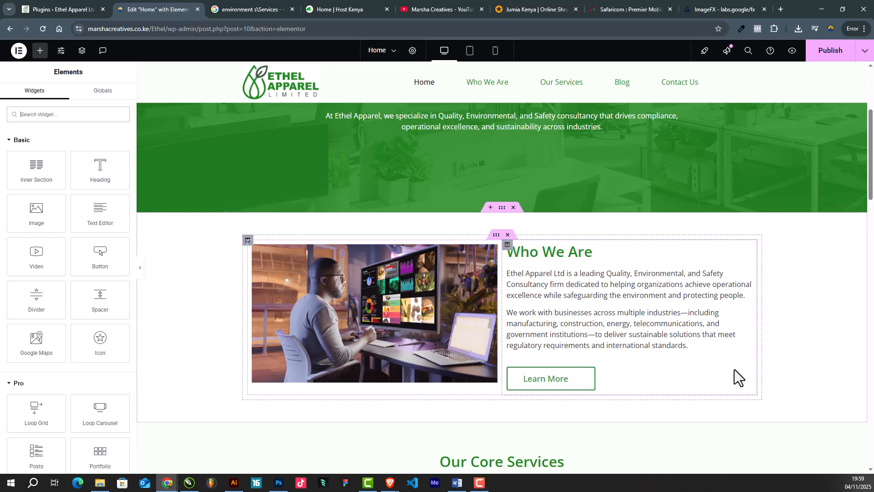
{"action": "right_click", "coordinate": [745, 379]}
{"action": "left_click", "coordinate": [768, 303]}
{"action": "scroll", "coordinate": [507, 255], "scroll_direction": "down", "scroll_amount": 15}
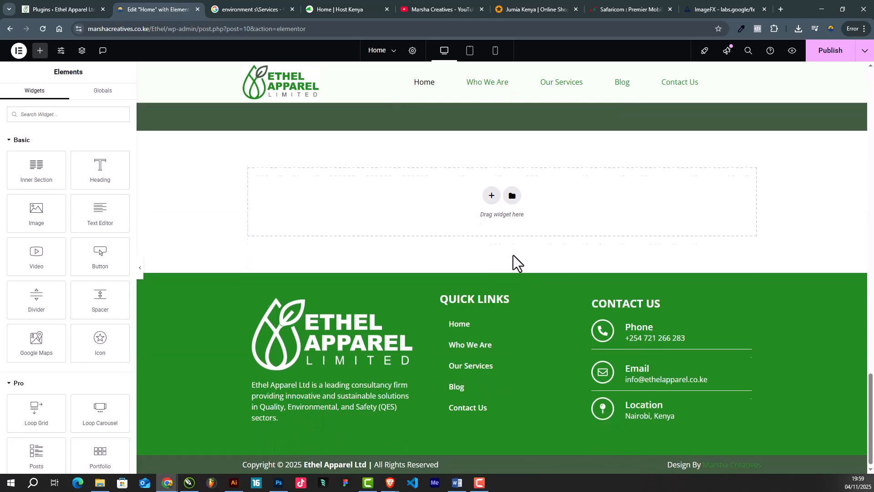
{"action": "scroll", "coordinate": [515, 261], "scroll_direction": "up", "scroll_amount": 3}
{"action": "right_click", "coordinate": [484, 217]}
{"action": "left_click", "coordinate": [507, 300]}
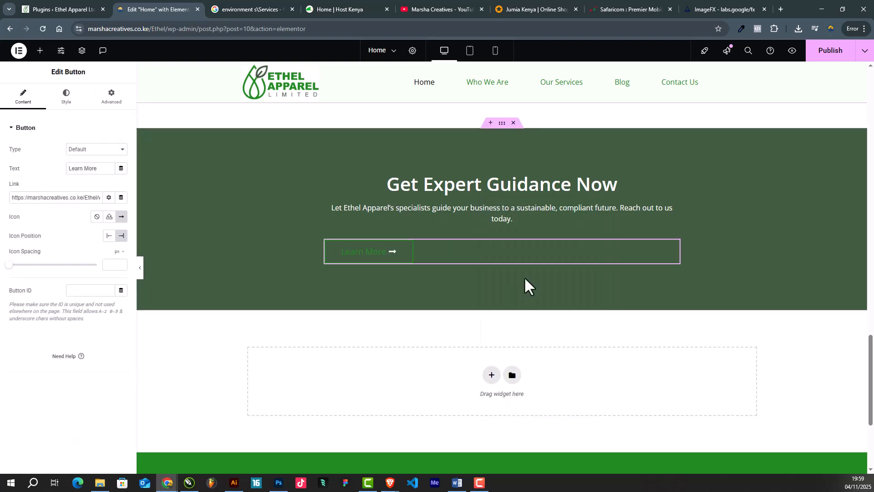
Step: Make the pasted button's border and text white and centre the button in the section
{"action": "left_click", "coordinate": [66, 97]}
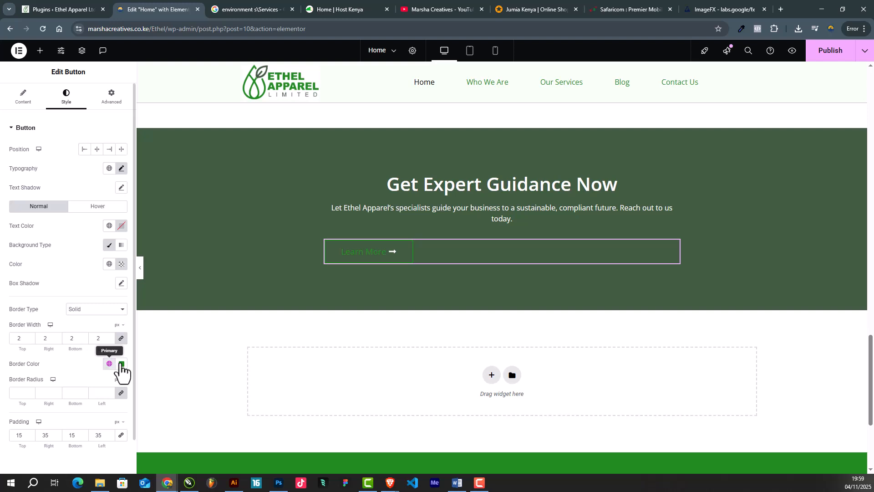
{"action": "left_click", "coordinate": [121, 365]}
{"action": "left_click_drag", "start_coordinate": [82, 279], "coordinate": [51, 221]}
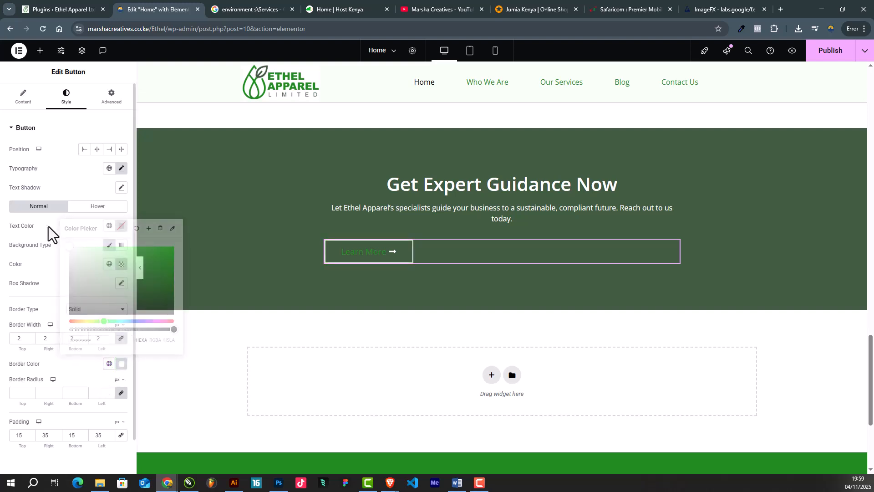
{"action": "left_click", "coordinate": [121, 226]}
{"action": "left_click_drag", "start_coordinate": [88, 275], "coordinate": [36, 239]}
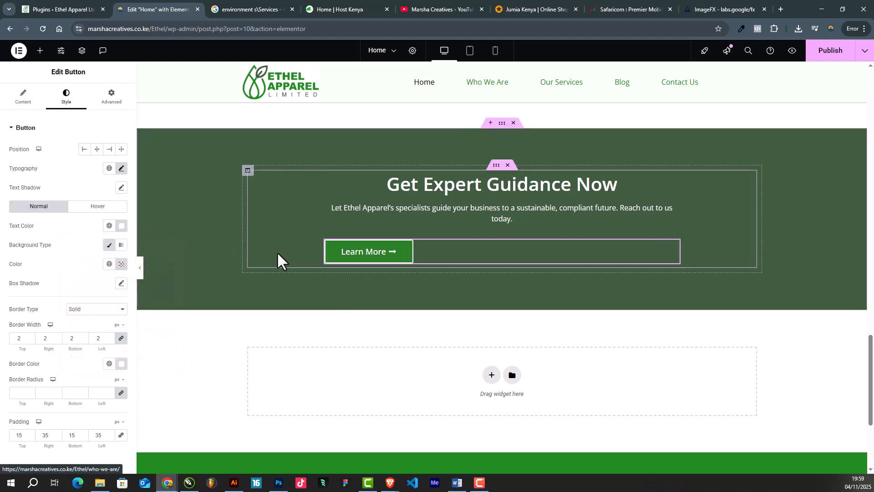
{"action": "left_click", "coordinate": [97, 149]}
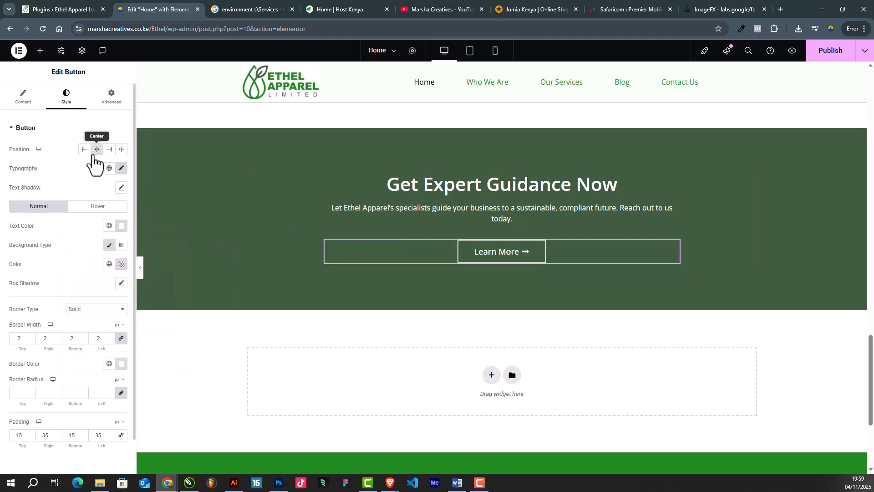
Step: Change the label of the button in the green call-to-action section to "Contact Us Now"
{"action": "left_click", "coordinate": [140, 273]}
{"action": "left_click", "coordinate": [5, 271]}
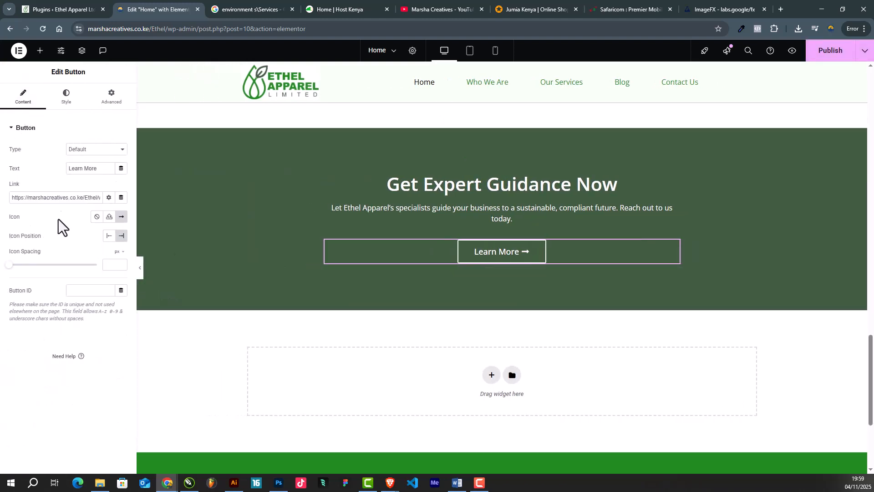
{"action": "triple_click", "coordinate": [94, 168]}
{"action": "type", "text": "Co"}
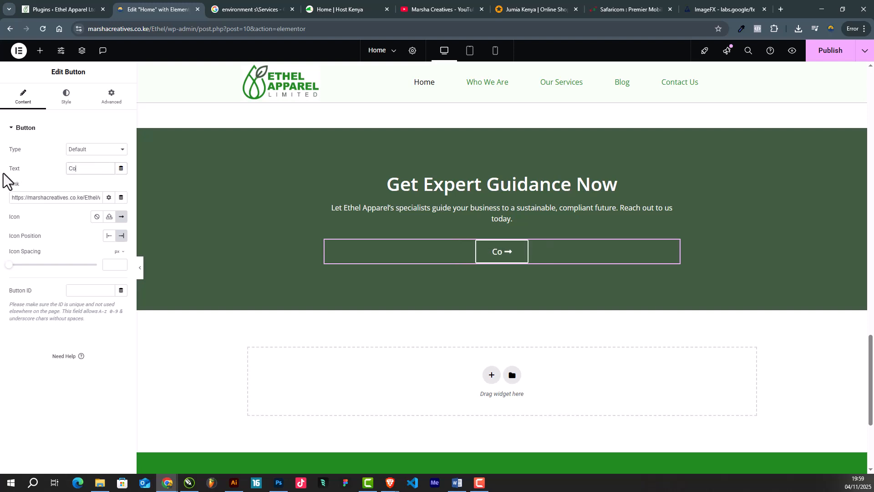
{"action": "type", "text": "ntact Us Now"}
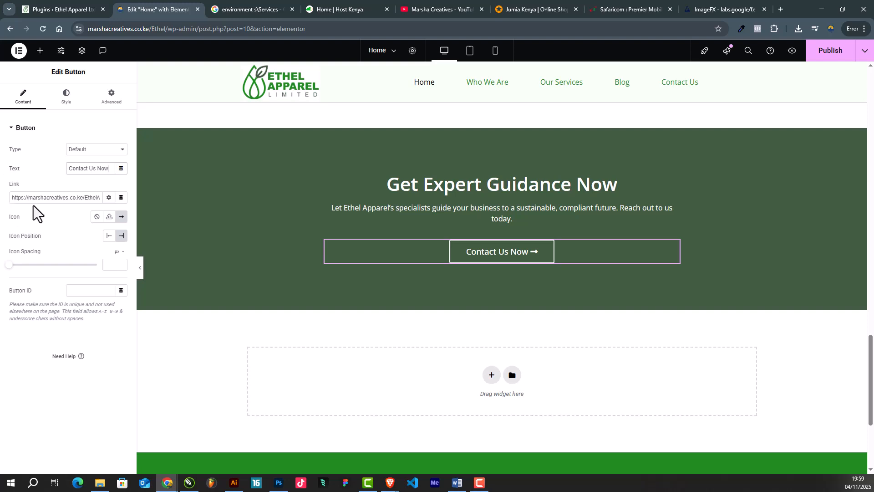
Step: Link the "Contact Us Now" button to the Contact Us page
{"action": "triple_click", "coordinate": [34, 197]}
{"action": "key", "text": "BackSpace"}
{"action": "type", "text": "cont"}
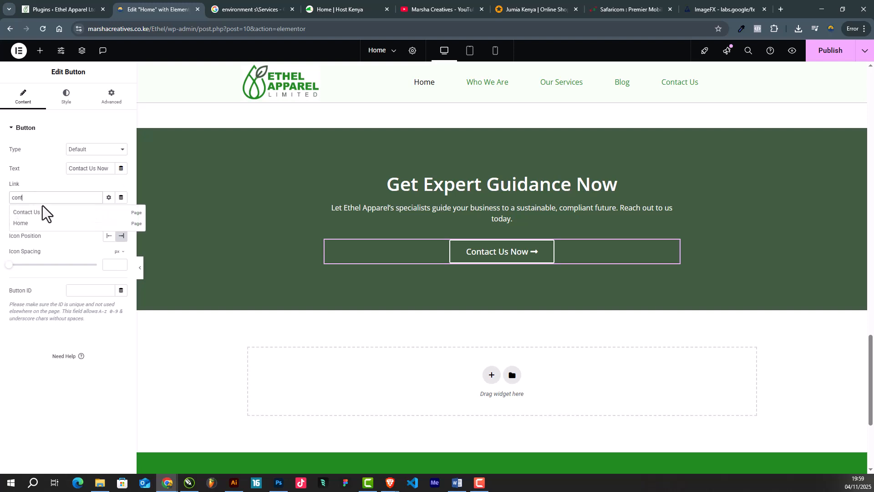
{"action": "left_click", "coordinate": [35, 218]}
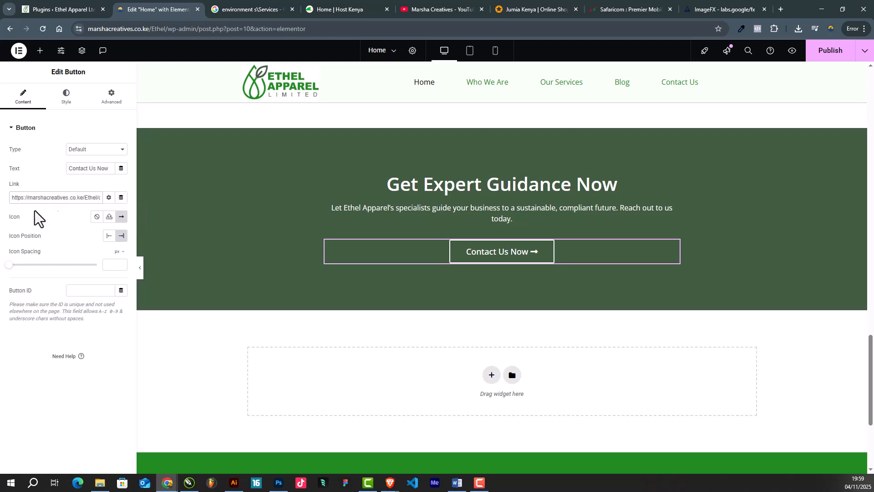
Step: Preview the page without the editing panel and examine its sections from the hero to the call-to-action
{"action": "left_click", "coordinate": [139, 272]}
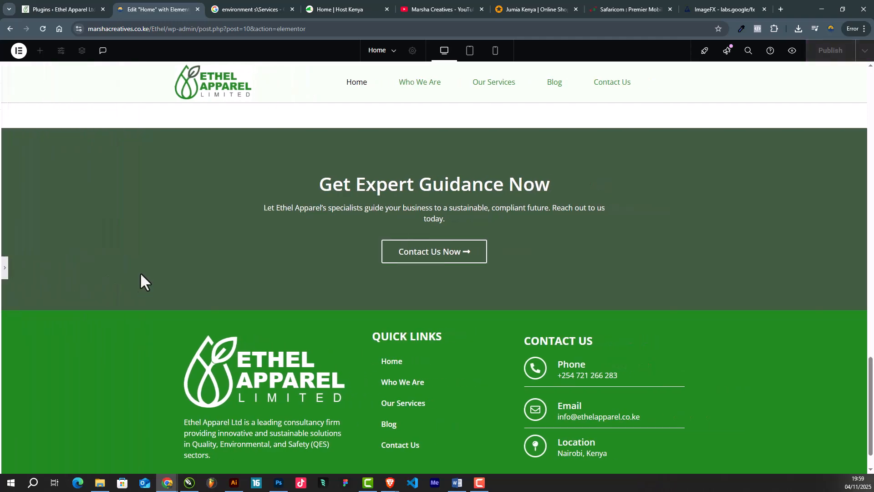
{"action": "scroll", "coordinate": [141, 274], "scroll_direction": "up", "scroll_amount": 19}
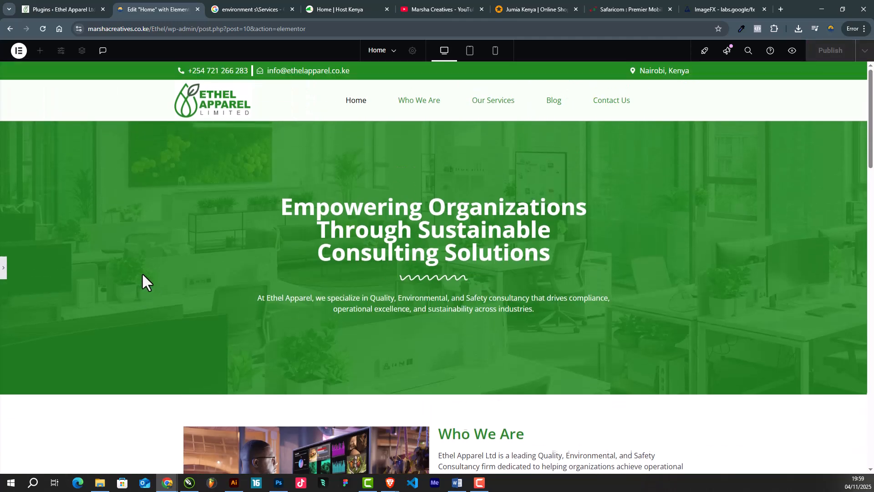
{"action": "scroll", "coordinate": [144, 272], "scroll_direction": "down", "scroll_amount": 11}
{"action": "scroll", "coordinate": [147, 272], "scroll_direction": "down", "scroll_amount": 10}
{"action": "scroll", "coordinate": [10, 244], "scroll_direction": "up", "scroll_amount": 3}
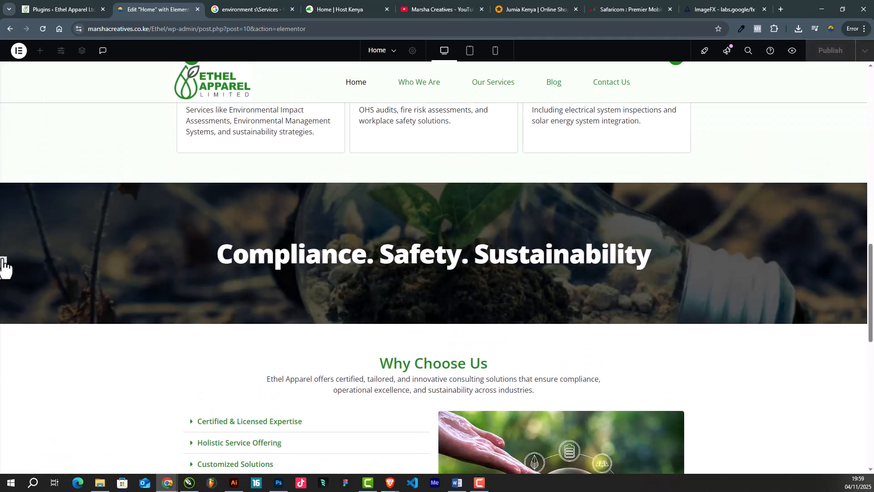
{"action": "left_click", "coordinate": [5, 266]}
{"action": "scroll", "coordinate": [560, 286], "scroll_direction": "down", "scroll_amount": 11}
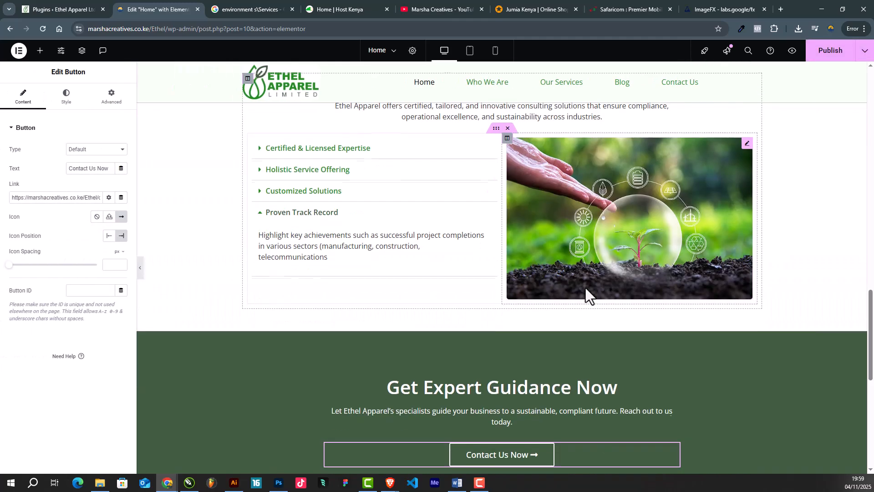
{"action": "scroll", "coordinate": [586, 287], "scroll_direction": "up", "scroll_amount": 12}
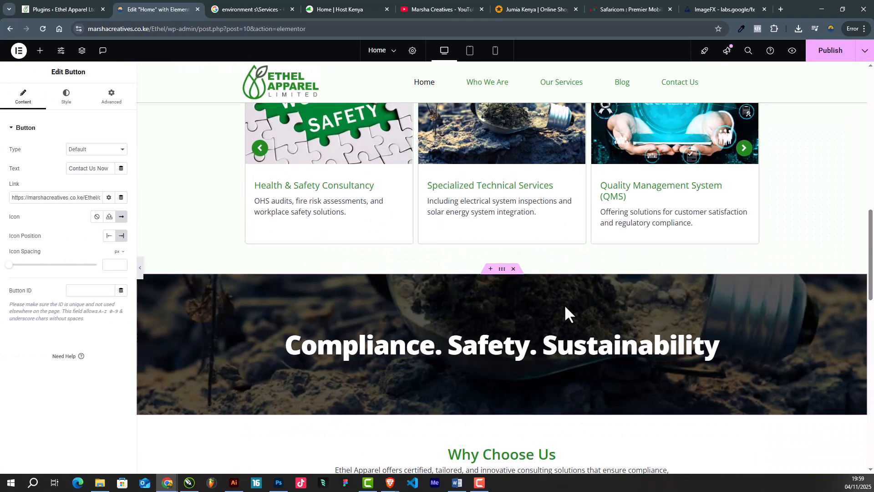
Step: Add a single-column section below the "Compliance. Safety. Sustainability" banner and set its top and bottom padding to 50 px
{"action": "scroll", "coordinate": [565, 313], "scroll_direction": "down", "scroll_amount": 5}
{"action": "left_click", "coordinate": [490, 182]}
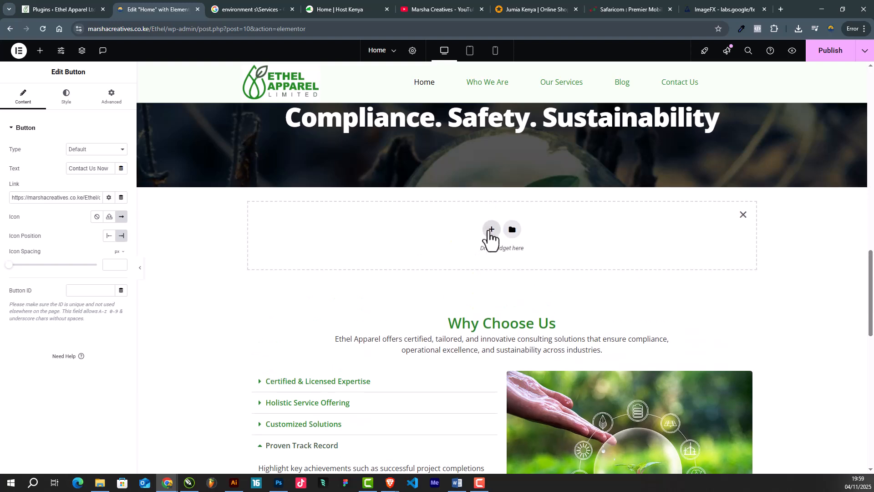
{"action": "left_click", "coordinate": [489, 232]}
{"action": "left_click", "coordinate": [377, 246]}
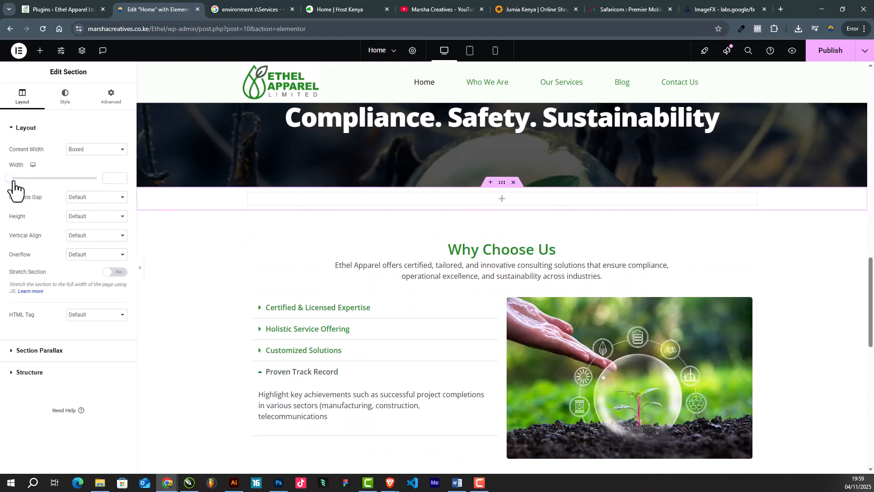
{"action": "left_click", "coordinate": [114, 106]}
{"action": "left_click", "coordinate": [25, 194]}
{"action": "type", "text": "50"}
{"action": "double_click", "coordinate": [70, 194]}
{"action": "type", "text": "50"}
Step: Give the new section a classic background in the site's global green colour
{"action": "left_click", "coordinate": [69, 103]}
{"action": "left_click", "coordinate": [84, 168]}
{"action": "left_click", "coordinate": [109, 187]}
{"action": "left_click", "coordinate": [41, 229]}
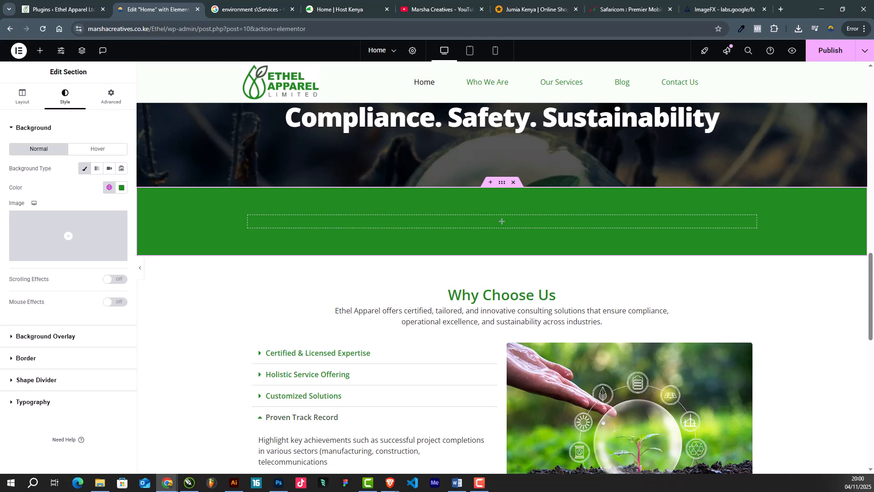
{"action": "key", "text": "alt+Tab"}
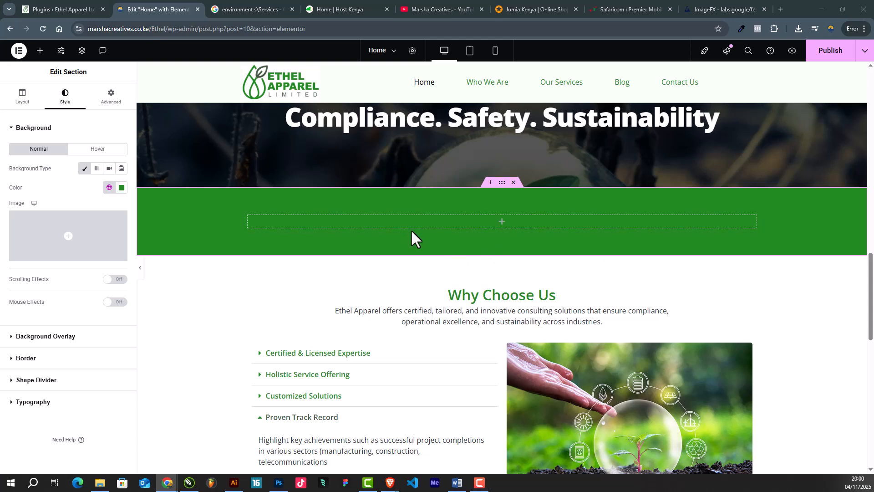
{"action": "left_click", "coordinate": [43, 55]}
{"action": "left_click", "coordinate": [44, 55]}
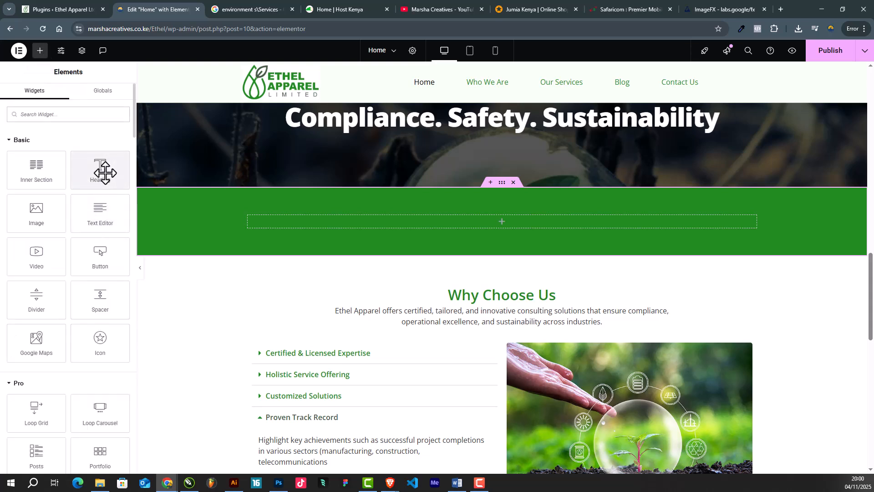
{"action": "left_click_drag", "start_coordinate": [94, 211], "coordinate": [421, 223]}
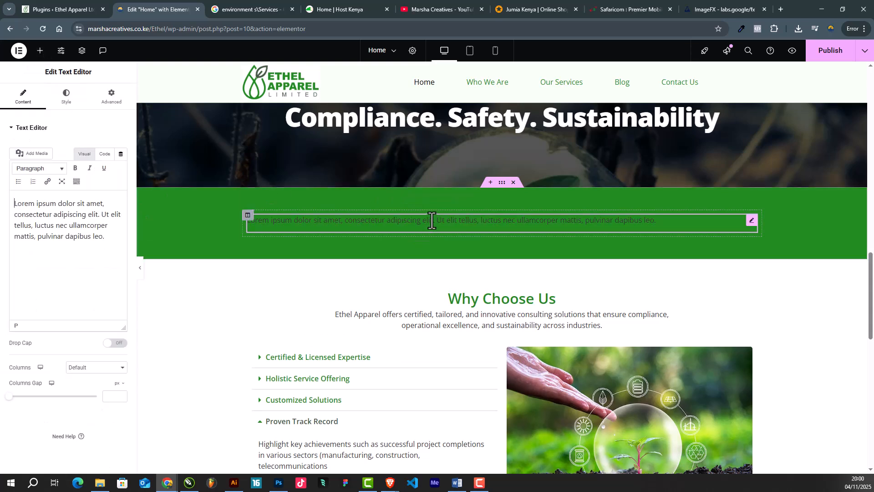
{"action": "right_click", "coordinate": [758, 218]}
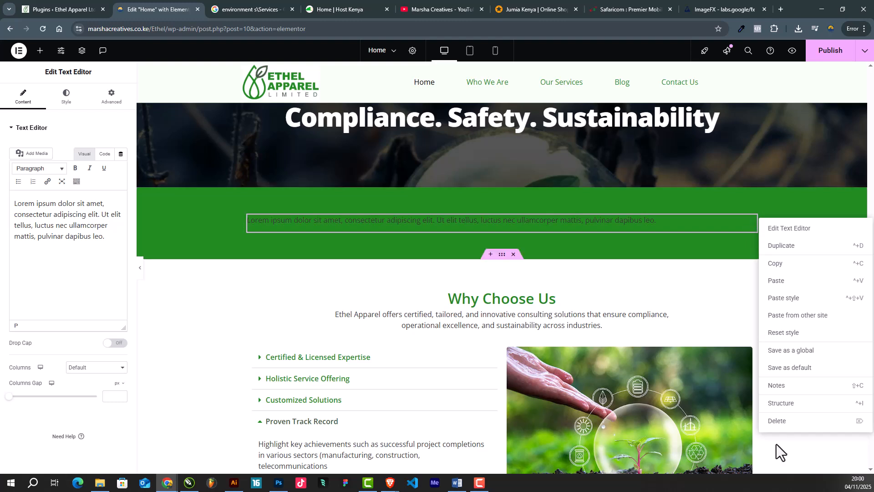
{"action": "left_click", "coordinate": [779, 420]}
Step: Place a two-column inner section in the green section and add a heading reading "Our Process" to its first column
{"action": "left_click_drag", "start_coordinate": [58, 180], "coordinate": [489, 230]}
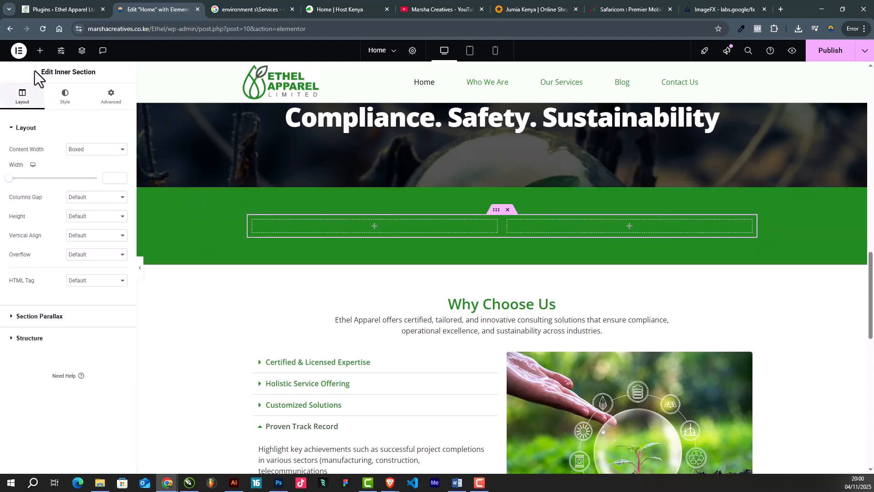
{"action": "left_click", "coordinate": [40, 50]}
{"action": "left_click_drag", "start_coordinate": [97, 176], "coordinate": [335, 230]}
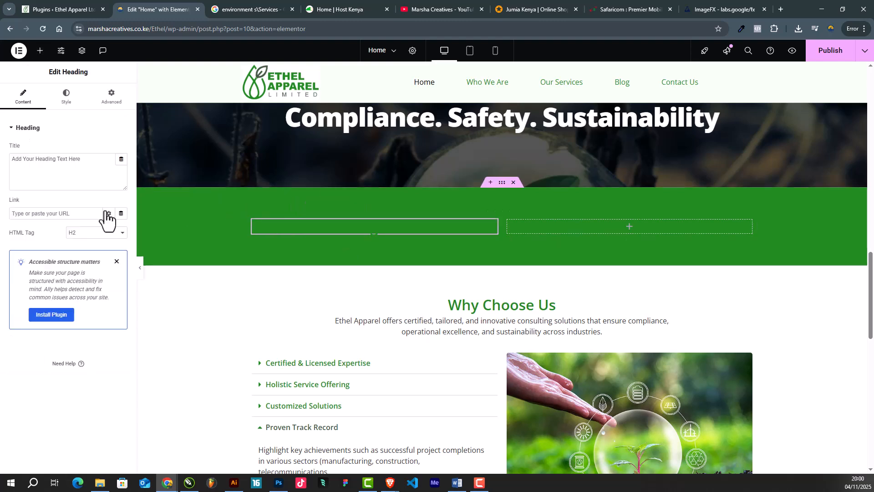
{"action": "key", "text": "ctrl+a"}
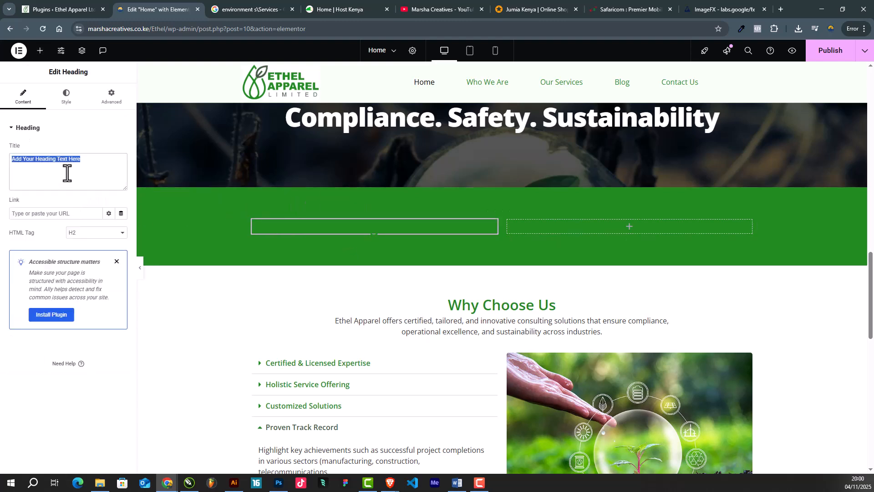
{"action": "type", "text": "Our Process"}
Step: Set the "Our Process" heading's text colour to #FFFFFF
{"action": "left_click", "coordinate": [67, 98]}
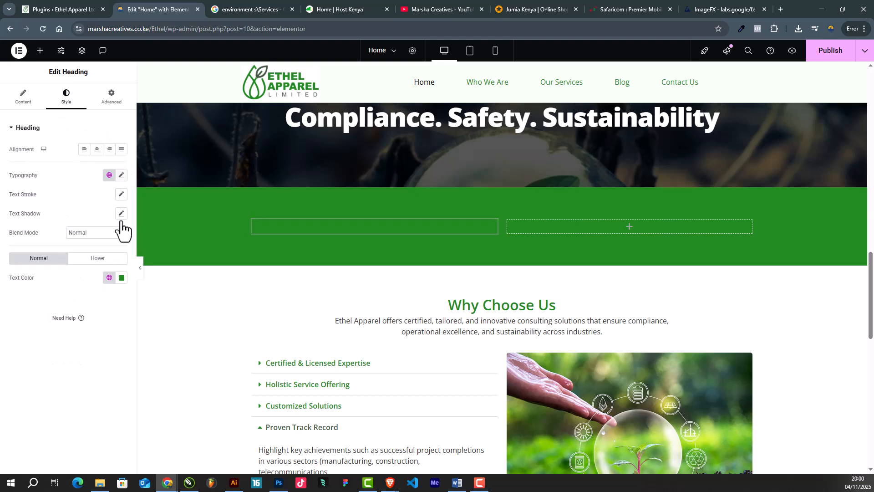
{"action": "left_click", "coordinate": [121, 278]}
{"action": "left_click_drag", "start_coordinate": [77, 319], "coordinate": [56, 302]}
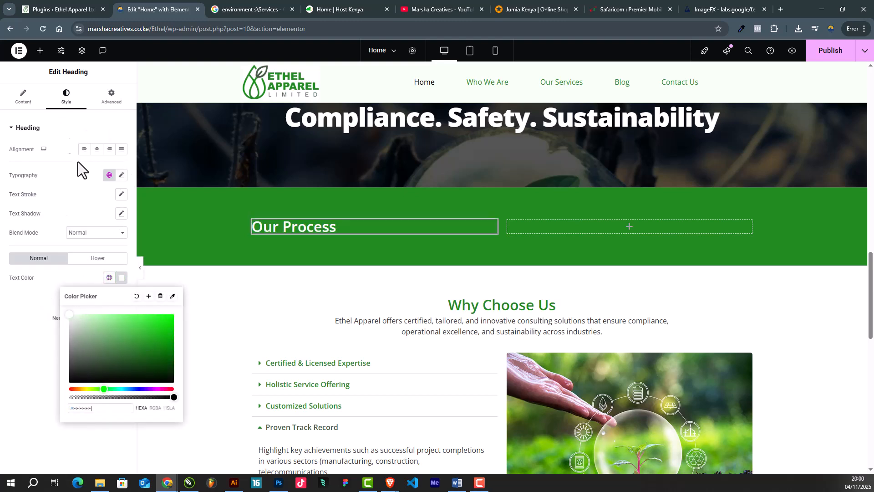
Step: Enlarge the "Our Process" heading's font and narrow its column to about a third of the inner section's width
{"action": "left_click", "coordinate": [121, 175]}
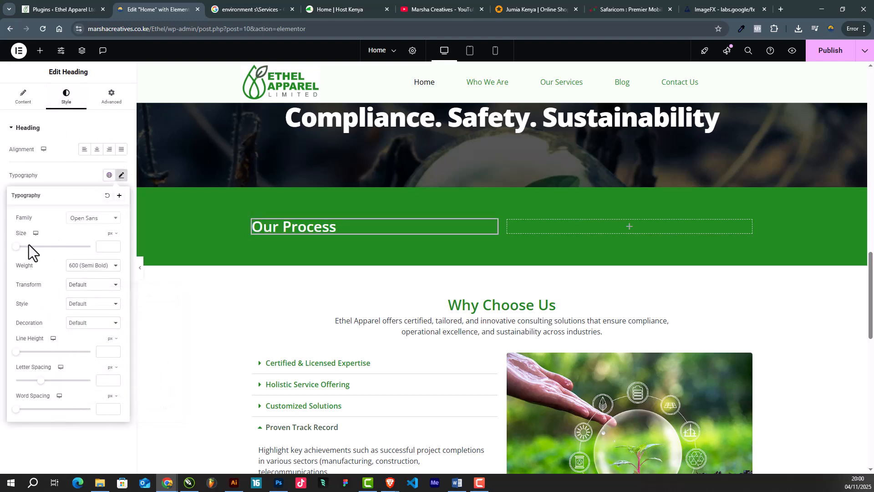
{"action": "left_click_drag", "start_coordinate": [18, 253], "coordinate": [54, 256]}
{"action": "left_click_drag", "start_coordinate": [501, 290], "coordinate": [427, 296]}
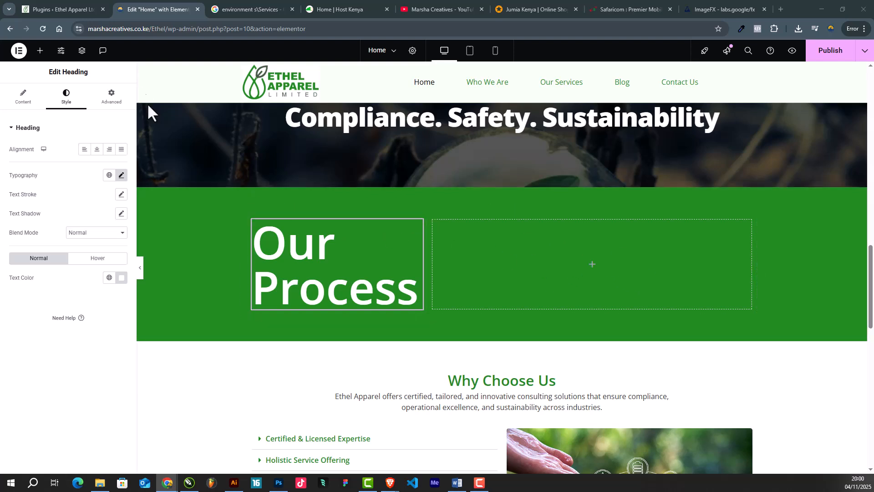
Step: Add a text block to the second column and replace its placeholder with the Structured Approach, Outcome-Focused and Image Prompt content
{"action": "left_click", "coordinate": [40, 51]}
{"action": "left_click_drag", "start_coordinate": [100, 219], "coordinate": [540, 259]}
{"action": "left_click", "coordinate": [95, 236]}
{"action": "key", "text": "ctrl+a"}
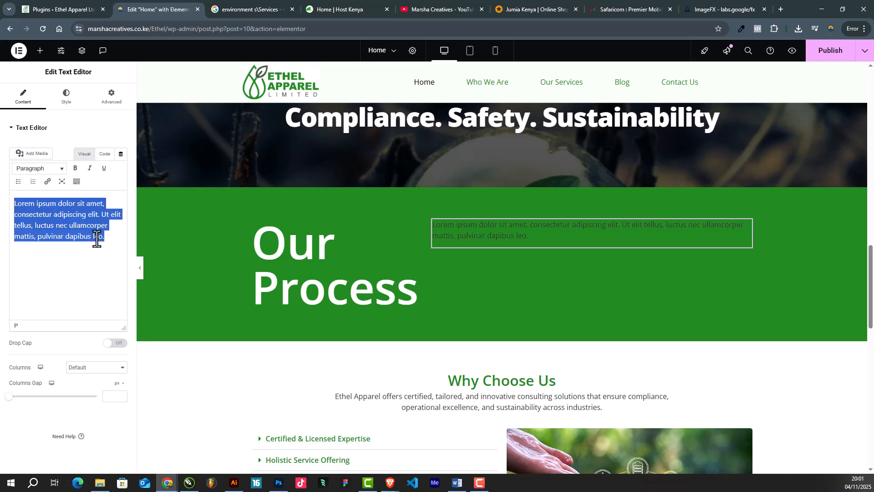
{"action": "type", "text": "Content: Structured Approach: Break down the consulting approach—Assessment, Planning, Implementation, Monitoring, and Continuous Improvement. Outcome-Focused: Explain how each step ensures measurable results and client success. Image Prompt: A flowchart or graphic illustration that visualizes the consulting process from Assessment to Continuous Improvement."}
Step: Set the text colour of the process text block to white
{"action": "left_click", "coordinate": [67, 98]}
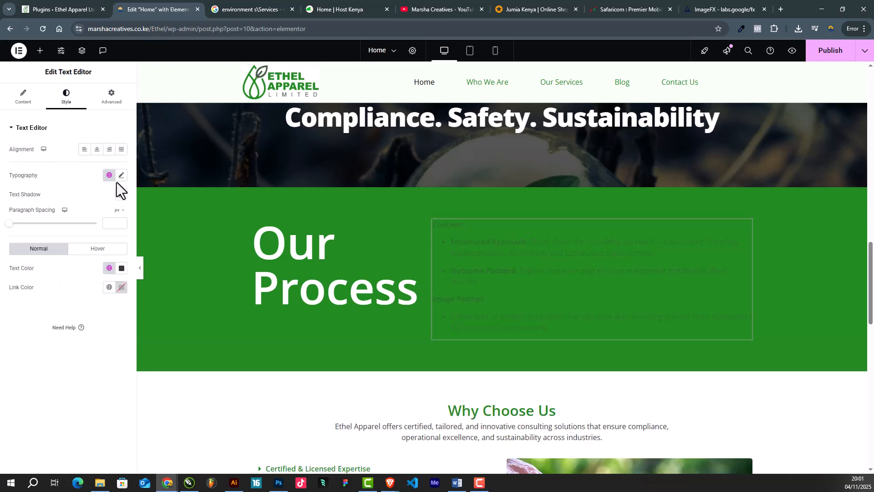
{"action": "left_click", "coordinate": [122, 268]}
{"action": "left_click_drag", "start_coordinate": [97, 311], "coordinate": [51, 274]}
{"action": "left_click", "coordinate": [51, 274]}
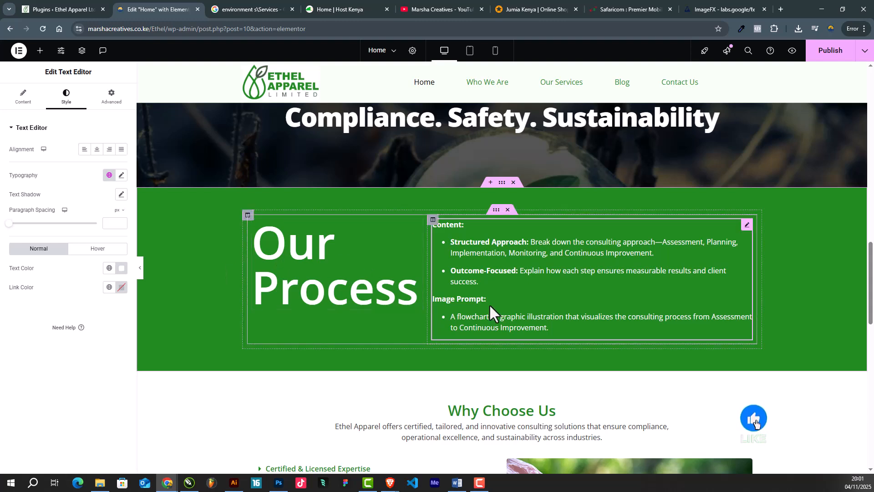
Step: Delete the "Image Prompt:" part and the "Content:" label from the process text, keeping the Structured Approach and Outcome-Focused bullets
{"action": "left_click", "coordinate": [25, 97]}
{"action": "scroll", "coordinate": [86, 288], "scroll_direction": "down", "scroll_amount": 5}
{"action": "left_click_drag", "start_coordinate": [84, 308], "coordinate": [3, 233]}
{"action": "key", "text": "BackSpace"}
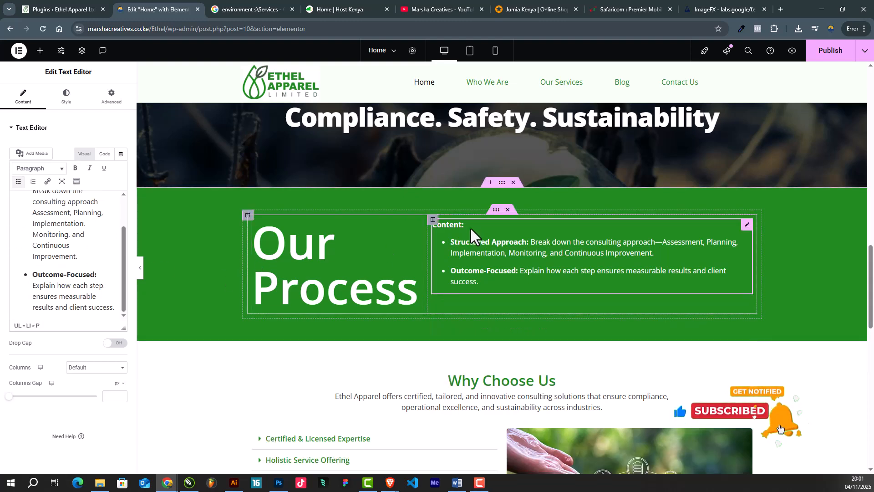
{"action": "scroll", "coordinate": [63, 230], "scroll_direction": "up", "scroll_amount": 2}
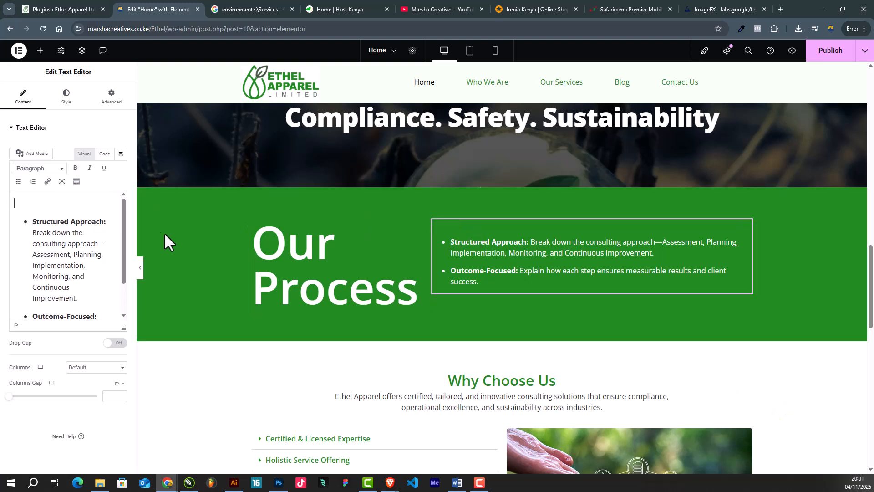
Step: Set the "Our Process" heading's font size to 74 px
{"action": "left_click", "coordinate": [369, 269]}
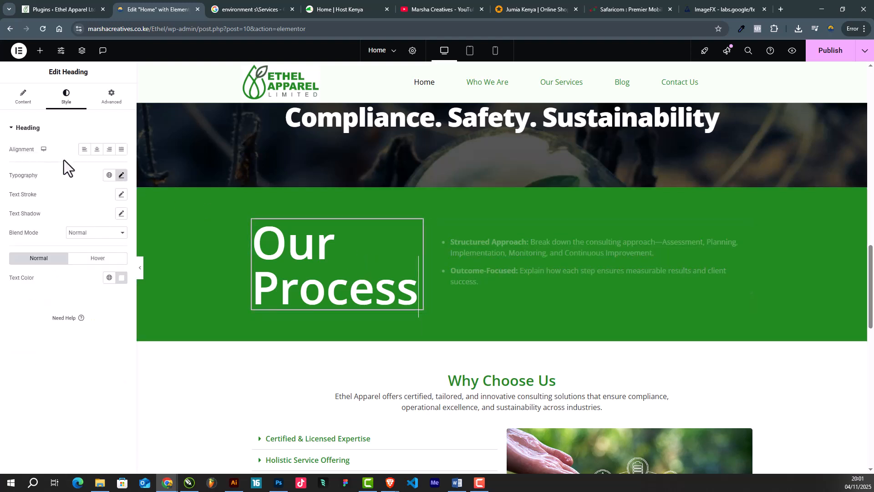
{"action": "left_click", "coordinate": [121, 176]}
{"action": "left_click_drag", "start_coordinate": [54, 247], "coordinate": [47, 252]}
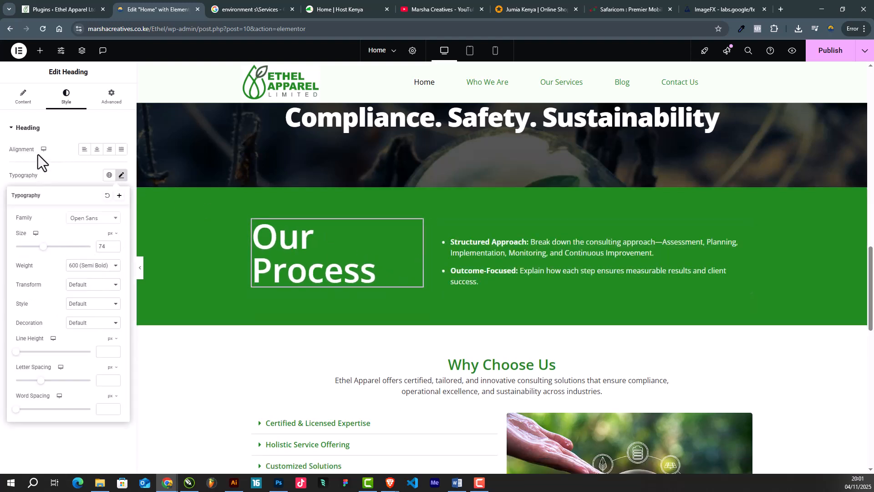
{"action": "left_click", "coordinate": [25, 97]}
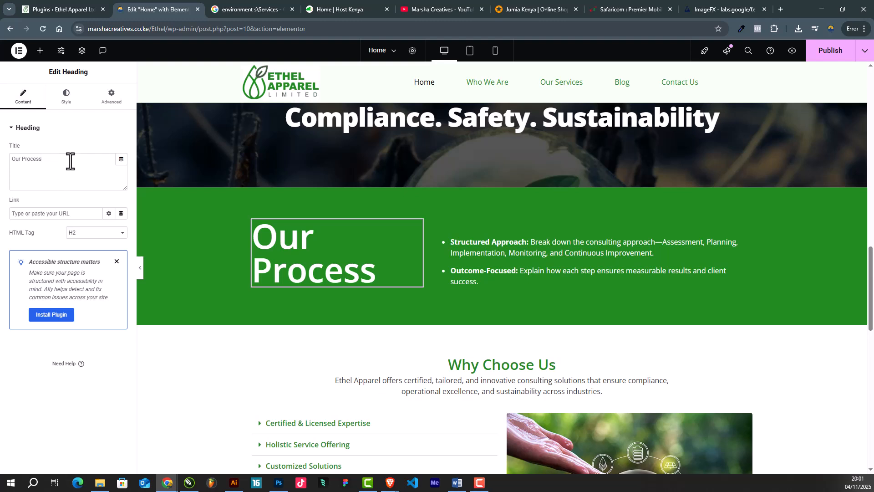
Step: Preview the home page without the editing panel, examine its sections, and select the hero heading
{"action": "left_click", "coordinate": [139, 268]}
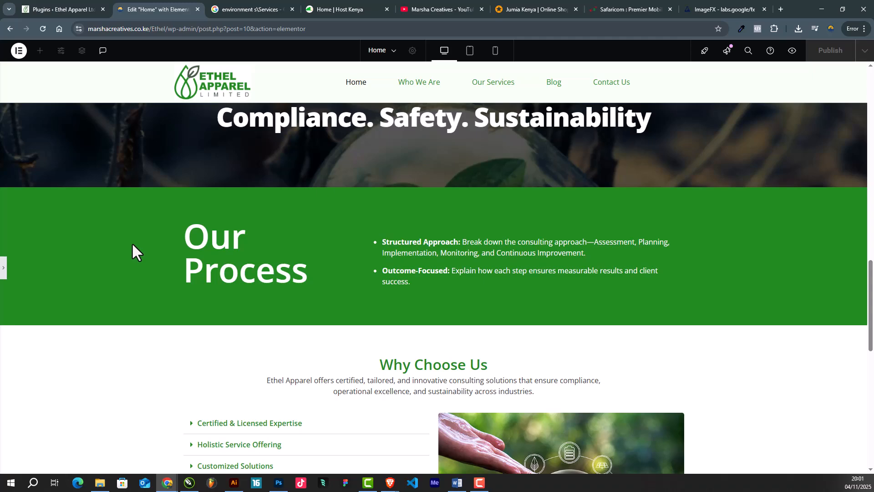
{"action": "scroll", "coordinate": [492, 254], "scroll_direction": "up", "scroll_amount": 5}
{"action": "scroll", "coordinate": [492, 254], "scroll_direction": "down", "scroll_amount": 16}
{"action": "scroll", "coordinate": [493, 254], "scroll_direction": "up", "scroll_amount": 20}
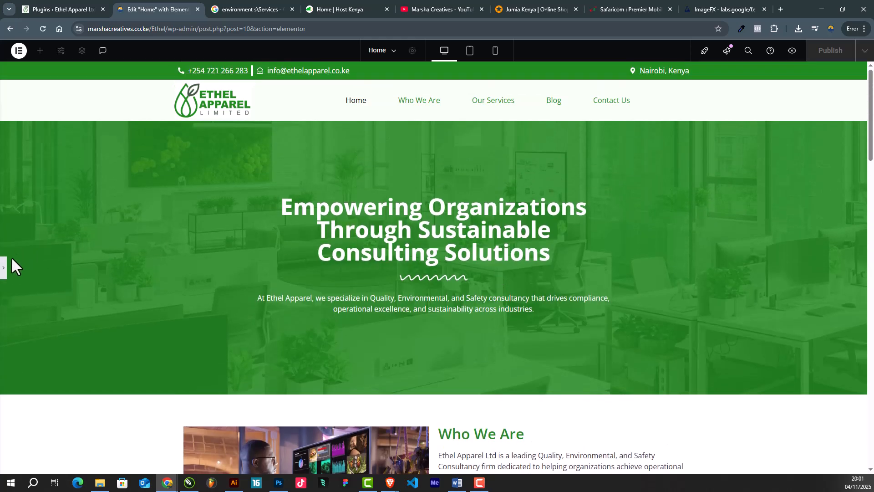
{"action": "left_click", "coordinate": [5, 273]}
{"action": "left_click", "coordinate": [369, 245]}
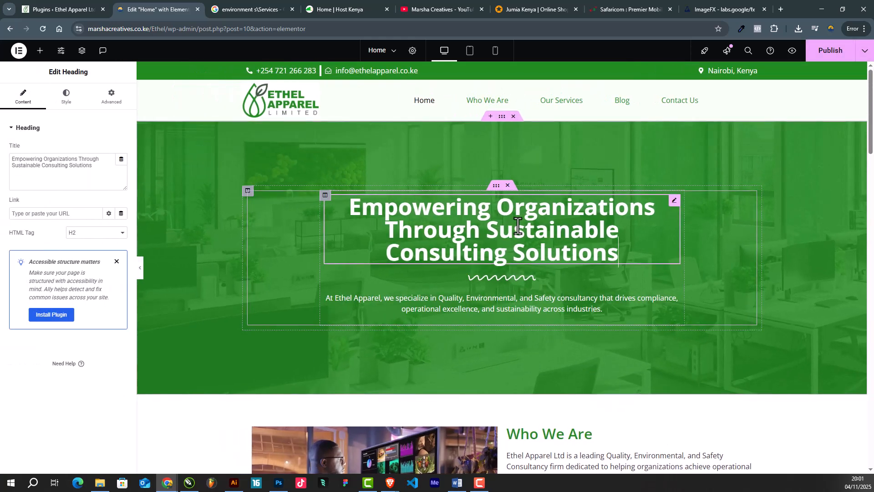
Step: Set the hero heading's line height to 54 px
{"action": "left_click", "coordinate": [56, 100]}
{"action": "left_click", "coordinate": [121, 175]}
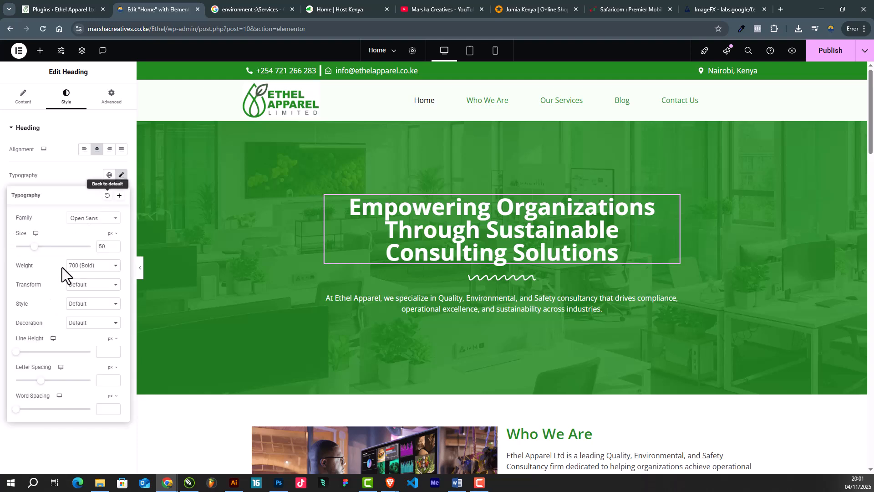
{"action": "left_click_drag", "start_coordinate": [17, 352], "coordinate": [57, 361]}
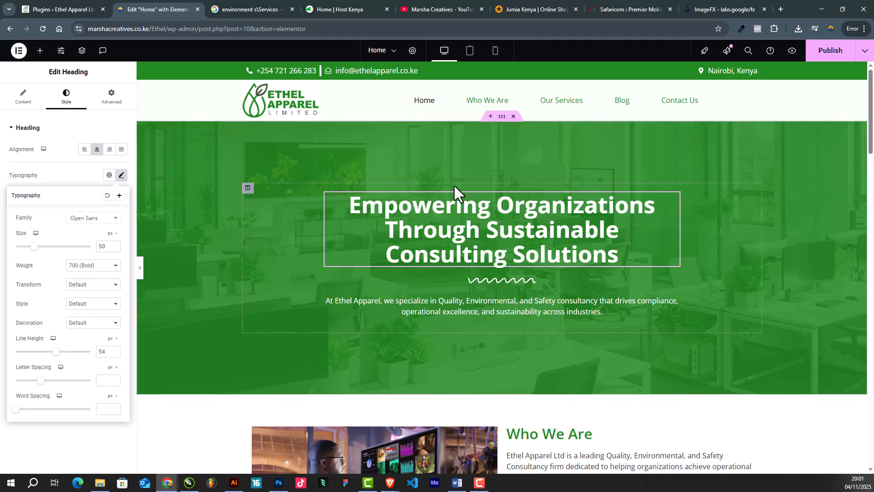
Step: In the tablet layout, set the "Who We Are" image's object fit to Cover and its height to 406 px
{"action": "left_click", "coordinate": [473, 53]}
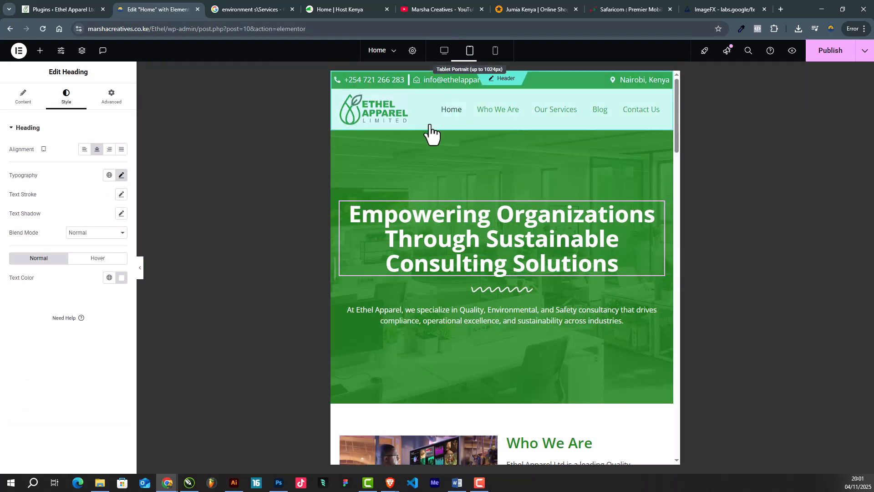
{"action": "scroll", "coordinate": [503, 259], "scroll_direction": "down", "scroll_amount": 10}
{"action": "scroll", "coordinate": [508, 262], "scroll_direction": "up", "scroll_amount": 4}
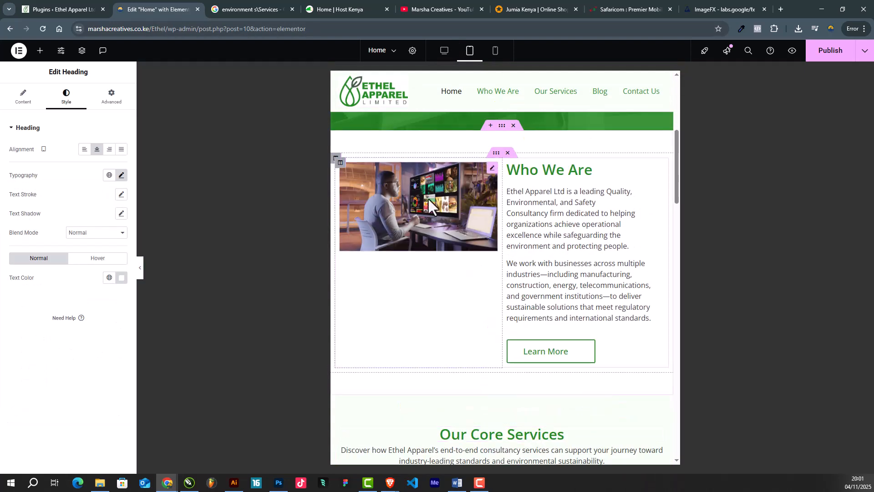
{"action": "left_click", "coordinate": [427, 195]}
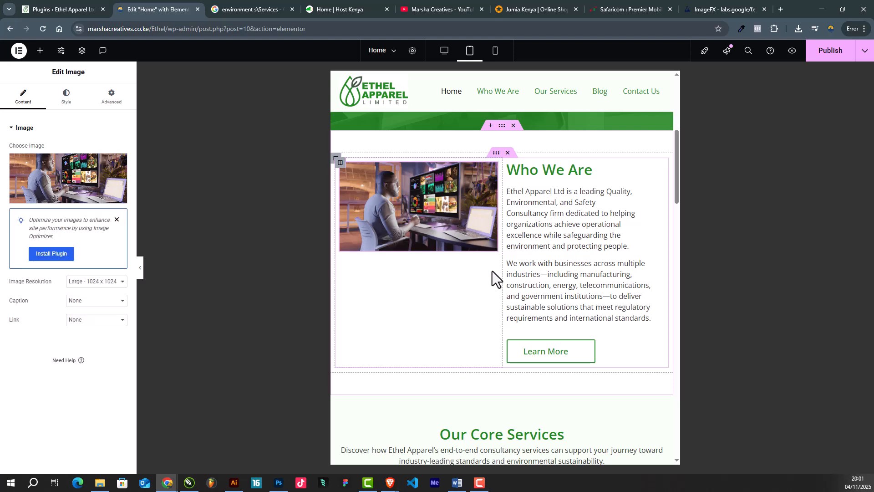
{"action": "scroll", "coordinate": [454, 241], "scroll_direction": "up", "scroll_amount": 1}
{"action": "scroll", "coordinate": [455, 244], "scroll_direction": "up", "scroll_amount": 6}
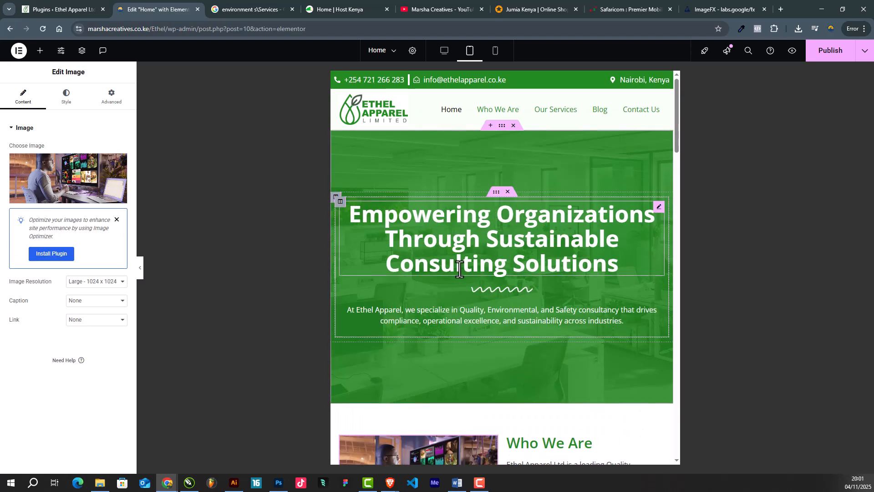
{"action": "scroll", "coordinate": [584, 234], "scroll_direction": "down", "scroll_amount": 6}
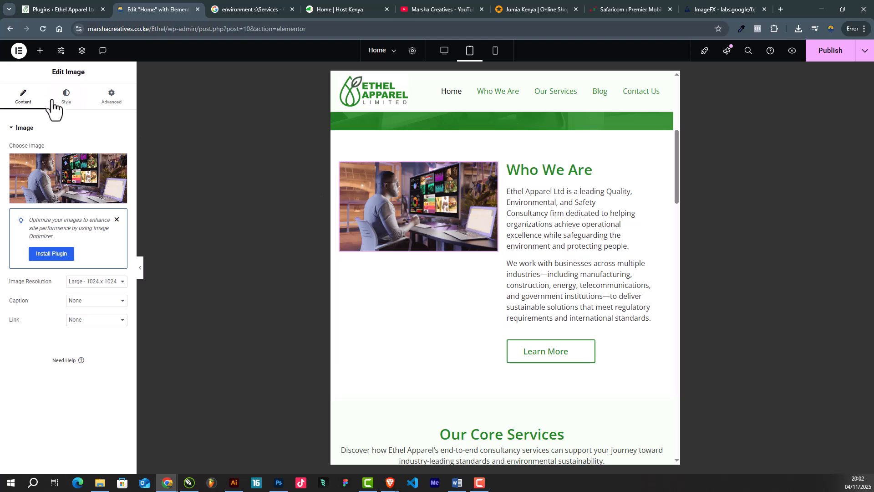
{"action": "left_click", "coordinate": [64, 107]}
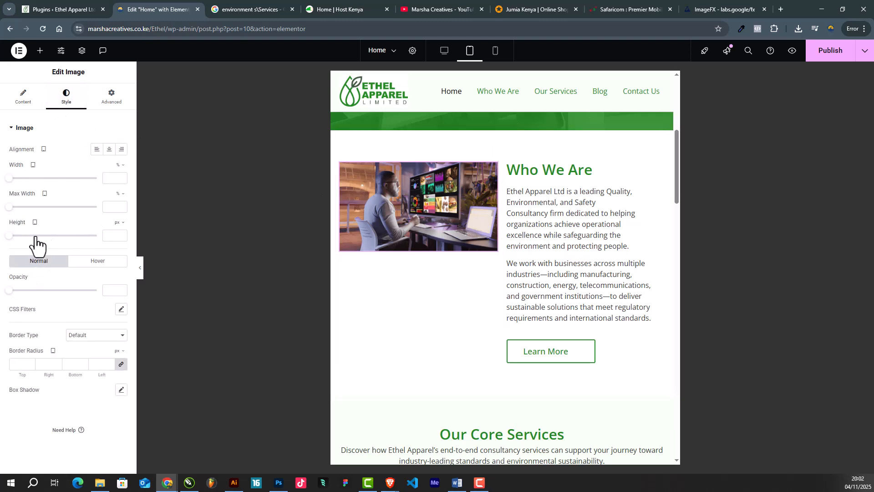
{"action": "left_click_drag", "start_coordinate": [9, 236], "coordinate": [60, 235]}
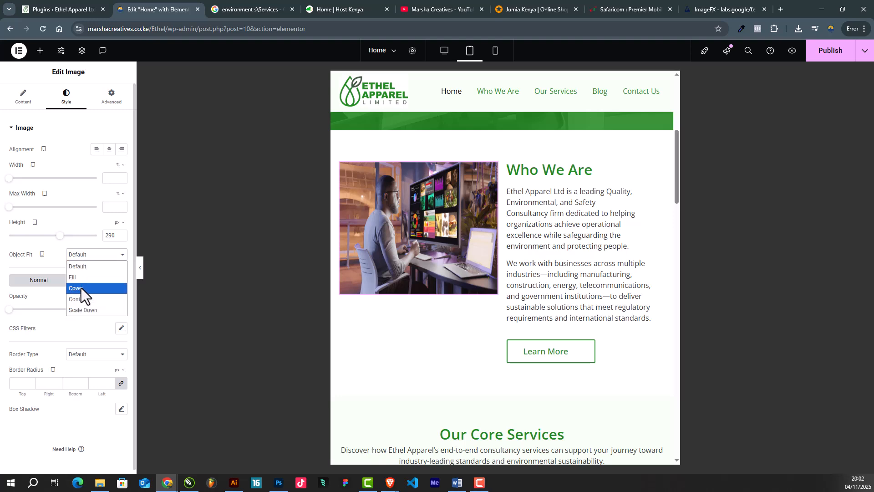
{"action": "left_click", "coordinate": [81, 288]}
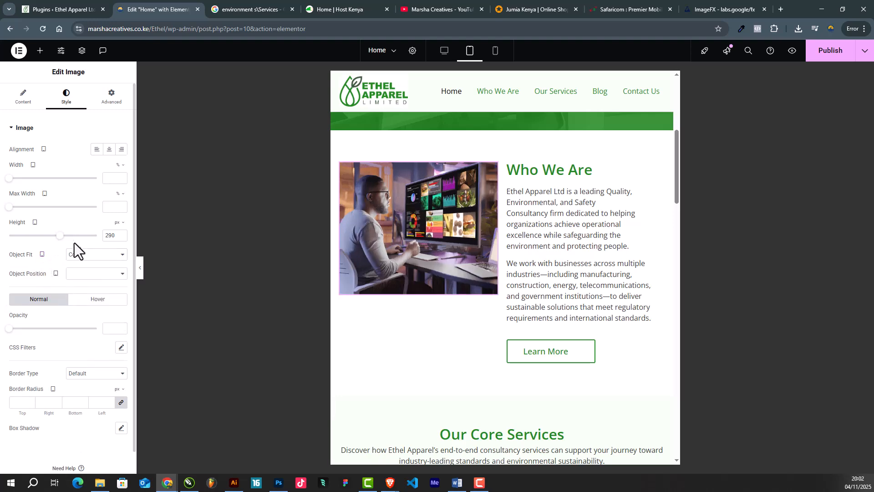
{"action": "left_click_drag", "start_coordinate": [60, 236], "coordinate": [80, 245]}
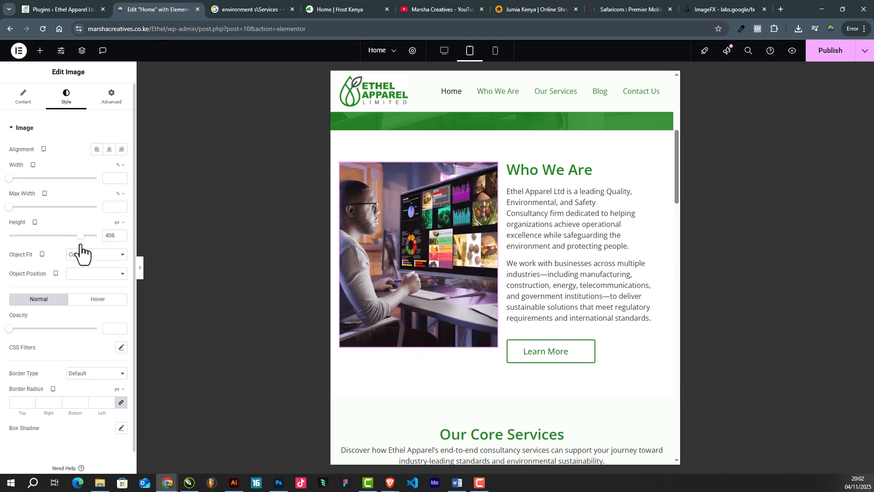
Step: Set the "Our Core Services" carousel to show 2 slides in the tablet layout
{"action": "scroll", "coordinate": [491, 246], "scroll_direction": "down", "scroll_amount": 6}
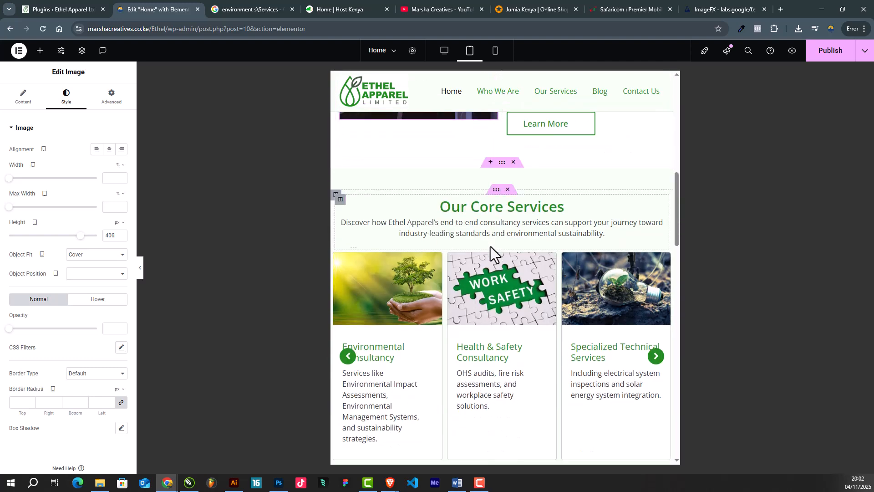
{"action": "left_click", "coordinate": [663, 209]}
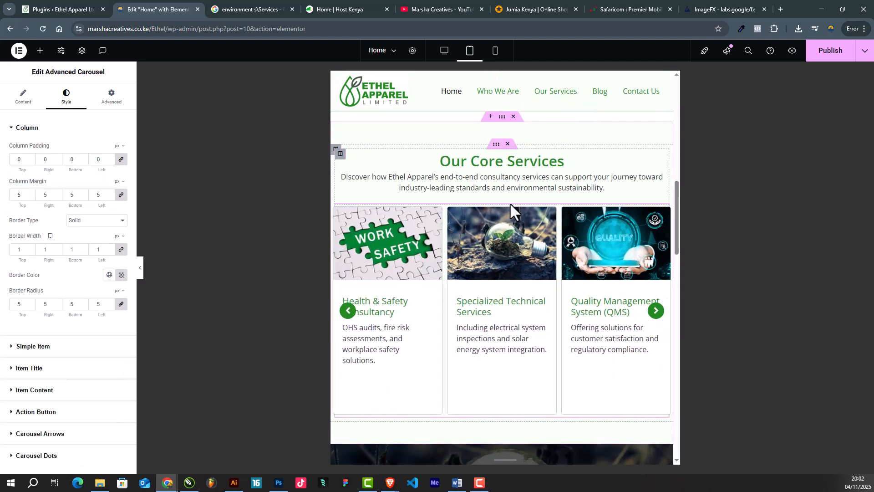
{"action": "left_click", "coordinate": [33, 108]}
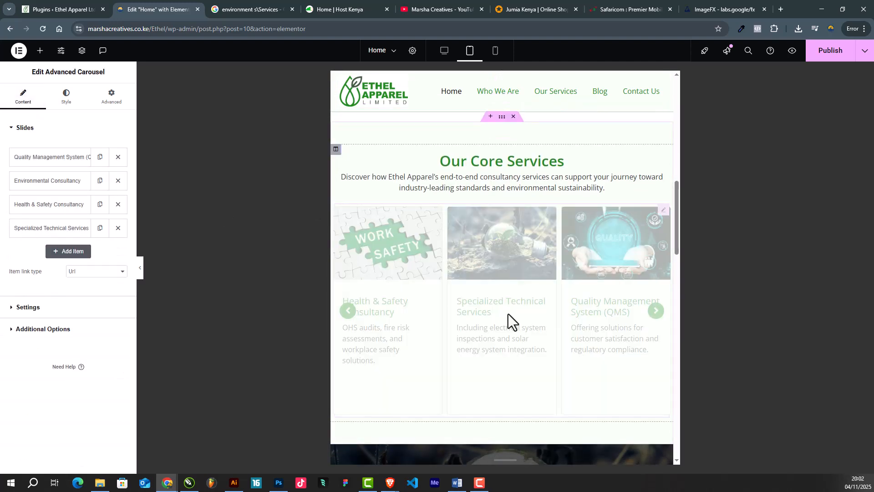
{"action": "left_click", "coordinate": [18, 309]}
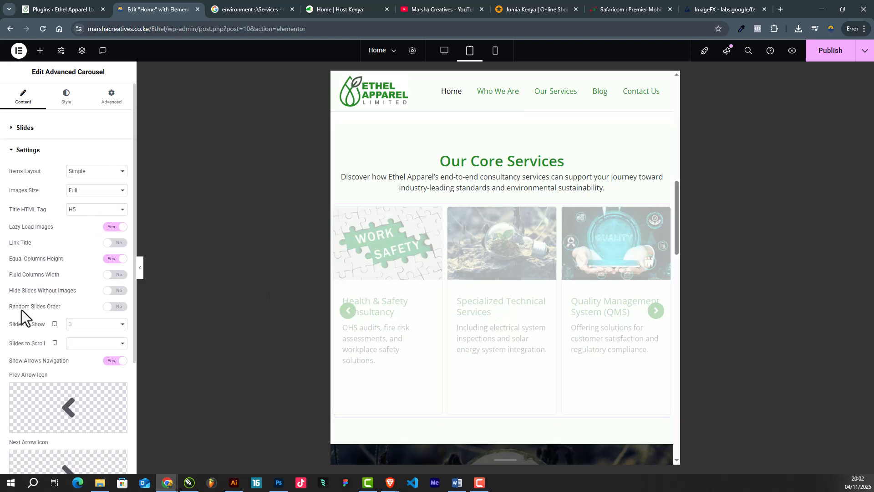
{"action": "left_click", "coordinate": [77, 325]}
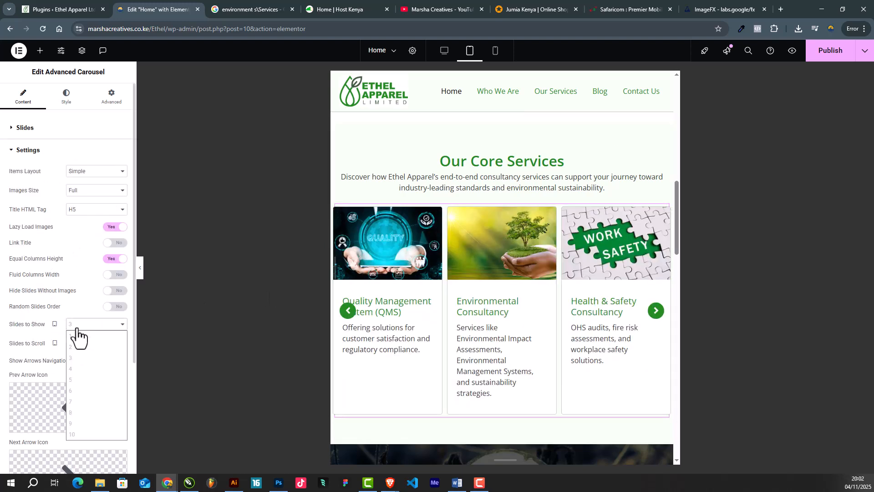
{"action": "left_click", "coordinate": [76, 347]}
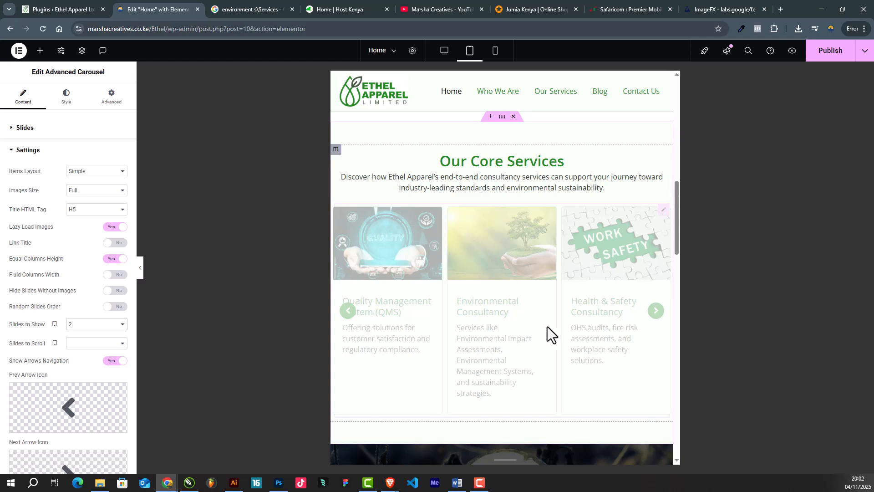
Step: Examine the remaining sections in the tablet layout down to the footer, and the upper sections in the mobile layout
{"action": "scroll", "coordinate": [551, 337], "scroll_direction": "down", "scroll_amount": 10}
{"action": "scroll", "coordinate": [549, 330], "scroll_direction": "down", "scroll_amount": 5}
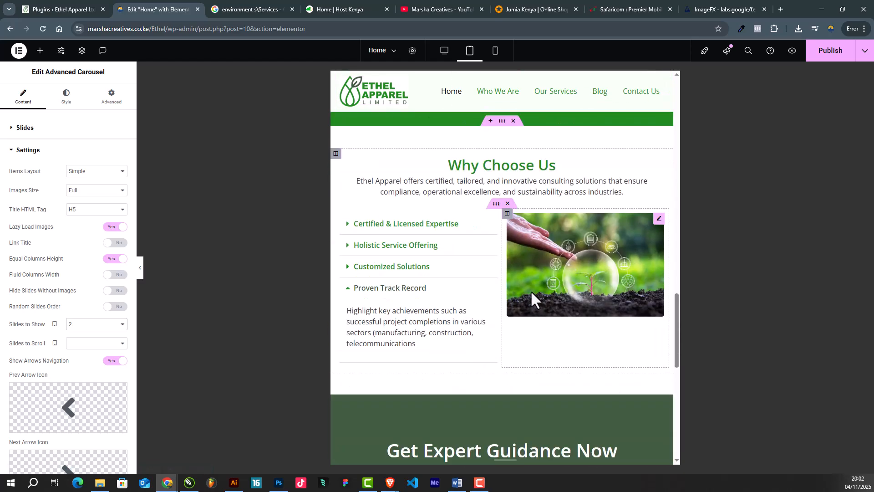
{"action": "scroll", "coordinate": [566, 253], "scroll_direction": "down", "scroll_amount": 9}
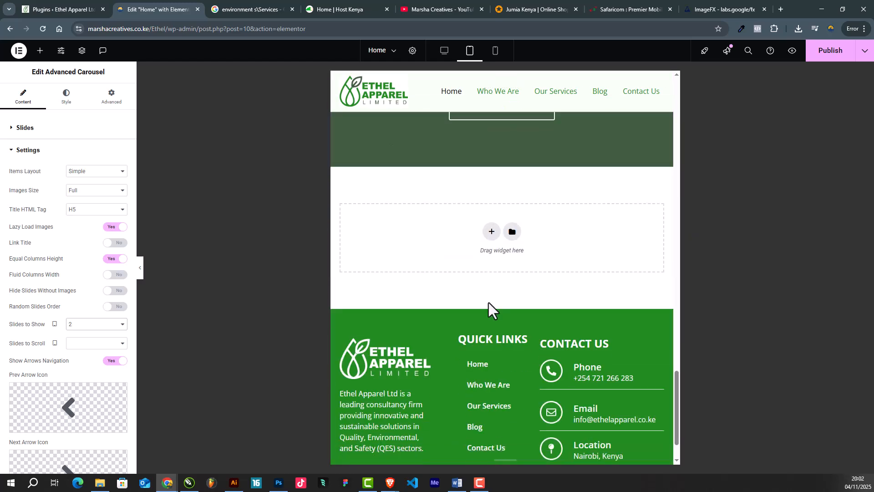
{"action": "scroll", "coordinate": [493, 304], "scroll_direction": "up", "scroll_amount": 15}
{"action": "scroll", "coordinate": [494, 304], "scroll_direction": "up", "scroll_amount": 5}
{"action": "left_click", "coordinate": [495, 51]}
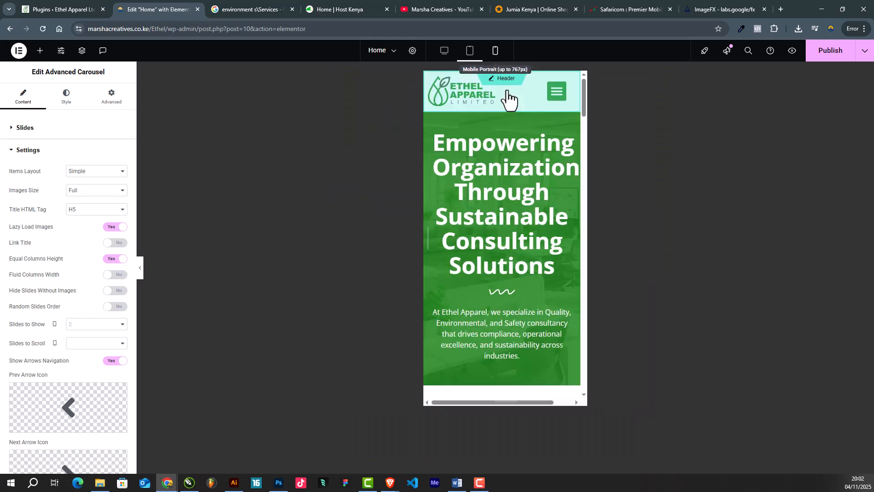
{"action": "scroll", "coordinate": [540, 274], "scroll_direction": "down", "scroll_amount": 6}
{"action": "scroll", "coordinate": [517, 242], "scroll_direction": "up", "scroll_amount": 1}
{"action": "scroll", "coordinate": [520, 250], "scroll_direction": "up", "scroll_amount": 10}
Step: Set the hero heading's mobile font size to 23 px and its line height to 1.5 em
{"action": "left_click", "coordinate": [510, 217]}
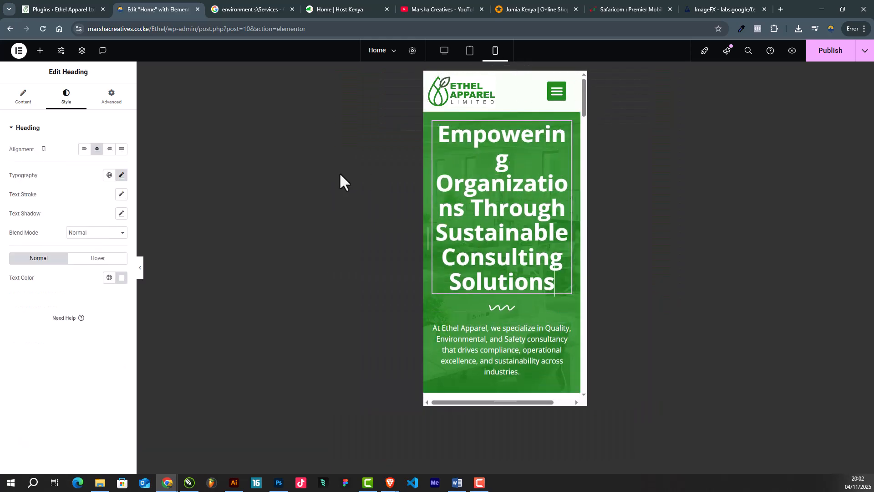
{"action": "left_click", "coordinate": [121, 175]}
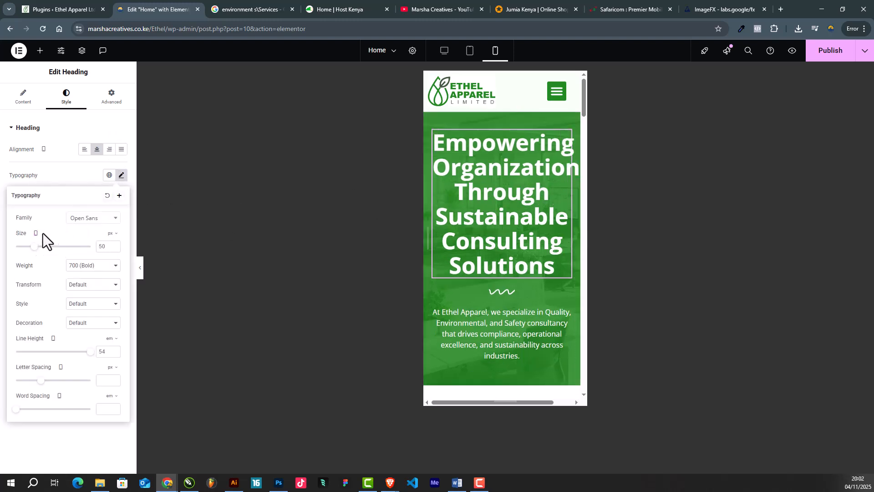
{"action": "mouse_move", "coordinate": [33, 250]}
{"action": "left_mouse_down"}
{"action": "mouse_move", "coordinate": [20, 249]}
{"action": "mouse_move", "coordinate": [27, 251]}
{"action": "left_mouse_up"}
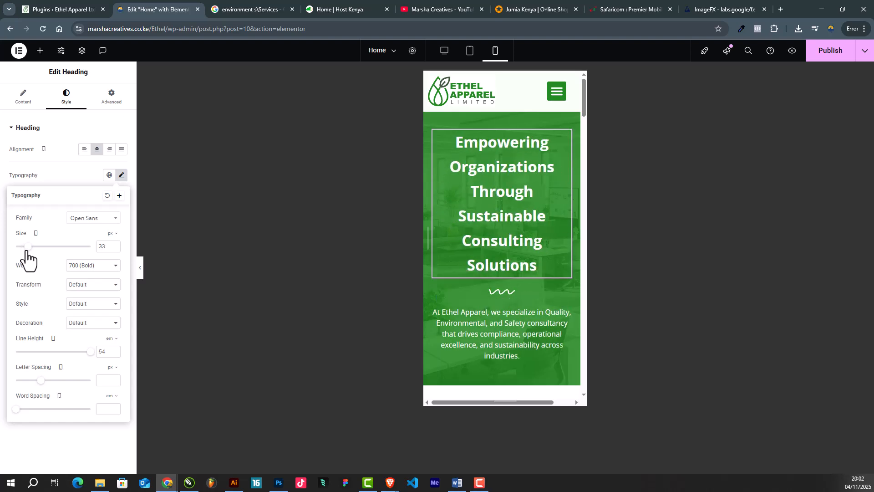
{"action": "left_click_drag", "start_coordinate": [28, 250], "coordinate": [23, 249]}
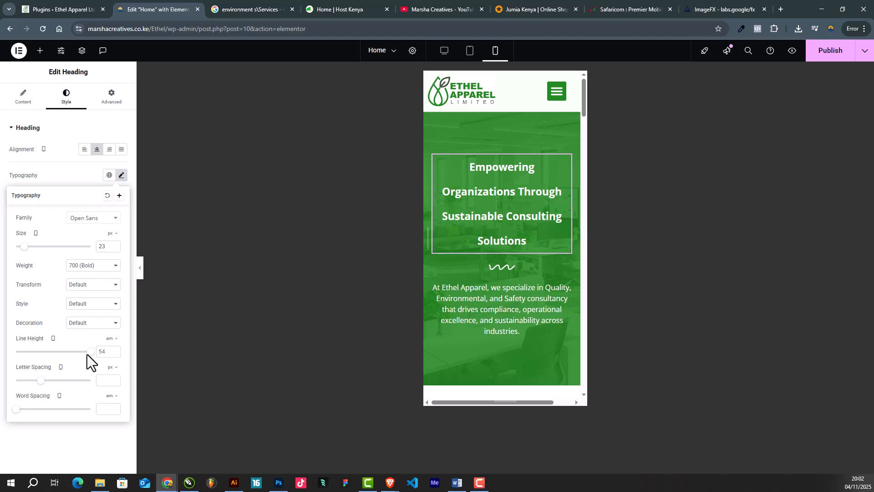
{"action": "left_click_drag", "start_coordinate": [90, 355], "coordinate": [26, 361]}
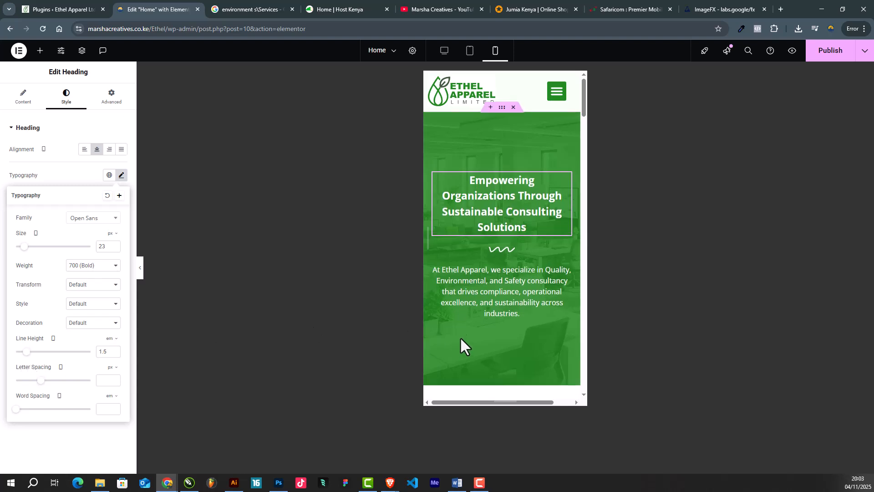
Step: Set the "Who We Are" image's height to 331 px in the mobile layout
{"action": "scroll", "coordinate": [482, 311], "scroll_direction": "down", "scroll_amount": 2}
{"action": "scroll", "coordinate": [483, 310], "scroll_direction": "up", "scroll_amount": 2}
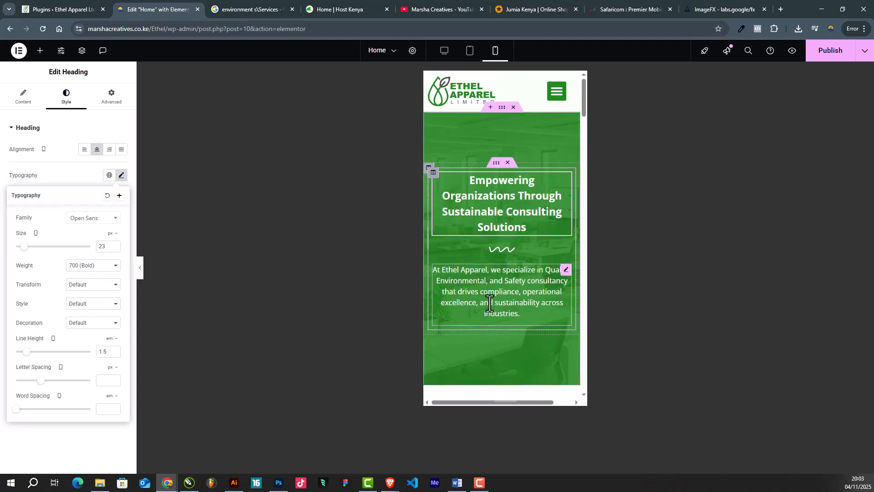
{"action": "scroll", "coordinate": [490, 306], "scroll_direction": "down", "scroll_amount": 6}
{"action": "scroll", "coordinate": [497, 233], "scroll_direction": "down", "scroll_amount": 5}
{"action": "scroll", "coordinate": [501, 246], "scroll_direction": "up", "scroll_amount": 8}
{"action": "scroll", "coordinate": [504, 239], "scroll_direction": "up", "scroll_amount": 1}
{"action": "left_click", "coordinate": [506, 248]}
{"action": "mouse_move", "coordinate": [81, 237]}
{"action": "left_mouse_down"}
{"action": "mouse_move", "coordinate": [52, 240]}
{"action": "mouse_move", "coordinate": [68, 246]}
{"action": "left_mouse_up"}
Step: Set the "Our Core Services" carousel to show 1 slide in the mobile layout
{"action": "scroll", "coordinate": [504, 258], "scroll_direction": "down", "scroll_amount": 6}
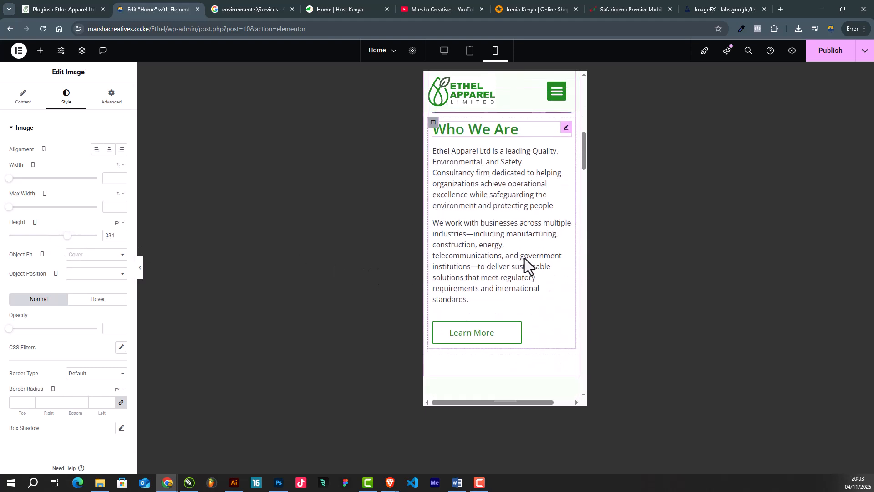
{"action": "scroll", "coordinate": [537, 258], "scroll_direction": "down", "scroll_amount": 6}
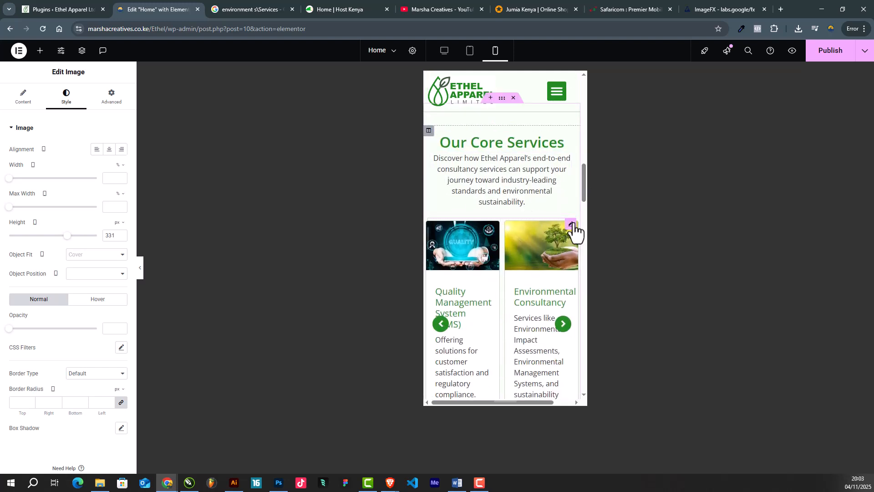
{"action": "left_click", "coordinate": [571, 225]}
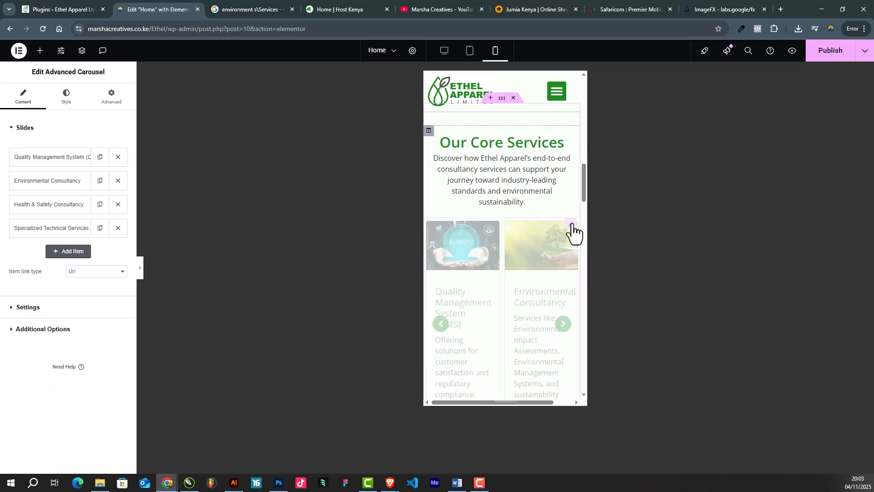
{"action": "left_click", "coordinate": [10, 306]}
{"action": "left_click", "coordinate": [93, 324]}
{"action": "left_click", "coordinate": [82, 340]}
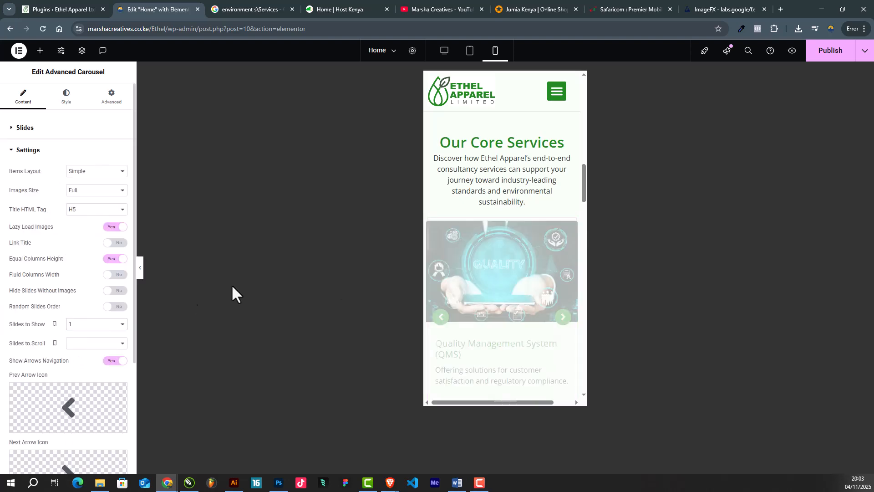
Step: Try to advance the mobile services carousel to its next slide, and examine its placement around the "Compliance. Safety. Sustainability" banner
{"action": "scroll", "coordinate": [516, 318], "scroll_direction": "down", "scroll_amount": 2}
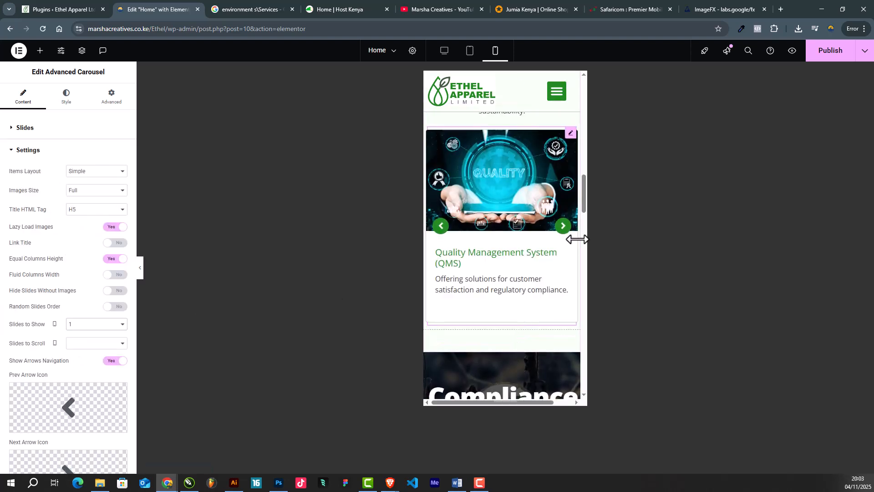
{"action": "left_click", "coordinate": [562, 228]}
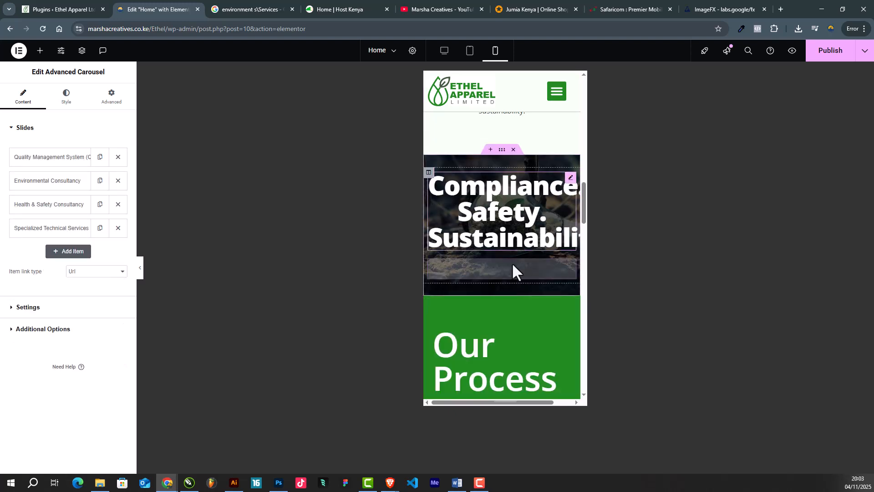
{"action": "scroll", "coordinate": [531, 308], "scroll_direction": "up", "scroll_amount": 4}
{"action": "scroll", "coordinate": [550, 300], "scroll_direction": "down", "scroll_amount": 3}
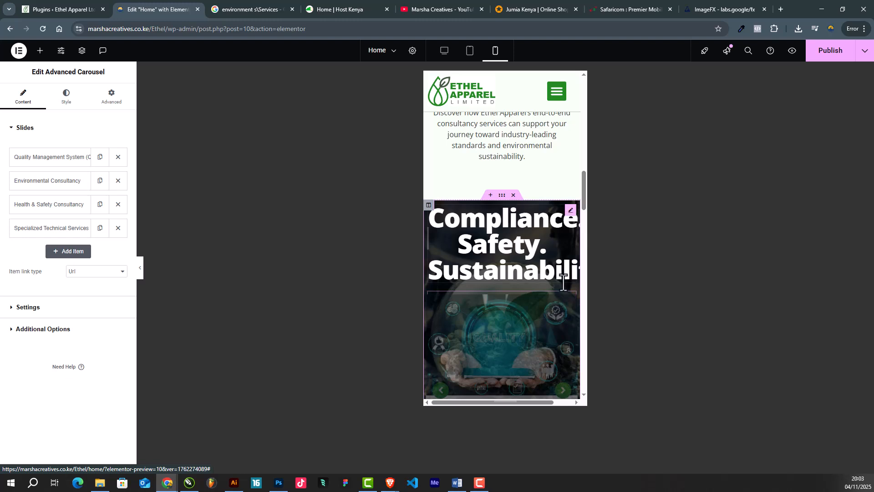
{"action": "scroll", "coordinate": [563, 282], "scroll_direction": "up", "scroll_amount": 4}
{"action": "scroll", "coordinate": [555, 300], "scroll_direction": "down", "scroll_amount": 7}
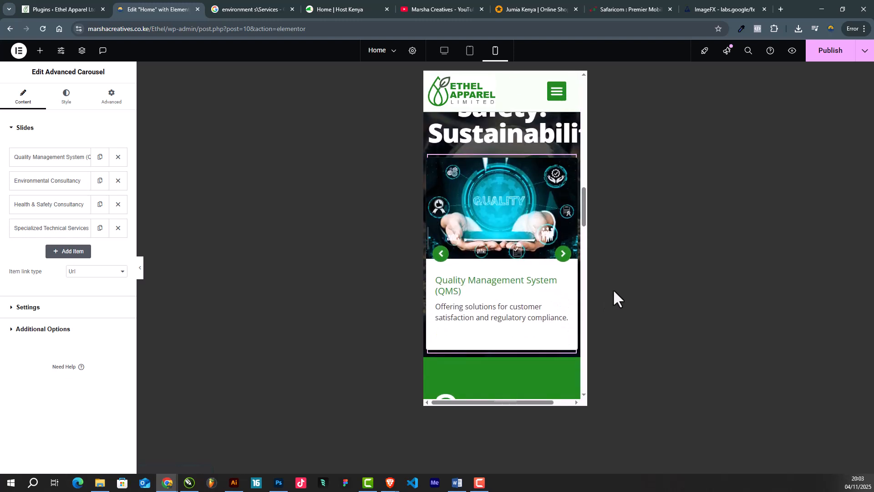
{"action": "scroll", "coordinate": [570, 287], "scroll_direction": "up", "scroll_amount": 1}
{"action": "scroll", "coordinate": [569, 285], "scroll_direction": "up", "scroll_amount": 3}
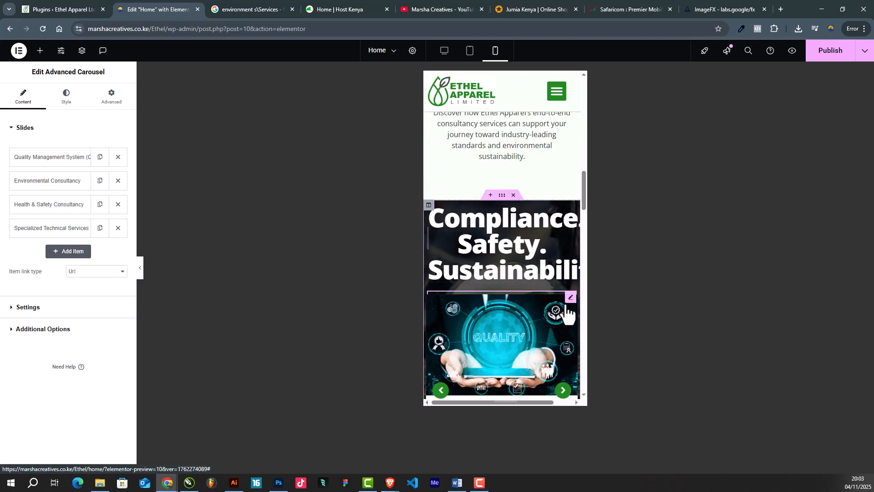
Step: Examine the "Our Core Services" carousel and the "Compliance. Safety. Sustainability" banner beneath it in the mobile layout
{"action": "scroll", "coordinate": [568, 315], "scroll_direction": "up", "scroll_amount": 3}
{"action": "scroll", "coordinate": [564, 358], "scroll_direction": "down", "scroll_amount": 1}
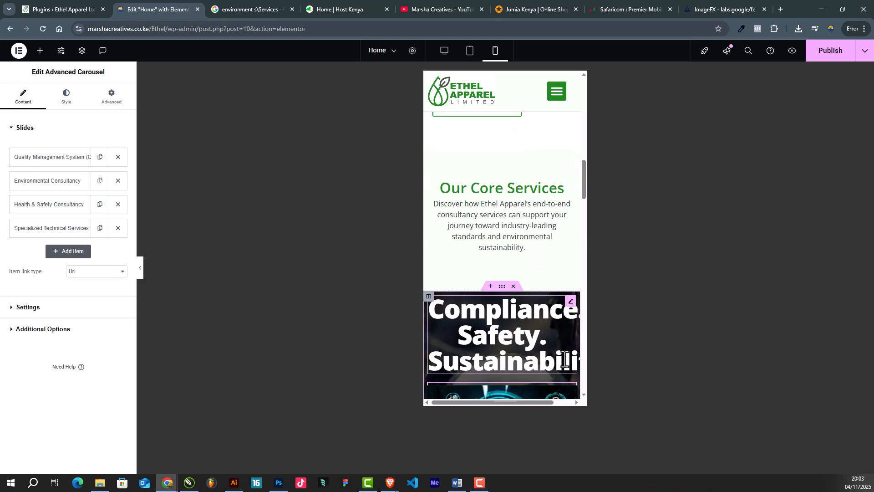
{"action": "scroll", "coordinate": [568, 364], "scroll_direction": "down", "scroll_amount": 2}
{"action": "left_click_drag", "start_coordinate": [569, 294], "coordinate": [507, 164]}
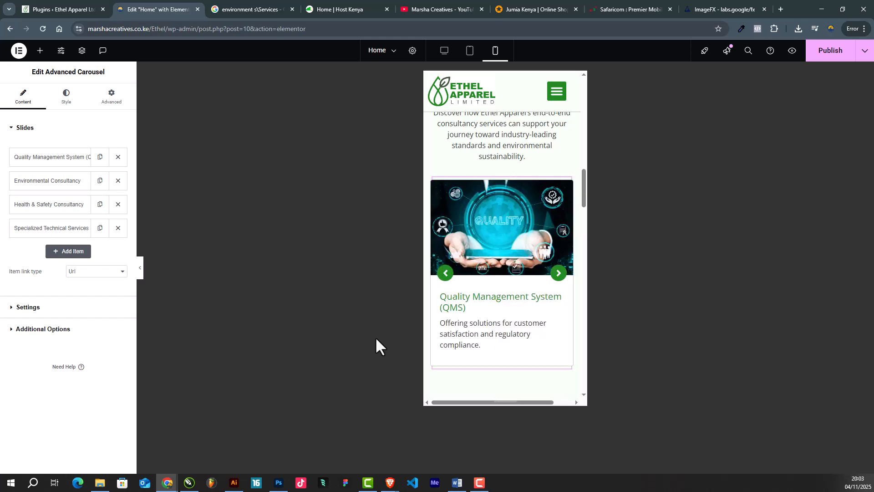
{"action": "scroll", "coordinate": [466, 341], "scroll_direction": "up", "scroll_amount": 4}
{"action": "scroll", "coordinate": [466, 341], "scroll_direction": "down", "scroll_amount": 5}
{"action": "scroll", "coordinate": [466, 341], "scroll_direction": "up", "scroll_amount": 3}
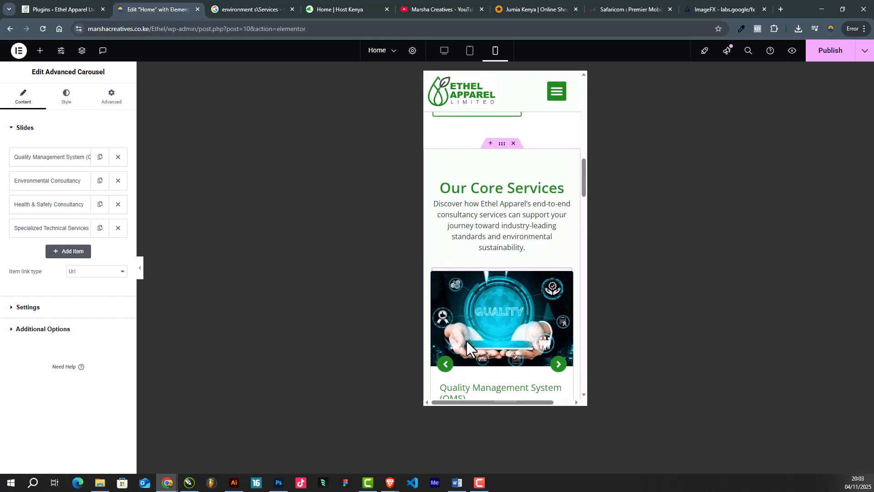
{"action": "scroll", "coordinate": [466, 341], "scroll_direction": "down", "scroll_amount": 6}
{"action": "scroll", "coordinate": [466, 341], "scroll_direction": "down", "scroll_amount": 2}
{"action": "scroll", "coordinate": [467, 341], "scroll_direction": "up", "scroll_amount": 8}
{"action": "scroll", "coordinate": [467, 342], "scroll_direction": "down", "scroll_amount": 10}
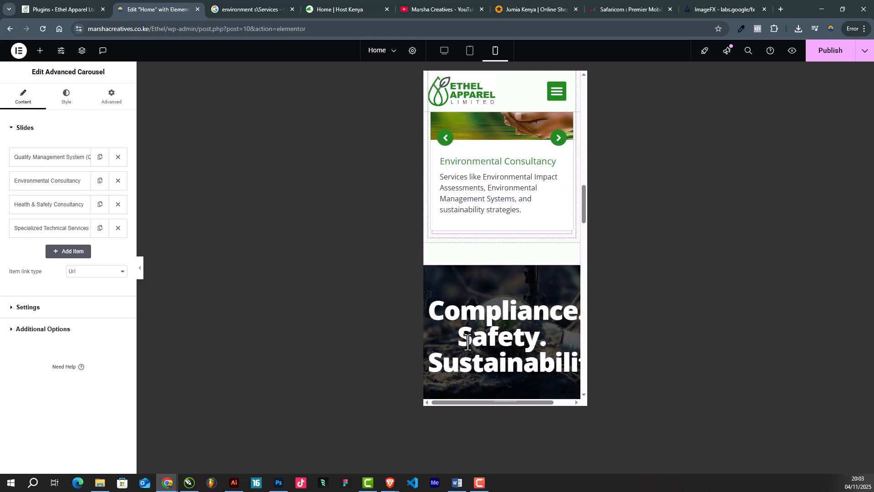
{"action": "scroll", "coordinate": [473, 334], "scroll_direction": "up", "scroll_amount": 3}
{"action": "scroll", "coordinate": [505, 261], "scroll_direction": "up", "scroll_amount": 1}
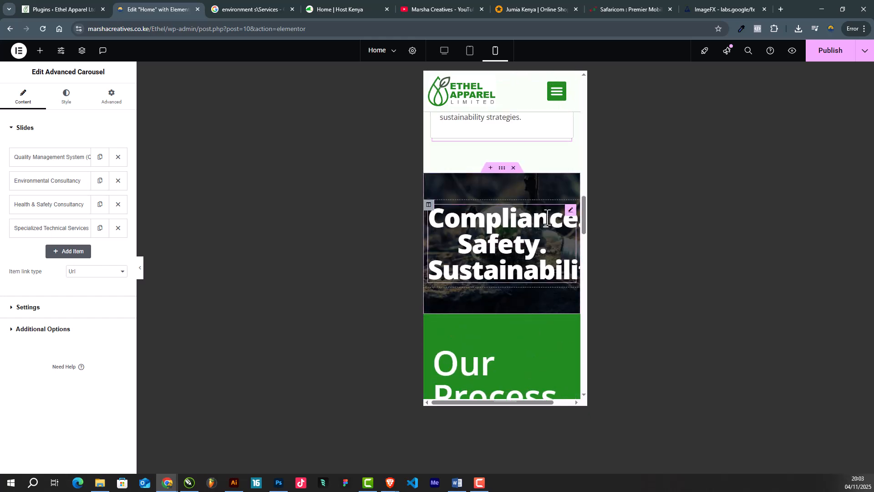
Step: Set the mobile font size of the "Compliance. Safety. Sustainability" heading to 46 px
{"action": "left_click", "coordinate": [570, 211]}
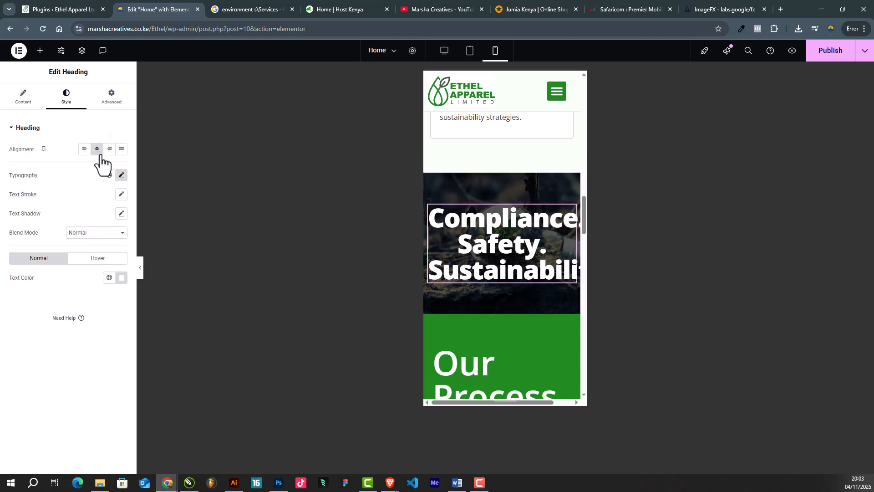
{"action": "left_click", "coordinate": [121, 176]}
{"action": "left_click_drag", "start_coordinate": [35, 251], "coordinate": [31, 256]}
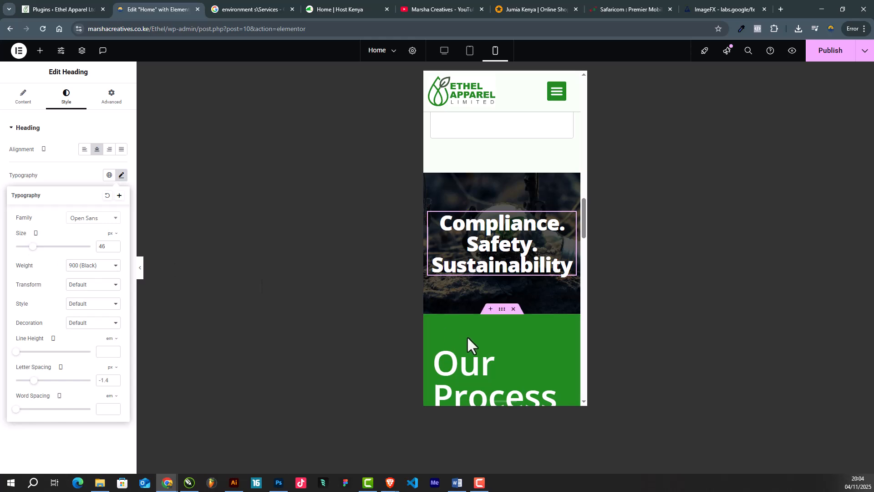
Step: Review the mobile layout of the sections from "Our Process" down, and return to the hero section
{"action": "scroll", "coordinate": [468, 340], "scroll_direction": "down", "scroll_amount": 6}
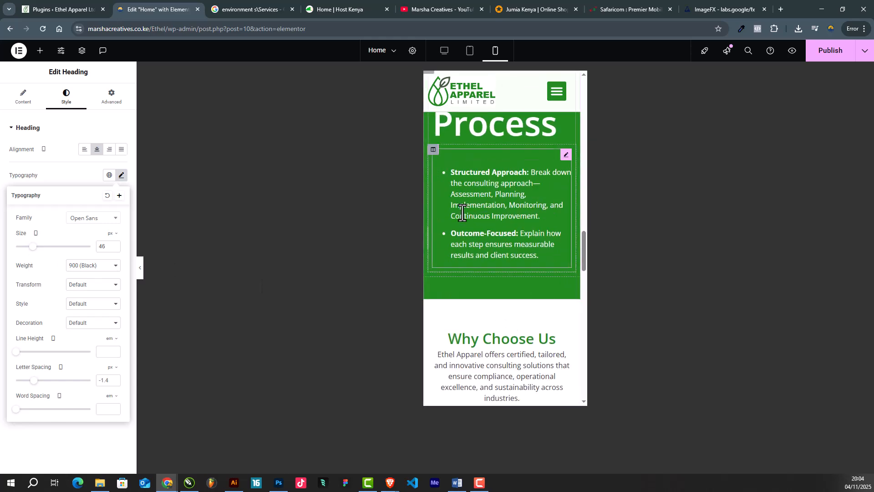
{"action": "scroll", "coordinate": [469, 205], "scroll_direction": "down", "scroll_amount": 9}
{"action": "scroll", "coordinate": [531, 303], "scroll_direction": "down", "scroll_amount": 5}
{"action": "scroll", "coordinate": [531, 309], "scroll_direction": "up", "scroll_amount": 3}
{"action": "scroll", "coordinate": [511, 336], "scroll_direction": "down", "scroll_amount": 10}
{"action": "scroll", "coordinate": [510, 337], "scroll_direction": "down", "scroll_amount": 2}
{"action": "scroll", "coordinate": [510, 337], "scroll_direction": "up", "scroll_amount": 15}
{"action": "scroll", "coordinate": [517, 321], "scroll_direction": "up", "scroll_amount": 4}
{"action": "scroll", "coordinate": [421, 296], "scroll_direction": "up", "scroll_amount": 15}
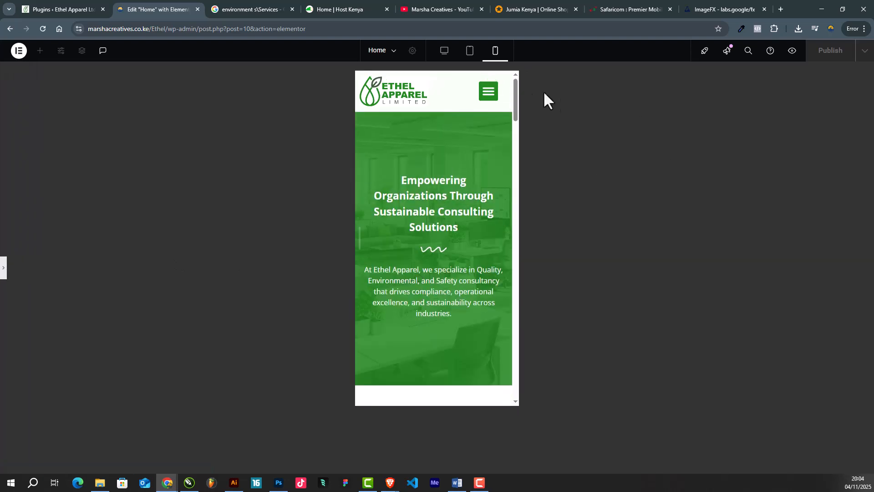
Step: In the mobile preview, try the header's navigation menu and review the page from the hero through "Our Core Services"
{"action": "left_click", "coordinate": [489, 96]}
{"action": "left_click", "coordinate": [490, 95]}
{"action": "scroll", "coordinate": [503, 204], "scroll_direction": "down", "scroll_amount": 1}
{"action": "scroll", "coordinate": [503, 205], "scroll_direction": "down", "scroll_amount": 6}
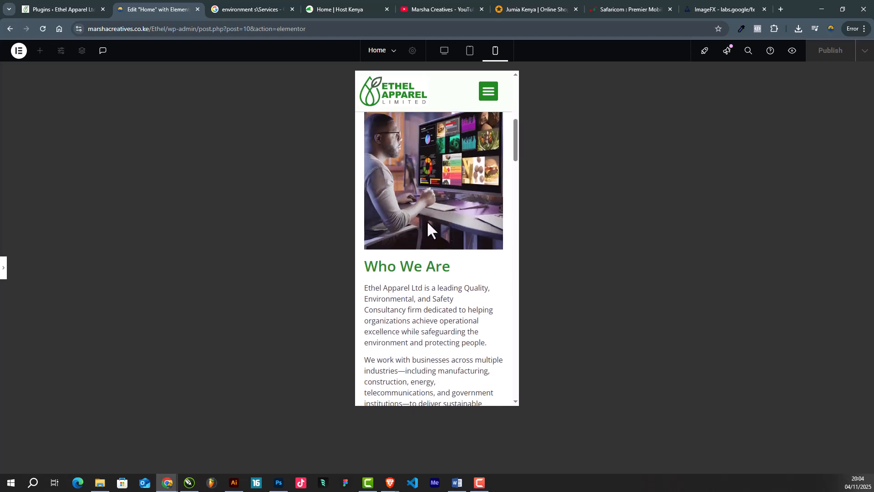
{"action": "scroll", "coordinate": [479, 260], "scroll_direction": "down", "scroll_amount": 5}
{"action": "scroll", "coordinate": [480, 250], "scroll_direction": "up", "scroll_amount": 5}
{"action": "scroll", "coordinate": [480, 253], "scroll_direction": "down", "scroll_amount": 8}
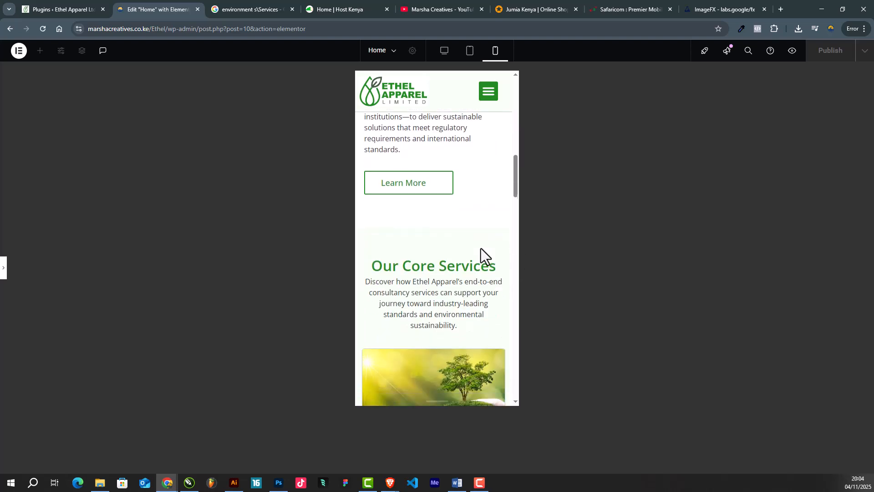
{"action": "scroll", "coordinate": [460, 200], "scroll_direction": "down", "scroll_amount": 5}
{"action": "scroll", "coordinate": [460, 204], "scroll_direction": "up", "scroll_amount": 3}
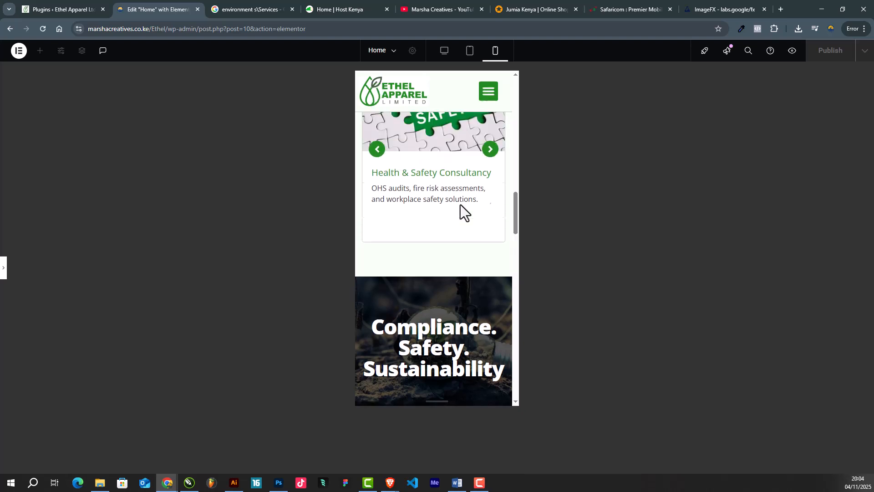
Step: Advance the services carousel, try the first two "Why Choose Us" accordion items, and review the preview down to the contact call-to-action
{"action": "left_click", "coordinate": [489, 227]}
{"action": "left_click", "coordinate": [490, 227]}
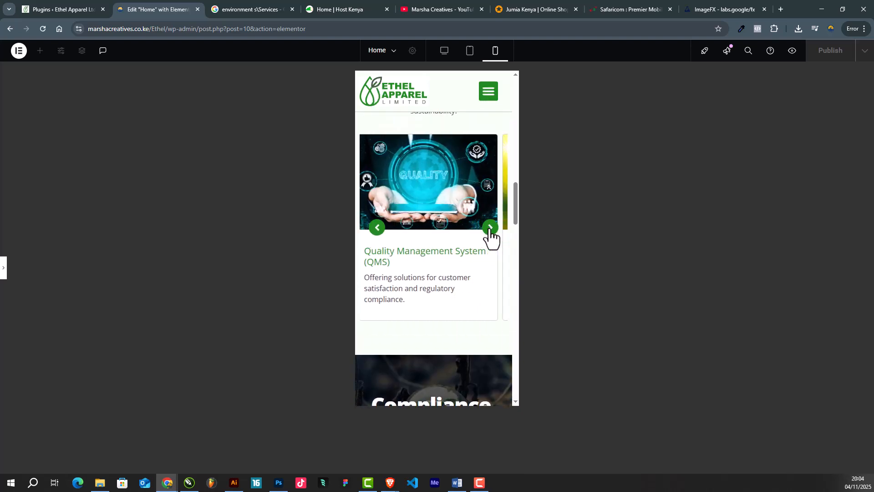
{"action": "scroll", "coordinate": [489, 231], "scroll_direction": "down", "scroll_amount": 4}
{"action": "scroll", "coordinate": [490, 237], "scroll_direction": "down", "scroll_amount": 1}
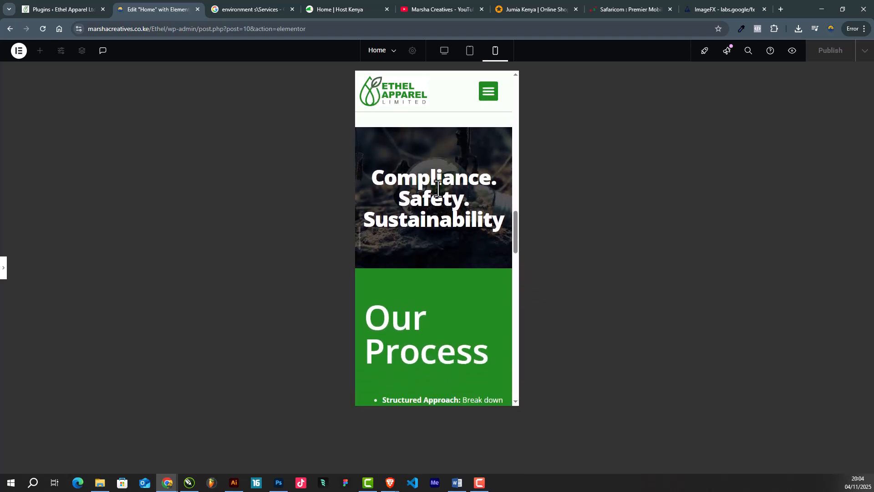
{"action": "scroll", "coordinate": [439, 191], "scroll_direction": "down", "scroll_amount": 3}
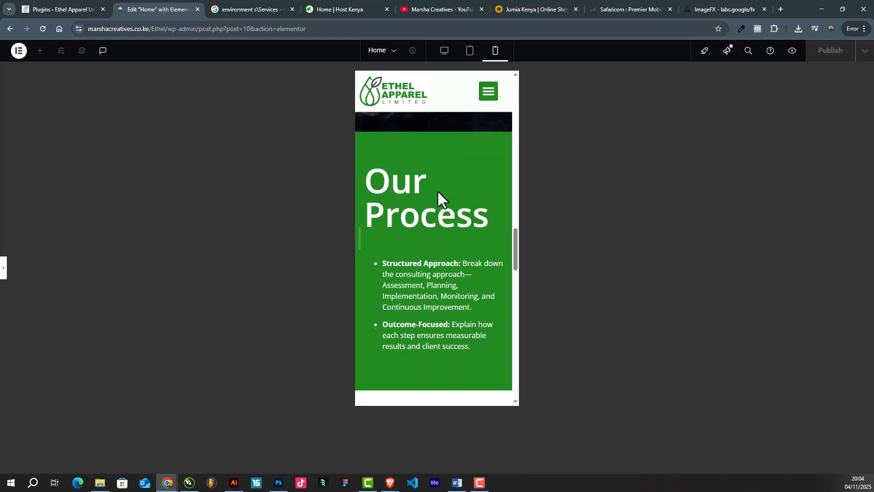
{"action": "scroll", "coordinate": [443, 227], "scroll_direction": "down", "scroll_amount": 8}
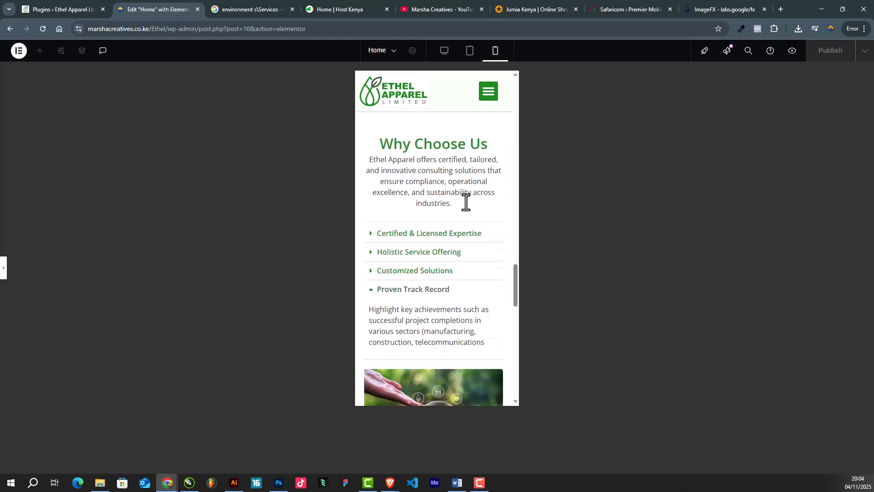
{"action": "left_click", "coordinate": [371, 156]}
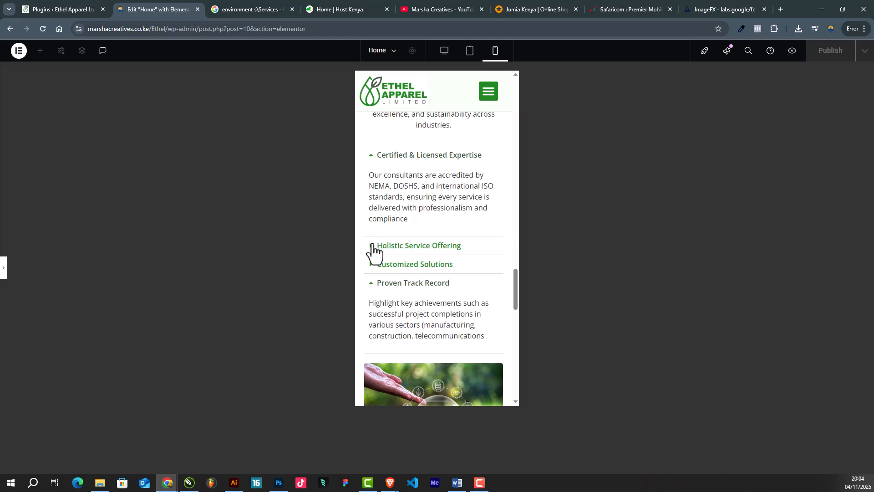
{"action": "left_click", "coordinate": [374, 246]}
{"action": "scroll", "coordinate": [438, 216], "scroll_direction": "down", "scroll_amount": 10}
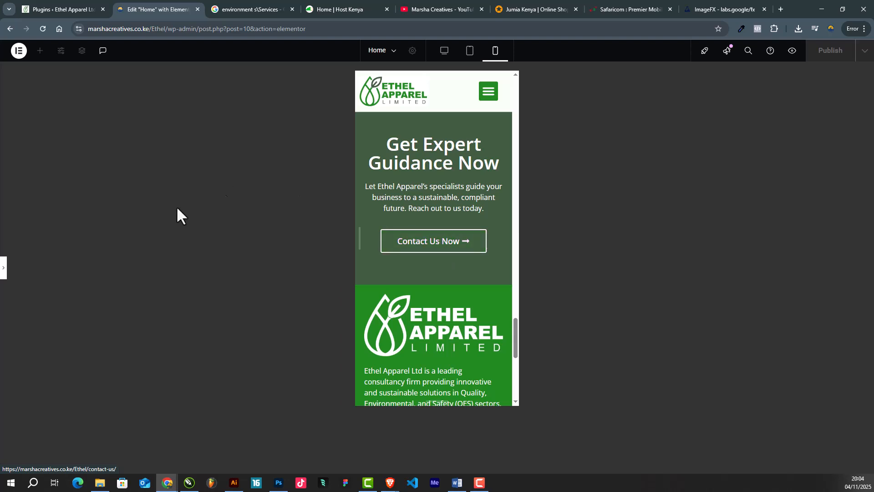
Step: Leave the preview for the editing view and save the Home page
{"action": "left_click", "coordinate": [3, 268]}
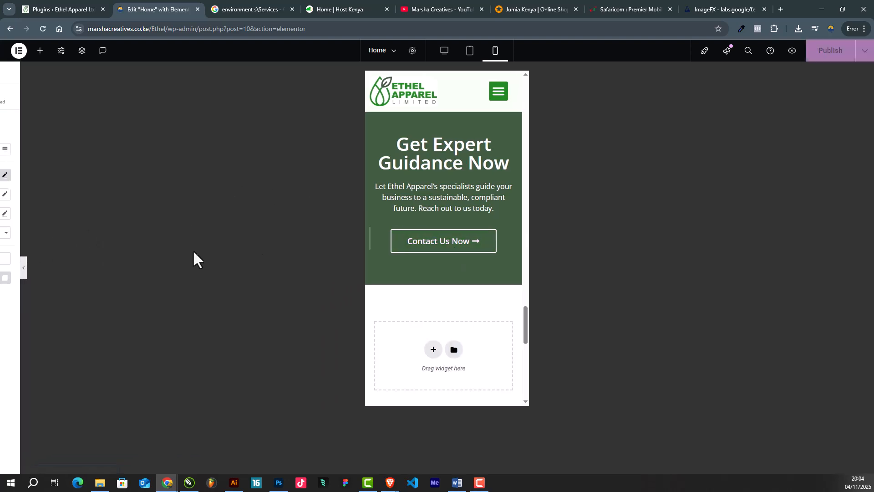
{"action": "key", "text": "ctrl+s"}
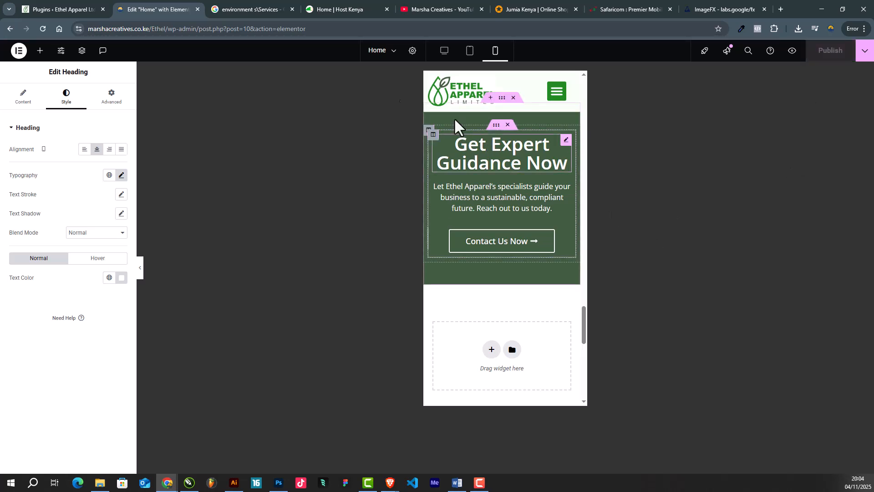
Step: Switch to the WordPress admin and open the Ethel Apparel site's front end in a new browser tab
{"action": "left_click", "coordinate": [68, 8]}
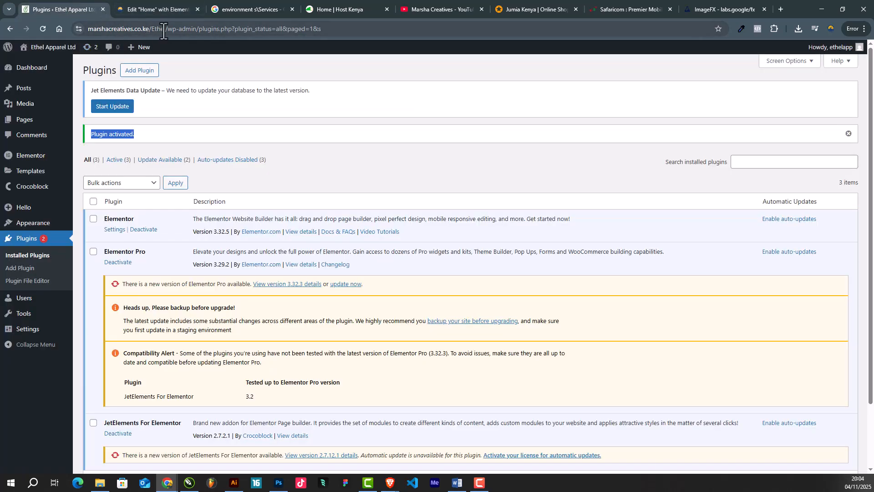
{"action": "left_click_drag", "start_coordinate": [167, 32], "coordinate": [75, 31]}
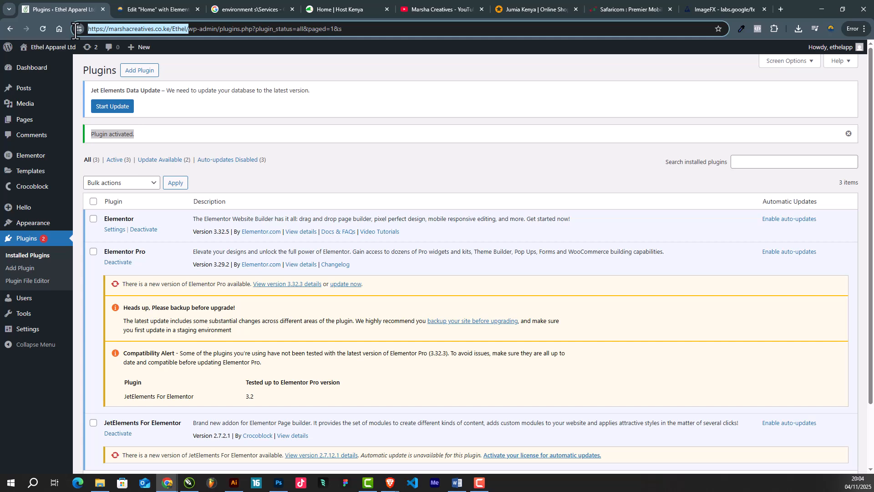
{"action": "mouse_move", "coordinate": [29, 51]}
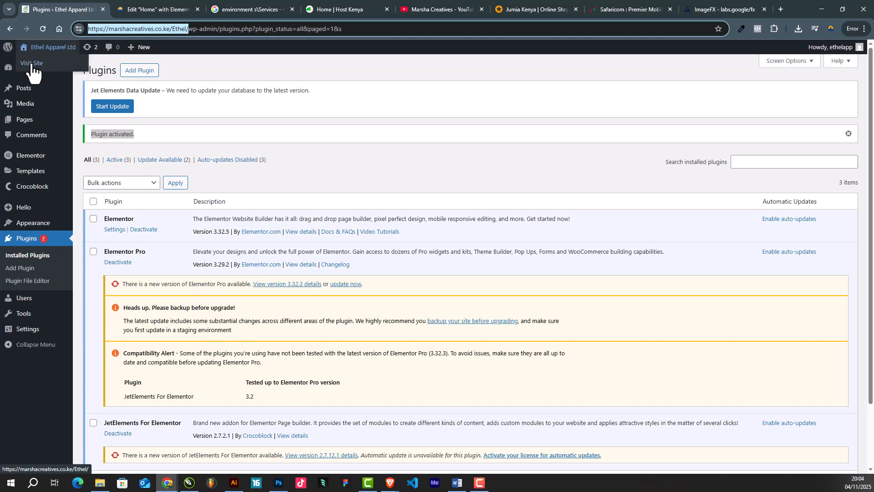
{"action": "right_click", "coordinate": [33, 68]}
{"action": "left_click", "coordinate": [59, 68]}
{"action": "left_click", "coordinate": [125, 7]}
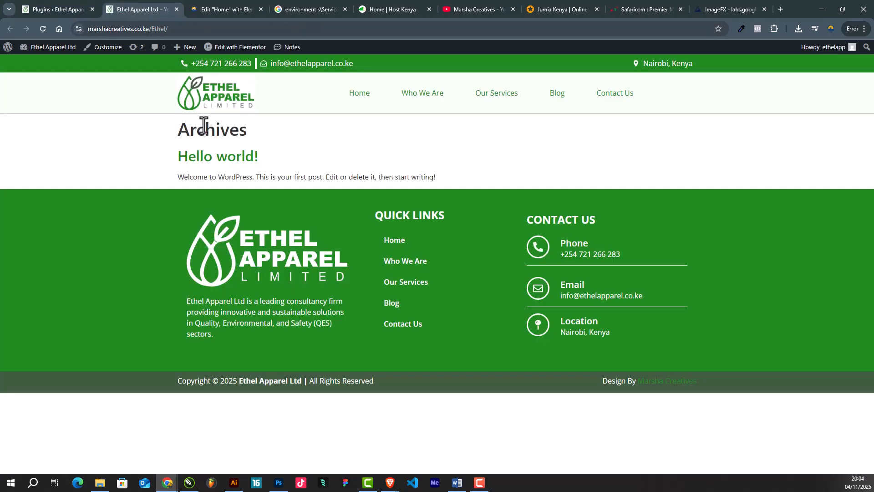
Step: Examine the "Archives" and "Hello world!" content between the header and footer on the site's front page
{"action": "left_click_drag", "start_coordinate": [452, 172], "coordinate": [283, 135]}
{"action": "left_click_drag", "start_coordinate": [483, 169], "coordinate": [204, 132]}
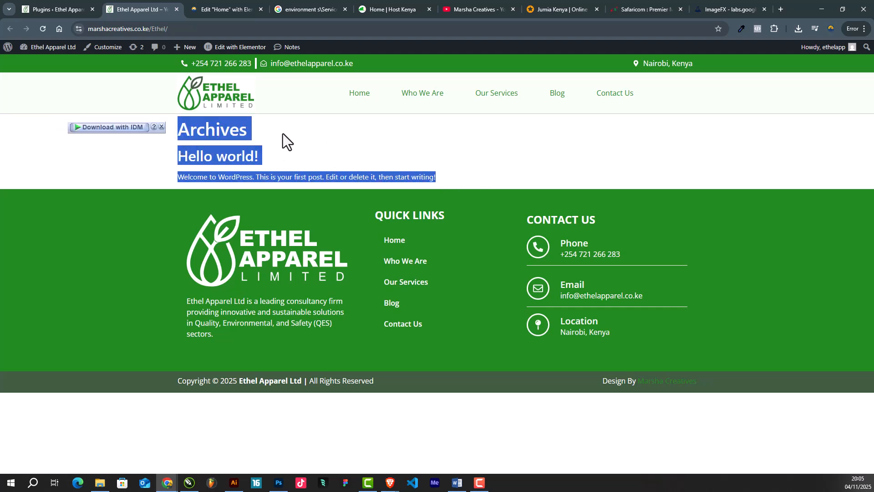
{"action": "left_click_drag", "start_coordinate": [487, 166], "coordinate": [180, 131]}
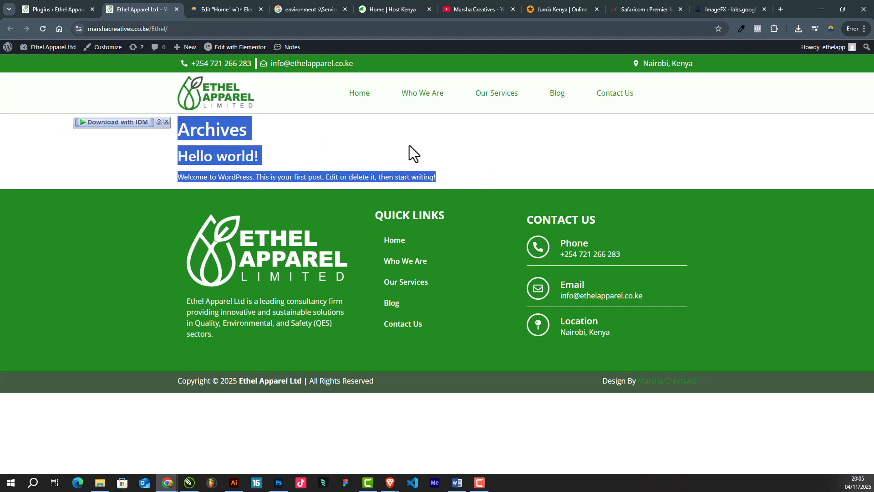
{"action": "left_click", "coordinate": [511, 153]}
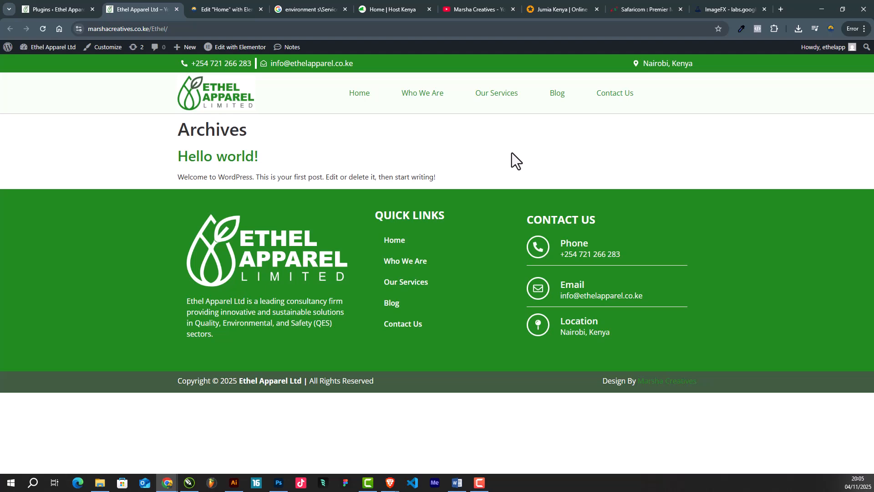
{"action": "left_click_drag", "start_coordinate": [461, 165], "coordinate": [169, 136]}
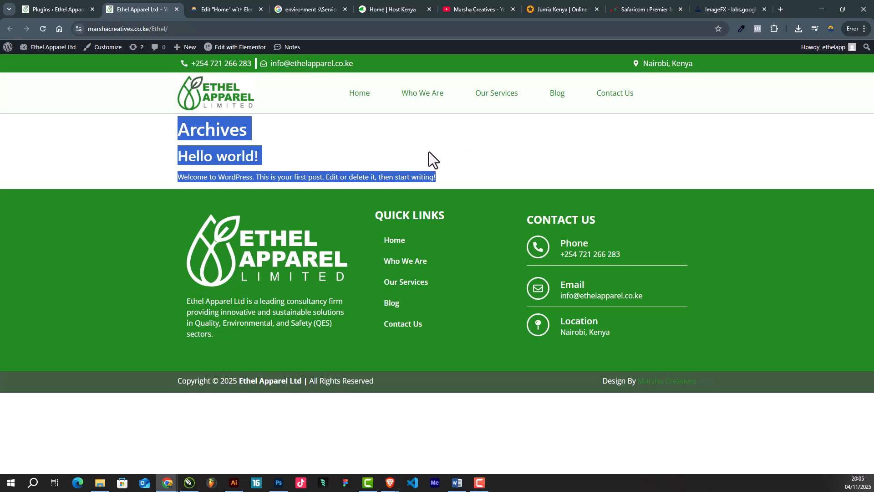
{"action": "left_click", "coordinate": [460, 174]}
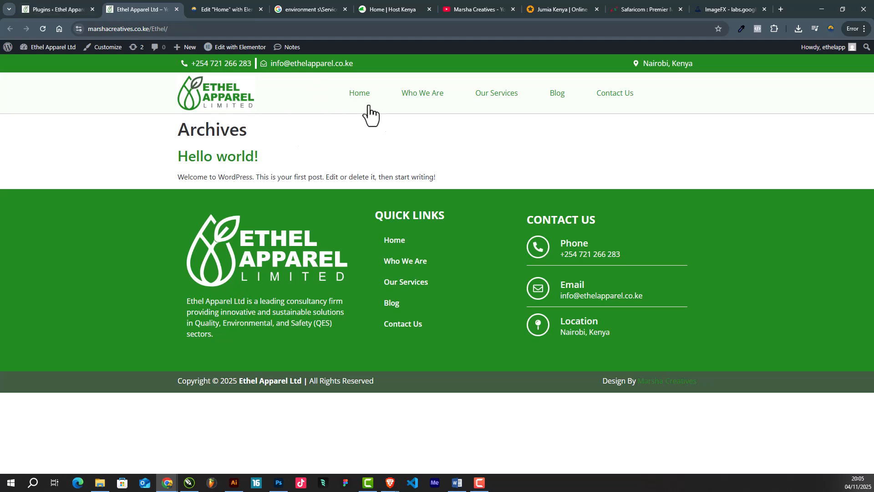
Step: In the WordPress reading settings, make the homepage a static page, assign Home to it, and save the changes
{"action": "left_click", "coordinate": [75, 3]}
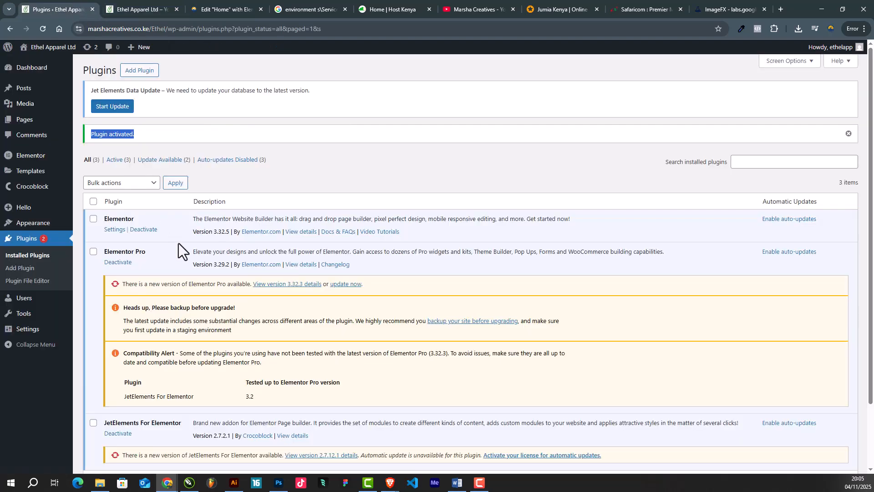
{"action": "mouse_move", "coordinate": [28, 331]}
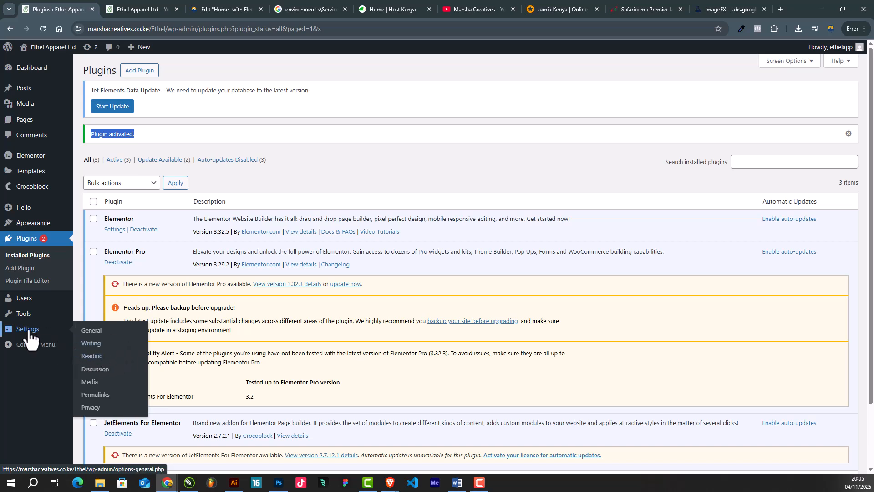
{"action": "left_click", "coordinate": [96, 360]}
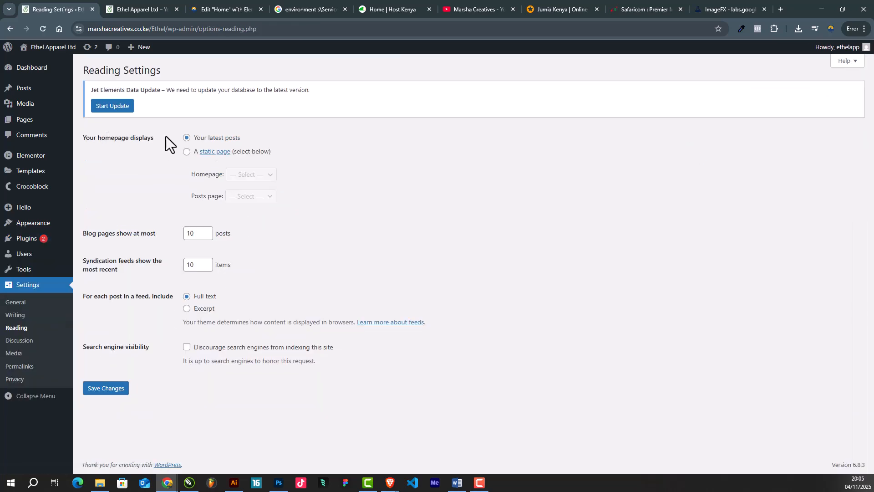
{"action": "left_click", "coordinate": [187, 152]}
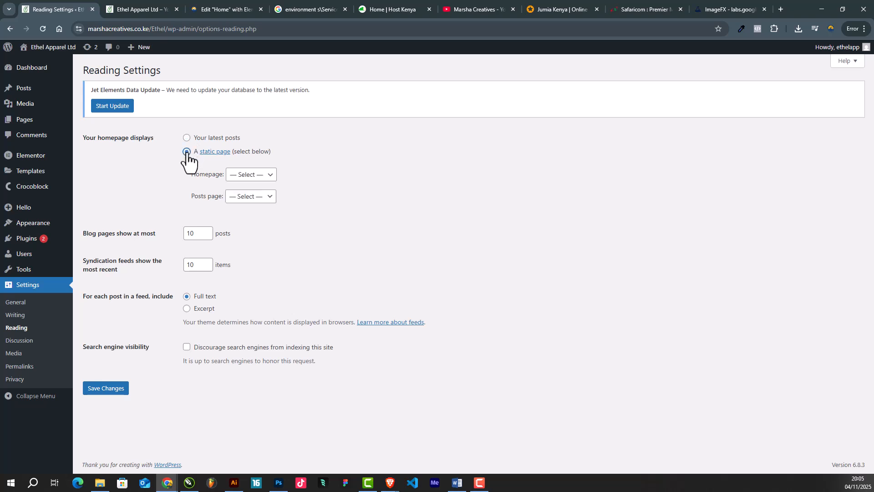
{"action": "left_click", "coordinate": [266, 184]}
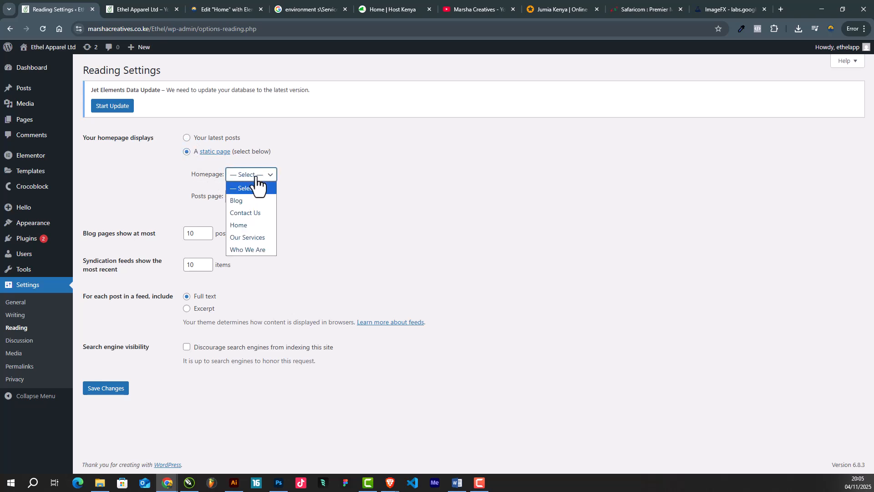
{"action": "left_click", "coordinate": [239, 225]}
{"action": "left_click", "coordinate": [103, 389]}
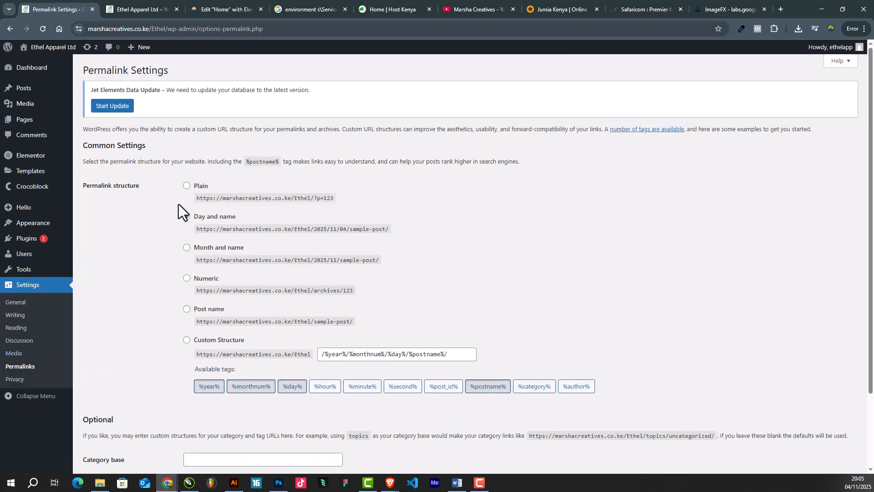
Step: Set the WordPress permalink structure to Post name and save the changes
{"action": "left_click", "coordinate": [187, 309]}
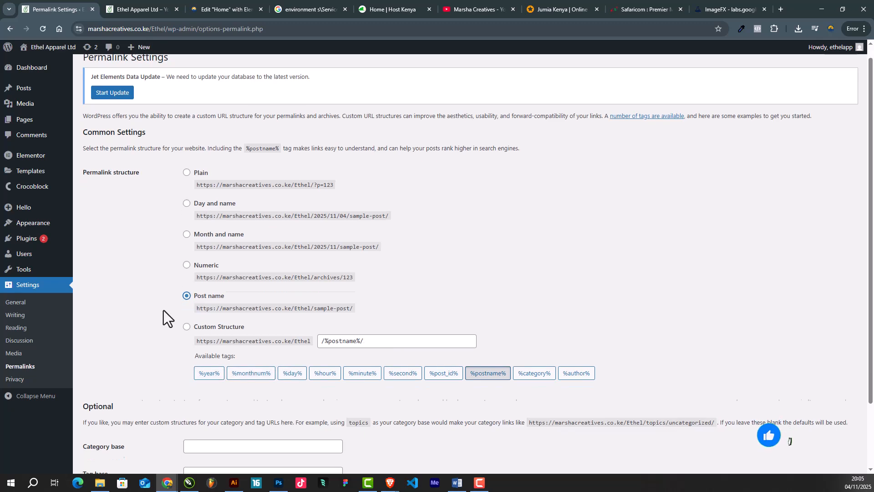
{"action": "scroll", "coordinate": [163, 310], "scroll_direction": "down", "scroll_amount": 2}
{"action": "left_click", "coordinate": [110, 426]}
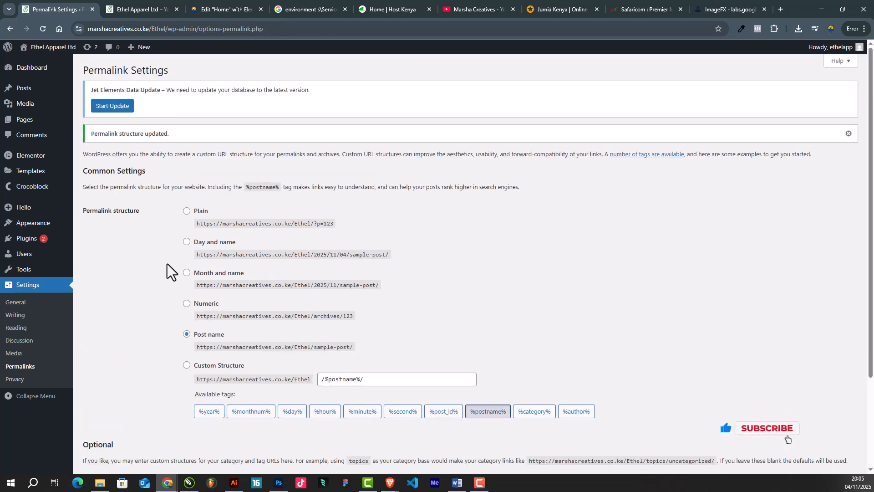
Step: Reload the site's front end and examine the home page from the hero banner to the Our Core Services section
{"action": "left_click", "coordinate": [141, 2]}
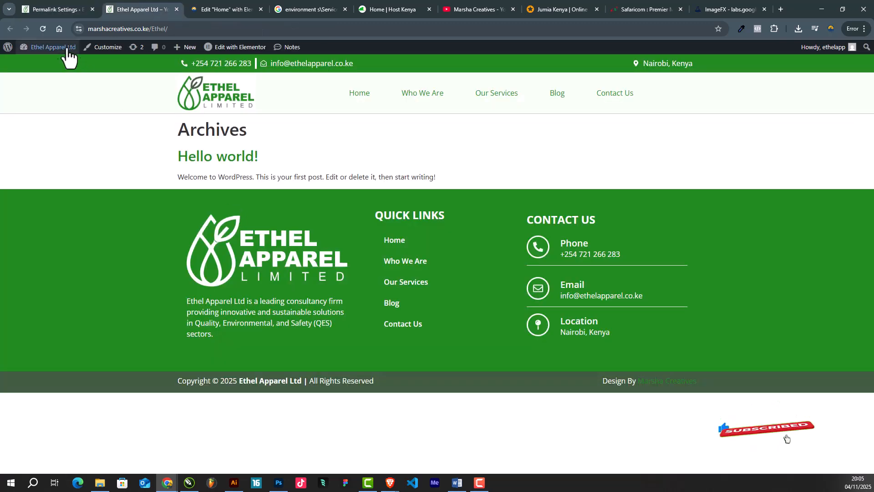
{"action": "left_click", "coordinate": [43, 28]}
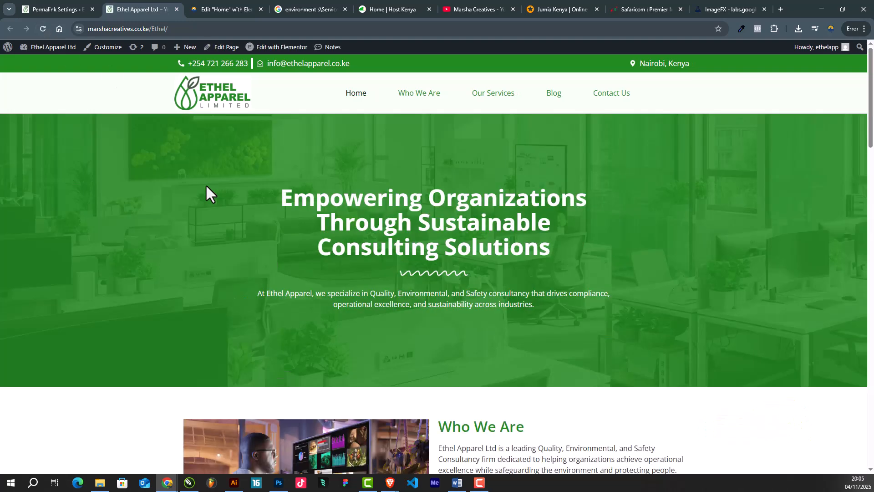
{"action": "scroll", "coordinate": [212, 190], "scroll_direction": "down", "scroll_amount": 3}
{"action": "scroll", "coordinate": [214, 195], "scroll_direction": "up", "scroll_amount": 2}
{"action": "scroll", "coordinate": [291, 191], "scroll_direction": "down", "scroll_amount": 3}
{"action": "scroll", "coordinate": [273, 195], "scroll_direction": "up", "scroll_amount": 4}
{"action": "scroll", "coordinate": [587, 249], "scroll_direction": "down", "scroll_amount": 5}
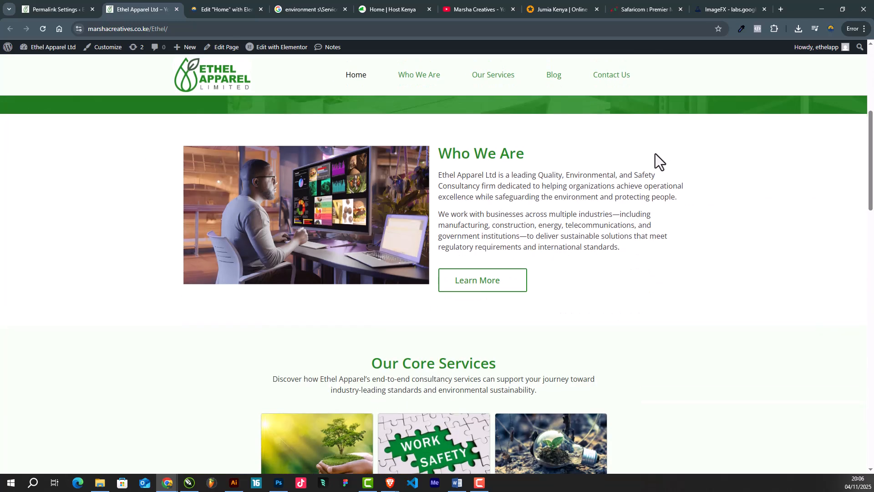
{"action": "scroll", "coordinate": [655, 155], "scroll_direction": "down", "scroll_amount": 4}
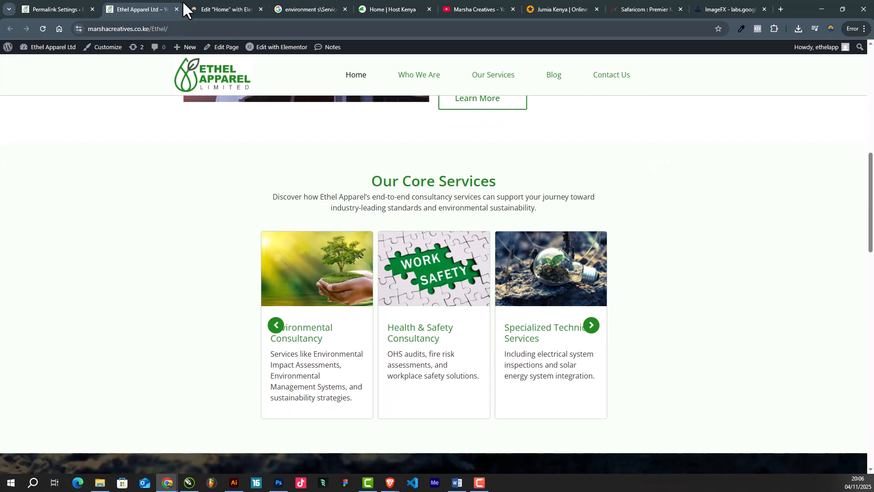
Step: In the Elementor editor's desktop view, widen the Our Core Services carousel to its container's full width and publish the Home page
{"action": "left_click", "coordinate": [214, 3]}
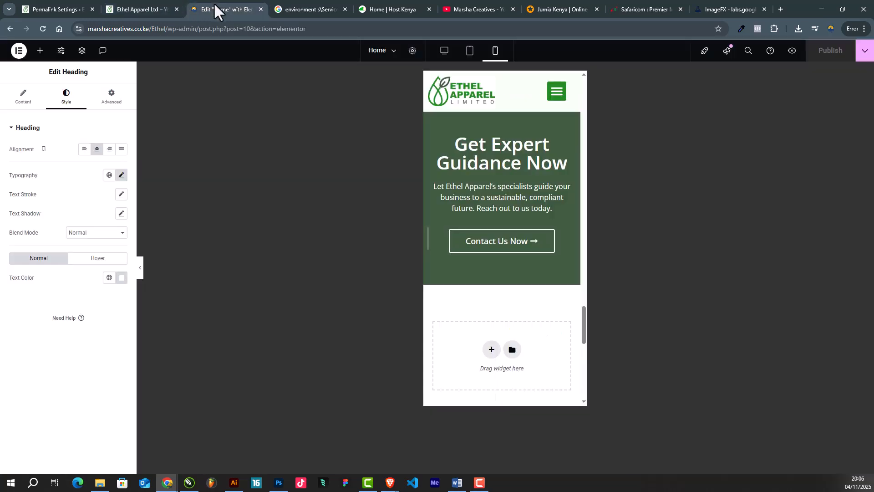
{"action": "left_click", "coordinate": [444, 49]}
{"action": "scroll", "coordinate": [490, 199], "scroll_direction": "up", "scroll_amount": 19}
{"action": "scroll", "coordinate": [492, 182], "scroll_direction": "down", "scroll_amount": 6}
{"action": "scroll", "coordinate": [507, 221], "scroll_direction": "up", "scroll_amount": 9}
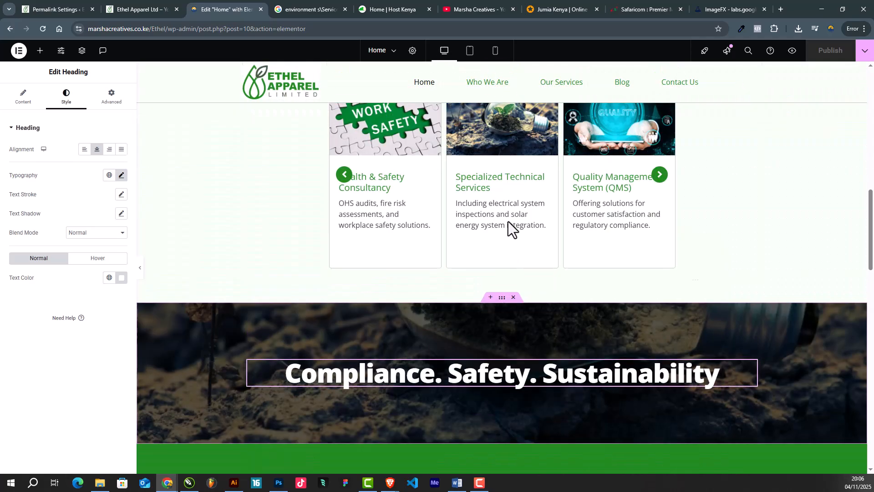
{"action": "scroll", "coordinate": [599, 181], "scroll_direction": "up", "scroll_amount": 1}
{"action": "left_click_drag", "start_coordinate": [664, 176], "coordinate": [350, 186]}
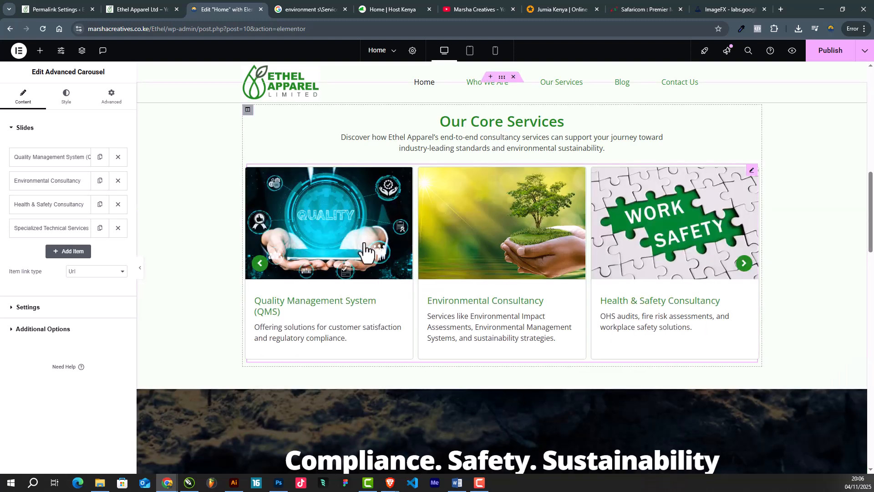
{"action": "left_click", "coordinate": [826, 58]}
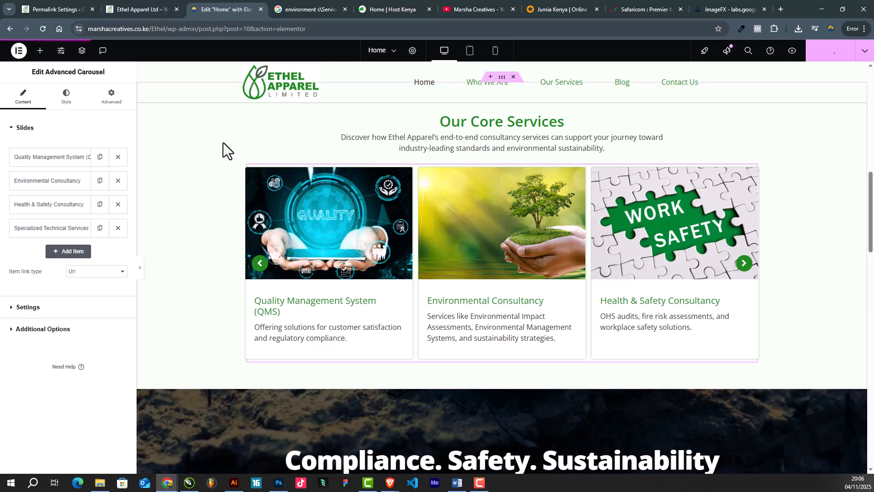
Step: Reload the front end, advance the Our Core Services carousel two slides, and review the rest of the home page
{"action": "left_click", "coordinate": [148, 5]}
{"action": "left_click", "coordinate": [43, 28]}
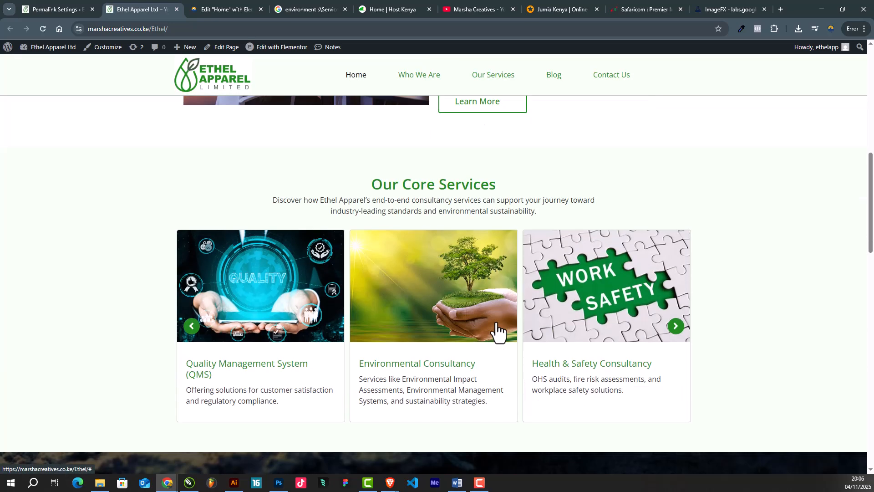
{"action": "scroll", "coordinate": [497, 331], "scroll_direction": "down", "scroll_amount": 5}
{"action": "scroll", "coordinate": [621, 253], "scroll_direction": "up", "scroll_amount": 2}
{"action": "left_click", "coordinate": [675, 188]}
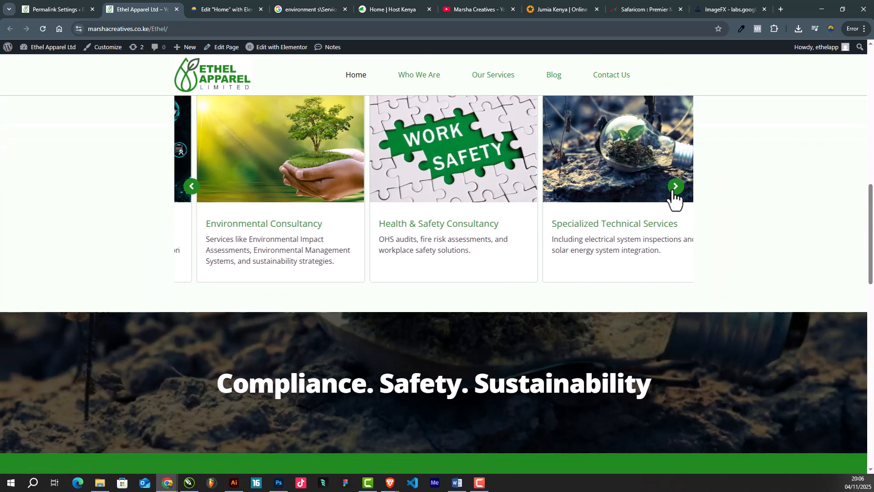
{"action": "left_click", "coordinate": [675, 188]}
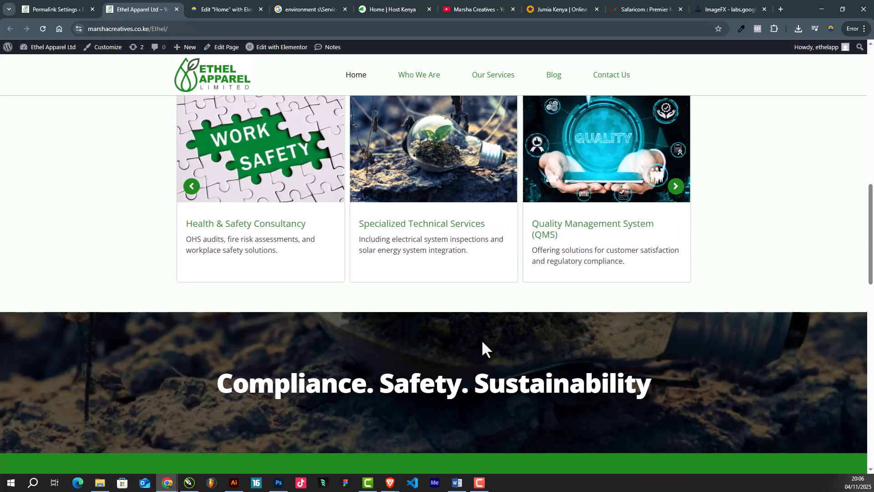
{"action": "scroll", "coordinate": [483, 339], "scroll_direction": "down", "scroll_amount": 5}
{"action": "scroll", "coordinate": [500, 323], "scroll_direction": "down", "scroll_amount": 10}
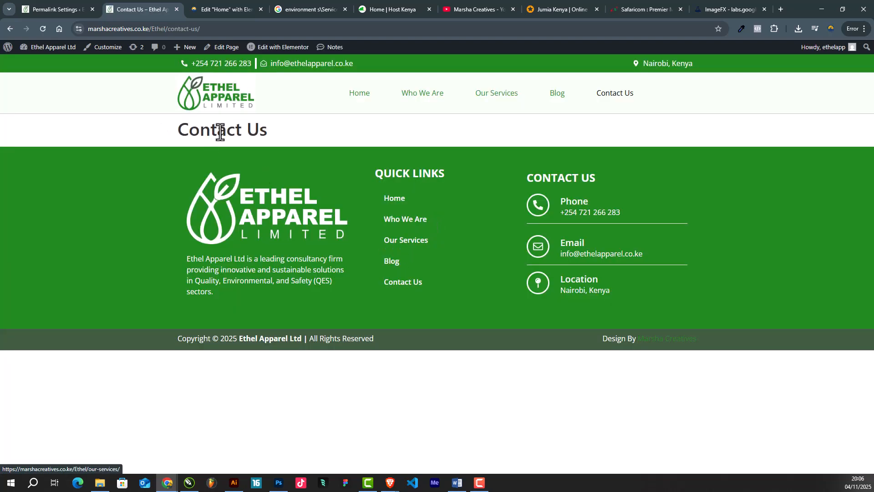
Step: Check the site's navigation by viewing the Contact Us, Home and Who We Are pages, and return to Home
{"action": "left_click_drag", "start_coordinate": [269, 133], "coordinate": [178, 138]}
{"action": "left_click", "coordinate": [358, 100]}
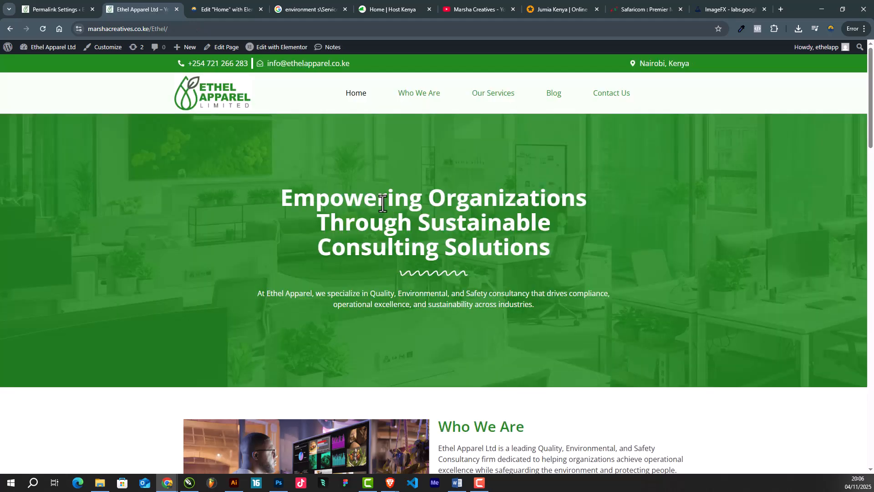
{"action": "scroll", "coordinate": [387, 212], "scroll_direction": "down", "scroll_amount": 7}
{"action": "left_click", "coordinate": [419, 77]}
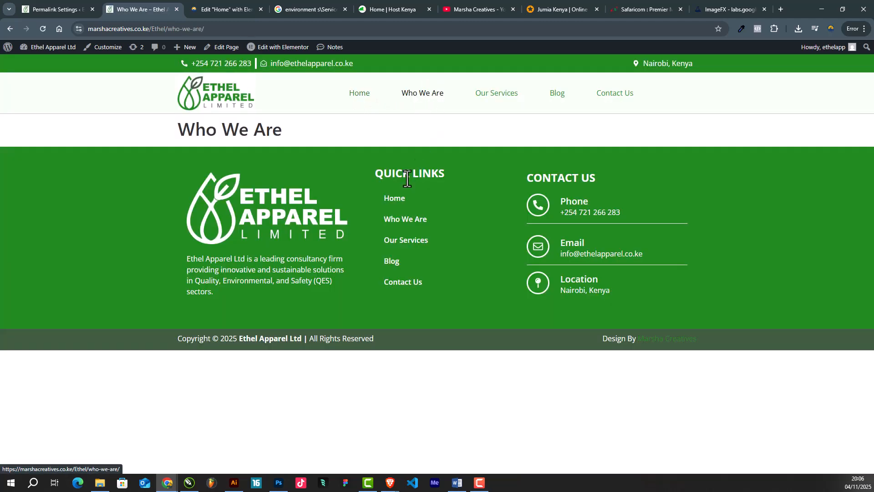
{"action": "left_click_drag", "start_coordinate": [286, 135], "coordinate": [147, 135]}
{"action": "left_click", "coordinate": [353, 101]}
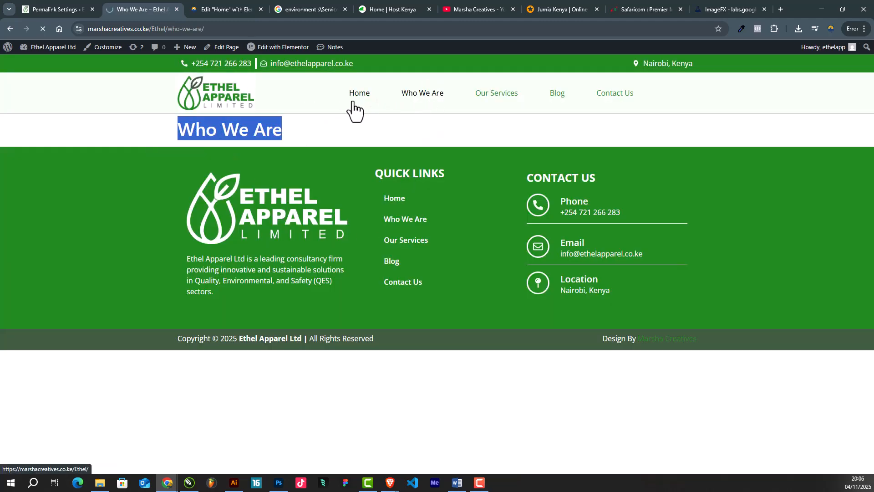